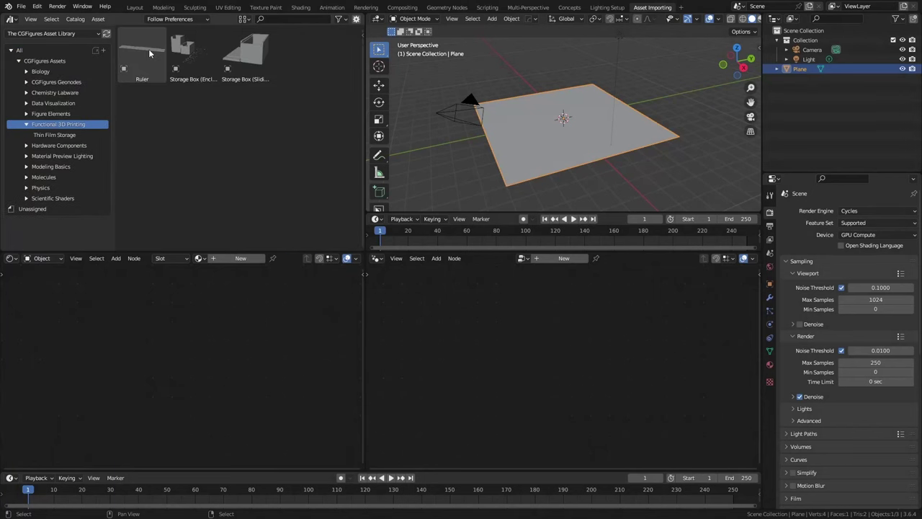
# Place the Ruler asset at the origin and frame it in the camera view.
pyautogui.moveTo(563, 122); pyautogui.dragTo(573, 121)
pyautogui.hotkey('alt', 'g')
pyautogui.press('KP_Decimal')
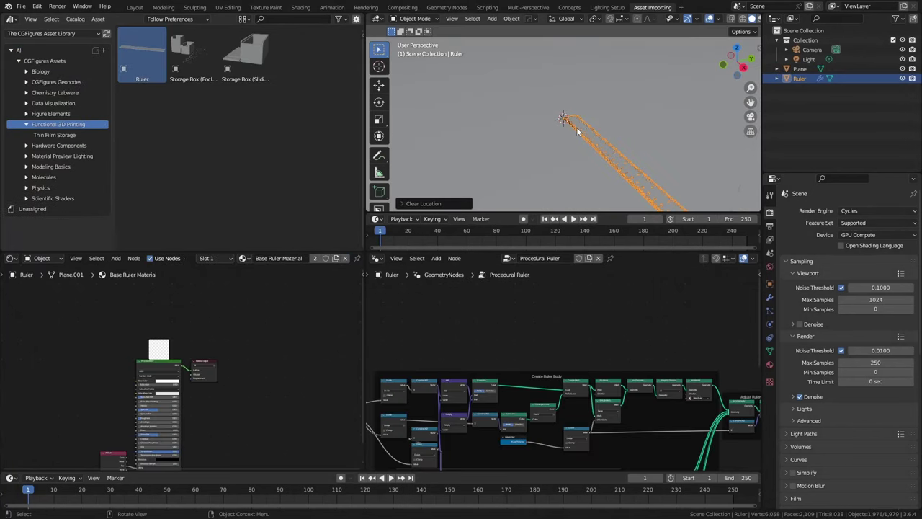
pyautogui.moveTo(576, 127); pyautogui.dragTo(547, 136, button='middle')
pyautogui.press('KP_0')
pyautogui.press('n')
pyautogui.press('n')
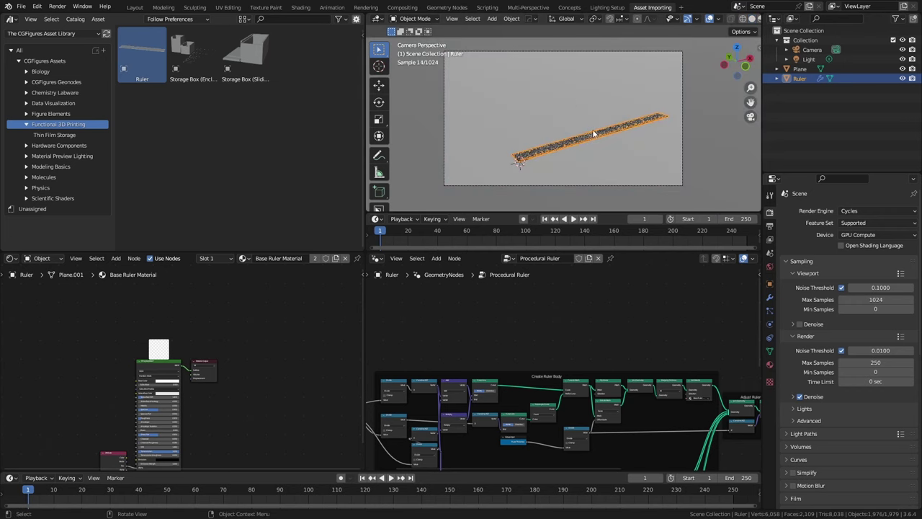
pyautogui.click(597, 138)
pyautogui.scroll(3, 582, 146)
pyautogui.hotkey('shift', 'z')
pyautogui.moveTo(582, 146)
pyautogui.mouseDown(button='middle')
pyautogui.moveTo(617, 139)
pyautogui.moveTo(605, 134)
pyautogui.moveTo(585, 151)
pyautogui.mouseUp(button='middle')
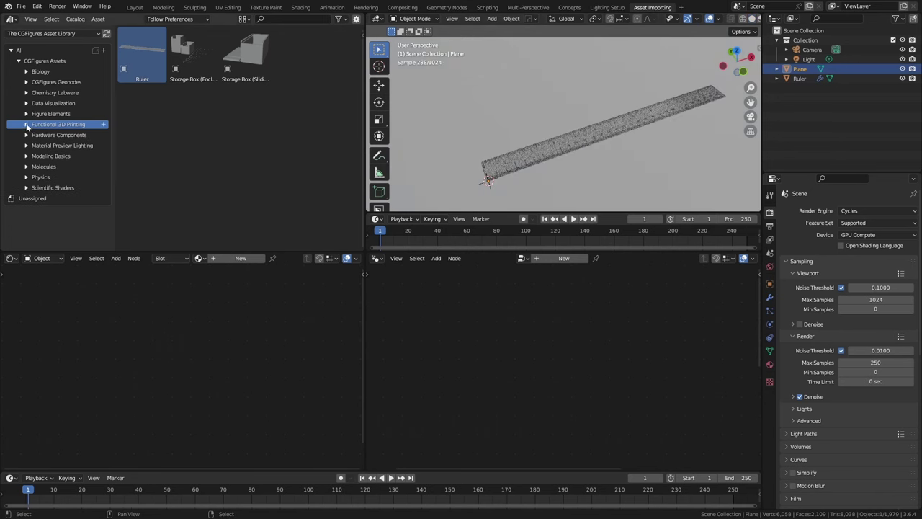
# Add a cork ring and the RB - 250 mL flask, seating the flask on the ring.
pyautogui.click(26, 92)
pyautogui.click(55, 146)
pyautogui.moveTo(473, 126); pyautogui.dragTo(508, 101)
pyautogui.click(58, 188)
pyautogui.press('`')
pyautogui.click(432, 84)
pyautogui.hotkey('shift', 's')
pyautogui.click(533, 108)
pyautogui.scroll(3, 534, 107)
pyautogui.press('z')
pyautogui.moveTo(533, 158); pyautogui.dragTo(572, 155, button='middle')
pyautogui.scroll(-5, 572, 155)
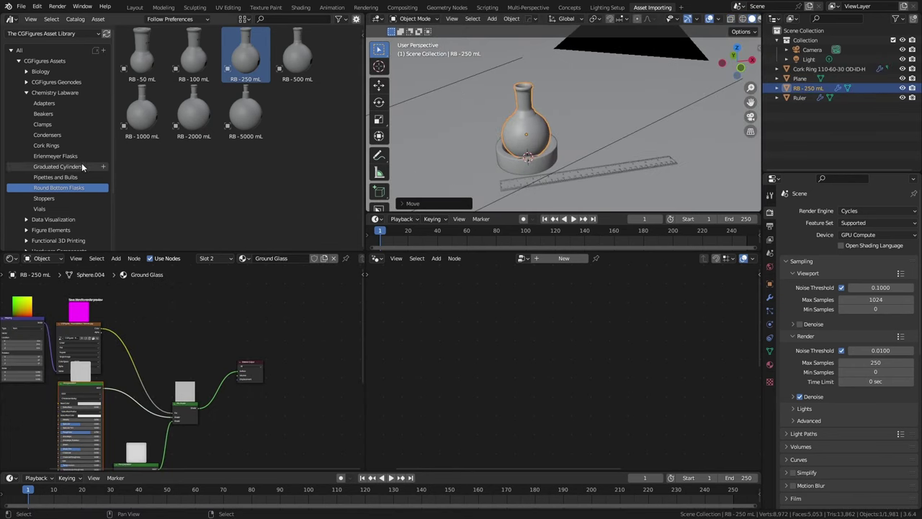
# Add the Graham condenser, rotated 90° on X and snapped upright into the flask.
pyautogui.click(47, 135)
pyautogui.press('z')
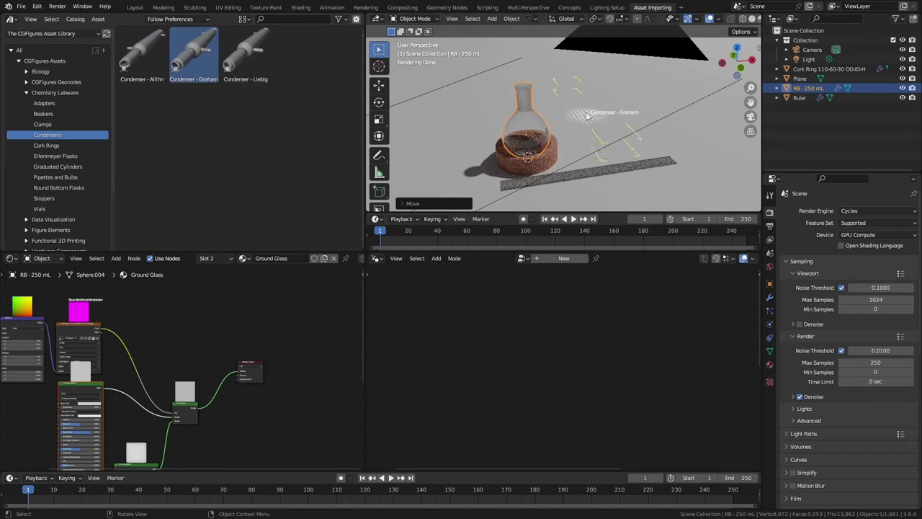
pyautogui.moveTo(588, 111); pyautogui.dragTo(596, 118)
pyautogui.write('x90')
pyautogui.press('Return')
pyautogui.hotkey('shift', 's')
pyautogui.press('8')
pyautogui.press('KP_1')
pyautogui.press('g')
pyautogui.press('z')
pyautogui.click(559, 53)
pyautogui.scroll(4, 551, 137)
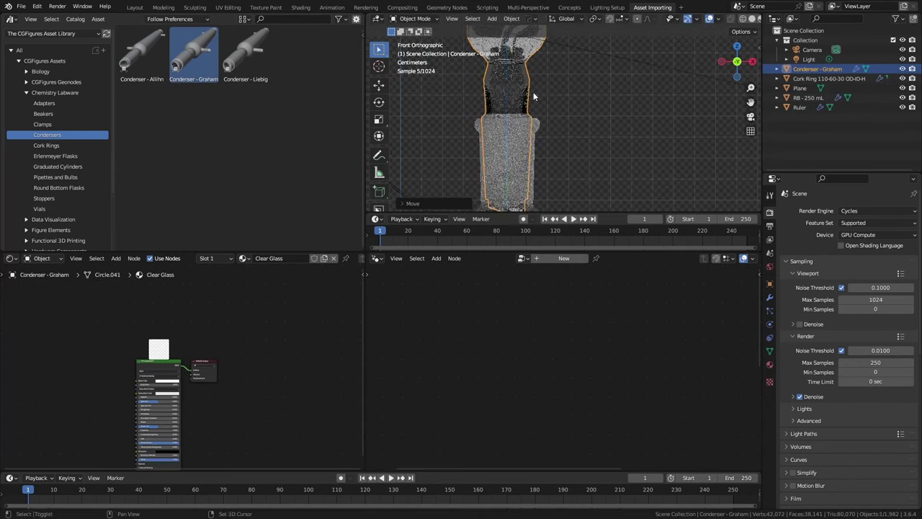
# Add the Keck Clamp and move it vertically onto the condenser joint.
pyautogui.click(43, 124)
pyautogui.moveTo(142, 54); pyautogui.dragTo(664, 152)
pyautogui.hotkey('shift', 's')
pyautogui.press('8')
pyautogui.press('g')
pyautogui.press('z')
pyautogui.click(552, 110)
pyautogui.press('KP_0')
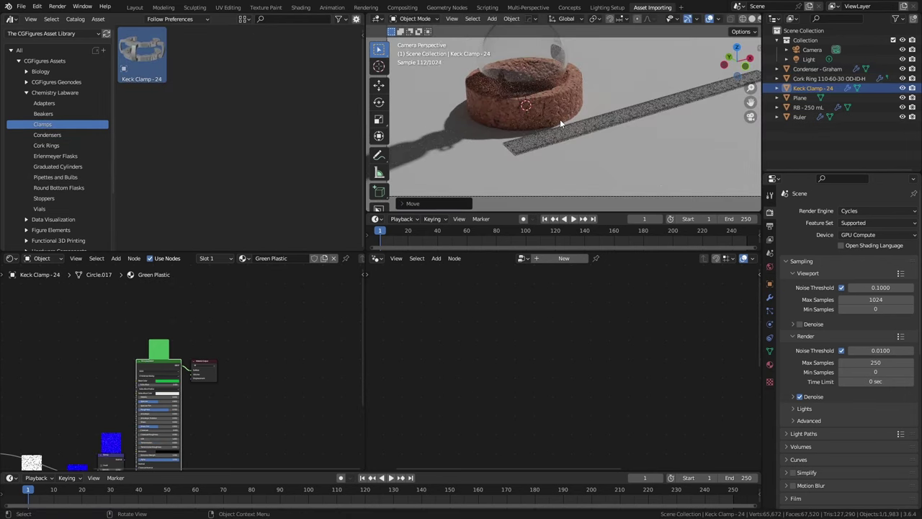
# Apply the Journal - ACS - Chem Mater output preset (2157 × 2286 px) and reframe the camera.
pyautogui.click(769, 239)
pyautogui.click(900, 209)
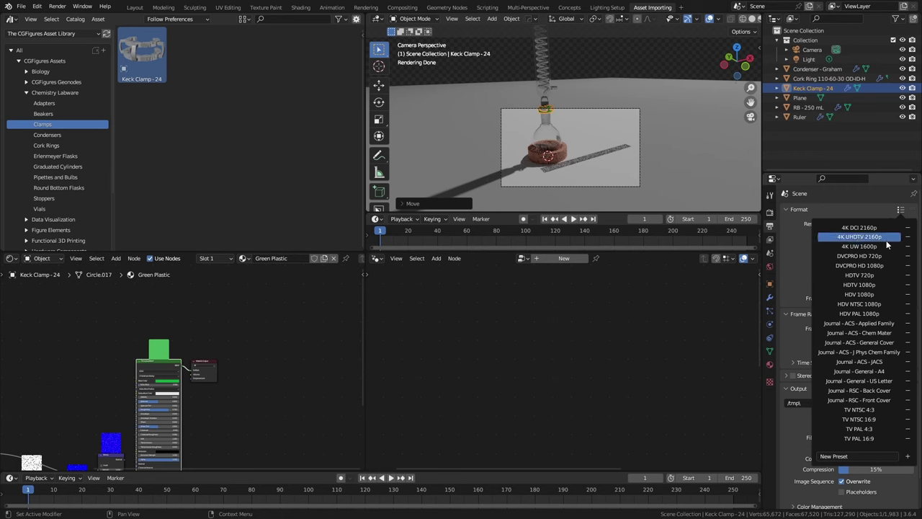
pyautogui.click(883, 336)
pyautogui.press('n')
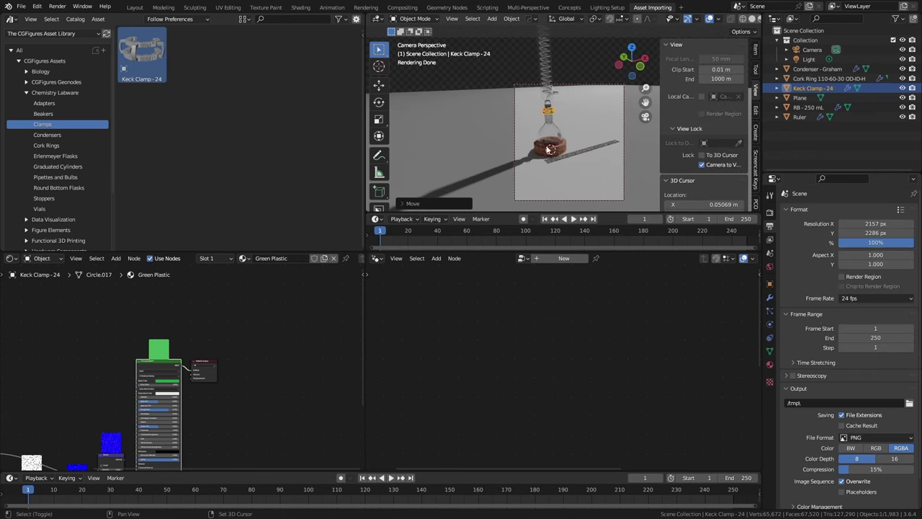
pyautogui.moveTo(549, 149); pyautogui.dragTo(560, 165, button='middle')
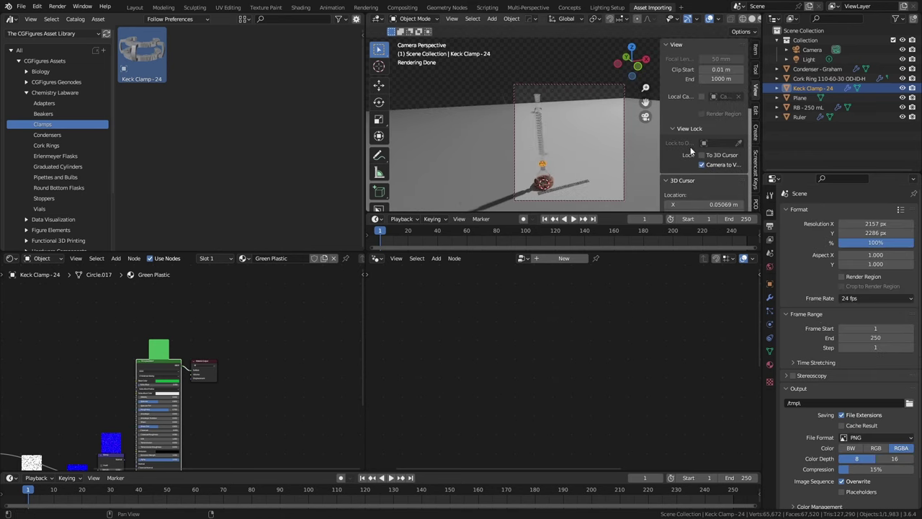
pyautogui.click(581, 164)
pyautogui.press('n')
pyautogui.click(55, 92)
# Try several HDRI environments and settle on the dark studio world, adjusting its Strength.
pyautogui.click(26, 92)
pyautogui.click(62, 146)
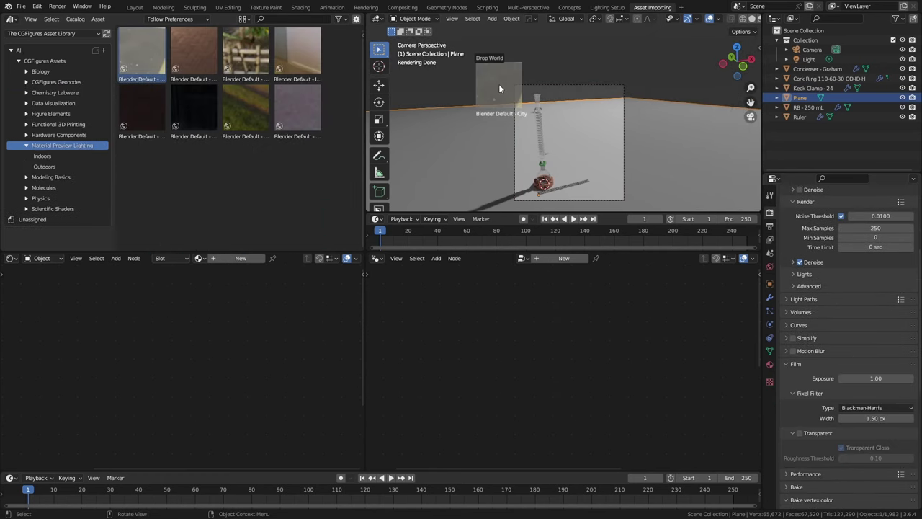
pyautogui.moveTo(499, 85); pyautogui.dragTo(504, 92)
pyautogui.moveTo(298, 54); pyautogui.dragTo(461, 123)
pyautogui.moveTo(245, 108); pyautogui.dragTo(438, 117)
pyautogui.moveTo(297, 108); pyautogui.dragTo(471, 121)
pyautogui.moveTo(193, 108); pyautogui.dragTo(541, 165)
pyautogui.click(769, 267)
pyautogui.click(868, 245)
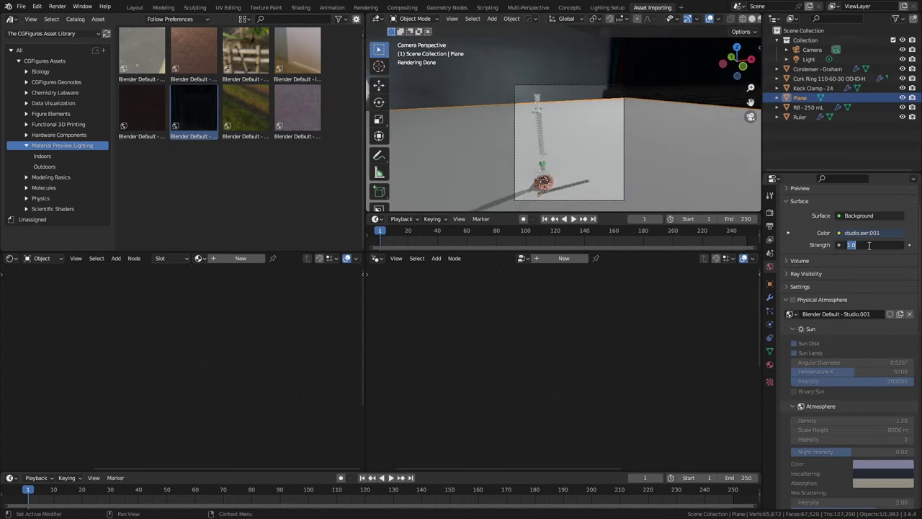
# Select the scene light, ground plane and Ruler to check their object settings.
pyautogui.click(809, 59)
pyautogui.click(769, 351)
pyautogui.scroll(2, 528, 161)
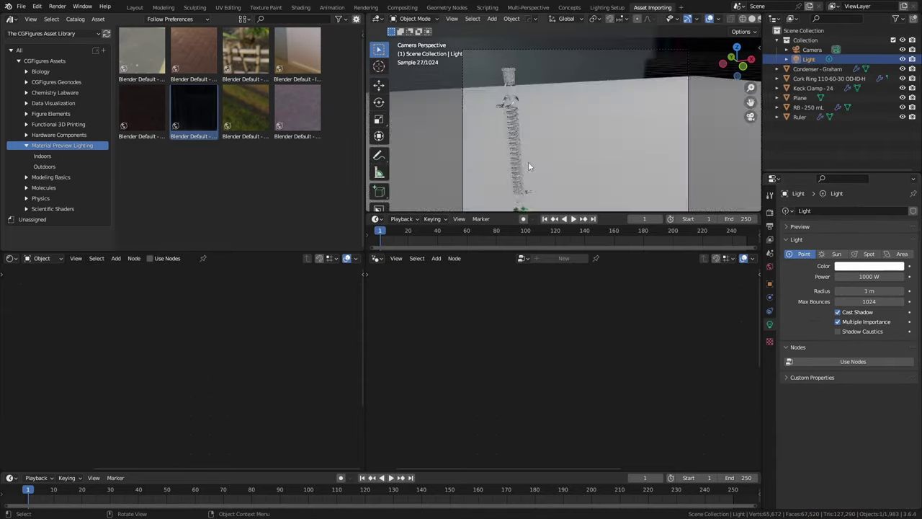
pyautogui.click(570, 67)
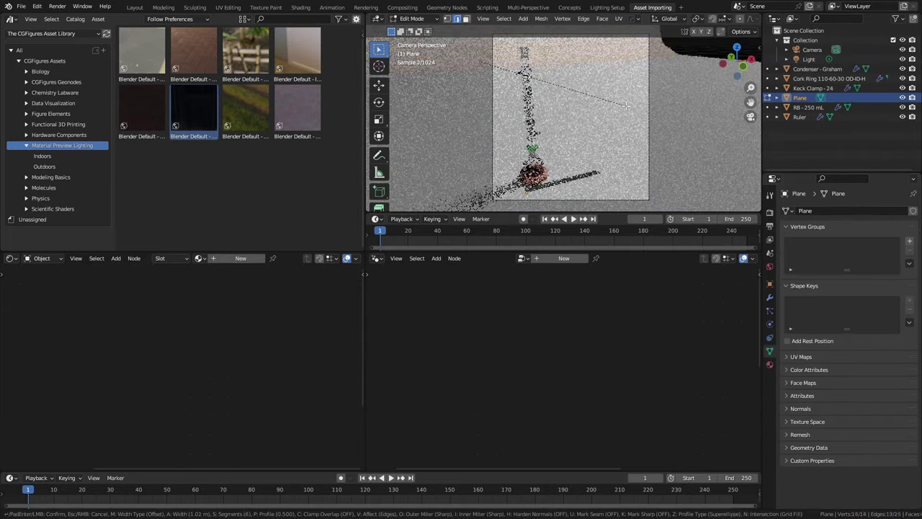
pyautogui.rightClick(576, 90)
pyautogui.click(578, 89)
pyautogui.scroll(-1, 657, 127)
pyautogui.click(800, 117)
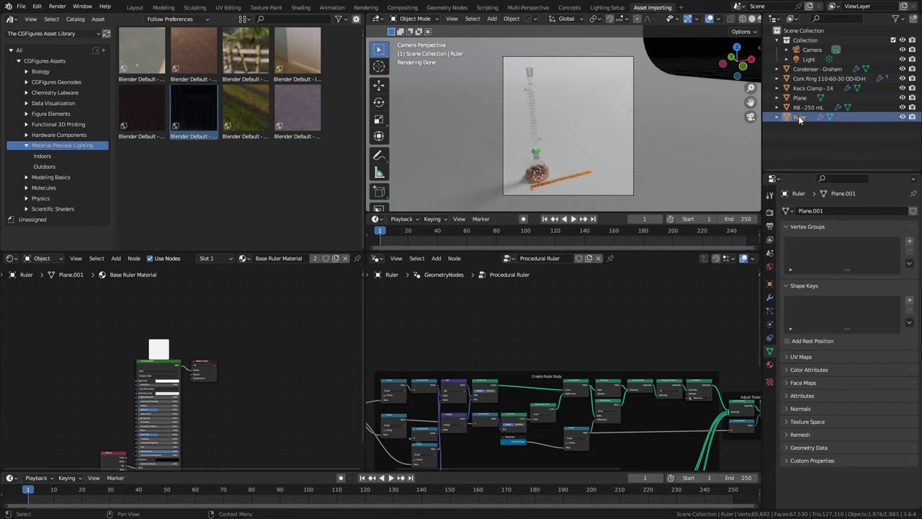
# Add Chlorobenzene and Cyclohexane molecules, resizing and rotating the cyclohexane.
pyautogui.click(46, 156)
pyautogui.click(43, 167)
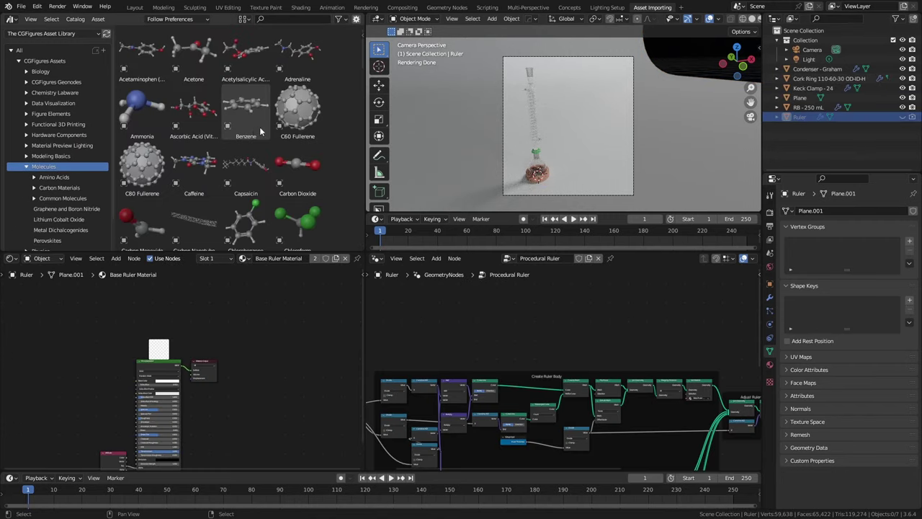
pyautogui.moveTo(529, 168); pyautogui.dragTo(533, 165)
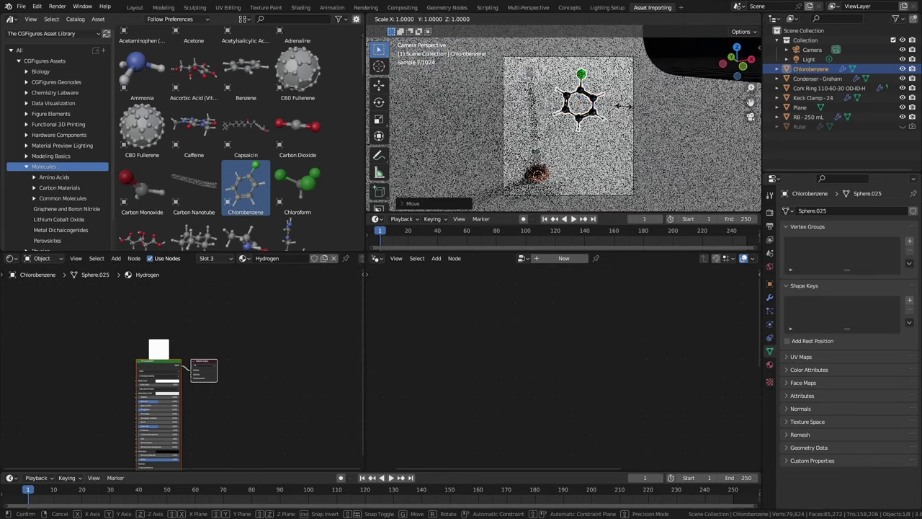
pyautogui.rightClick(620, 106)
pyautogui.click(619, 105)
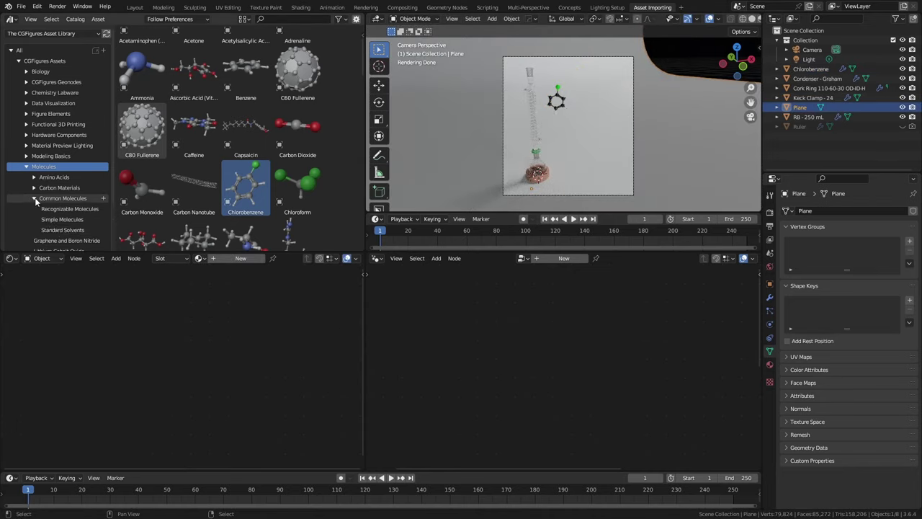
pyautogui.click(63, 230)
pyautogui.moveTo(574, 151); pyautogui.dragTo(574, 151)
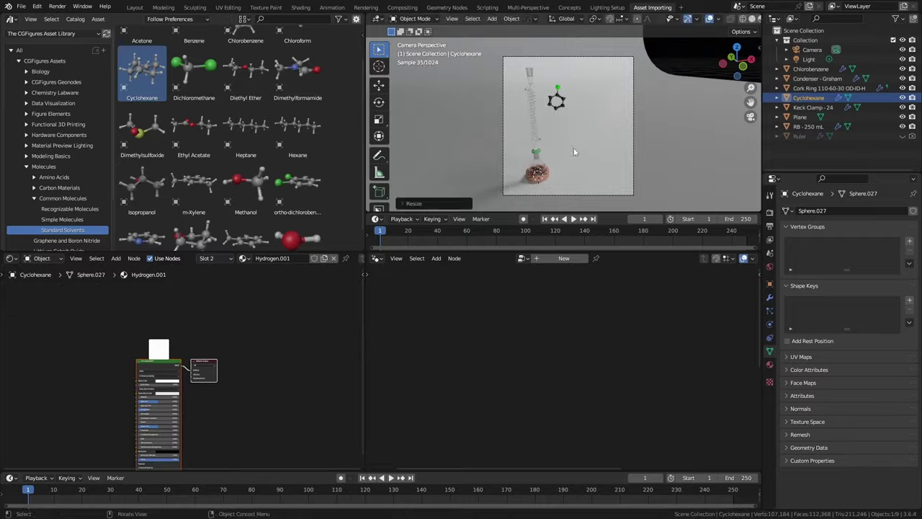
pyautogui.press('s')
pyautogui.click(627, 134)
pyautogui.press('r')
pyautogui.press('r')
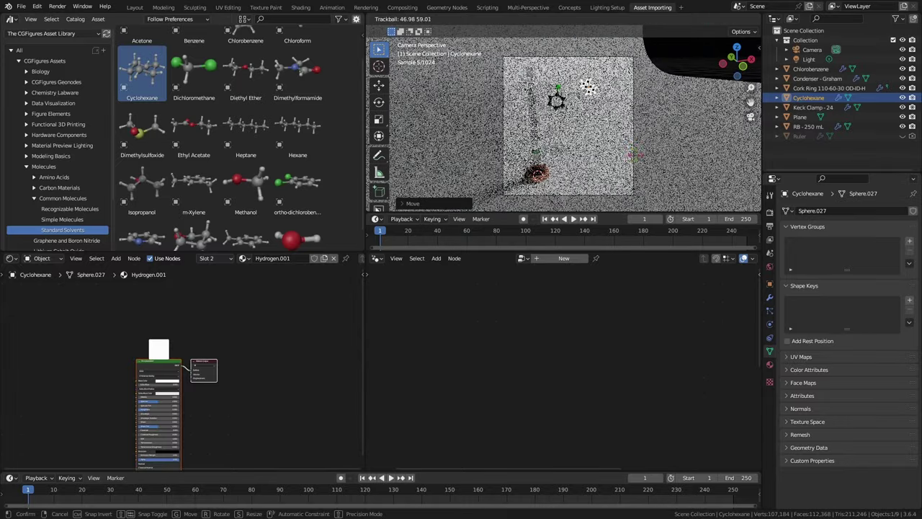
pyautogui.click(597, 87)
pyautogui.click(673, 63)
# Add 250 mL and 400 mL beakers, the GC - 25 mL cylinder and a Pasteur Pipette.
pyautogui.click(38, 135)
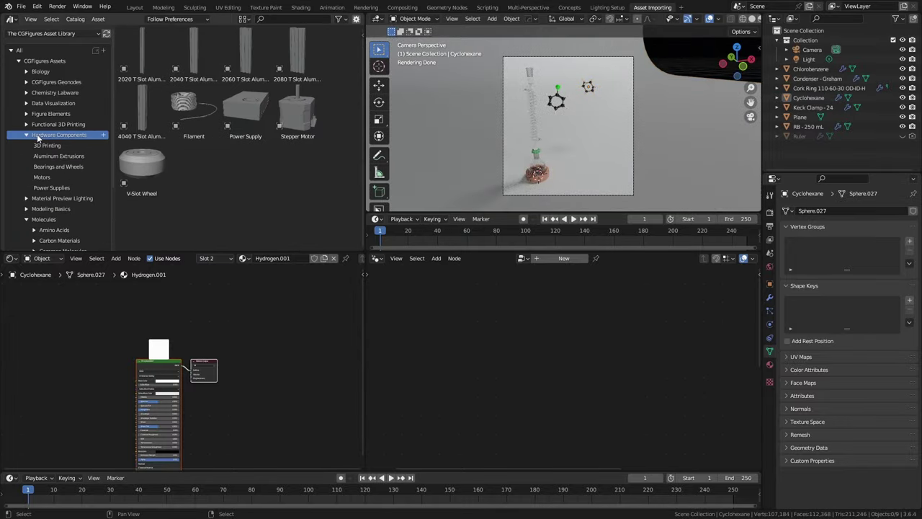
pyautogui.click(55, 92)
pyautogui.moveTo(576, 173); pyautogui.dragTo(569, 162)
pyautogui.moveTo(245, 108); pyautogui.dragTo(573, 155)
pyautogui.click(58, 166)
pyautogui.moveTo(193, 54); pyautogui.dragTo(515, 155)
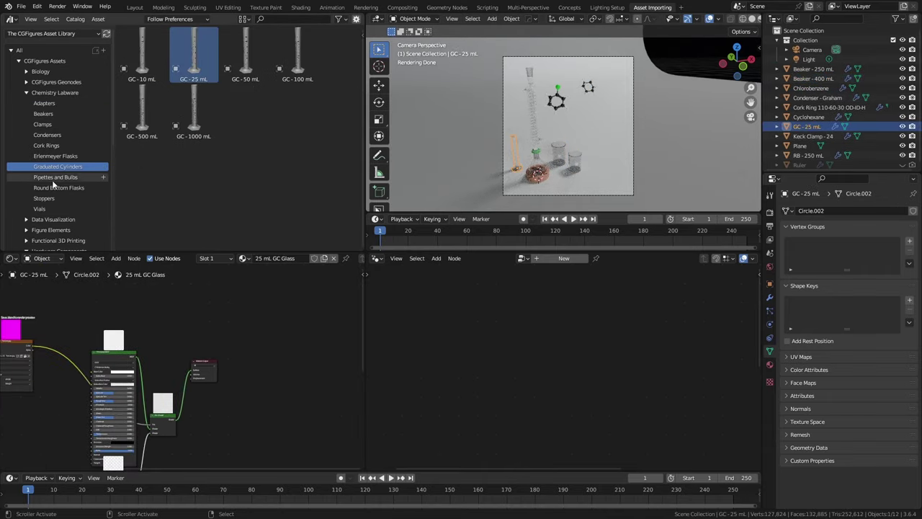
pyautogui.moveTo(587, 189); pyautogui.dragTo(587, 189)
pyautogui.scroll(5, 578, 156)
pyautogui.click(769, 297)
pyautogui.scroll(-4, 612, 151)
# Give the ground plane the Flat Black, then Flat White Label Shader.
pyautogui.click(612, 151)
pyautogui.scroll(-3, 610, 147)
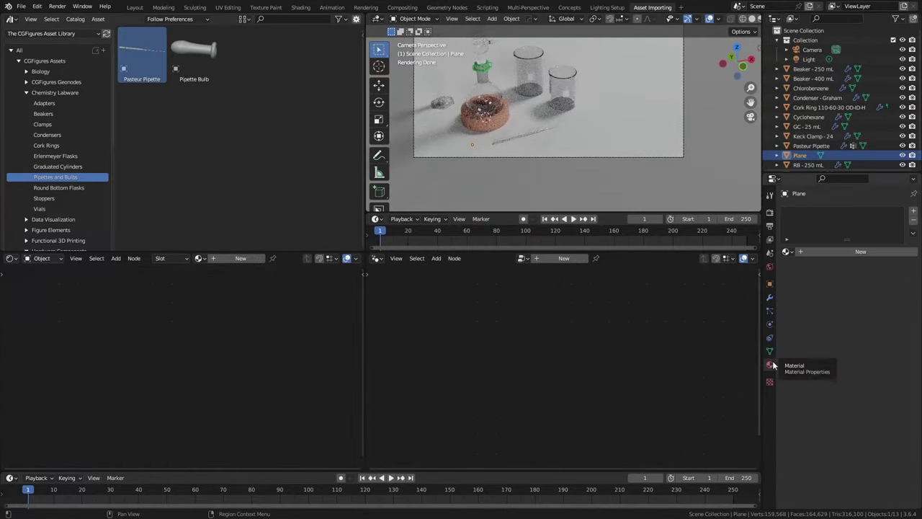
pyautogui.scroll(-5, 45, 220)
pyautogui.click(26, 162)
pyautogui.click(53, 229)
pyautogui.moveTo(142, 106); pyautogui.dragTo(660, 143)
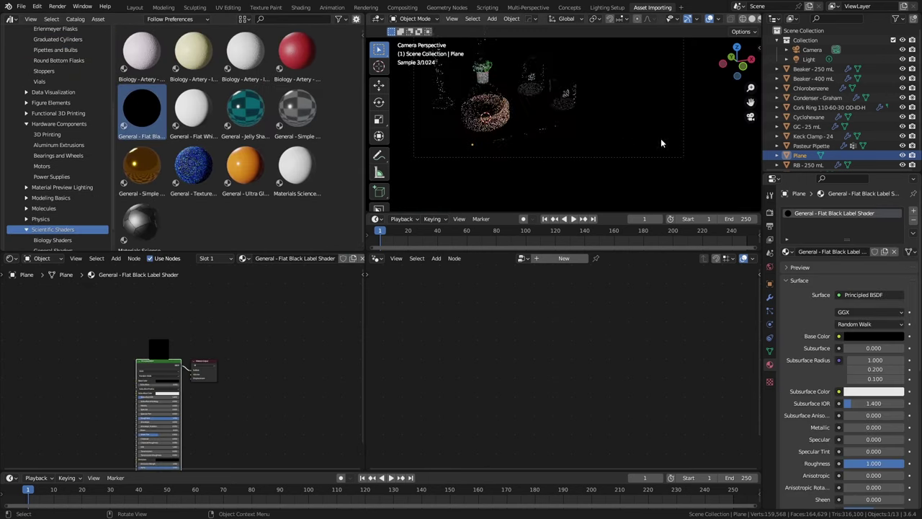
pyautogui.moveTo(193, 108); pyautogui.dragTo(537, 170)
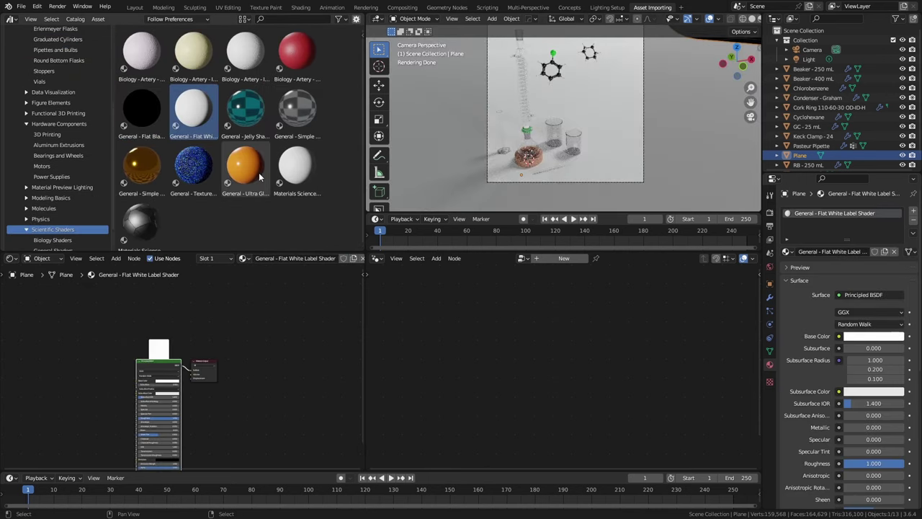
# Place the Scattered Vials array on the bench and adjust its arrangement offset.
pyautogui.scroll(1, 29, 116)
pyautogui.click(58, 122)
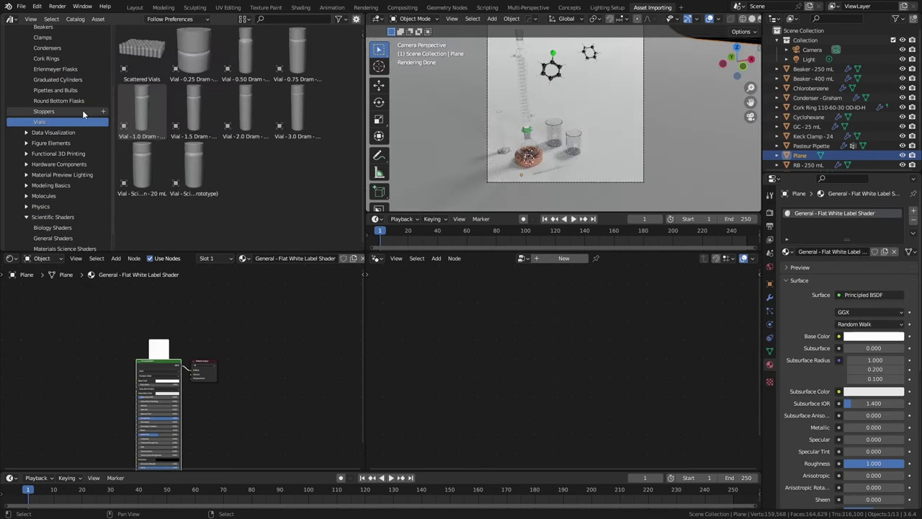
pyautogui.moveTo(609, 141); pyautogui.dragTo(612, 134)
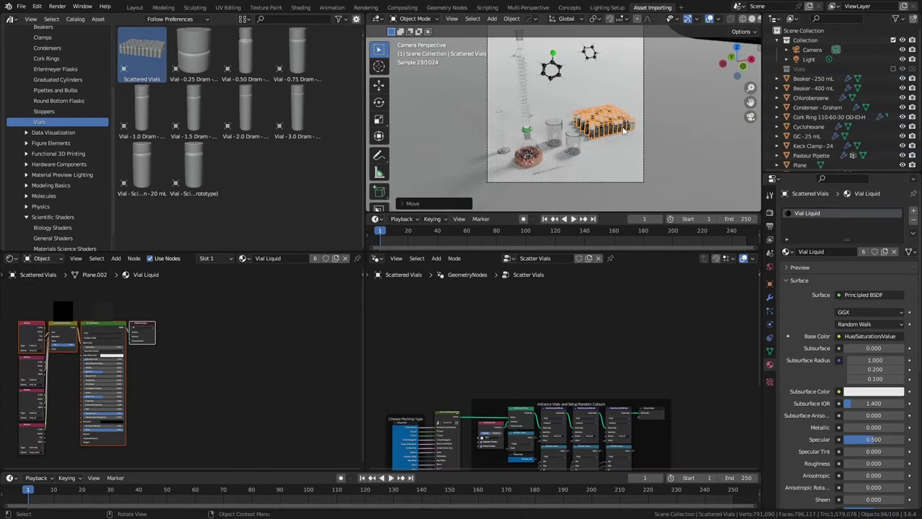
pyautogui.click(612, 133)
pyautogui.click(769, 297)
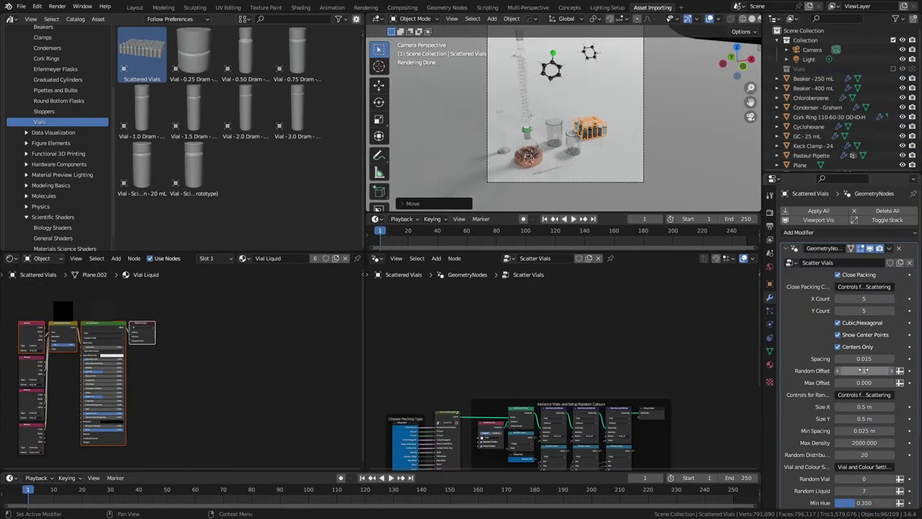
pyautogui.moveTo(861, 370); pyautogui.dragTo(889, 370)
# Raise the vials' Random Offset to 6 and lower their minimum colour value.
pyautogui.click(610, 137)
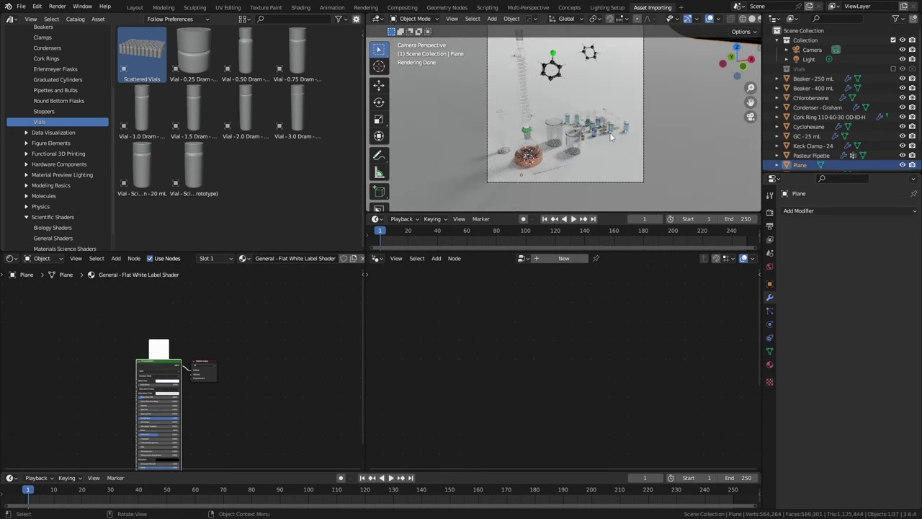
pyautogui.click(610, 137)
pyautogui.scroll(3, 610, 137)
pyautogui.scroll(-2, 864, 368)
pyautogui.moveTo(867, 332); pyautogui.dragTo(891, 335)
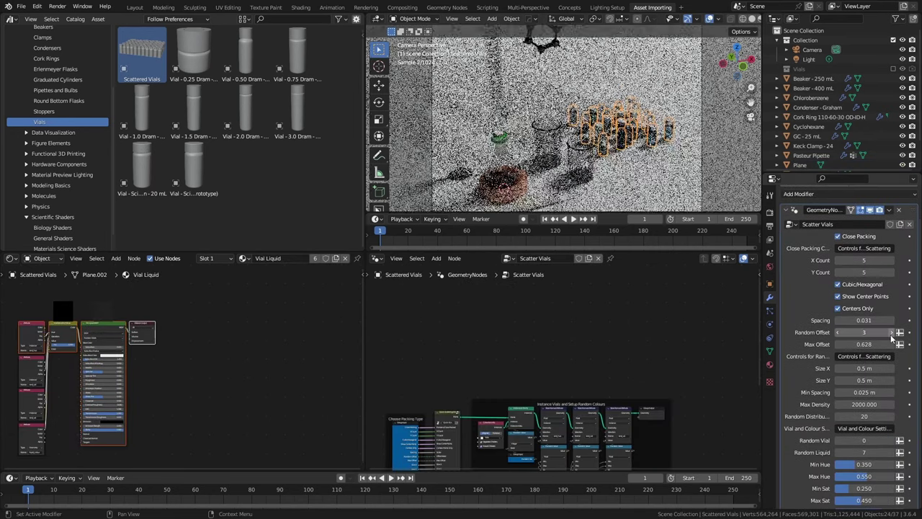
pyautogui.scroll(-1, 835, 387)
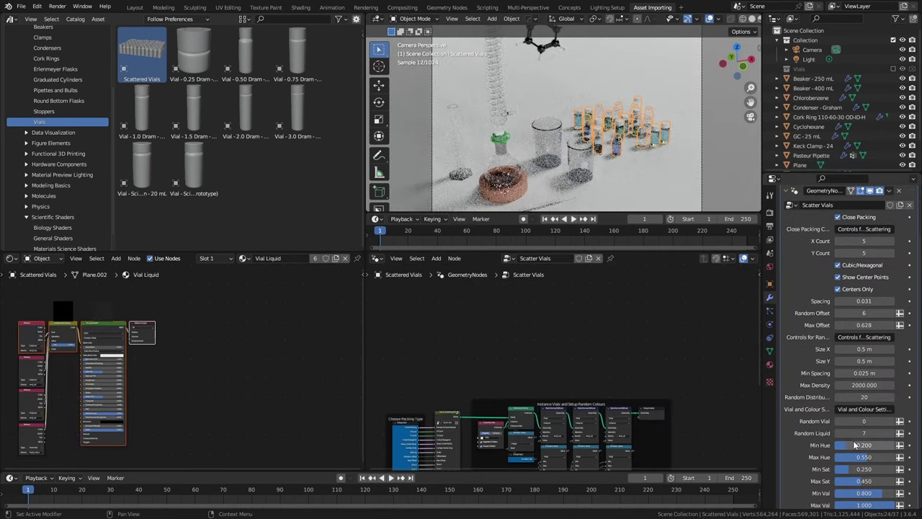
pyautogui.scroll(-2, 882, 443)
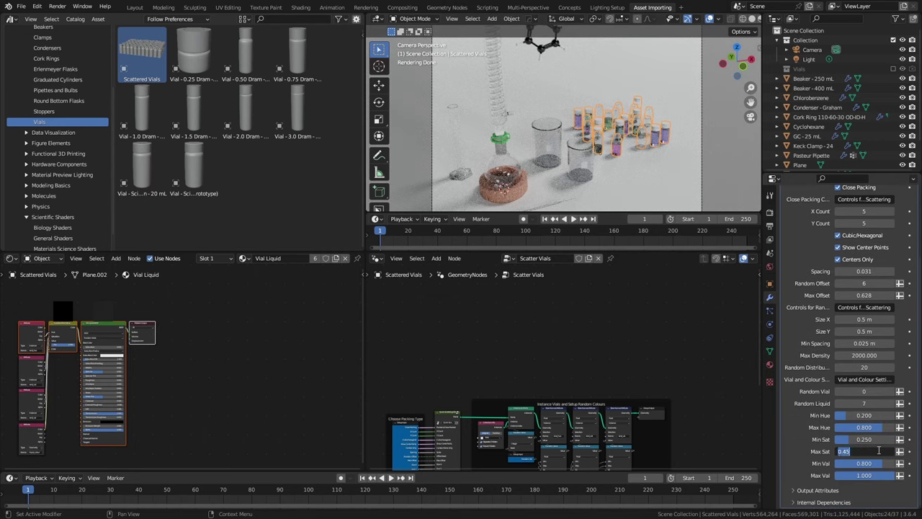
pyautogui.moveTo(880, 463); pyautogui.dragTo(859, 463)
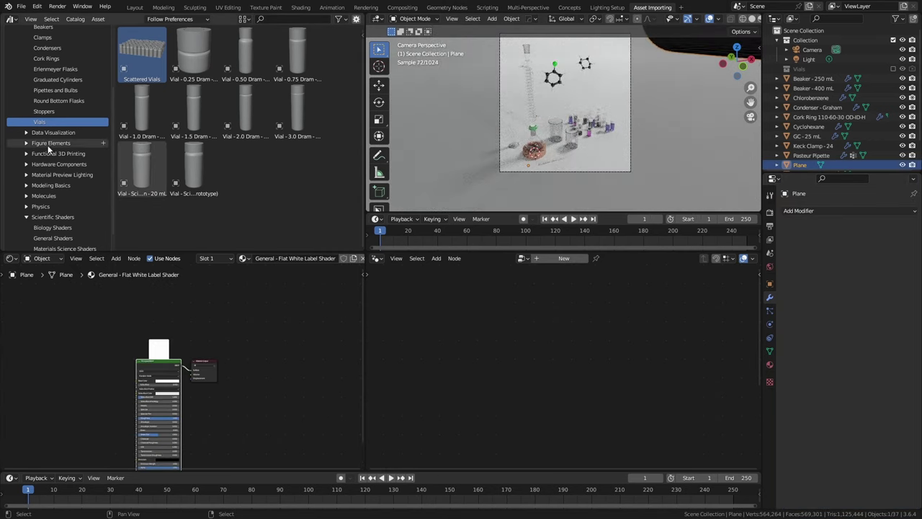
pyautogui.scroll(4, 49, 148)
# Drop Quick Scattering on the plane with Max Offset 0 and a roughly 0.22 m area.
pyautogui.click(42, 83)
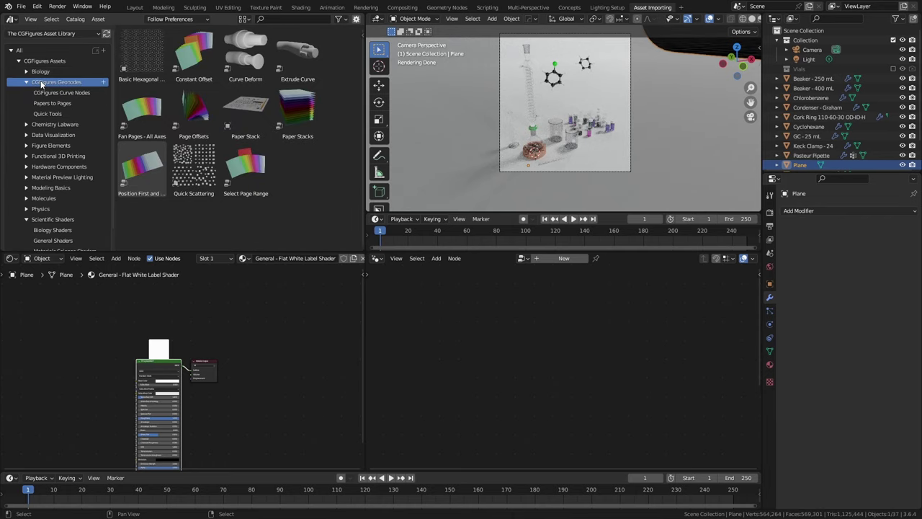
pyautogui.moveTo(603, 150); pyautogui.dragTo(603, 151)
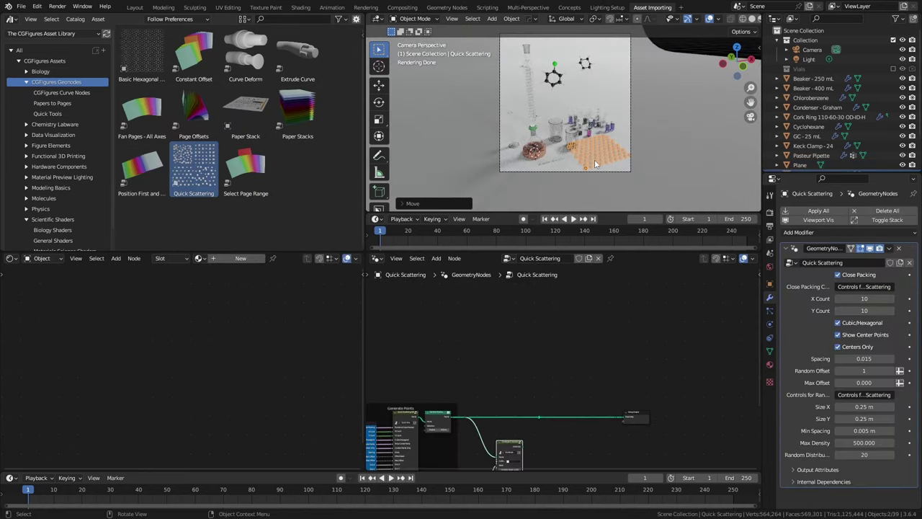
pyautogui.moveTo(873, 383); pyautogui.dragTo(871, 383)
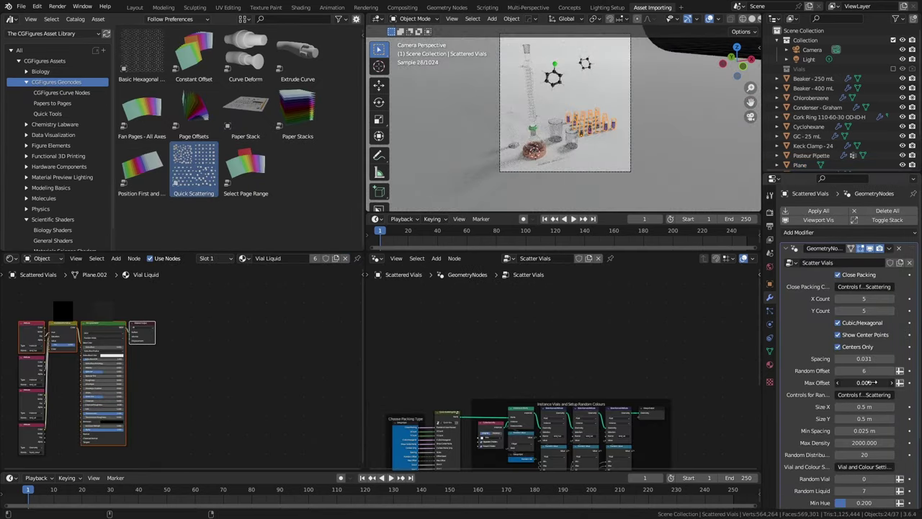
pyautogui.scroll(5, 606, 148)
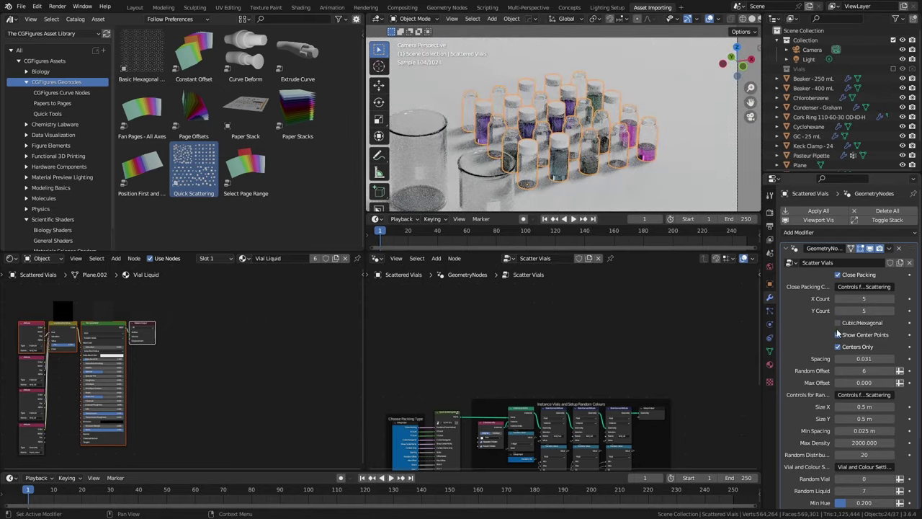
pyautogui.scroll(-2, 851, 345)
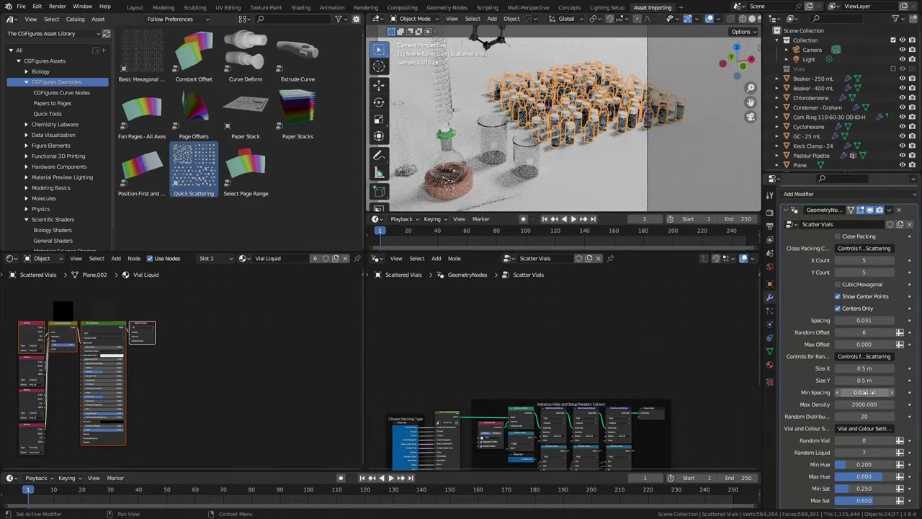
pyautogui.moveTo(864, 379)
pyautogui.mouseDown()
pyautogui.moveTo(857, 368)
pyautogui.moveTo(871, 391)
pyautogui.mouseUp()
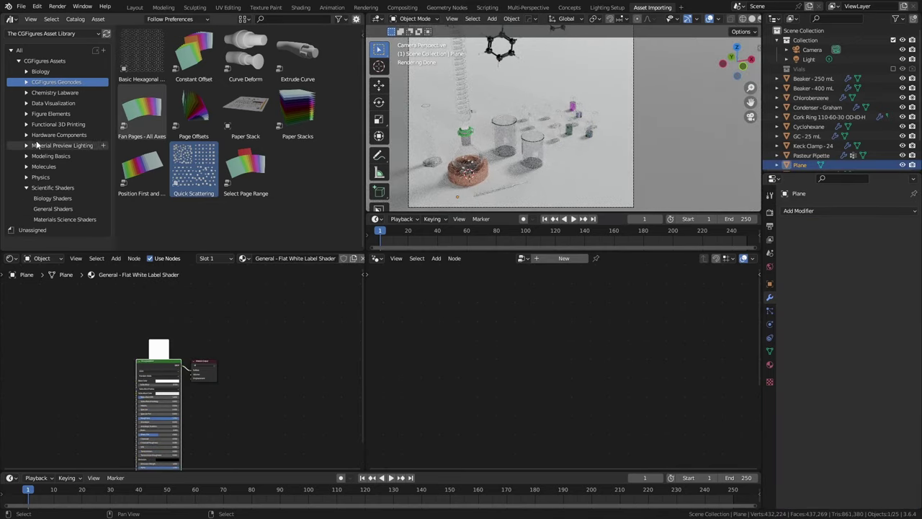
# Add the 2020 and 2040 T Slot Aluminum Extrusions, rotating the 2040 by 90° around Z.
pyautogui.click(59, 136)
pyautogui.moveTo(430, 127); pyautogui.dragTo(432, 124)
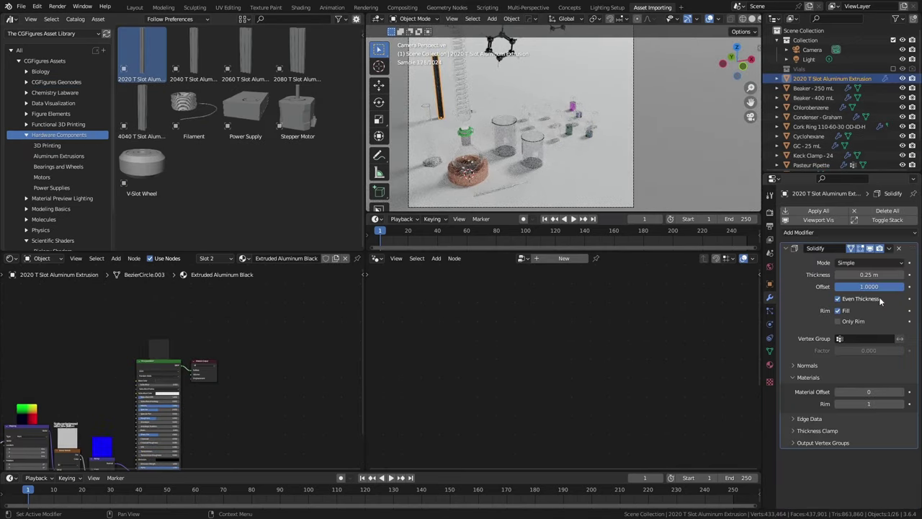
pyautogui.hotkey('ctrl', 'z')
pyautogui.hotkey('ctrl', 'z')
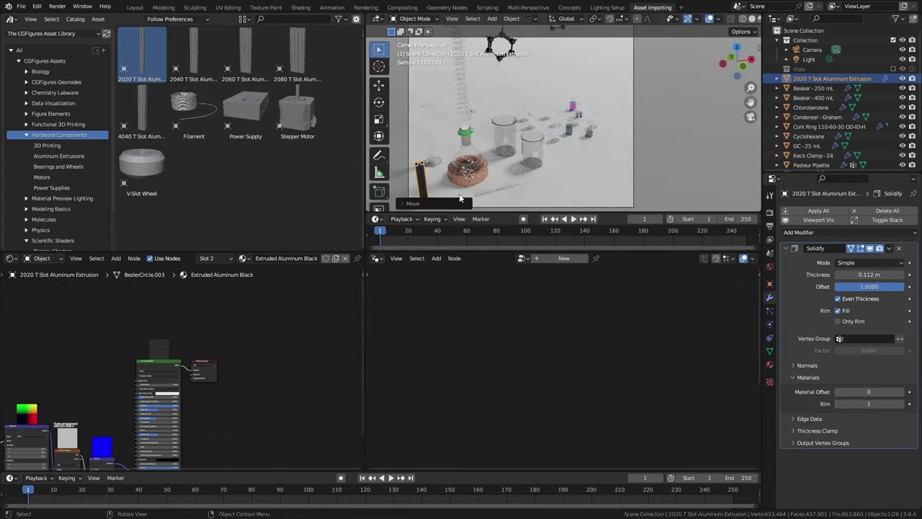
pyautogui.moveTo(193, 54); pyautogui.dragTo(432, 173)
pyautogui.press('r')
pyautogui.press('z')
pyautogui.press('9')
pyautogui.press('0')
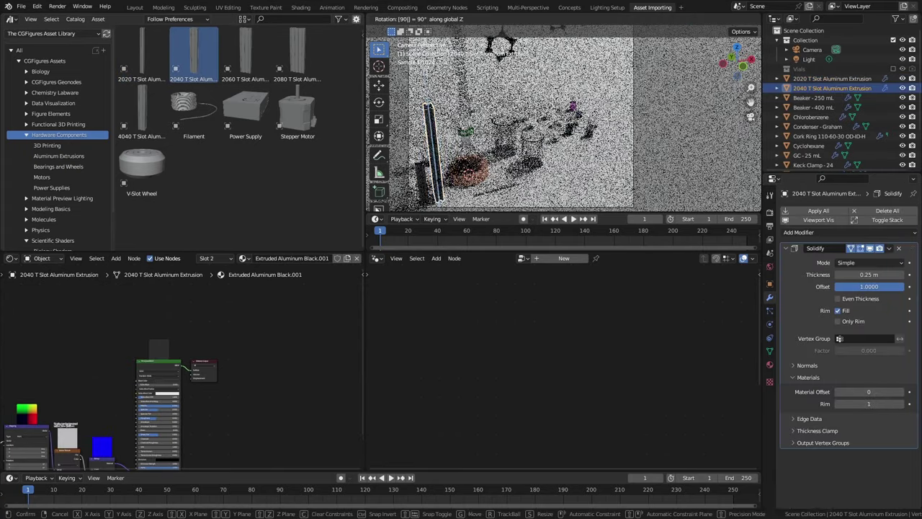
pyautogui.press('Escape')
pyautogui.hotkey('ctrl', 'z')
# Add the Stepper Motor and a scaled-down Perovskite (Crystal Version) stack, moved level.
pyautogui.moveTo(294, 123); pyautogui.dragTo(609, 131)
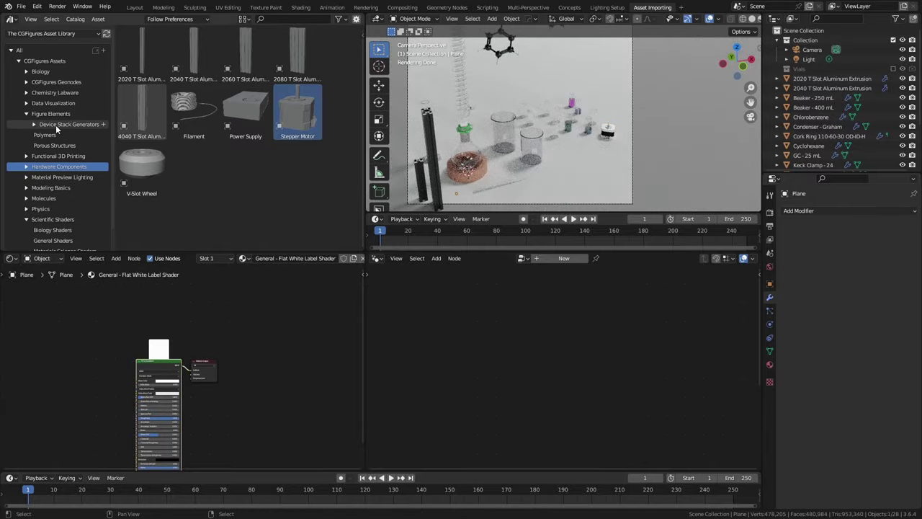
pyautogui.click(68, 124)
pyautogui.moveTo(292, 116); pyautogui.dragTo(611, 154)
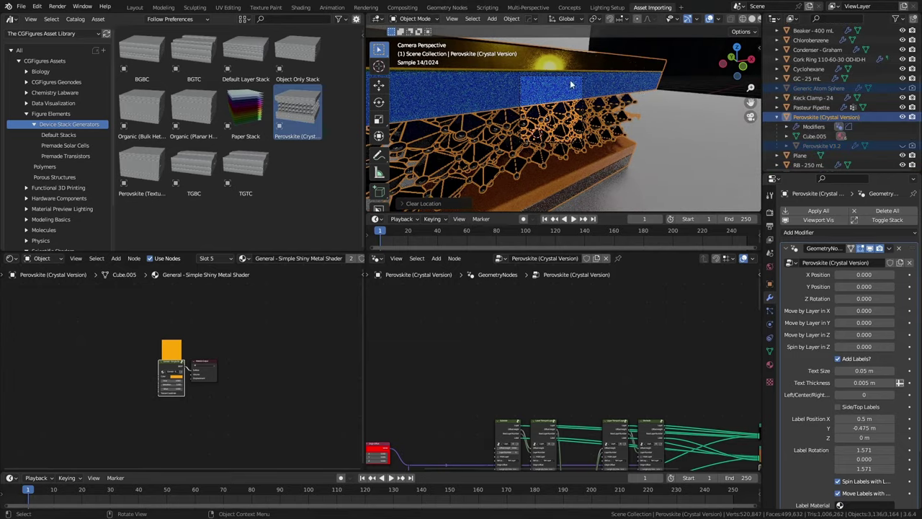
pyautogui.press('s')
pyautogui.click(637, 119)
pyautogui.scroll(5, 636, 118)
pyautogui.press('g')
pyautogui.hotkey('shift', 'z')
pyautogui.scroll(5, 591, 157)
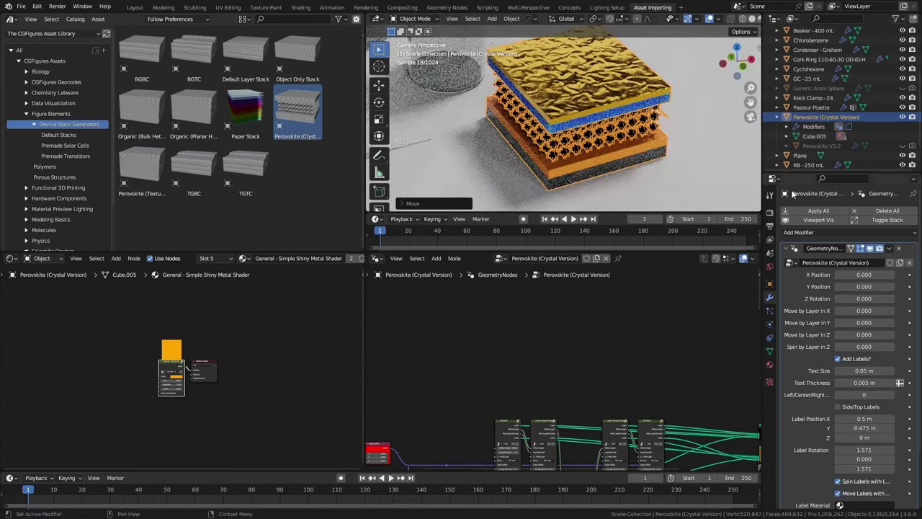
# Lower the gold layer's noise texture scale to 100 inside the material's node group.
pyautogui.click(769, 364)
pyautogui.press('Home')
pyautogui.press('Tab')
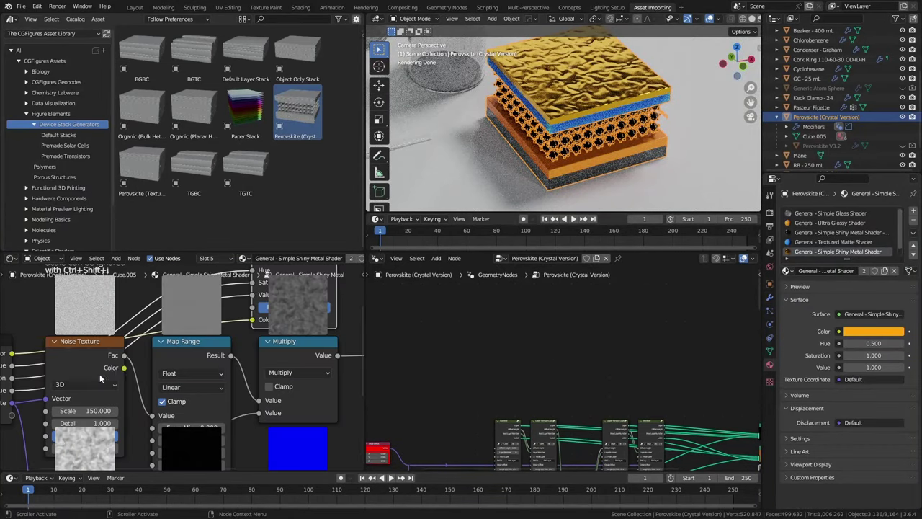
pyautogui.click(197, 368)
pyautogui.scroll(-1, 196, 368)
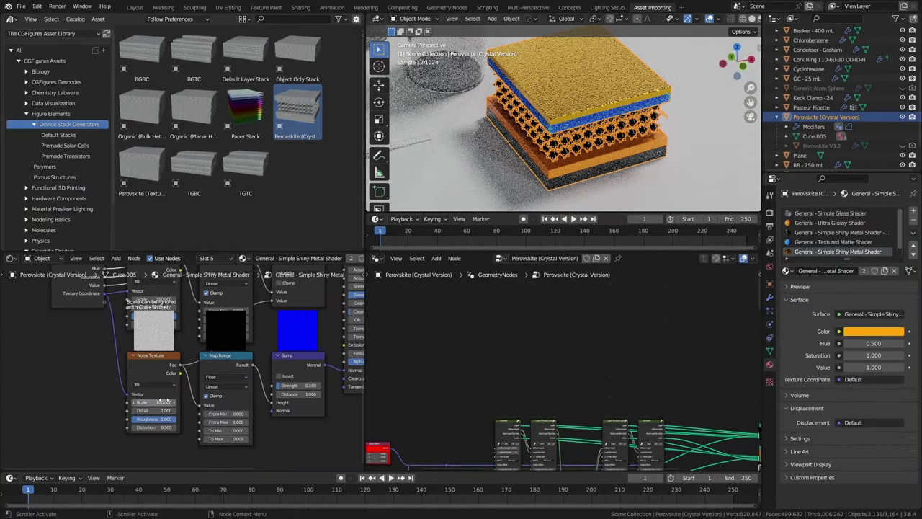
pyautogui.moveTo(293, 391); pyautogui.dragTo(228, 391, button='middle')
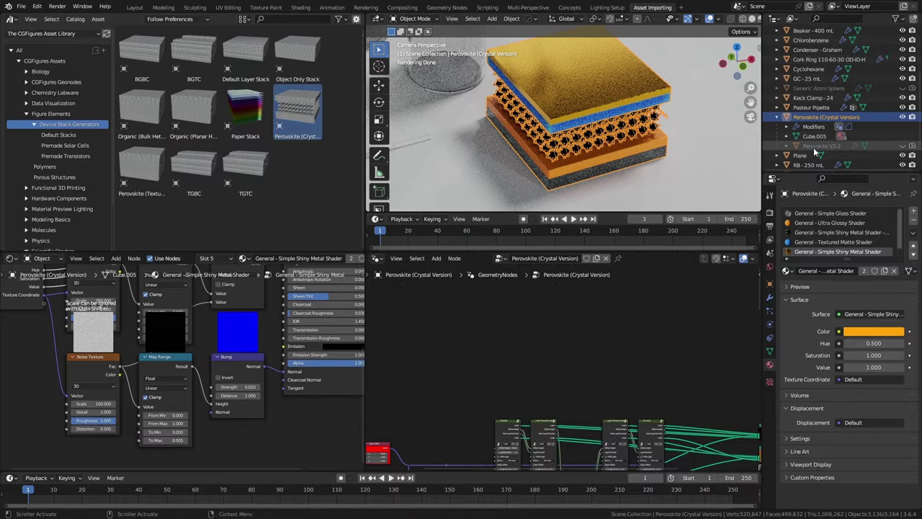
# Select the Perovskite V3.2 lattice and tilt its octahedra along X to 1.0.
pyautogui.click(813, 147)
pyautogui.press('Return')
pyautogui.scroll(-4, 679, 145)
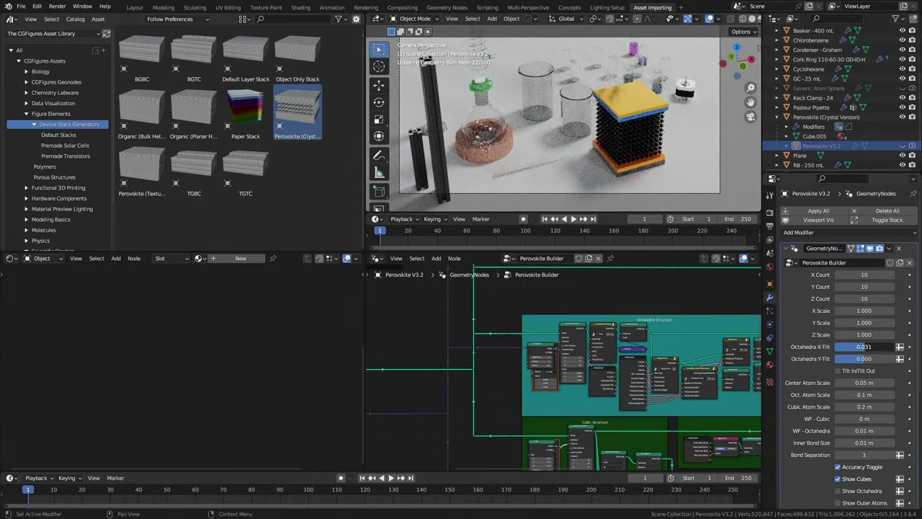
pyautogui.moveTo(863, 347); pyautogui.dragTo(893, 346)
pyautogui.scroll(5, 585, 140)
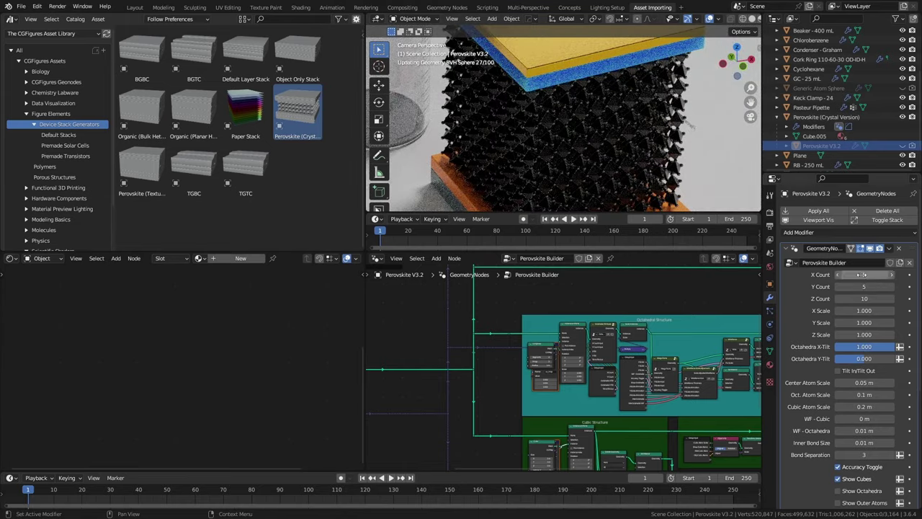
# Spread the Perovskite (Crystal Version) stack's layers apart in Z and shift them along X.
pyautogui.moveTo(576, 127)
pyautogui.mouseDown(button='middle')
pyautogui.moveTo(586, 109)
pyautogui.moveTo(568, 129)
pyautogui.mouseUp(button='middle')
pyautogui.click(568, 129)
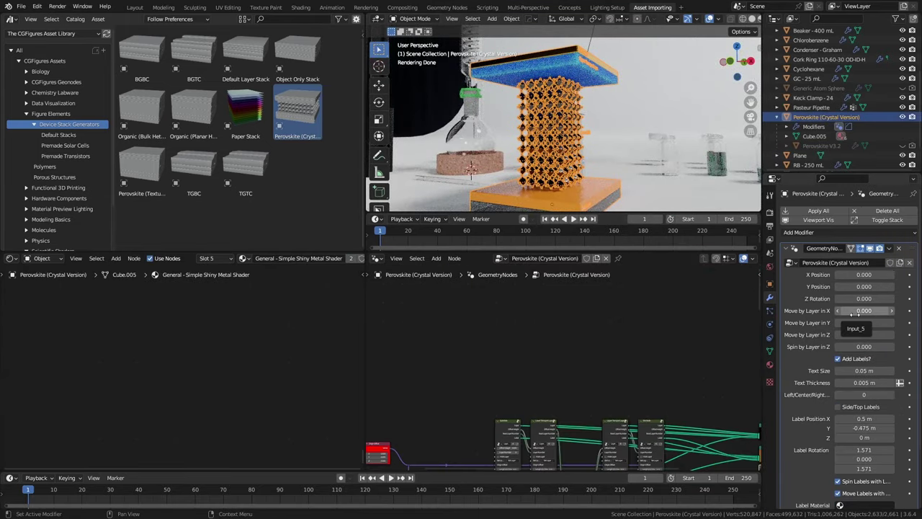
pyautogui.scroll(-3, 670, 206)
pyautogui.moveTo(859, 334); pyautogui.dragTo(889, 346)
pyautogui.moveTo(848, 310); pyautogui.dragTo(871, 310)
# Reselect the Perovskite V3.2 lattice, inspect it from a low side view, and list all Figure Elements assets.
pyautogui.click(587, 176)
pyautogui.scroll(5, 587, 177)
pyautogui.keyDown('shift'); pyautogui.moveTo(587, 176); pyautogui.dragTo(609, 134, button='middle'); pyautogui.keyUp('shift')
pyautogui.click(609, 135)
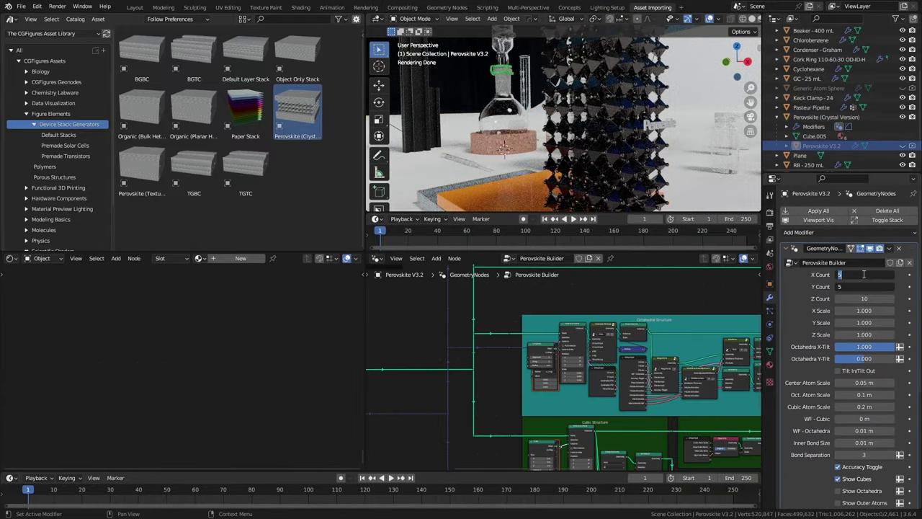
pyautogui.moveTo(713, 175); pyautogui.dragTo(365, 176, button='middle')
pyautogui.scroll(-5, 555, 155)
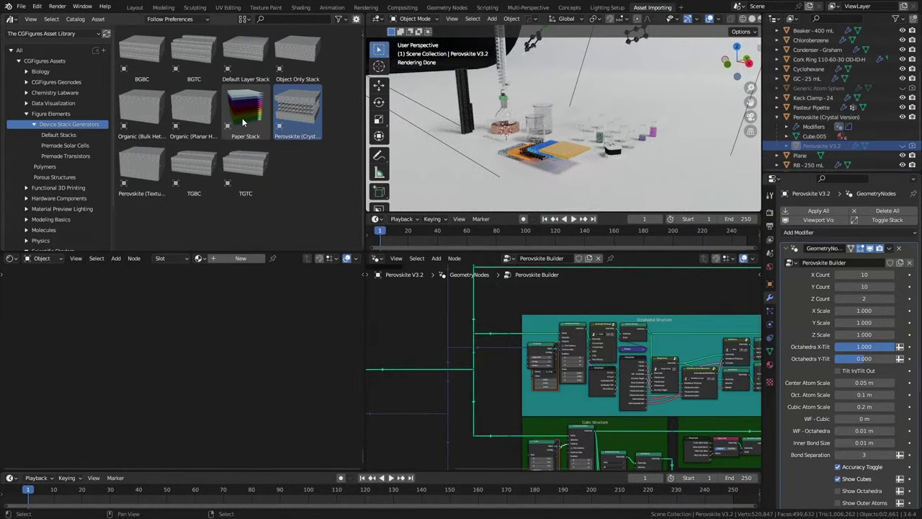
pyautogui.click(45, 114)
# Add a C60 Fullerene from Carbon Materials, rescale it, and set its bulk material to Chlorine.
pyautogui.click(59, 188)
pyautogui.moveTo(142, 54); pyautogui.dragTo(504, 94)
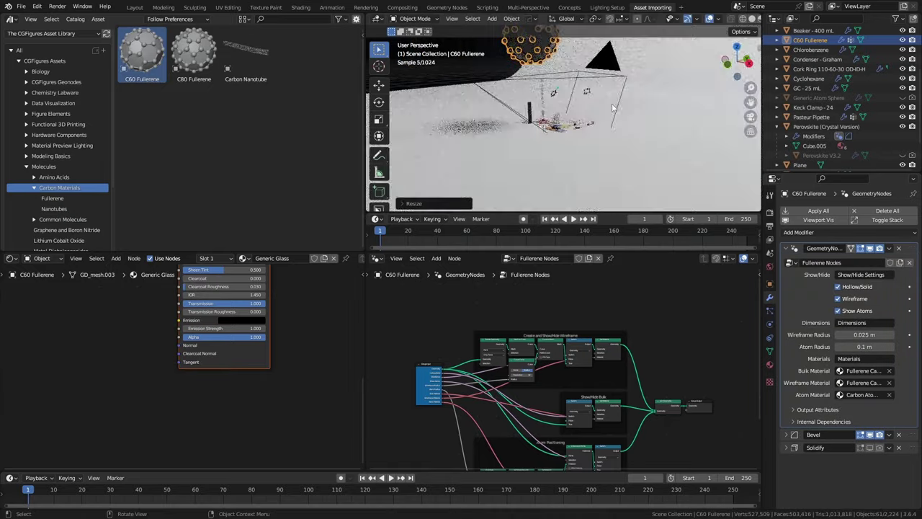
pyautogui.press('KP_Decimal')
pyautogui.scroll(2, 617, 159)
pyautogui.press('s')
pyautogui.click(590, 147)
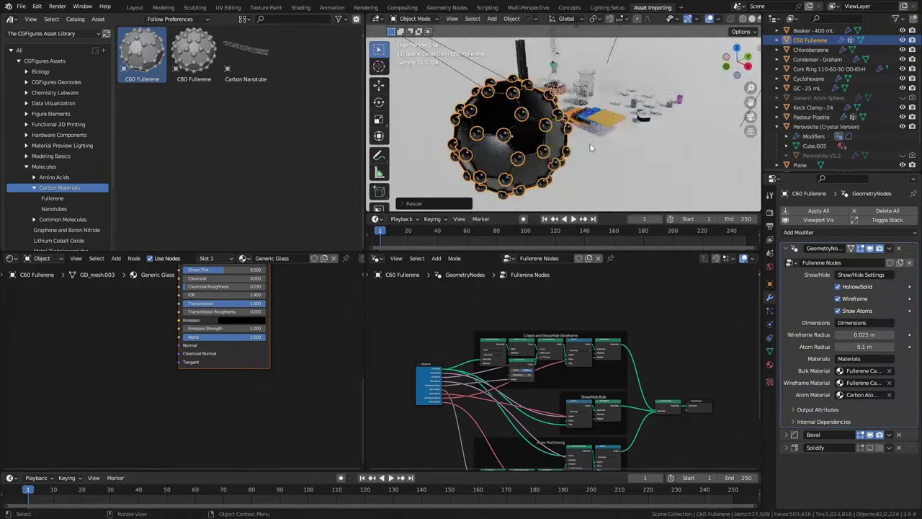
pyautogui.click(862, 370)
pyautogui.click(860, 391)
# Add a Carbon Nanotube and blend it toward boron nitride, with Boron as first atom.
pyautogui.click(875, 371)
pyautogui.moveTo(246, 54); pyautogui.dragTo(555, 160)
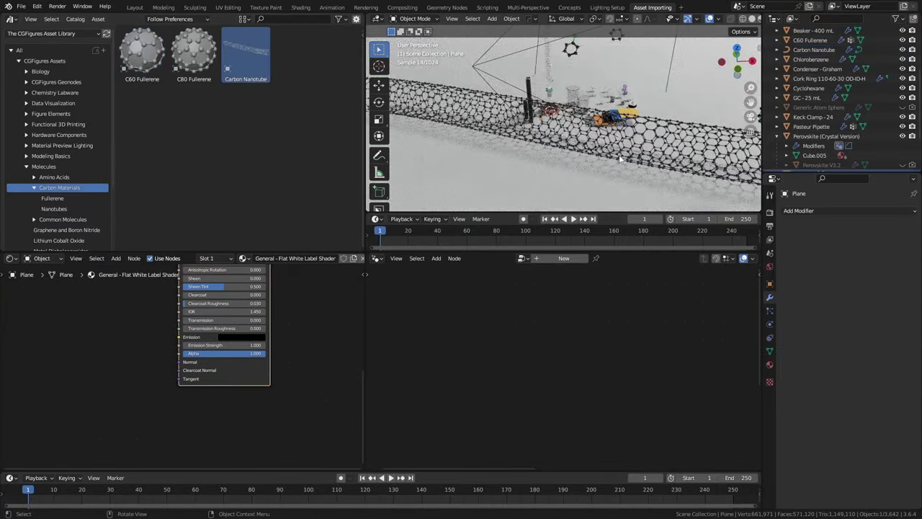
pyautogui.moveTo(857, 334); pyautogui.dragTo(900, 335)
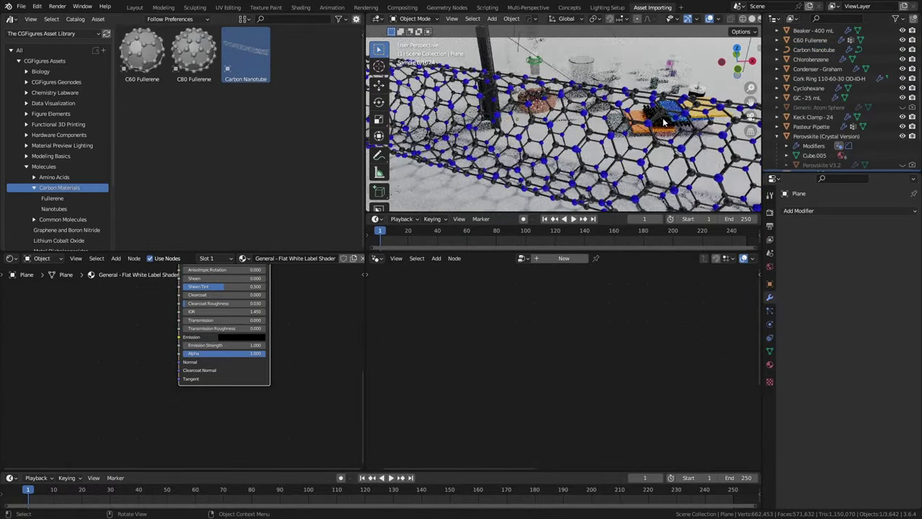
pyautogui.click(860, 395)
pyautogui.click(833, 467)
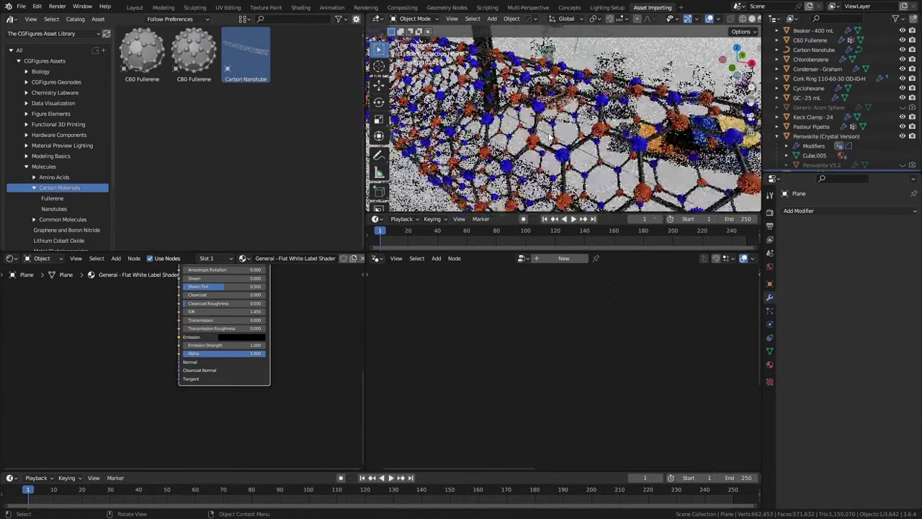
pyautogui.moveTo(893, 334); pyautogui.dragTo(836, 335)
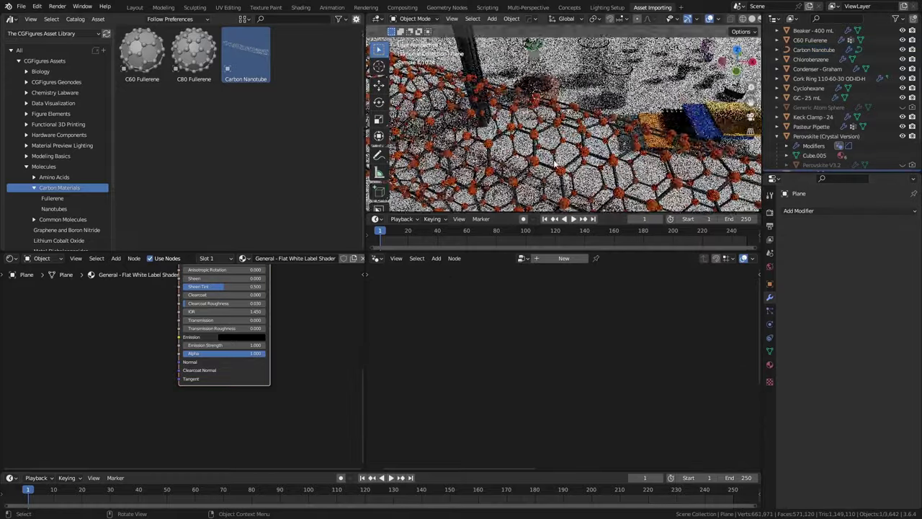
# Return the nanotube to pure carbon, narrow it to 0.82 m, and shrink both atoms to 0.25 m.
pyautogui.moveTo(877, 298); pyautogui.dragTo(854, 298)
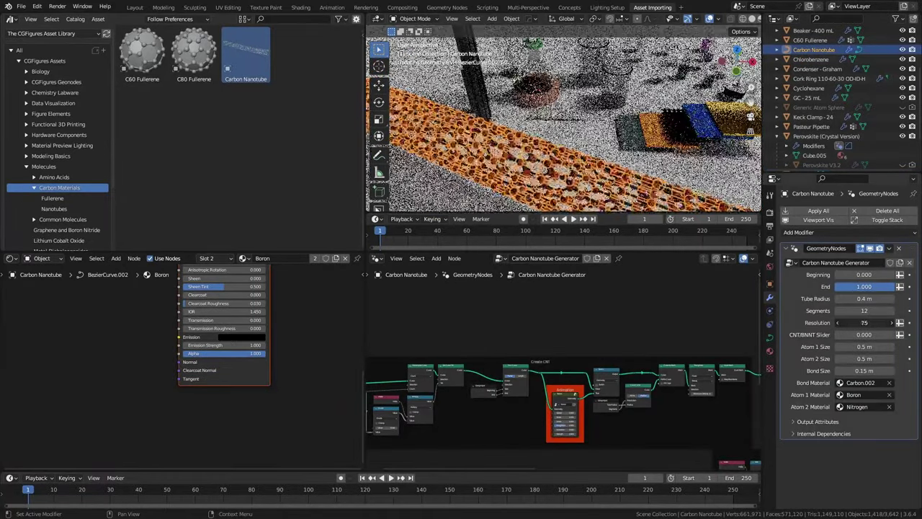
pyautogui.moveTo(864, 346); pyautogui.dragTo(864, 358)
pyautogui.write('0.25')
pyautogui.press('Return')
pyautogui.click(875, 371)
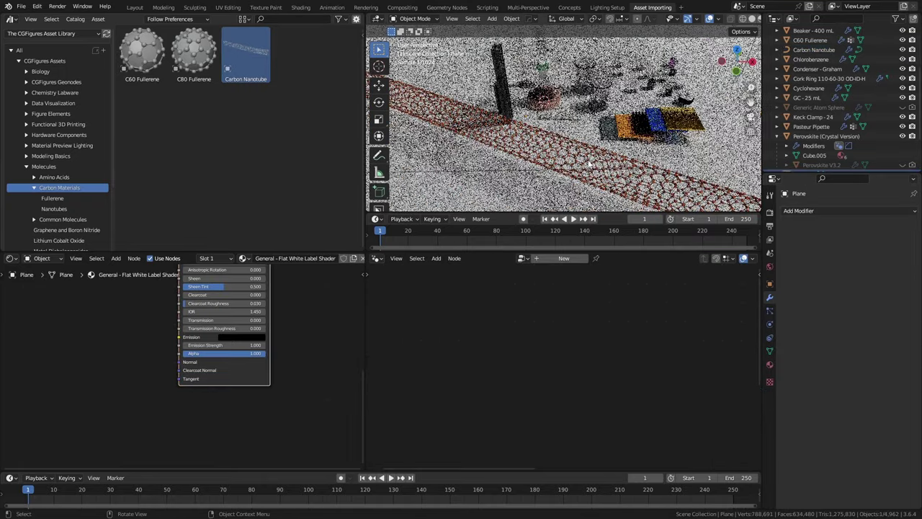
# Give the bead polymer random seed 17, fewer repeat units, a thicker backbone, and Clear Glass backbone material.
pyautogui.click(43, 166)
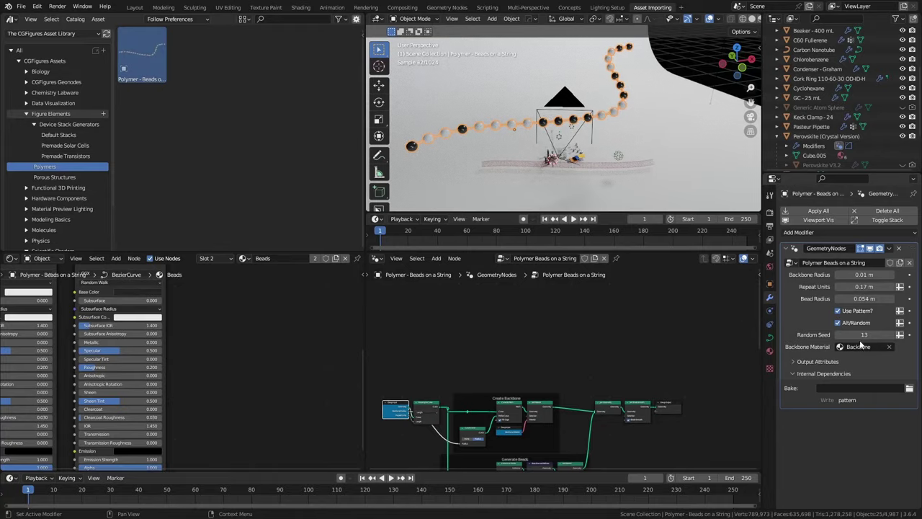
pyautogui.moveTo(877, 336); pyautogui.dragTo(891, 336)
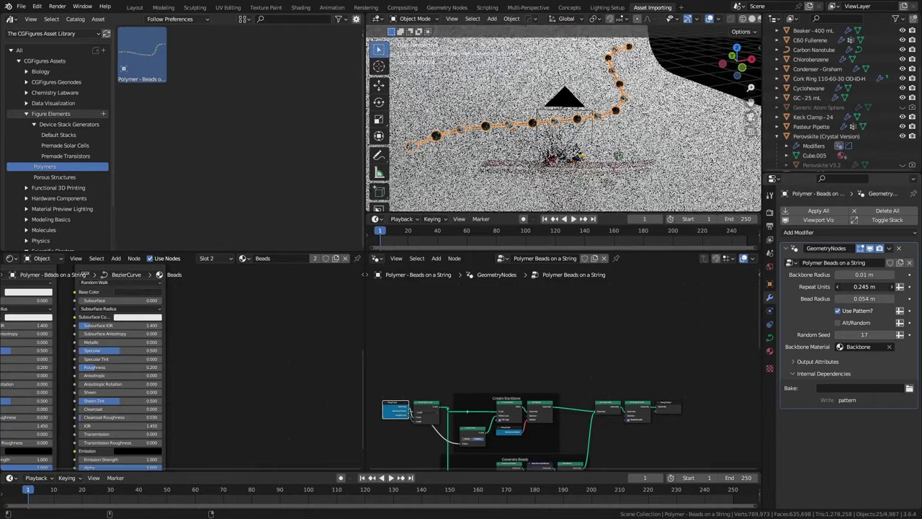
pyautogui.moveTo(864, 287)
pyautogui.mouseDown()
pyautogui.moveTo(849, 287)
pyautogui.moveTo(868, 274)
pyautogui.moveTo(857, 275)
pyautogui.mouseUp()
pyautogui.click(857, 346)
pyautogui.click(839, 447)
# Draw an extra strand onto the polymer curve in Edit Mode.
pyautogui.moveTo(547, 145); pyautogui.dragTo(635, 157, button='middle')
pyautogui.press('Tab')
pyautogui.moveTo(658, 117); pyautogui.dragTo(611, 182, button='middle')
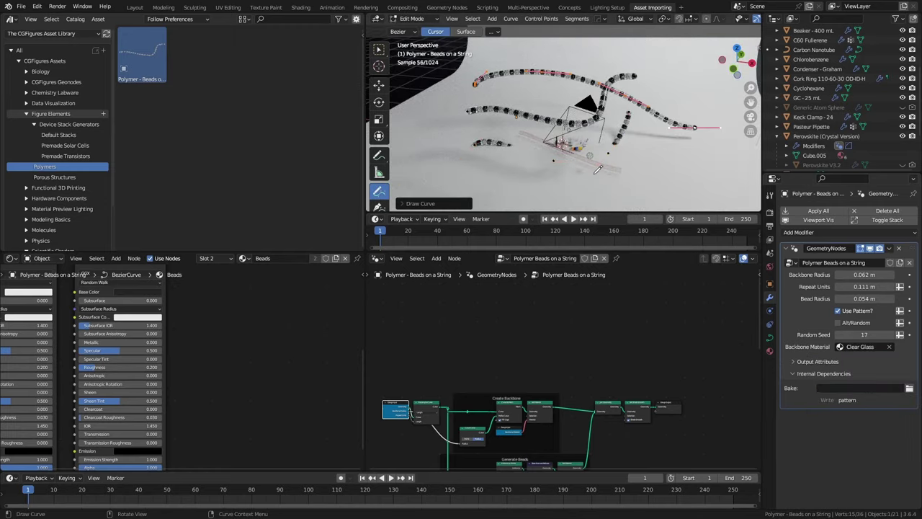
pyautogui.press('Tab')
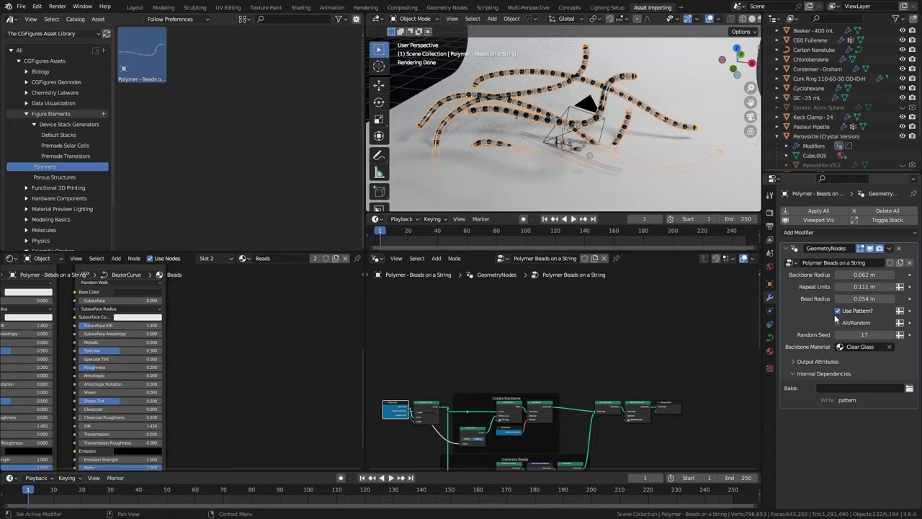
# Turn off the bead pattern, add a Solidify modifier, space beads apart and shrink them to 0.026 m.
pyautogui.click(836, 310)
pyautogui.scroll(3, 562, 119)
pyautogui.scroll(3, 564, 420)
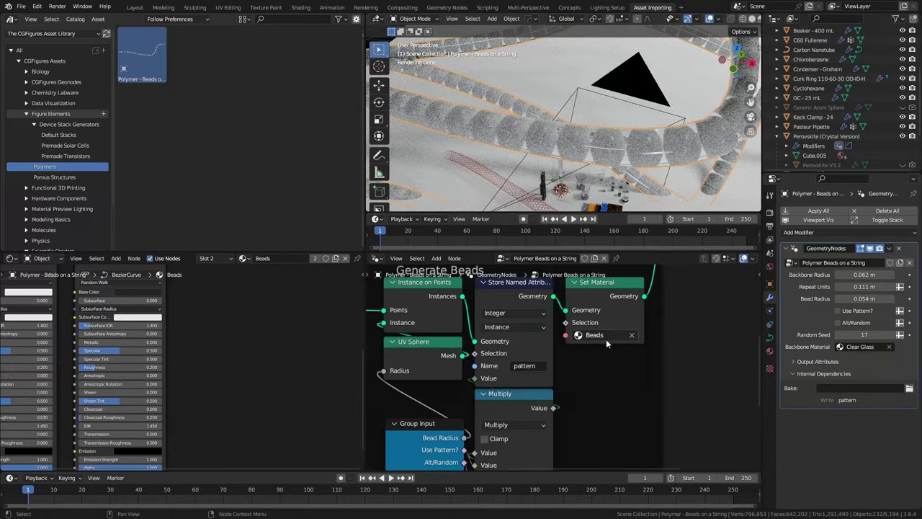
pyautogui.click(798, 232)
pyautogui.click(864, 287)
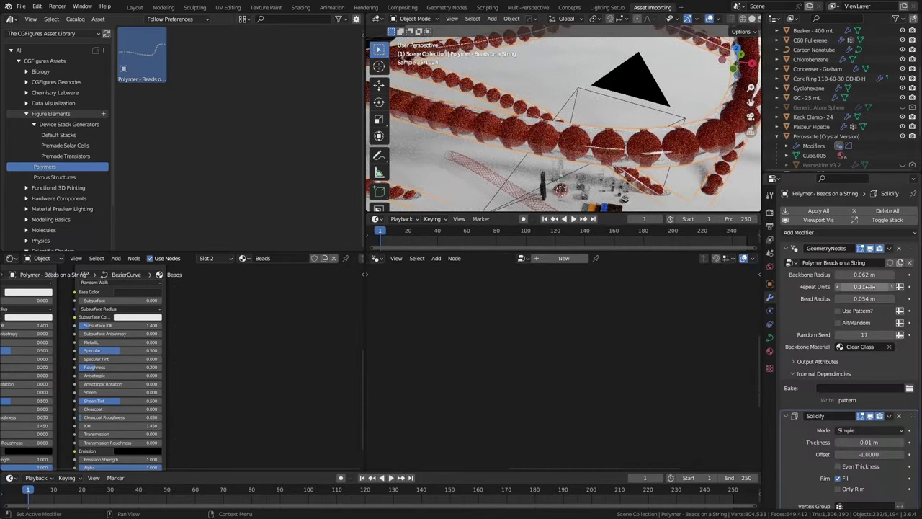
pyautogui.moveTo(864, 286); pyautogui.dragTo(886, 286)
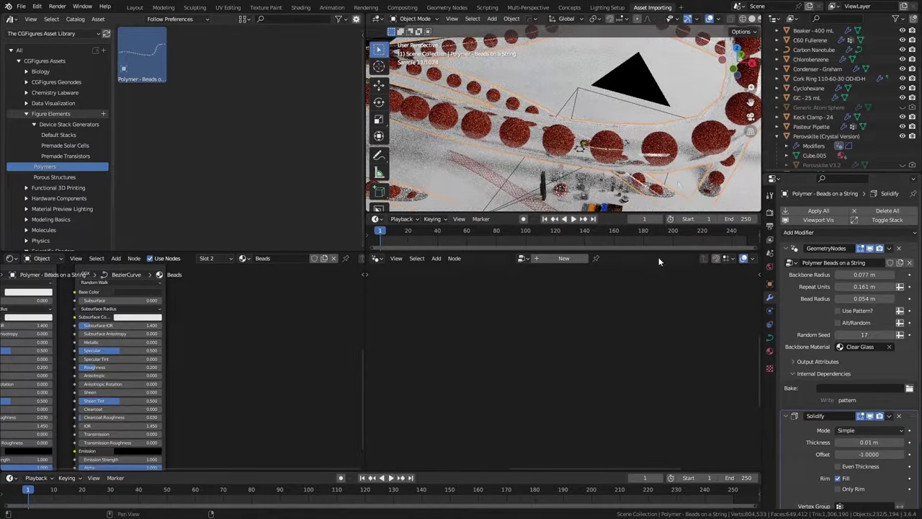
pyautogui.scroll(-5, 648, 129)
pyautogui.moveTo(865, 298); pyautogui.dragTo(843, 299)
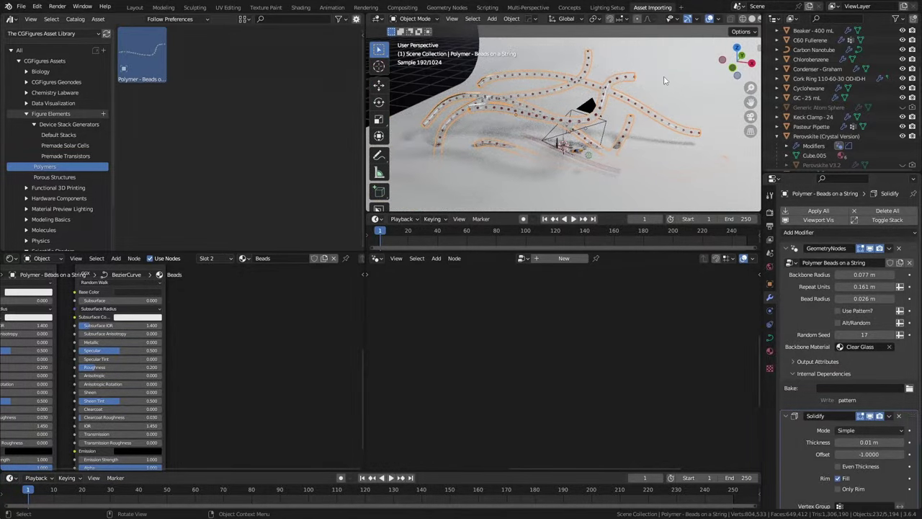
# Place a Porous Separator at the origin, move it right, narrow its X span, and tune porosity scale and factor.
pyautogui.click(54, 176)
pyautogui.moveTo(141, 54); pyautogui.dragTo(489, 134)
pyautogui.hotkey('alt', 'g')
pyautogui.moveTo(546, 149); pyautogui.dragTo(634, 122)
pyautogui.moveTo(864, 311); pyautogui.dragTo(886, 310)
pyautogui.moveTo(864, 341); pyautogui.dragTo(842, 342)
pyautogui.moveTo(865, 274); pyautogui.dragTo(882, 287)
# Give the porous separator the blue General Jelly shader from Scientific Shaders.
pyautogui.click(864, 409)
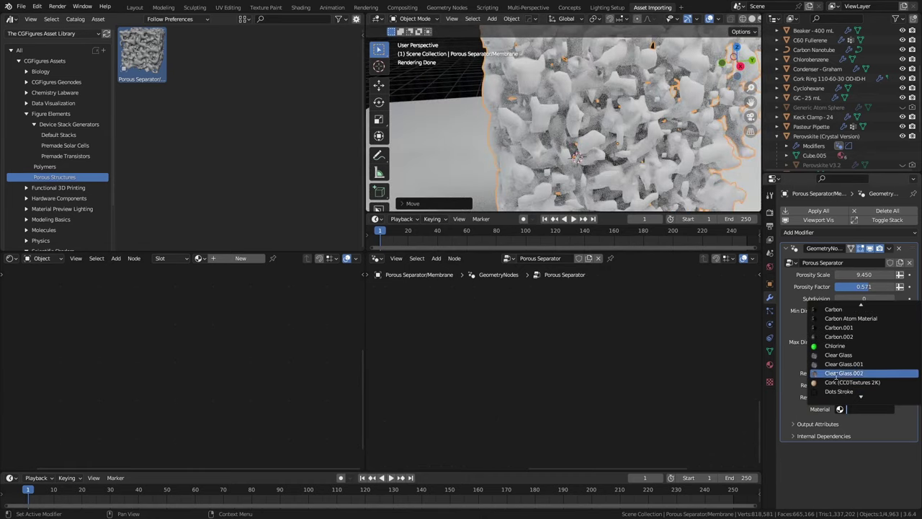
pyautogui.click(838, 354)
pyautogui.click(860, 408)
pyautogui.scroll(-3, 839, 382)
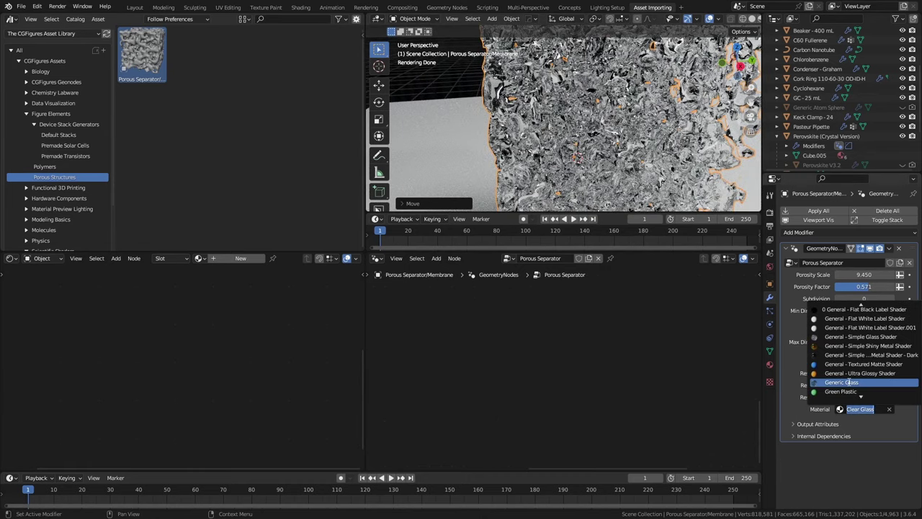
pyautogui.scroll(-3, 54, 216)
pyautogui.click(52, 223)
pyautogui.scroll(-1, 52, 223)
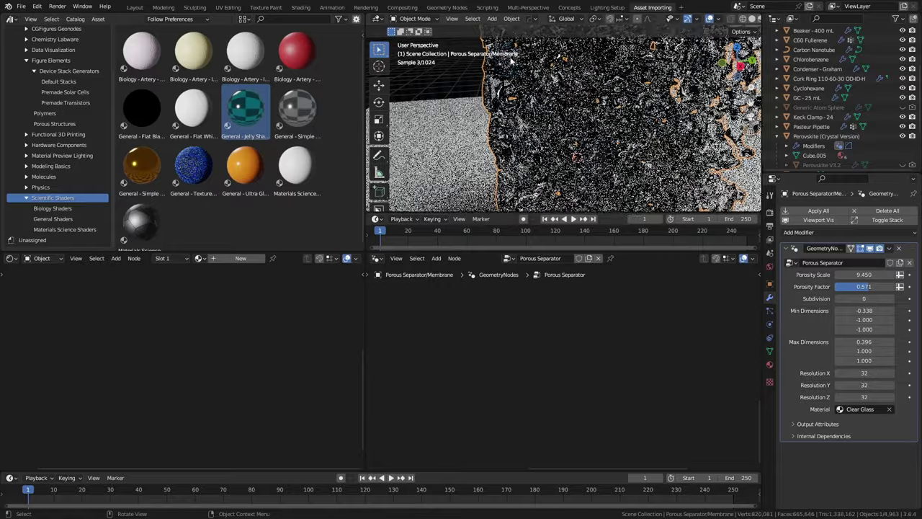
pyautogui.click(861, 408)
pyautogui.click(850, 380)
pyautogui.scroll(-3, 569, 123)
# Raise the porous separator vertically along Z.
pyautogui.moveTo(569, 122); pyautogui.dragTo(626, 148, button='middle')
pyautogui.click(634, 151)
pyautogui.click(633, 152)
pyautogui.scroll(-5, 634, 151)
pyautogui.press('g')
pyautogui.press('z')
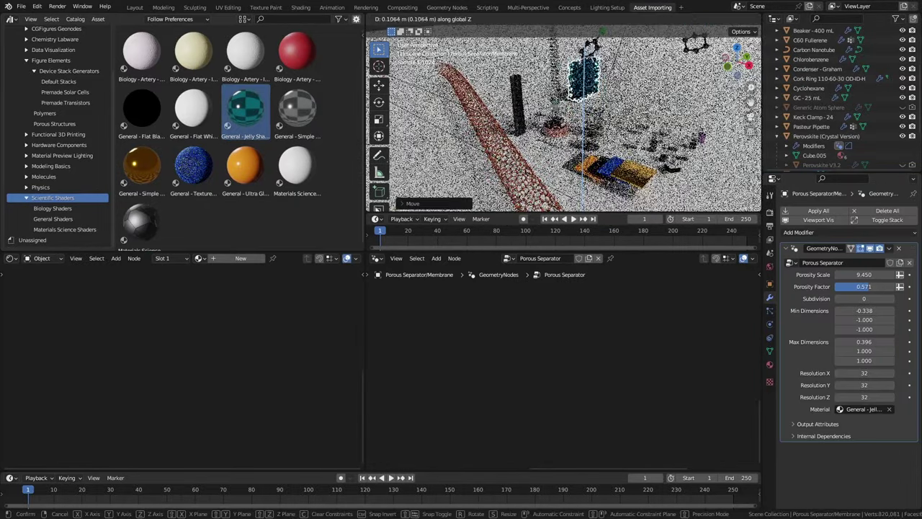
pyautogui.click(584, 72)
# Stretch the porous block along X to a minimum of -5.711, then pick the Single Wavelength wave.
pyautogui.moveTo(585, 72); pyautogui.dragTo(648, 108, button='middle')
pyautogui.scroll(4, 648, 108)
pyautogui.click(682, 123)
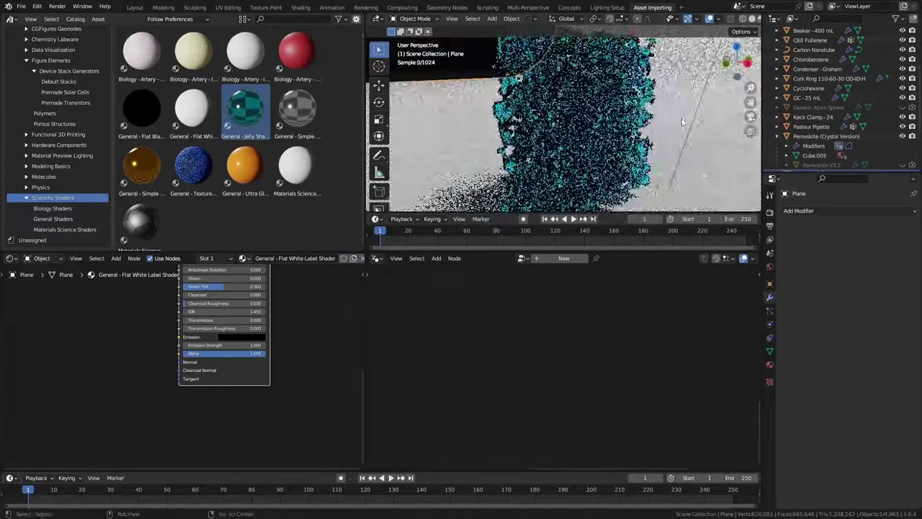
pyautogui.click(657, 134)
pyautogui.scroll(-3, 656, 133)
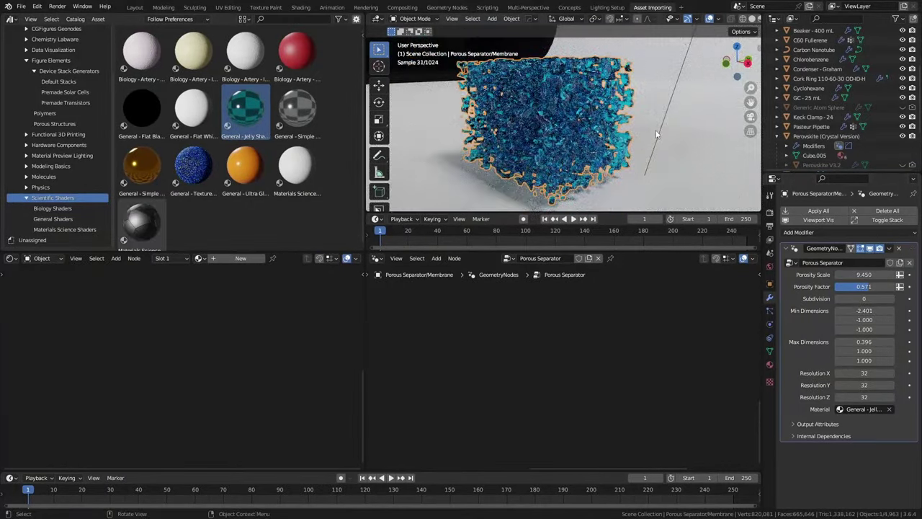
pyautogui.moveTo(864, 310); pyautogui.dragTo(835, 310)
pyautogui.moveTo(590, 144); pyautogui.dragTo(684, 166, button='middle')
pyautogui.click(602, 165)
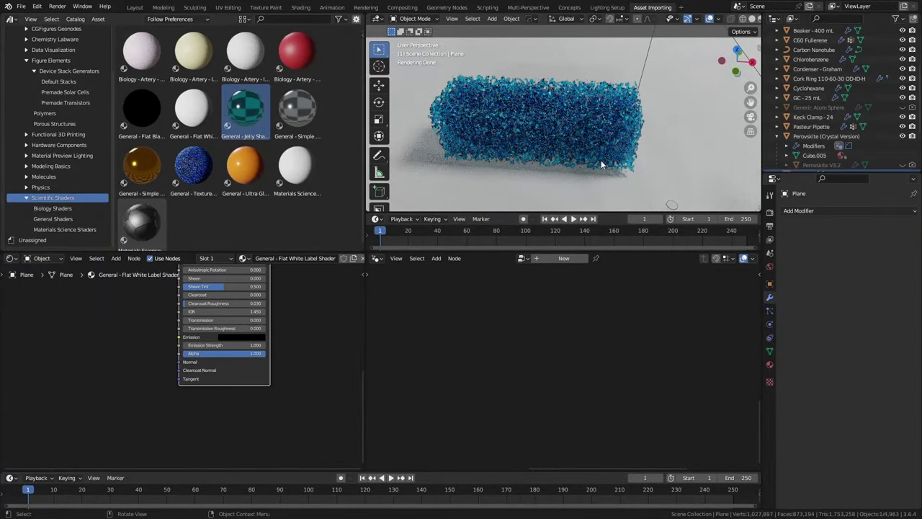
pyautogui.scroll(2, 57, 144)
pyautogui.click(25, 218)
pyautogui.click(59, 229)
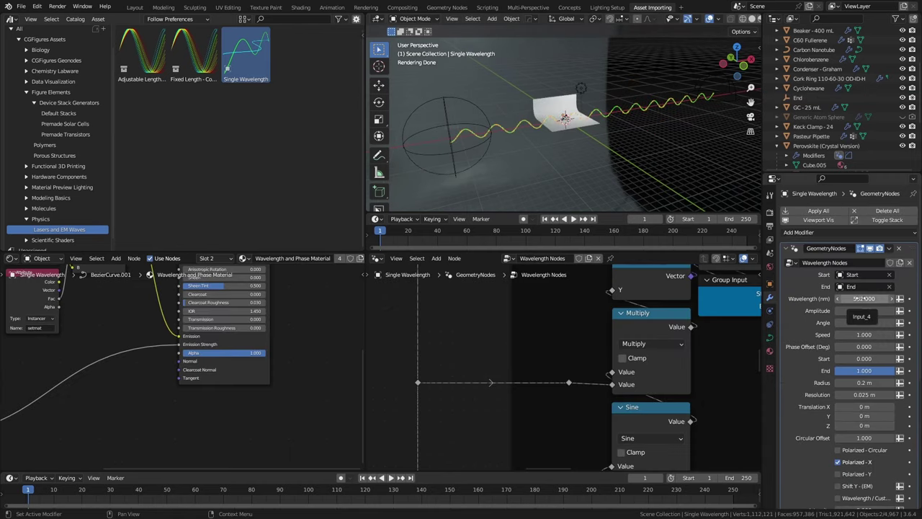
# Set the wave to 617.82 nm, amplitude 0.37, Z 3.07 m, X polarization only, then play it.
pyautogui.moveTo(864, 425); pyautogui.dragTo(893, 425)
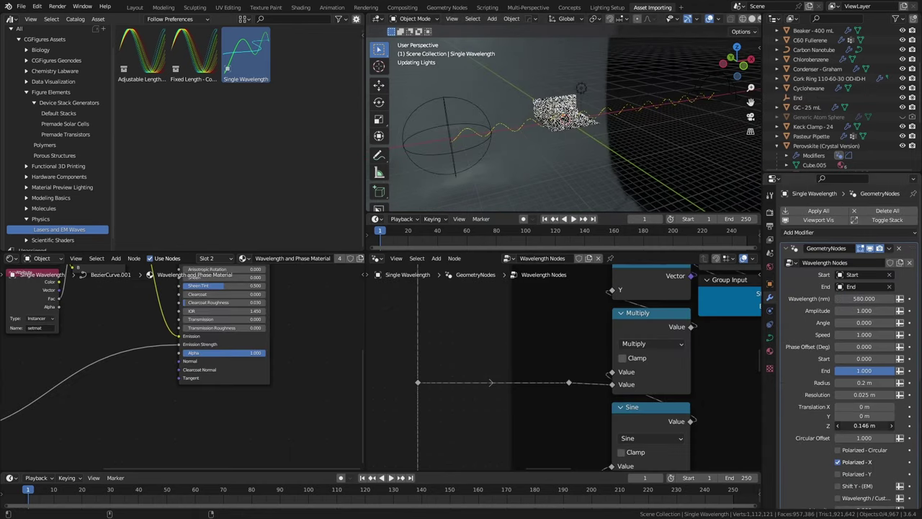
pyautogui.click(837, 473)
pyautogui.moveTo(543, 190)
pyautogui.mouseDown(button='middle')
pyautogui.moveTo(647, 133)
pyautogui.moveTo(553, 195)
pyautogui.mouseUp(button='middle')
pyautogui.click(838, 450)
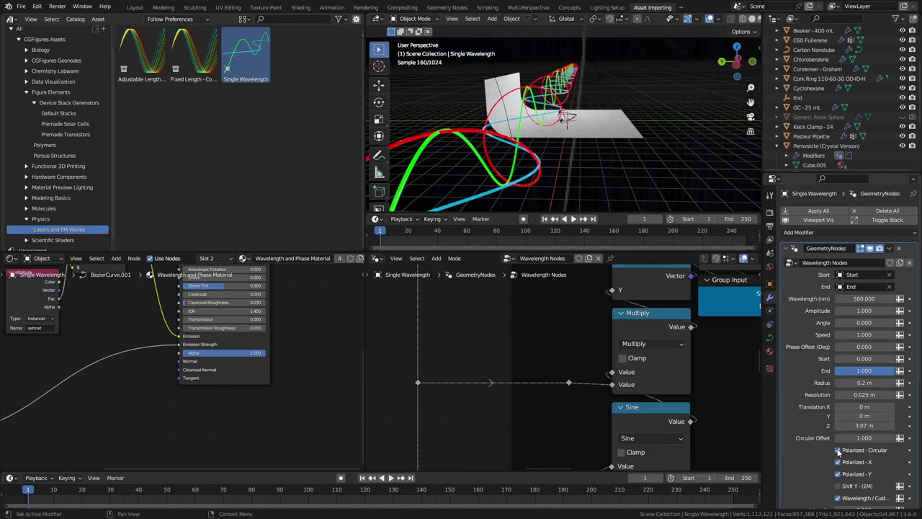
pyautogui.moveTo(864, 437); pyautogui.dragTo(869, 438)
pyautogui.click(838, 474)
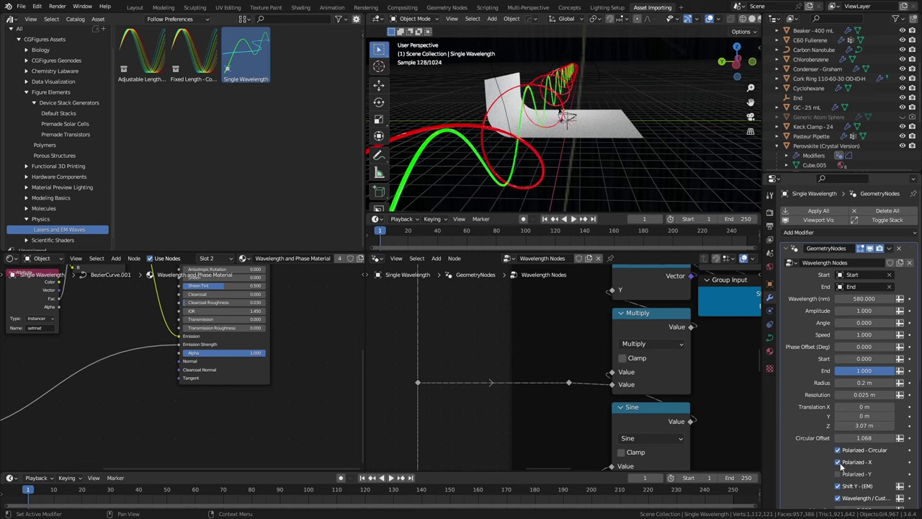
pyautogui.click(838, 450)
pyautogui.moveTo(865, 299); pyautogui.dragTo(846, 311)
pyautogui.press('space')
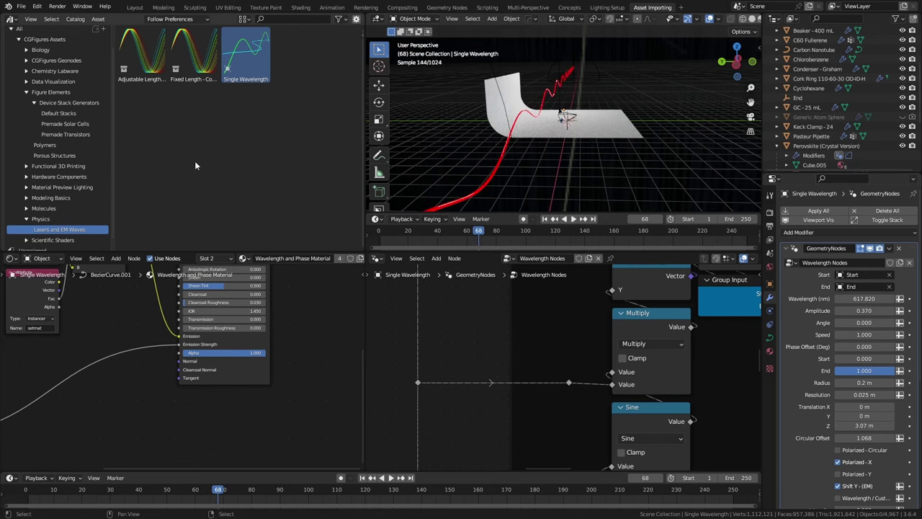
# Place the Storage Box (Sliding Lid) from Functional 3D Printing at the origin.
pyautogui.click(25, 177)
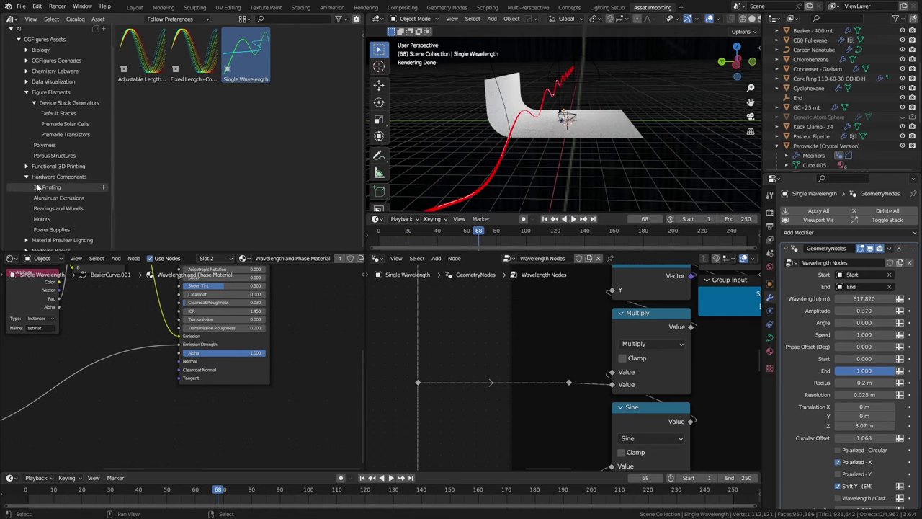
pyautogui.click(58, 165)
pyautogui.moveTo(244, 54); pyautogui.dragTo(569, 130)
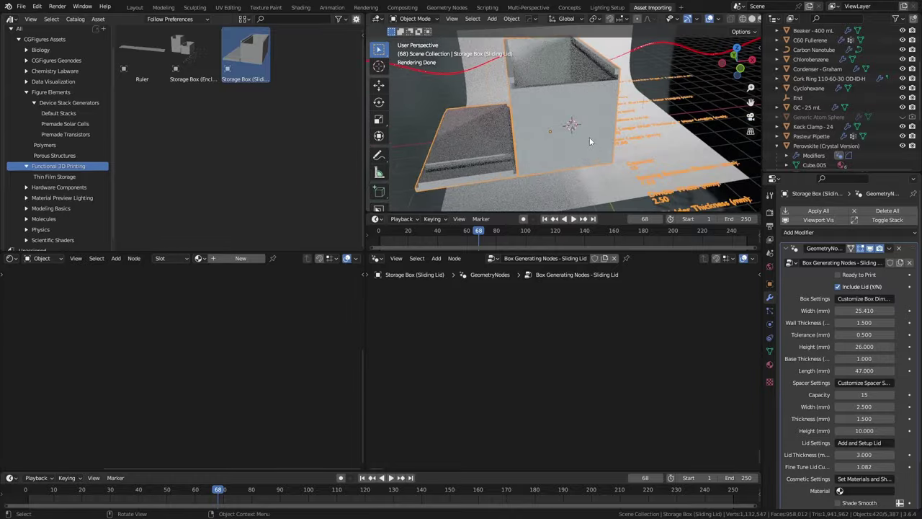
pyautogui.moveTo(588, 140); pyautogui.dragTo(531, 166, button='middle')
pyautogui.hotkey('alt', 'g')
# Narrow the box width to 17.060 mm and thicken its spacers.
pyautogui.moveTo(864, 312); pyautogui.dragTo(839, 322)
pyautogui.scroll(3, 620, 144)
pyautogui.moveTo(619, 144); pyautogui.dragTo(632, 153, button='middle')
pyautogui.moveTo(864, 418)
pyautogui.mouseDown()
pyautogui.moveTo(883, 418)
pyautogui.moveTo(844, 419)
pyautogui.moveTo(858, 430)
pyautogui.moveTo(893, 430)
pyautogui.moveTo(875, 429)
pyautogui.mouseUp()
# Remove the lid and delete the storage box.
pyautogui.click(837, 285)
pyautogui.moveTo(504, 115); pyautogui.dragTo(557, 97, button='middle')
pyautogui.press('Delete')
# Place The Periodic Table from Data Visualization into the scene and select it.
pyautogui.click(26, 93)
pyautogui.click(53, 82)
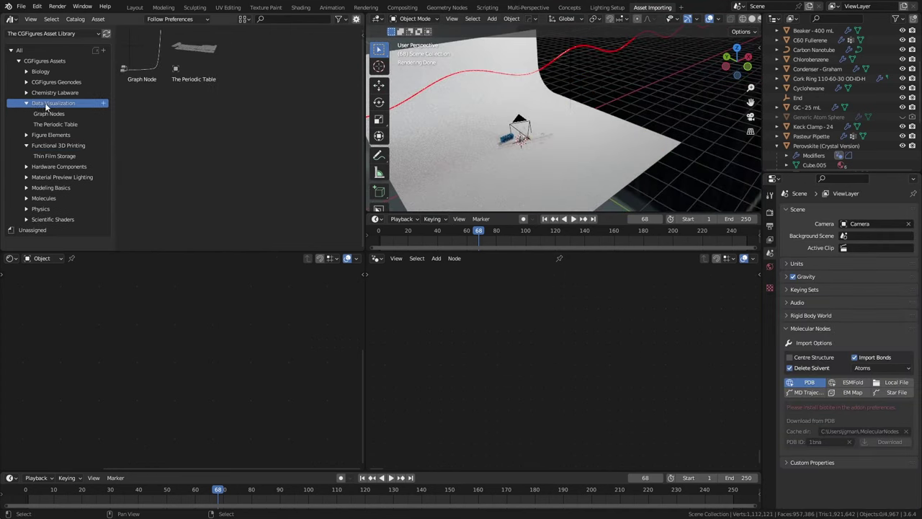
pyautogui.moveTo(193, 54); pyautogui.dragTo(548, 167)
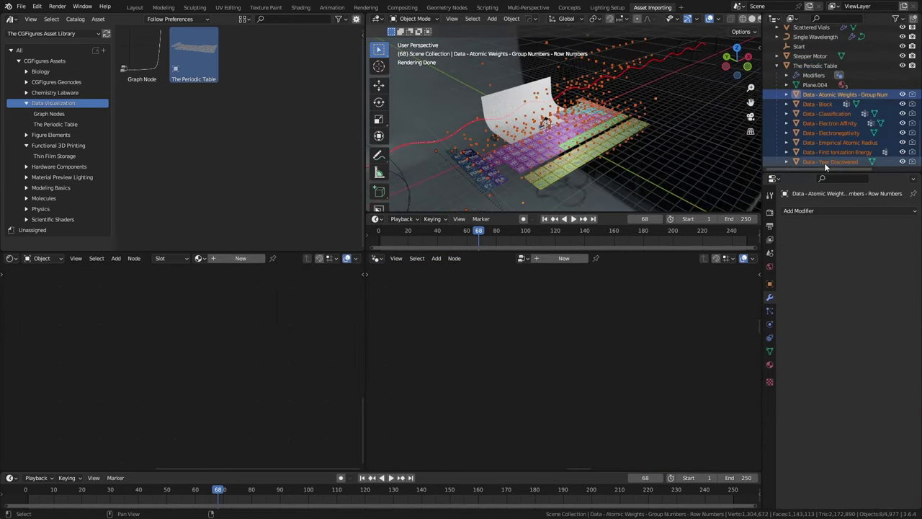
pyautogui.press('m')
pyautogui.click(571, 144)
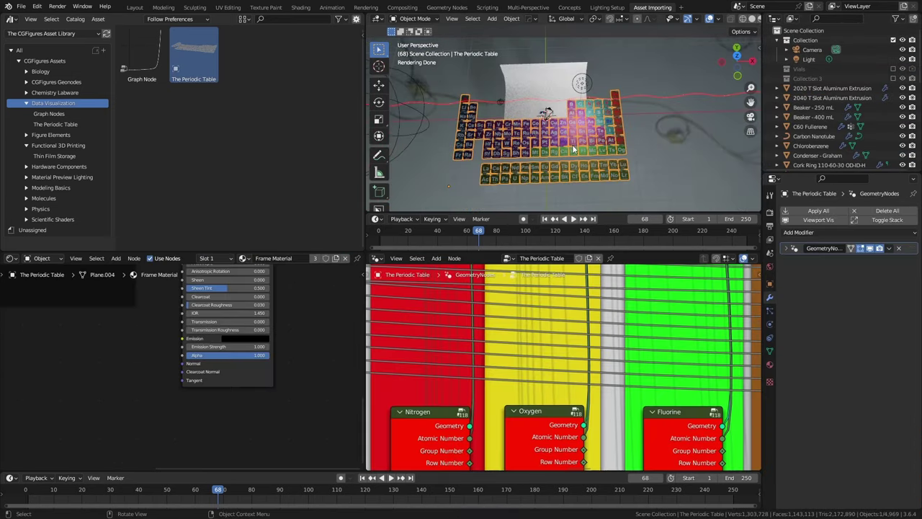
# Turn off the framed border and turn on frames around the periodic table's tiles.
pyautogui.click(862, 347)
pyautogui.scroll(8, 658, 180)
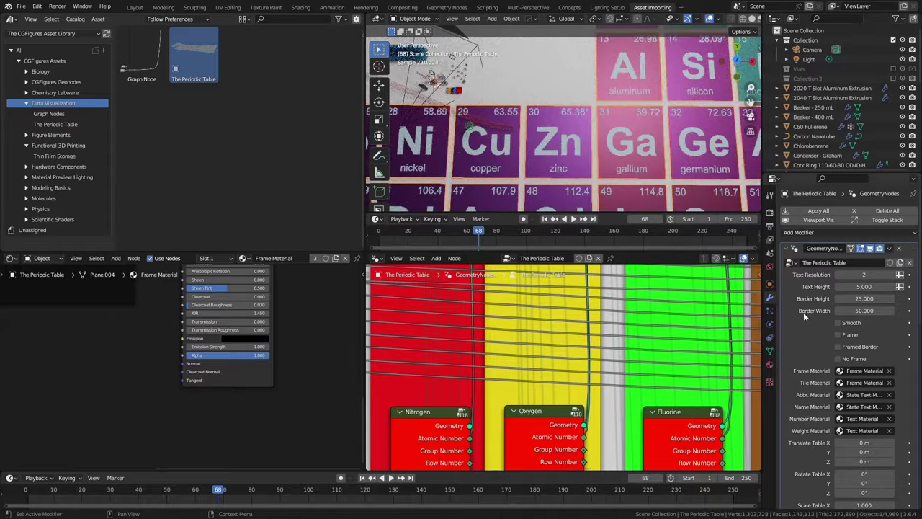
pyautogui.click(838, 334)
pyautogui.scroll(-8, 458, 195)
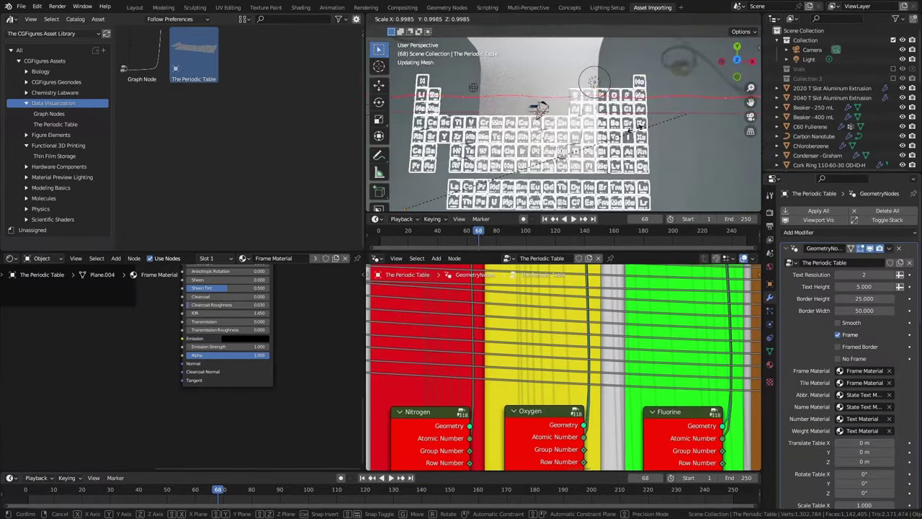
pyautogui.moveTo(458, 194); pyautogui.dragTo(569, 148, button='middle')
pyautogui.scroll(4, 566, 147)
pyautogui.scroll(3, 565, 146)
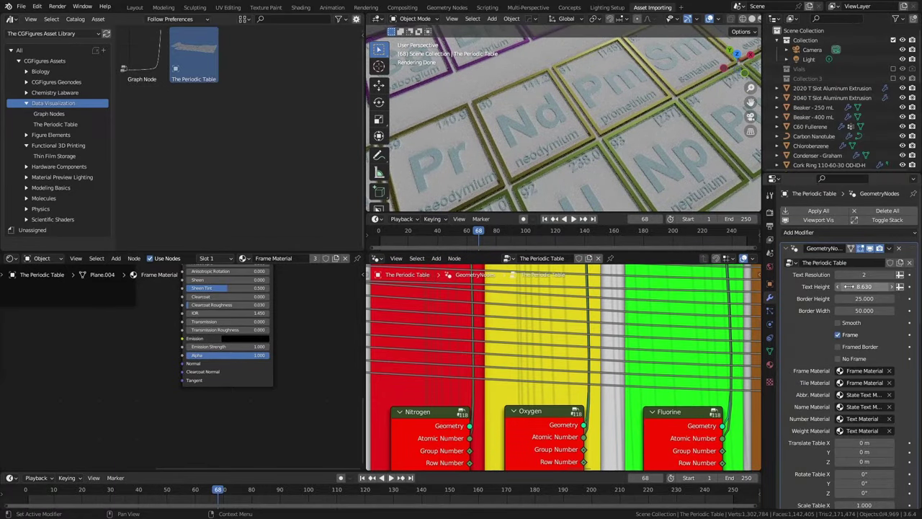
# Set the periodic table's Text Height to 50.
pyautogui.click(852, 287)
pyautogui.write('50')
pyautogui.press('Return')
pyautogui.scroll(-6, 607, 116)
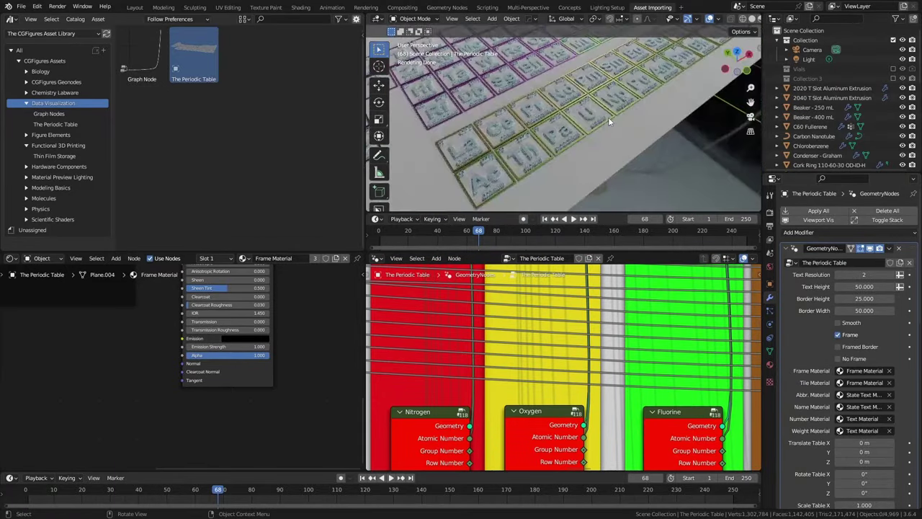
pyautogui.scroll(-8, 902, 370)
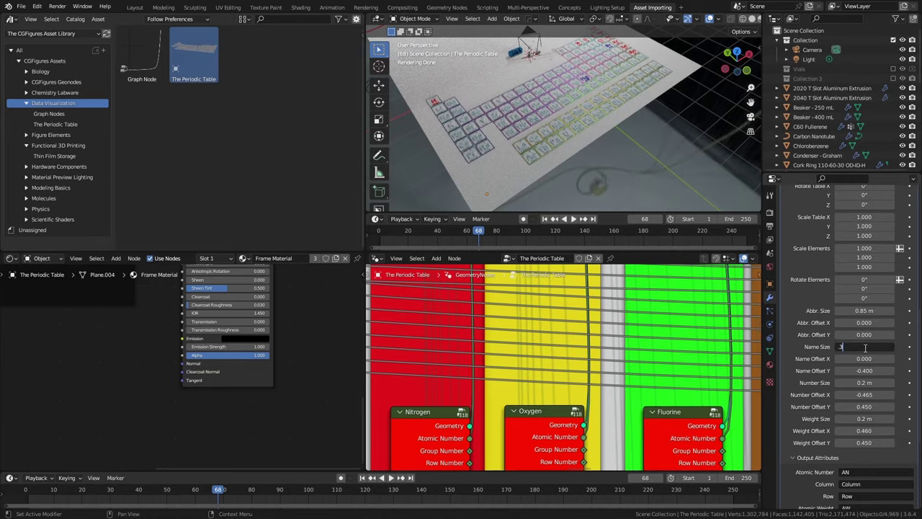
# Set the name size to 1.
pyautogui.scroll(5, 581, 132)
pyautogui.scroll(3, 580, 132)
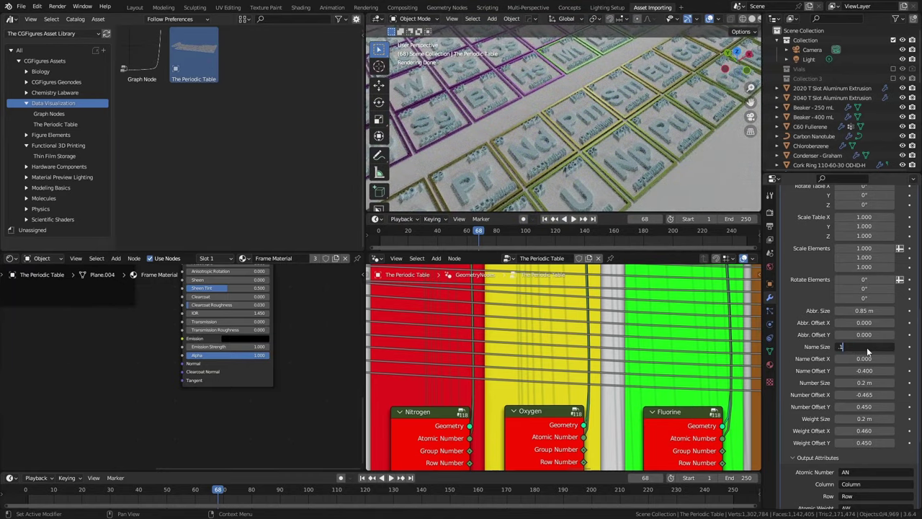
pyautogui.click(866, 347)
pyautogui.write('1')
pyautogui.press('Return')
# Place the Quick Static Bilayer from Biology > Cells and Organelles into the scene and select it.
pyautogui.click(582, 136)
pyautogui.scroll(5, 583, 139)
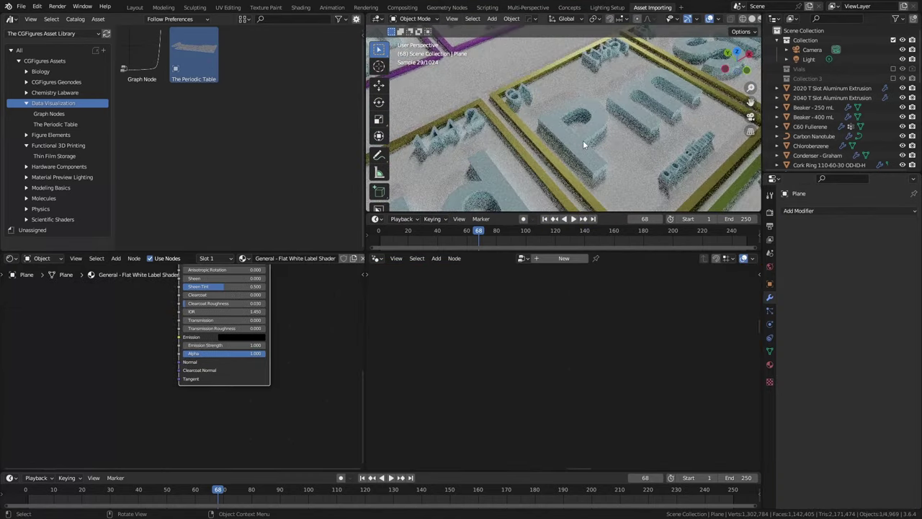
pyautogui.click(27, 103)
pyautogui.click(26, 72)
pyautogui.click(63, 82)
pyautogui.scroll(-5, 570, 94)
pyautogui.moveTo(193, 54); pyautogui.dragTo(519, 121)
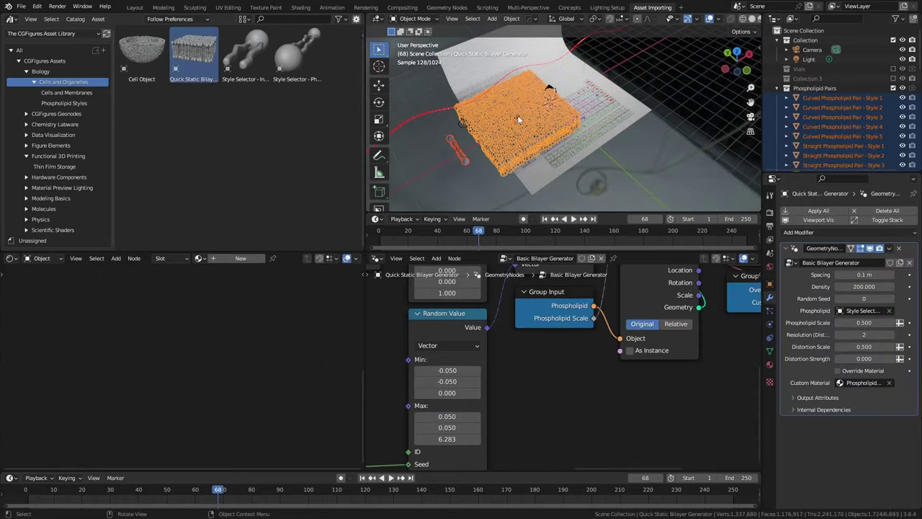
pyautogui.scroll(8, 514, 97)
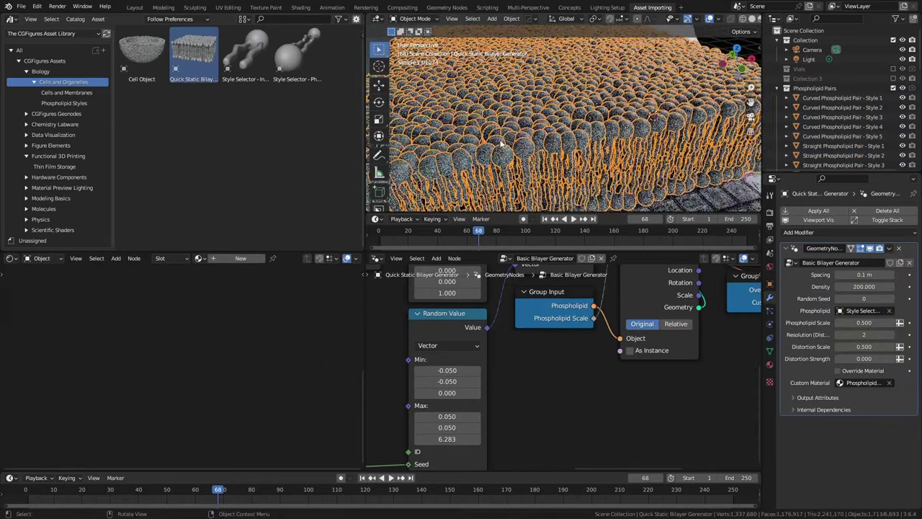
pyautogui.scroll(-8, 507, 144)
pyautogui.moveTo(297, 54); pyautogui.dragTo(402, 151)
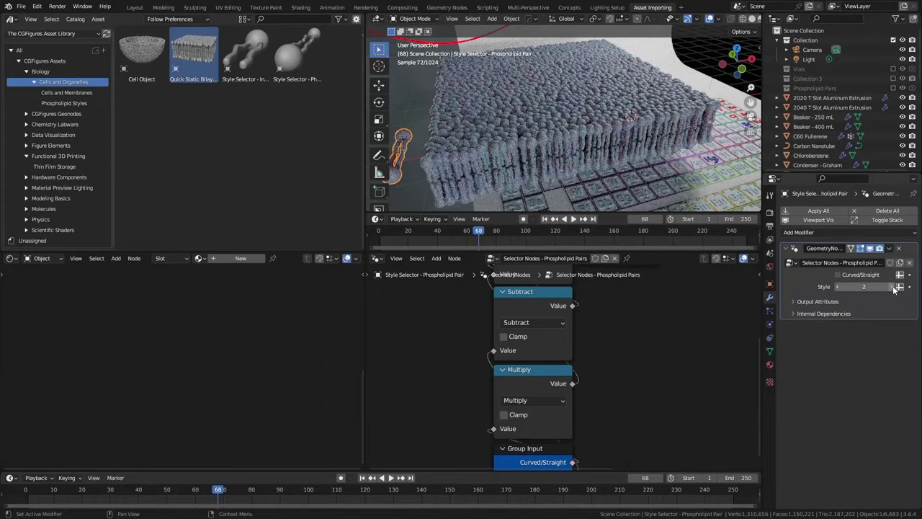
pyautogui.click(562, 130)
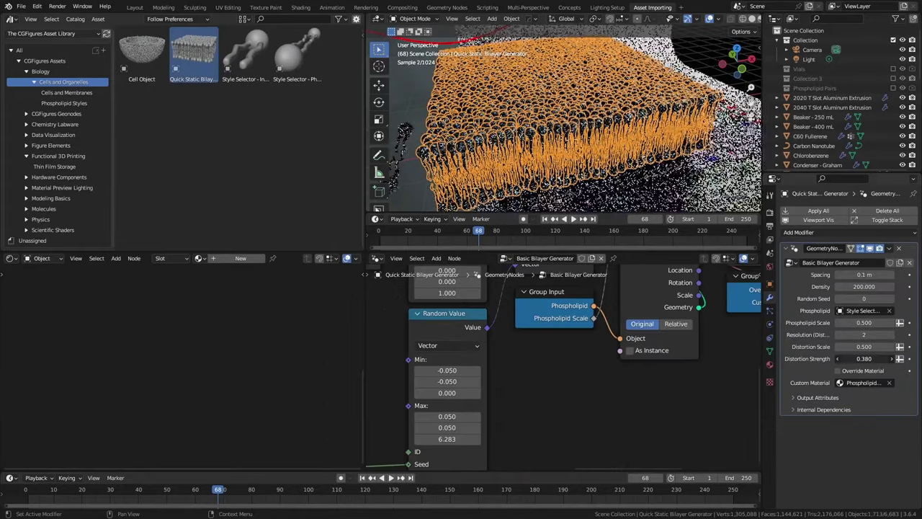
# Add a cylinder, stretch it about three times taller along Z, and move it above the bilayer.
pyautogui.hotkey('shift', 'a')
pyautogui.click(598, 149)
pyautogui.press('s')
pyautogui.press('z')
pyautogui.press('Return')
pyautogui.press('g')
pyautogui.click(559, 78)
# Turn off the cylinder's Camera visibility in its Object Properties.
pyautogui.click(769, 283)
pyautogui.scroll(-4, 850, 382)
pyautogui.click(841, 413)
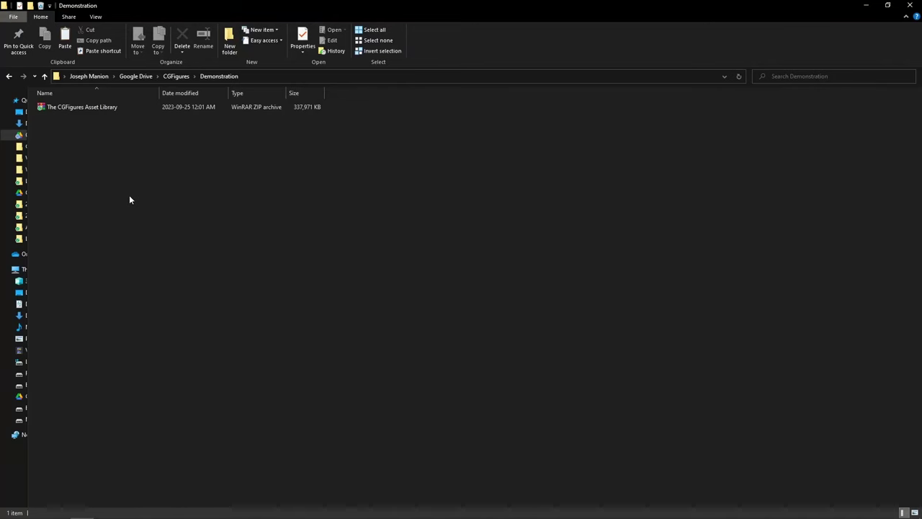
# Extract The CGFigures Asset Library ZIP in place and open the extracted folder.
pyautogui.rightClick(71, 109)
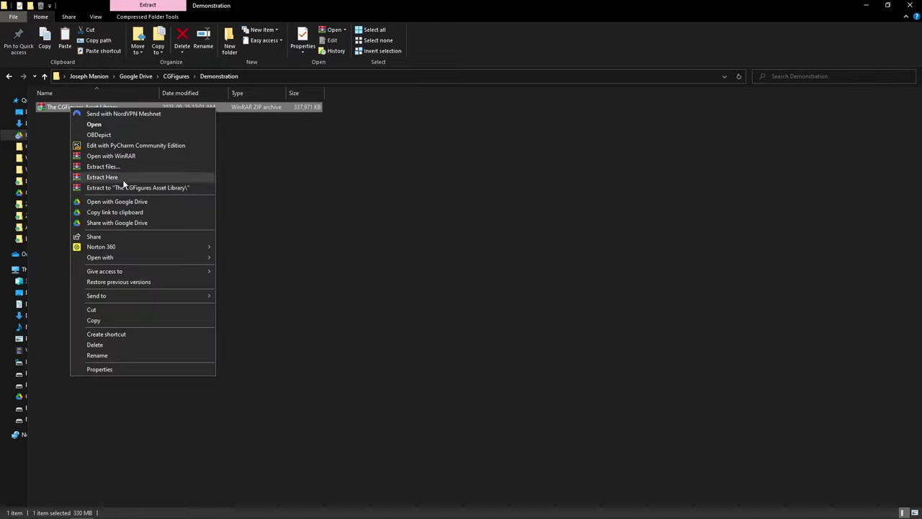
pyautogui.click(122, 179)
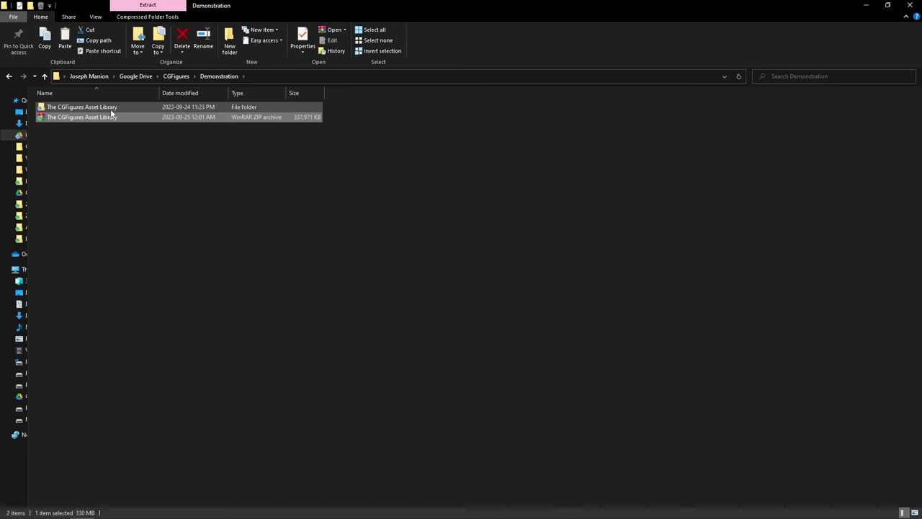
pyautogui.doubleClick(110, 108)
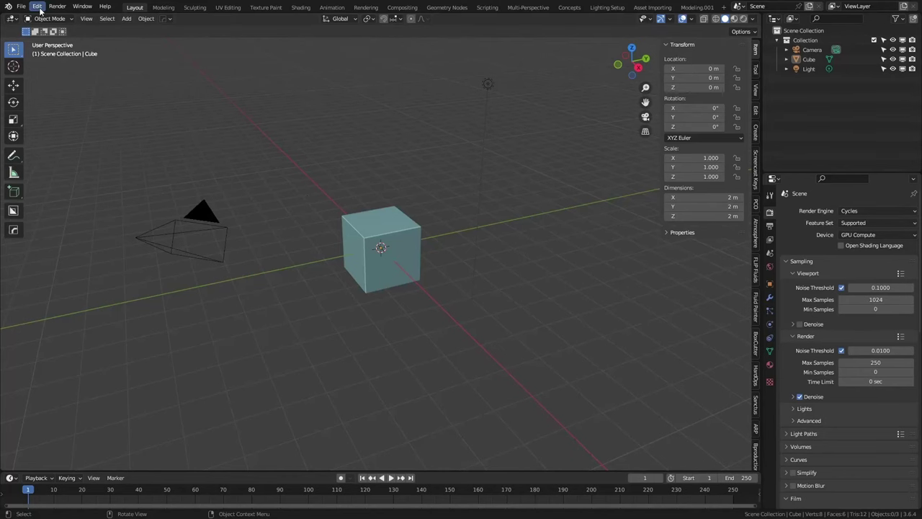
# Open Preferences, reveal the library's Append import method and Relative Path, then the save-preferences menu.
pyautogui.click(38, 7)
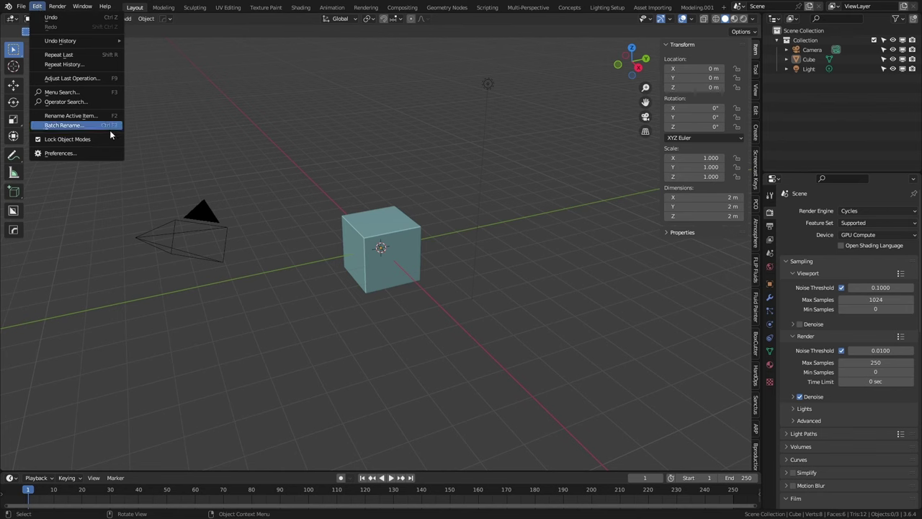
pyautogui.click(101, 152)
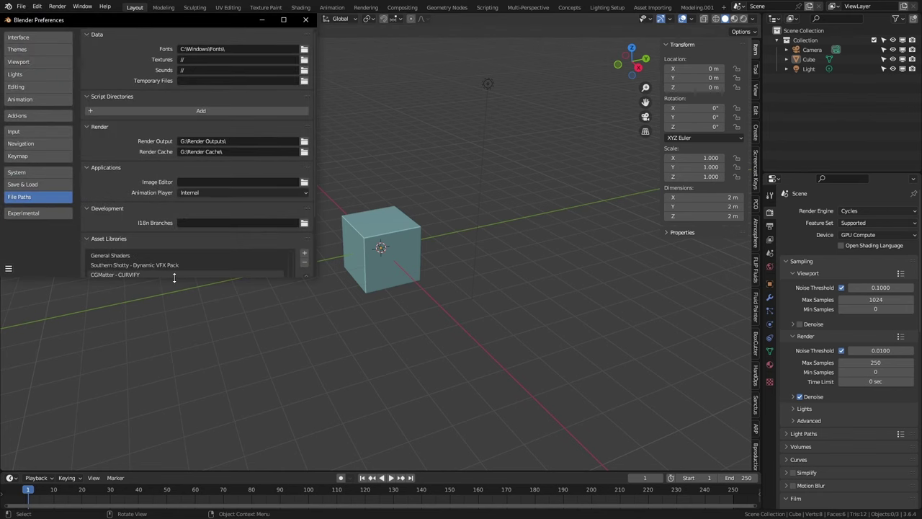
pyautogui.moveTo(174, 290); pyautogui.dragTo(180, 350)
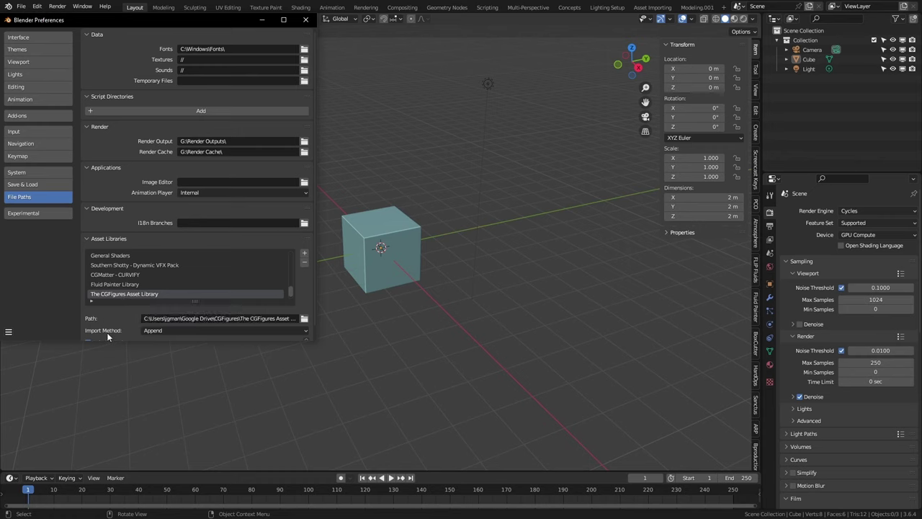
pyautogui.click(159, 334)
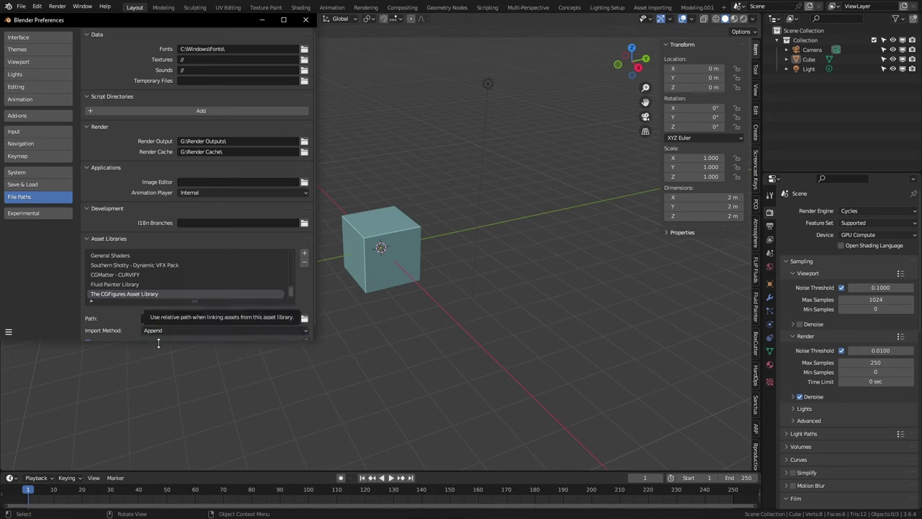
pyautogui.moveTo(157, 339); pyautogui.dragTo(251, 355)
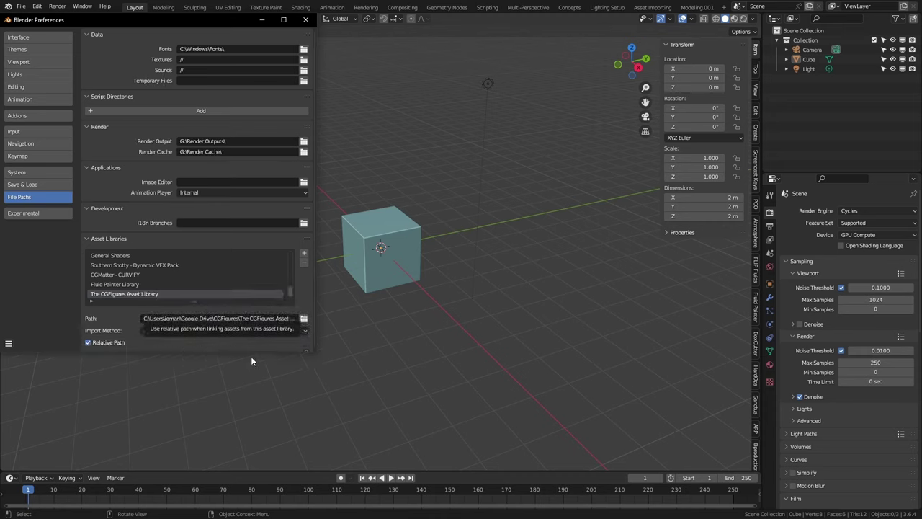
pyautogui.click(9, 345)
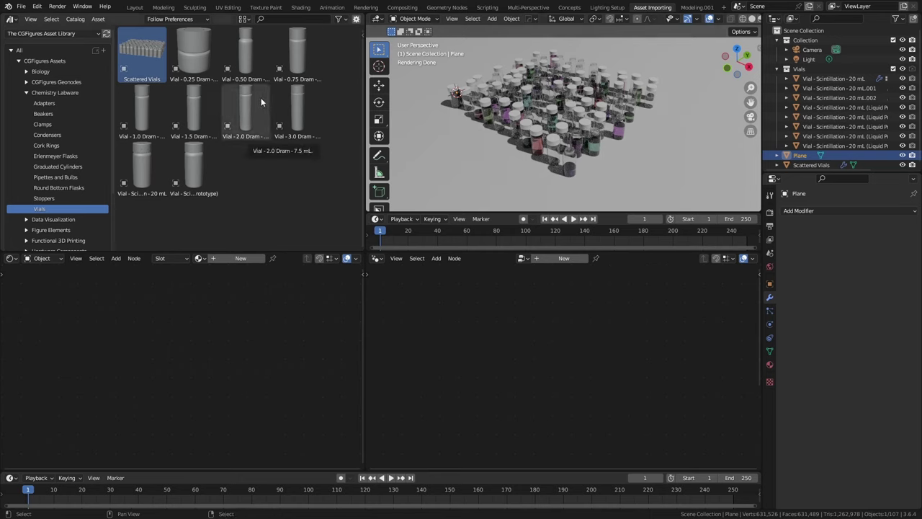
# Show the Cork Rings assets in the library's Chemistry Labware category.
pyautogui.click(47, 144)
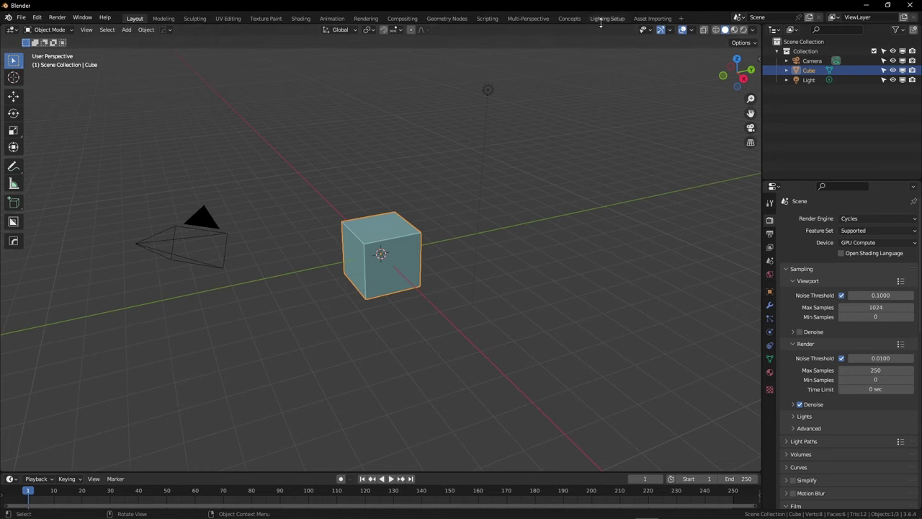
pyautogui.click(645, 22)
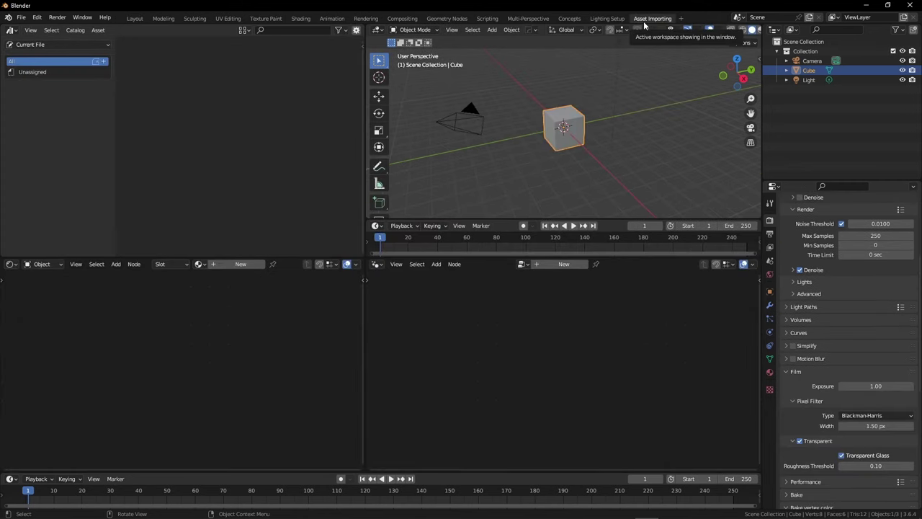
pyautogui.hotkey('ctrl', 'pageup')
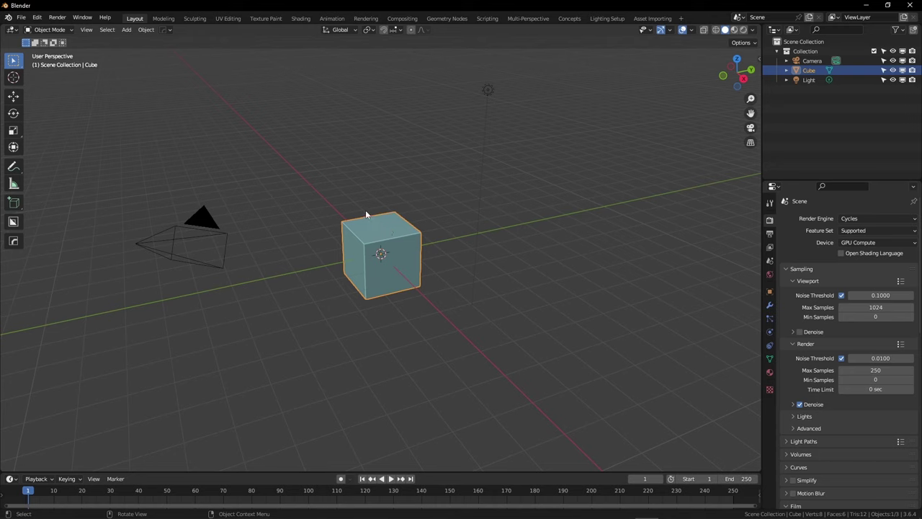
pyautogui.hotkey('shift', 'd')
pyautogui.click(315, 141)
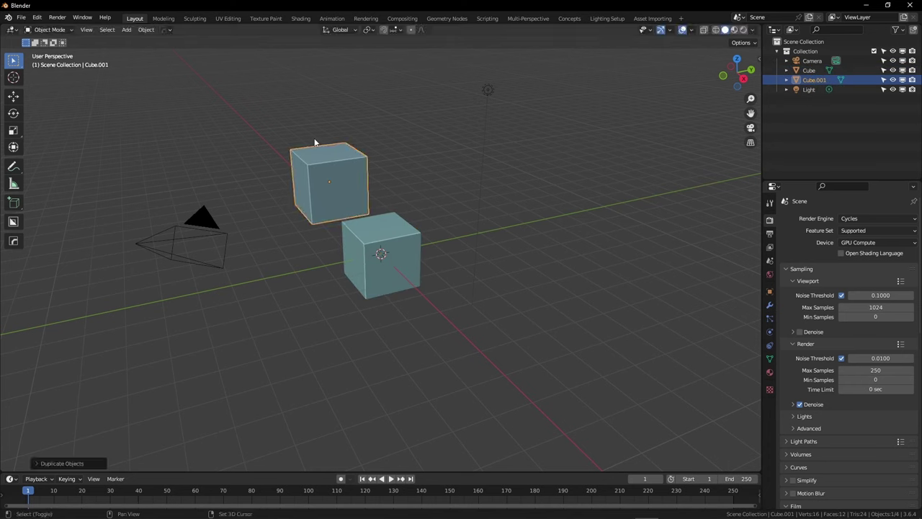
pyautogui.hotkey('shift', 'd')
pyautogui.click(423, 122)
pyautogui.hotkey('shift', 'd')
pyautogui.click(519, 202)
pyautogui.hotkey('shift', 'd')
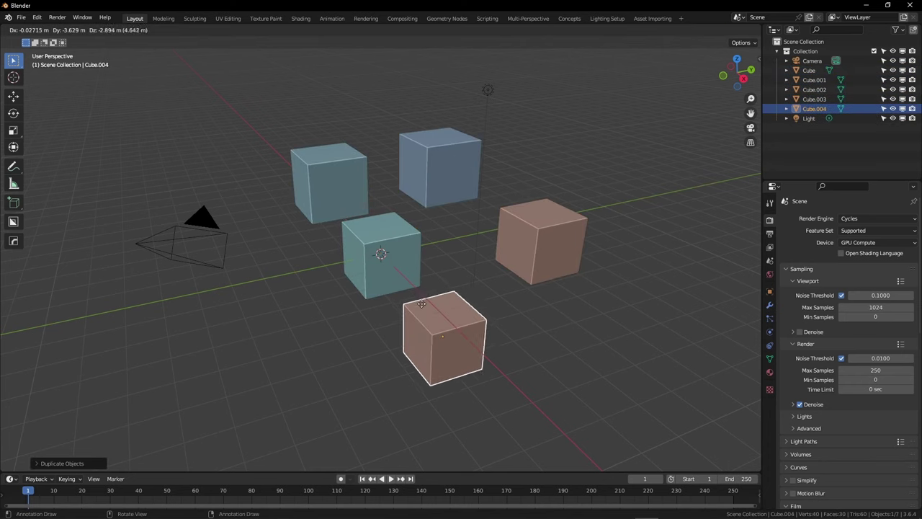
pyautogui.click(412, 305)
pyautogui.hotkey('shift', 'd')
pyautogui.click(298, 333)
pyautogui.hotkey('shift', 'd')
pyautogui.click(216, 321)
pyautogui.hotkey('ctrl', 'z')
pyautogui.hotkey('ctrl', 'z')
pyautogui.hotkey('ctrl', 'z')
pyautogui.hotkey('ctrl', 'z')
pyautogui.hotkey('ctrl', 'z')
pyautogui.hotkey('ctrl', 'z')
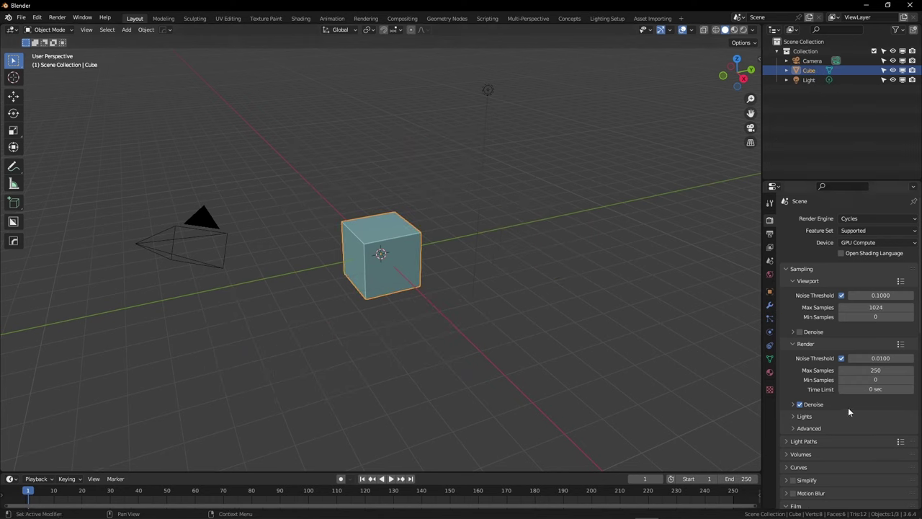
# Try Eevee with Screen Space Reflections expanded, revert to Cycles, and bring up the file browser.
pyautogui.scroll(-5, 846, 408)
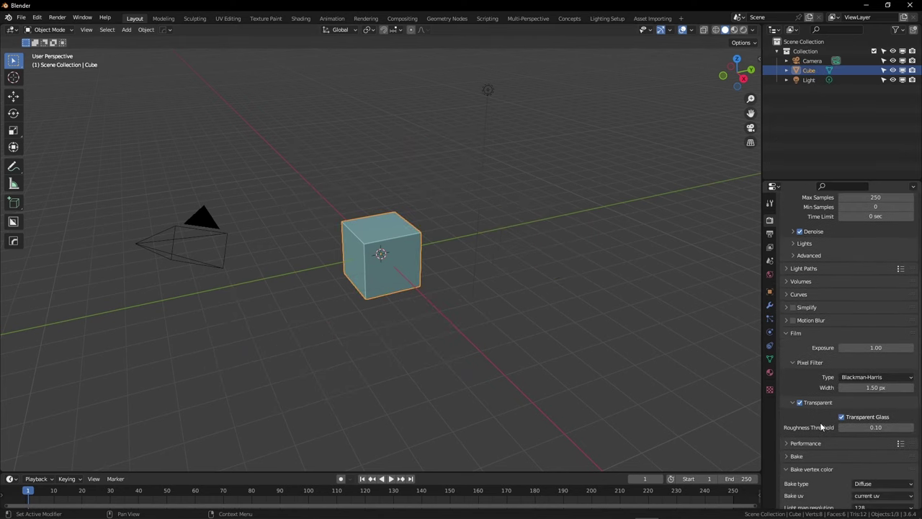
pyautogui.scroll(5, 822, 415)
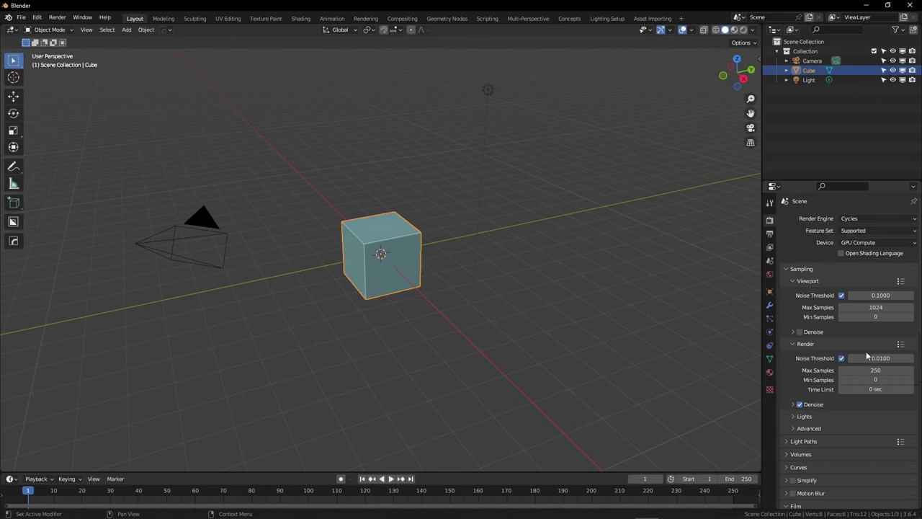
pyautogui.click(872, 216)
pyautogui.click(864, 226)
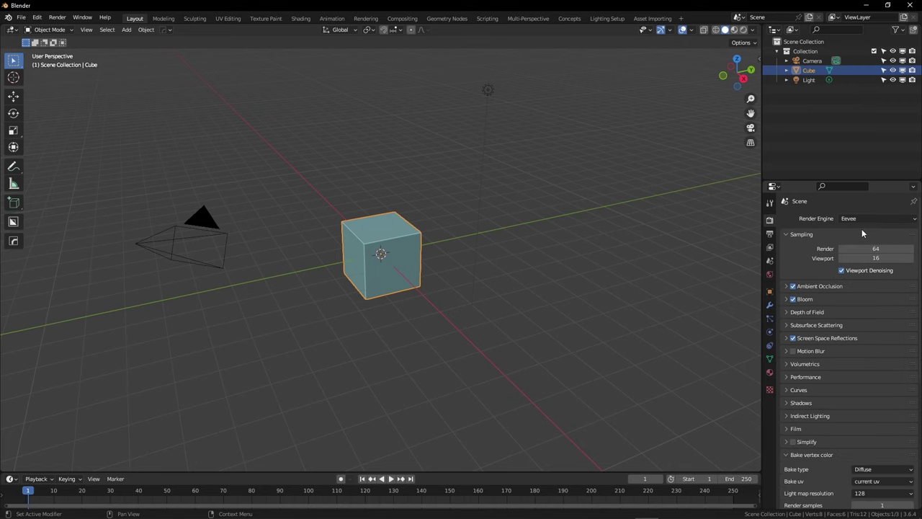
pyautogui.click(786, 340)
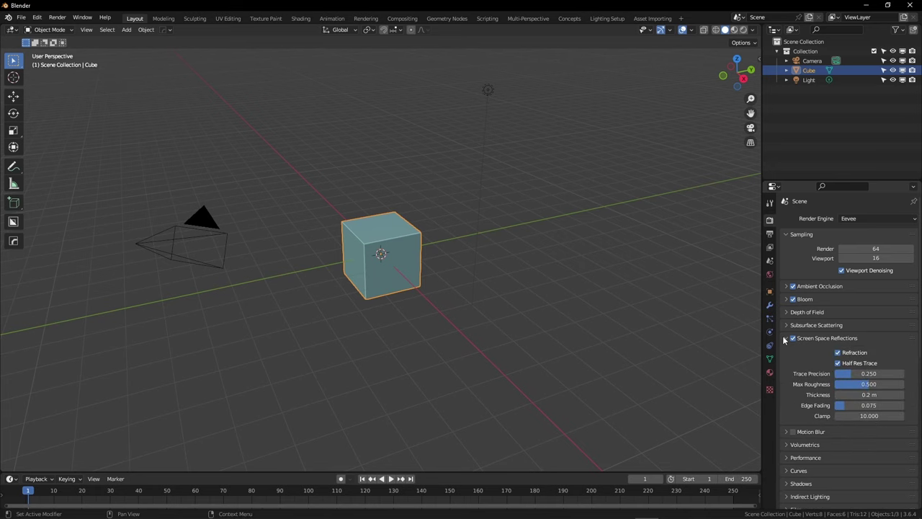
pyautogui.hotkey('ctrl', 'z')
pyautogui.hotkey('ctrl', 'o')
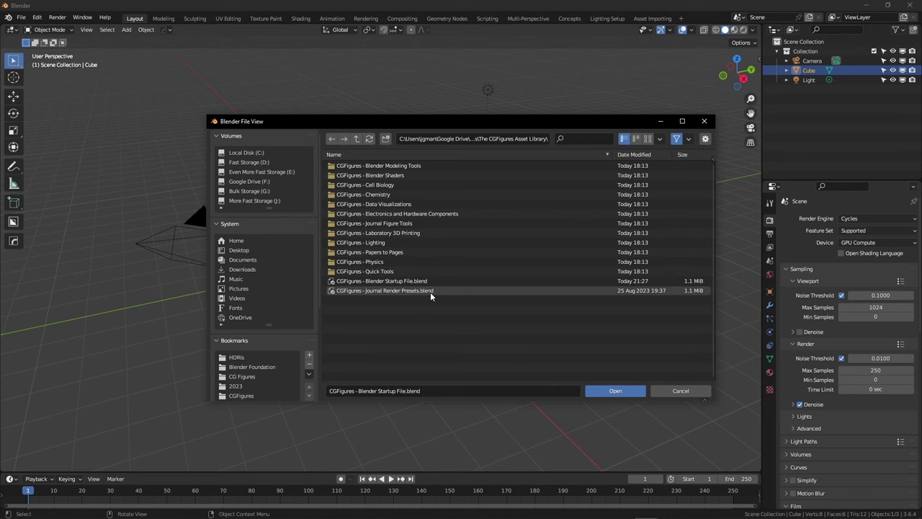
# Open CGFigures - Journal Render Presets.blend from the file browser.
pyautogui.doubleClick(430, 292)
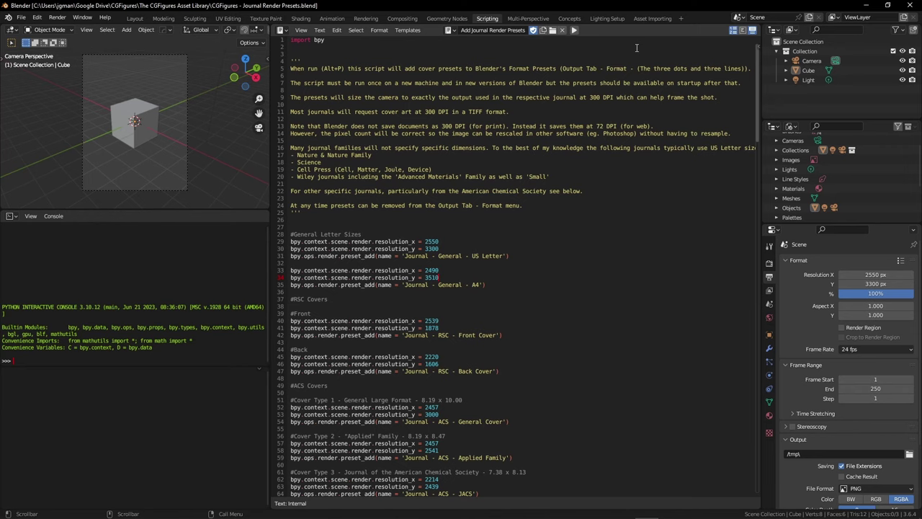
# Show the existing render format presets in Output Properties.
pyautogui.click(900, 261)
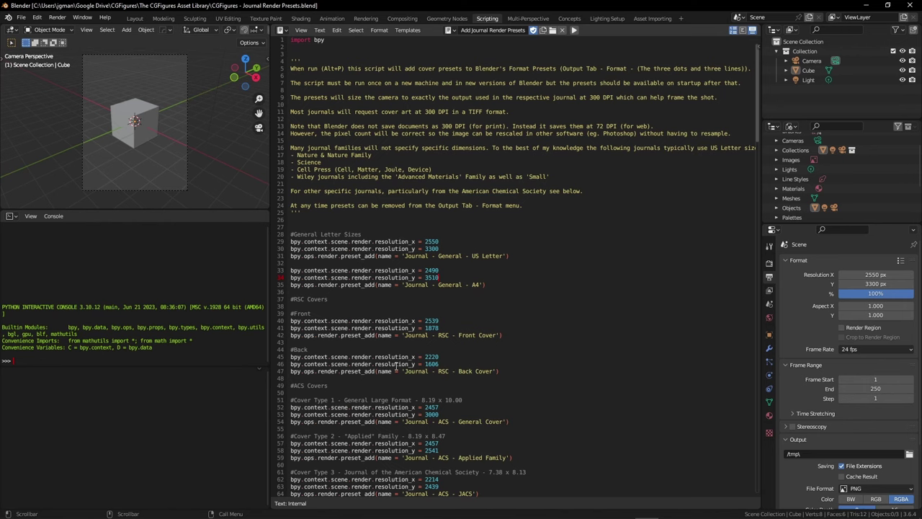
# Run the script, uncomment Chem Mater lines 149–151, and load the US Letter format preset.
pyautogui.hotkey('alt', 'p')
pyautogui.scroll(-10, 580, 155)
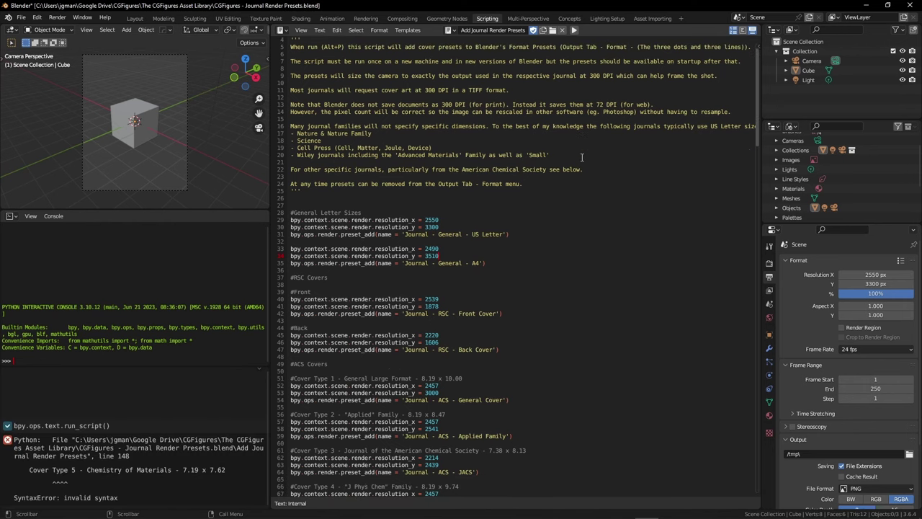
pyautogui.scroll(-20, 577, 154)
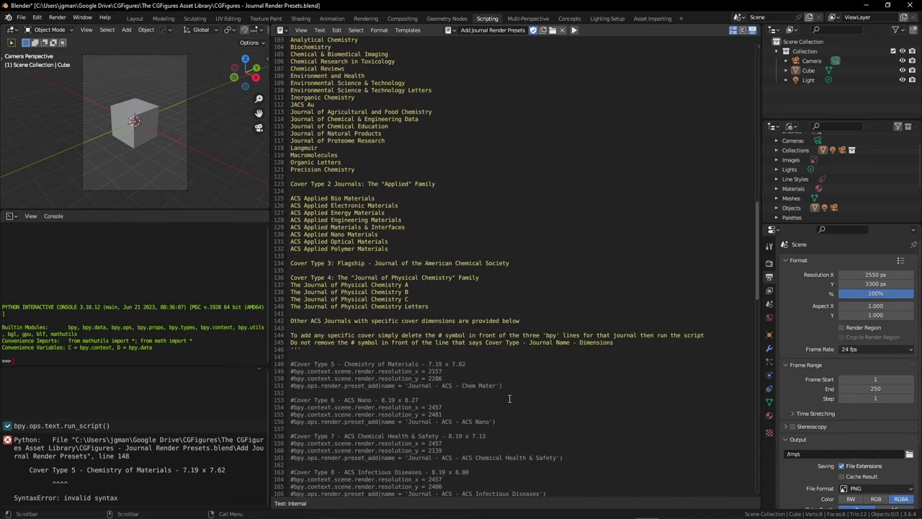
pyautogui.moveTo(517, 387); pyautogui.dragTo(288, 372)
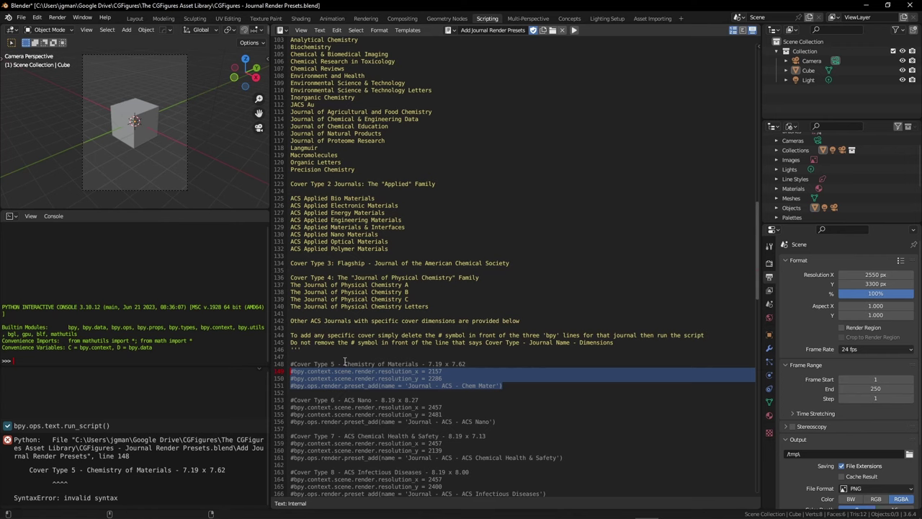
pyautogui.hotkey('ctrl', '/')
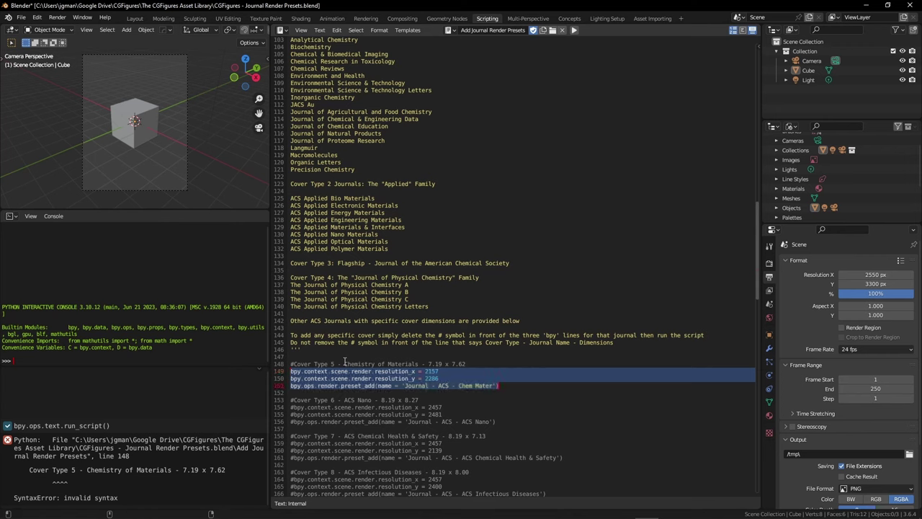
pyautogui.click(900, 260)
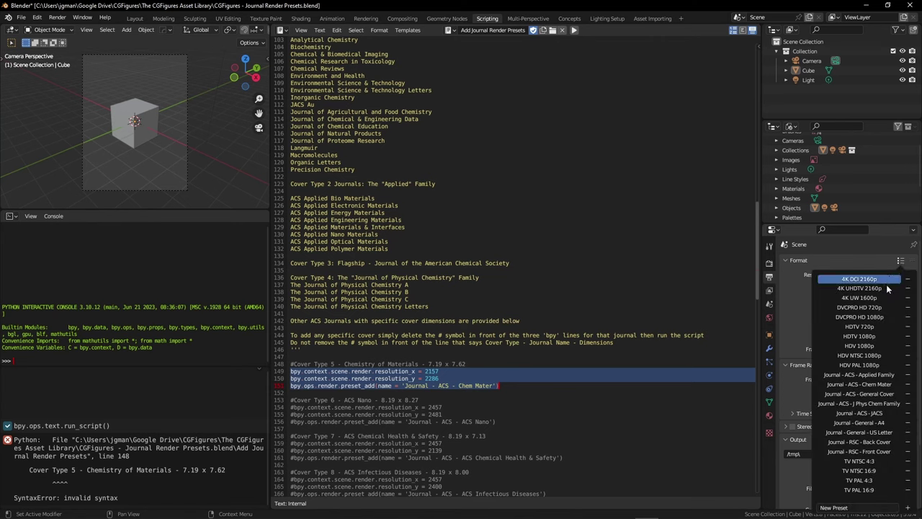
pyautogui.click(882, 389)
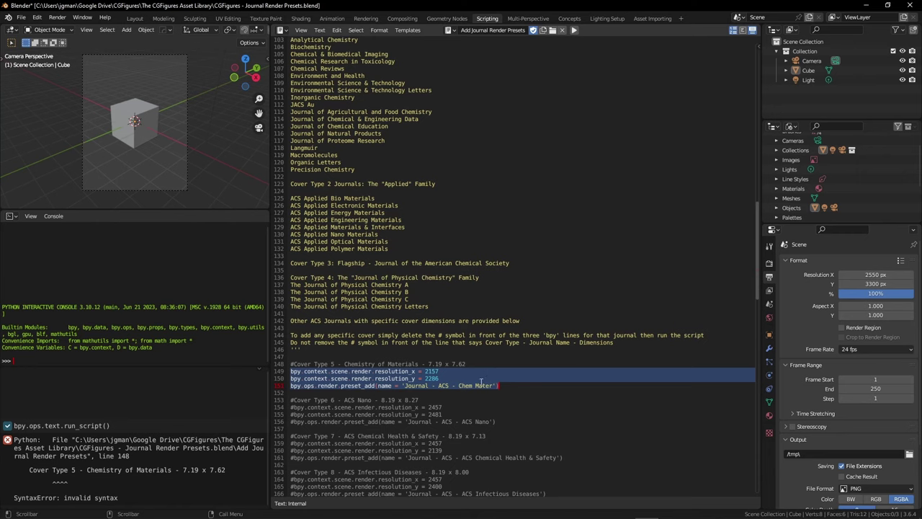
# Uncomment ACS Nano lines 154–156, rerun the script, and apply the Journal - ACS - ACS Nano preset.
pyautogui.click(517, 392)
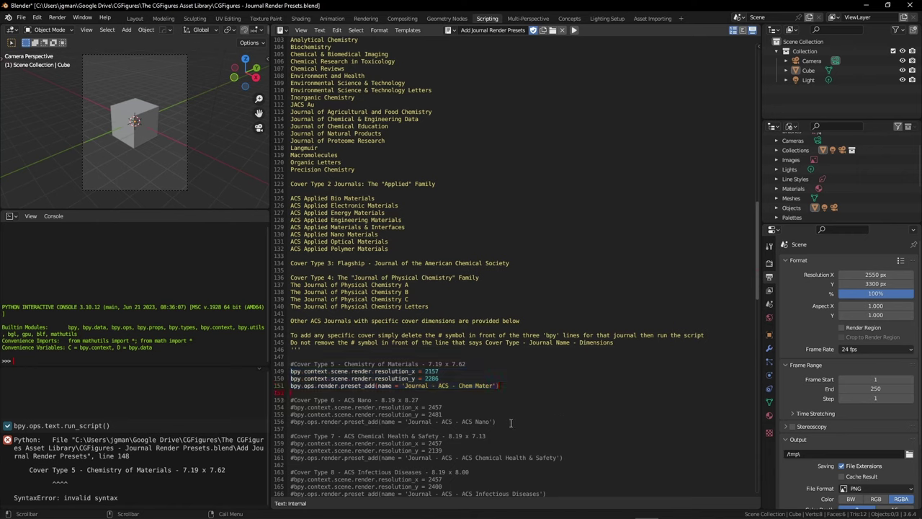
pyautogui.moveTo(511, 423); pyautogui.dragTo(291, 405)
pyautogui.hotkey('ctrl', '/')
pyautogui.click(900, 261)
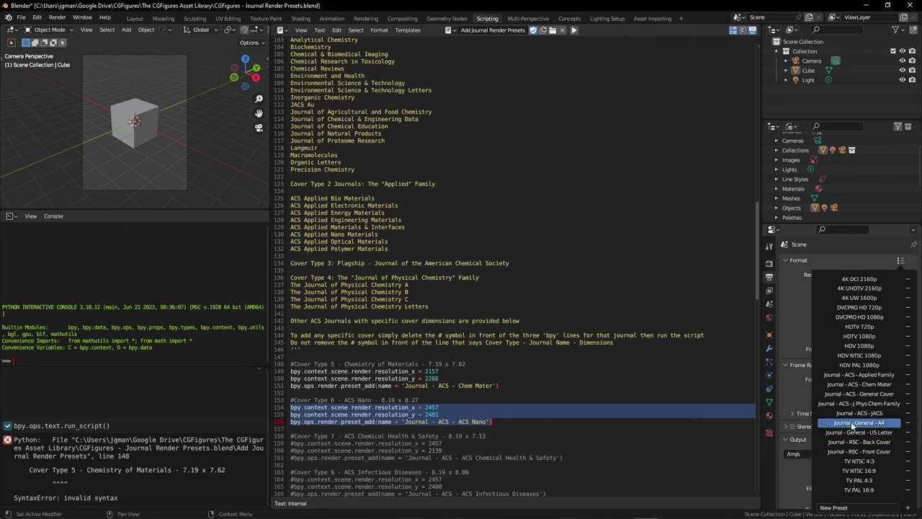
pyautogui.click(574, 30)
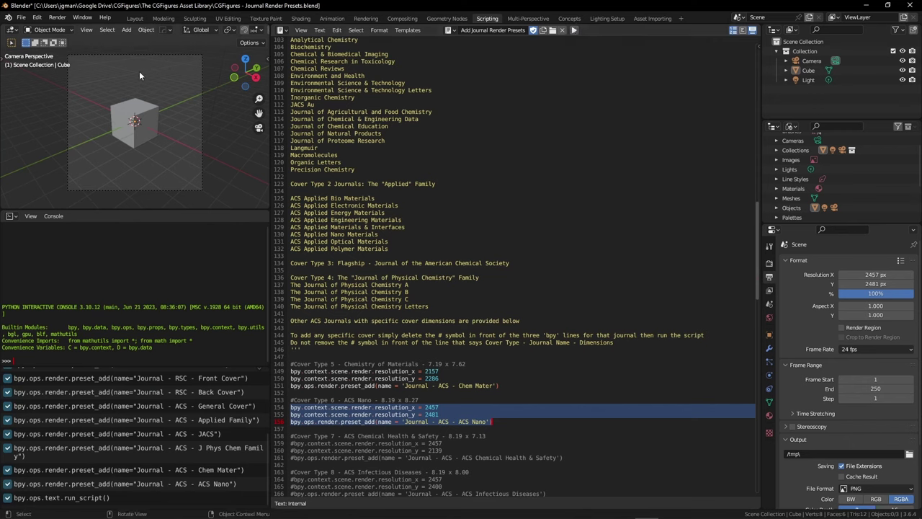
pyautogui.click(900, 260)
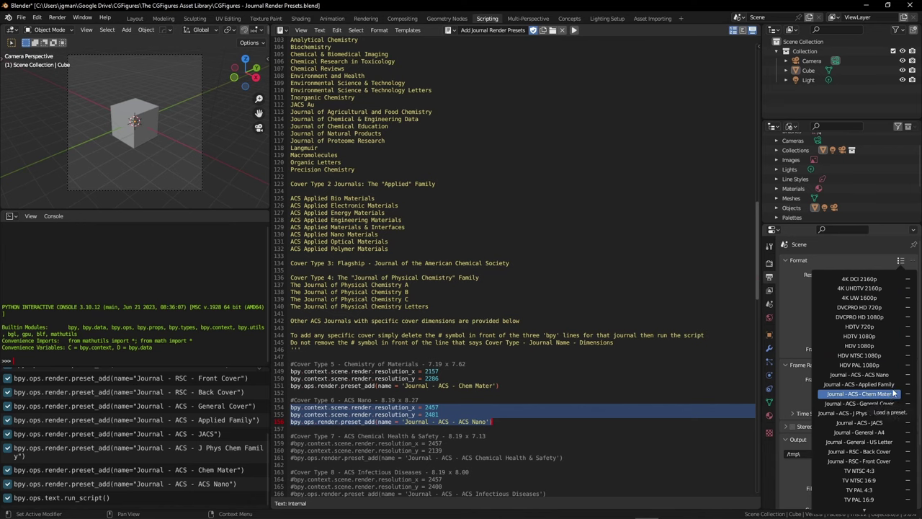
pyautogui.click(864, 374)
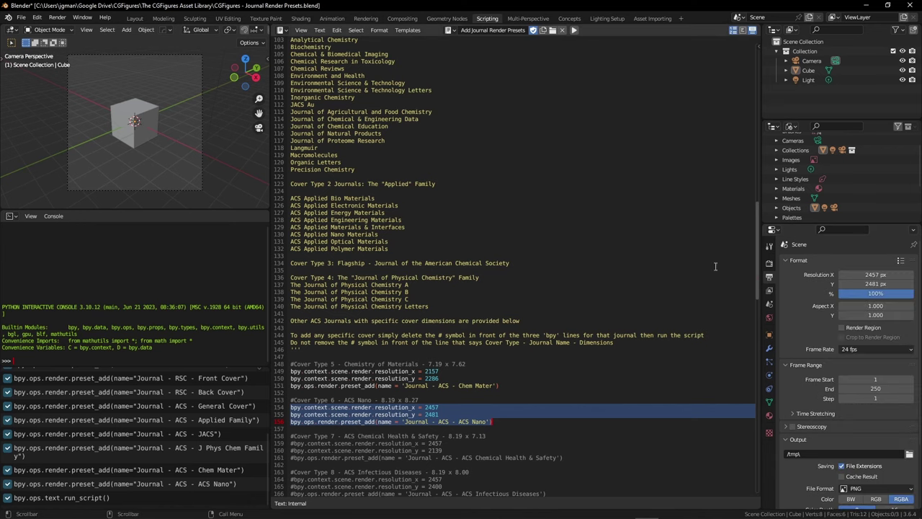
# Start a new General file, discarding unsaved changes to the current file.
pyautogui.click(646, 208)
pyautogui.hotkey('ctrl', 'n')
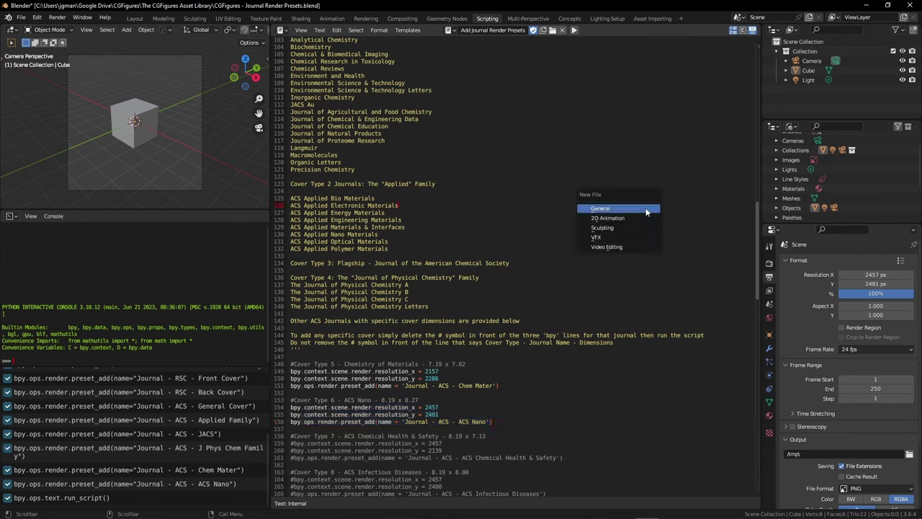
pyautogui.click(646, 208)
pyautogui.click(475, 281)
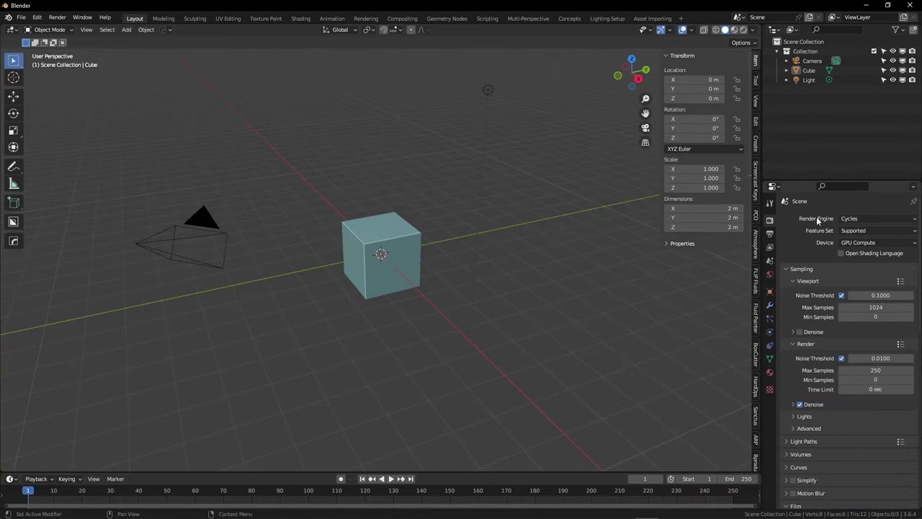
# Remove the Journal - ACS - ACS Nano entry from the render format presets.
pyautogui.click(769, 233)
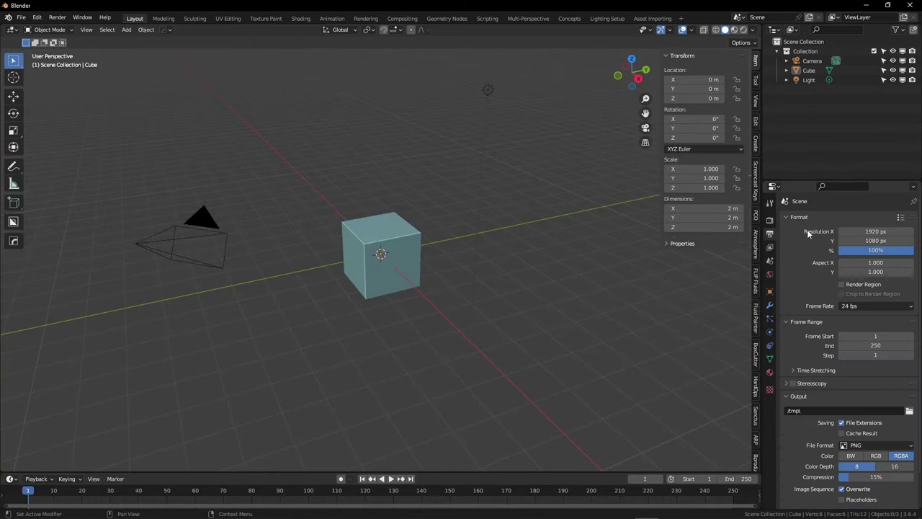
pyautogui.click(900, 217)
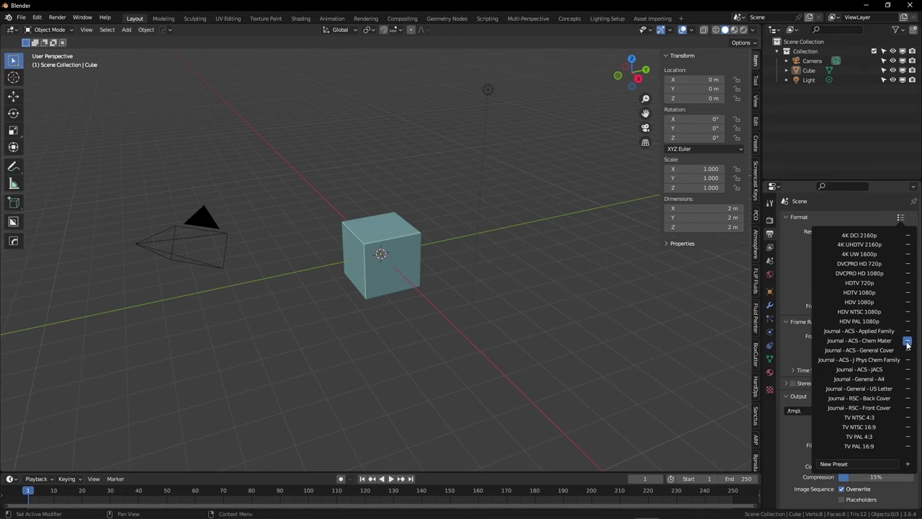
pyautogui.click(908, 337)
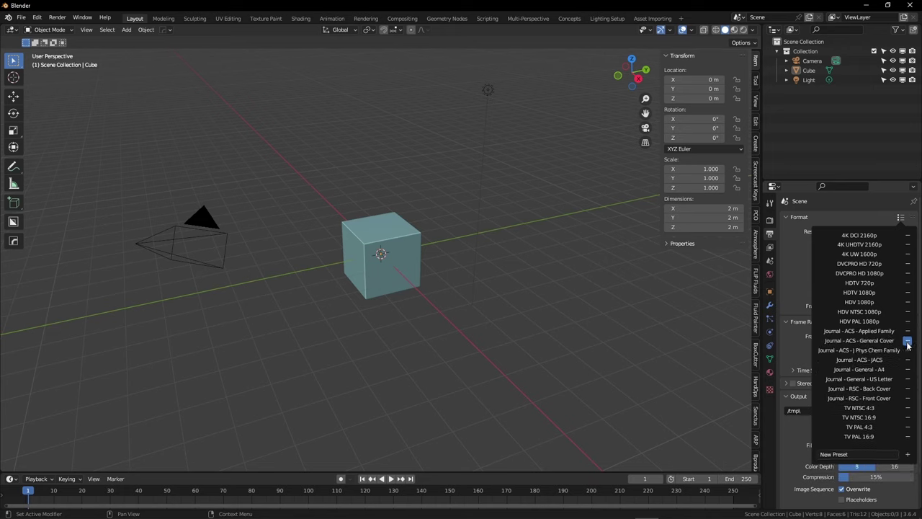
# Check the format presets list, then reopen Journal Render Presets.blend from recent files.
pyautogui.hotkey('ctrl', 'e')
pyautogui.click(605, 300)
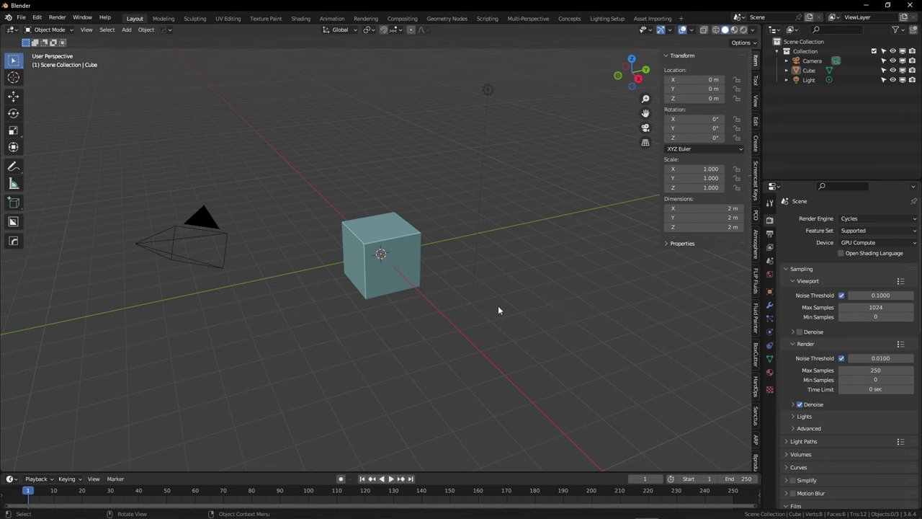
pyautogui.click(770, 236)
pyautogui.click(900, 219)
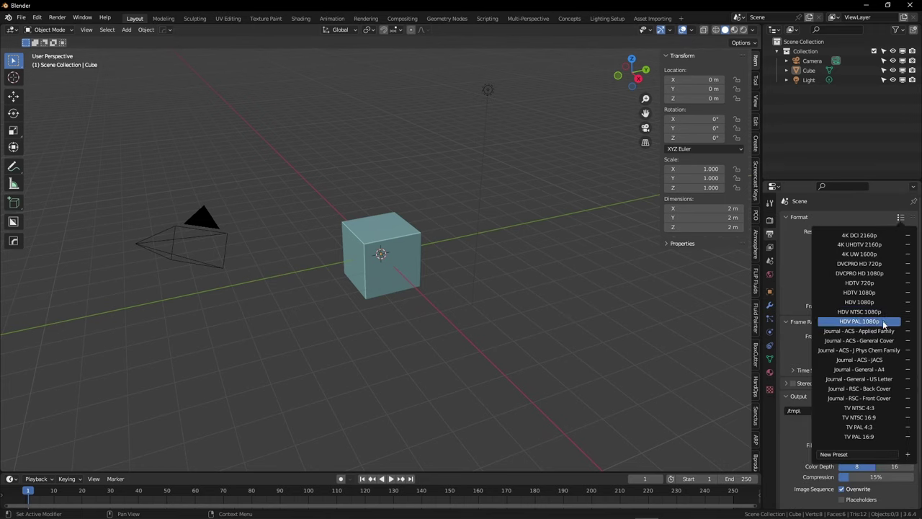
pyautogui.click(22, 18)
pyautogui.moveTo(40, 48)
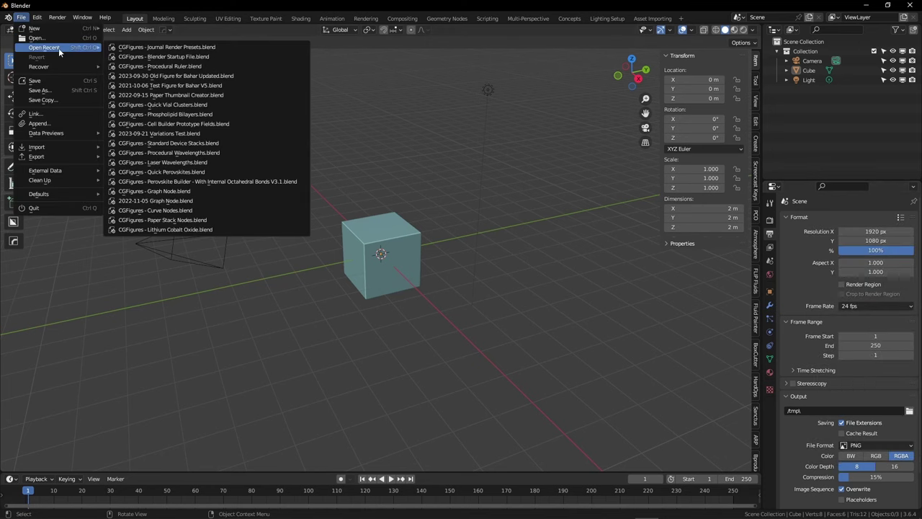
pyautogui.click(191, 47)
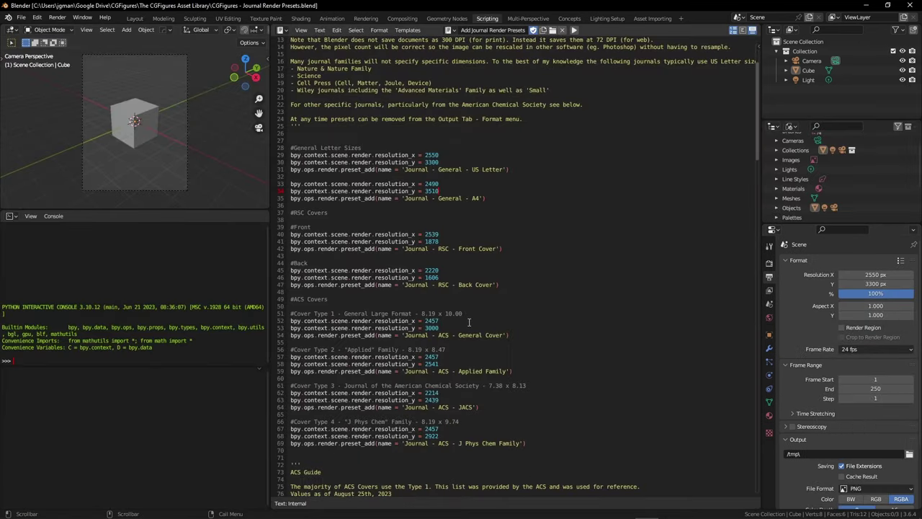
# Uncomment the Chem Mater cover lines 149–151, rerun the script, and check the format presets.
pyautogui.scroll(-20, 469, 320)
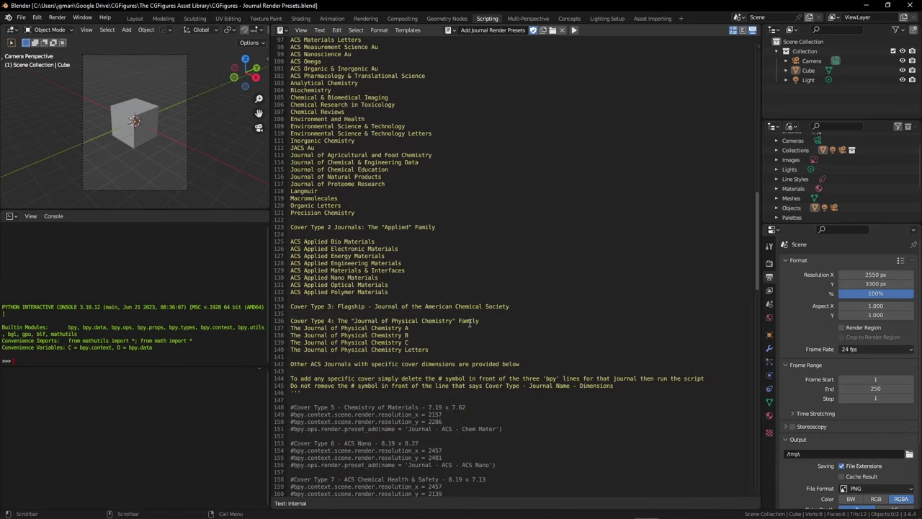
pyautogui.scroll(-1, 469, 324)
pyautogui.moveTo(503, 385); pyautogui.dragTo(251, 373)
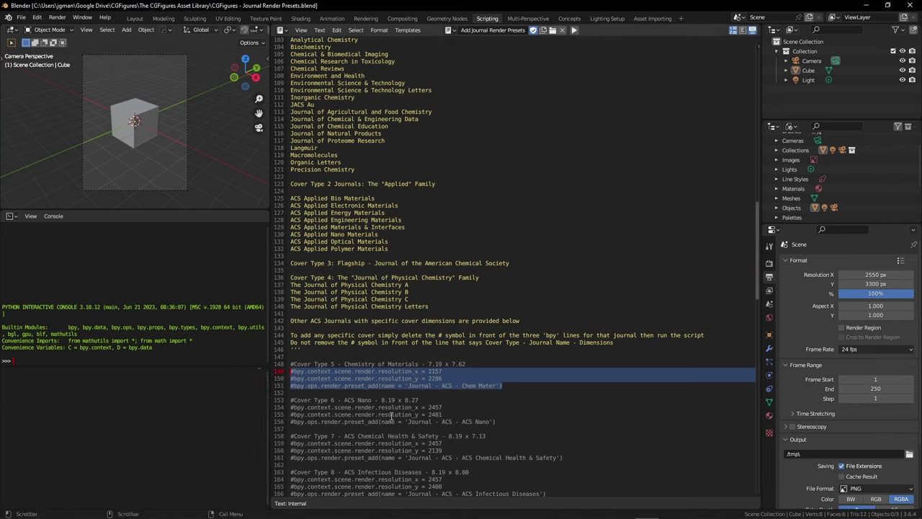
pyautogui.hotkey('ctrl', '/')
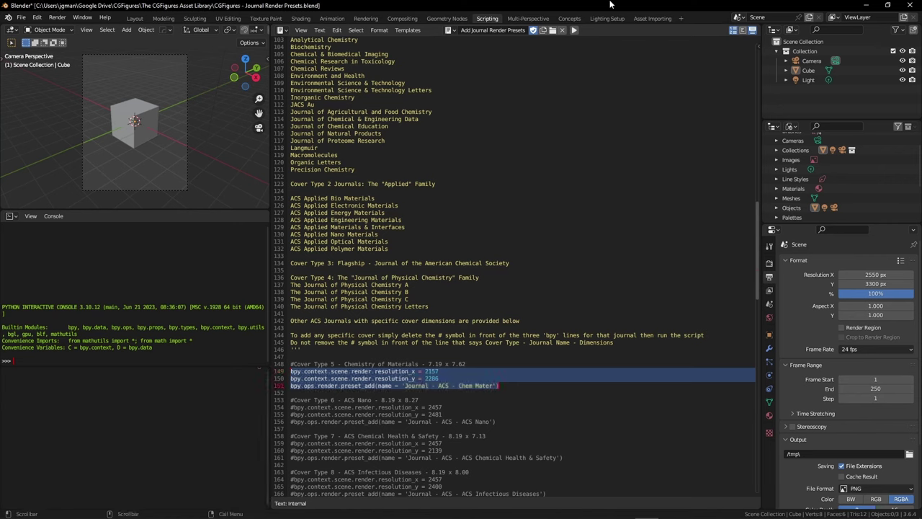
pyautogui.click(574, 31)
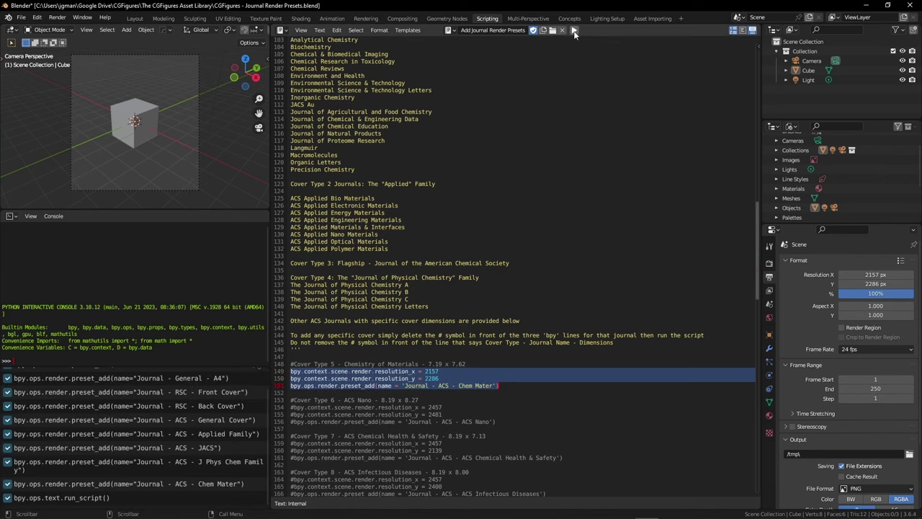
pyautogui.click(901, 261)
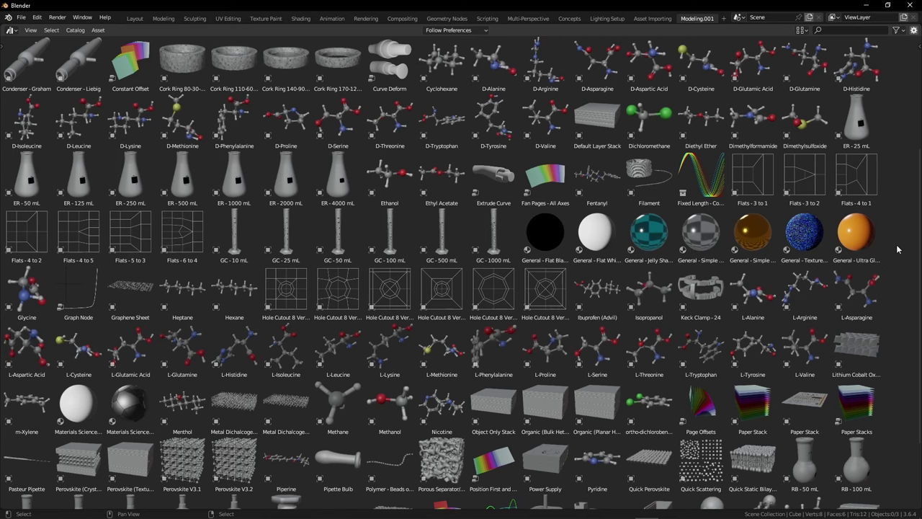
# Select the ER - 25 mL flask asset and show its details and tags in the sidebar.
pyautogui.click(849, 135)
pyautogui.press('n')
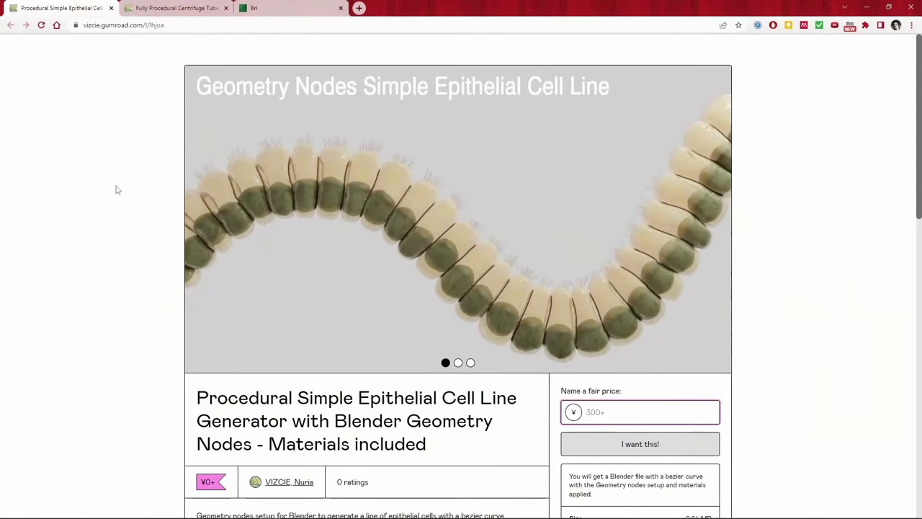
# View the Fully Procedural Centrifuge Tube product page, then another creator's Gumroad page.
pyautogui.click(156, 9)
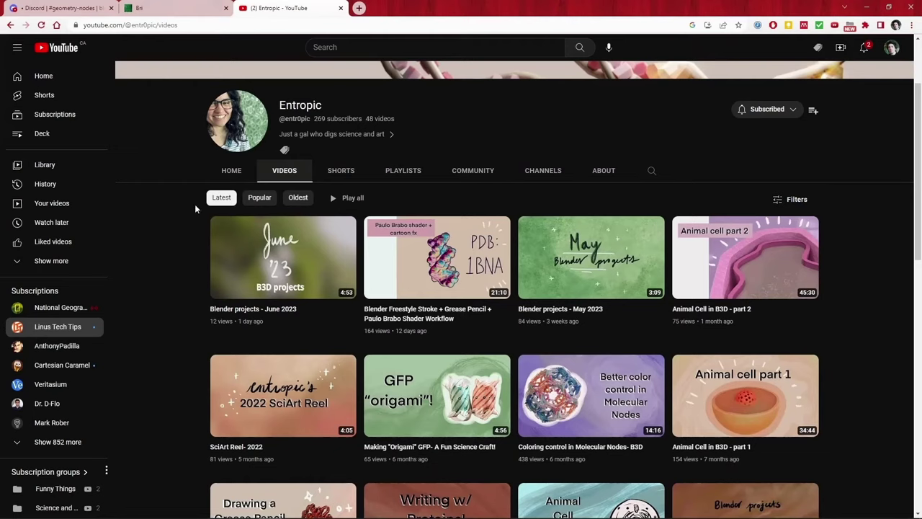
pyautogui.click(176, 8)
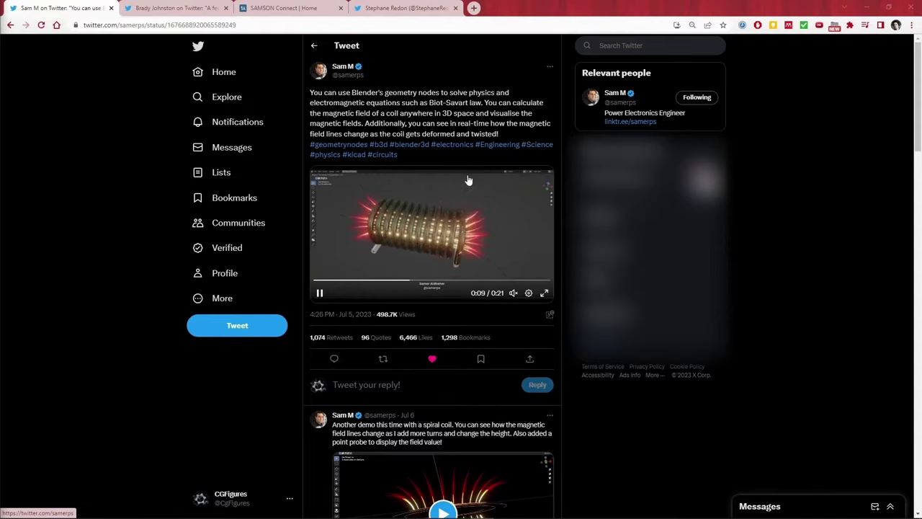
# Go back to the tweet author's Twitter profile and scroll through the showcase posts.
pyautogui.click(314, 46)
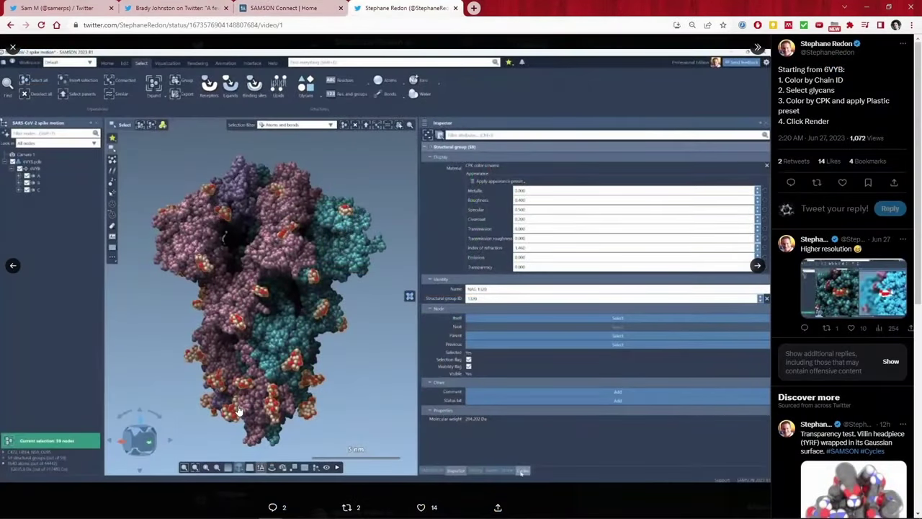
pyautogui.moveTo(461, 345)
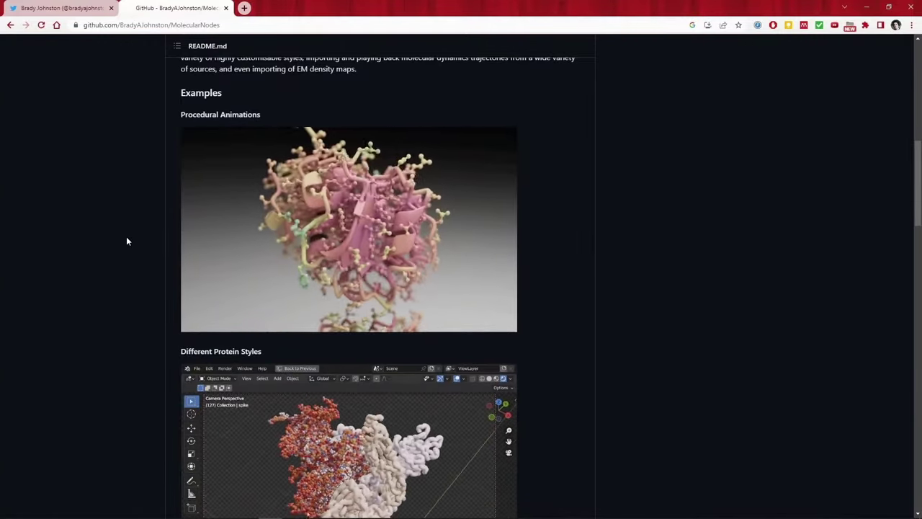
pyautogui.scroll(3, 104, 239)
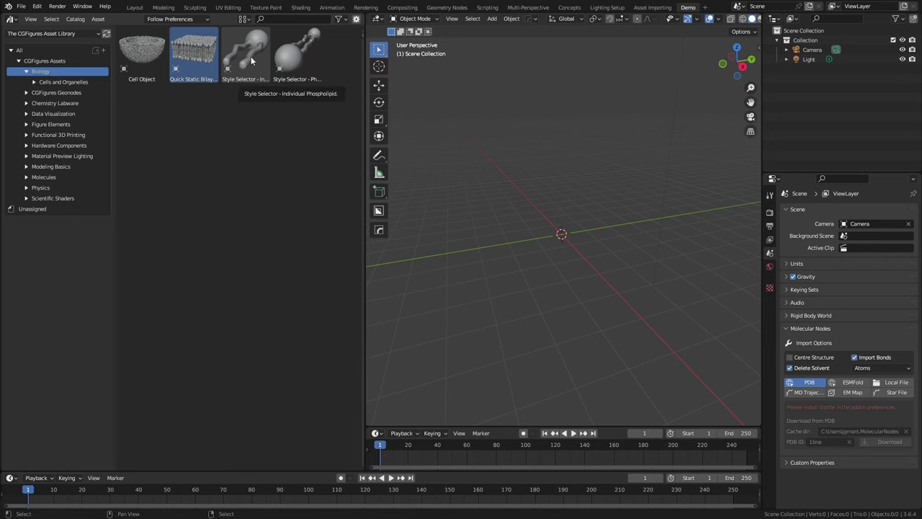
# Place a Quick Static Bilayer, raise its distortion strength, and inspect its geometry node tree.
pyautogui.moveTo(194, 57); pyautogui.dragTo(563, 238)
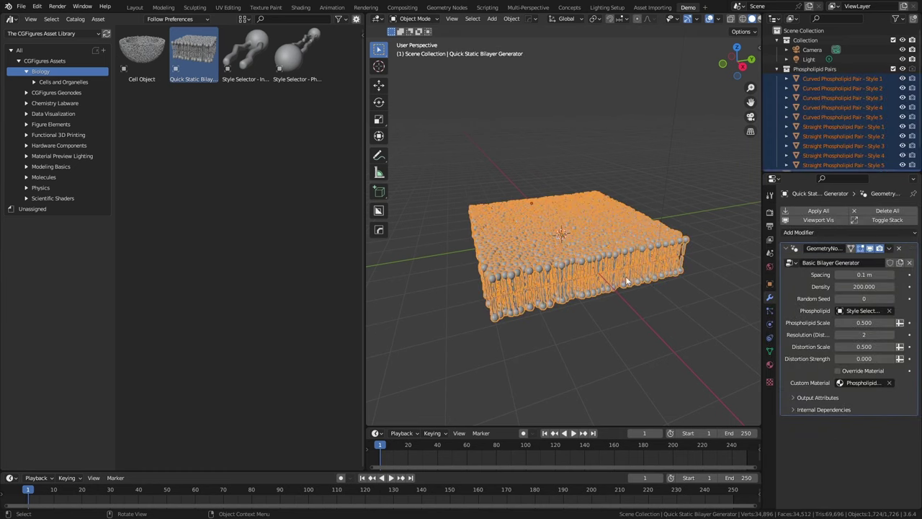
pyautogui.moveTo(864, 358)
pyautogui.mouseDown()
pyautogui.moveTo(896, 358)
pyautogui.moveTo(886, 358)
pyautogui.mouseUp()
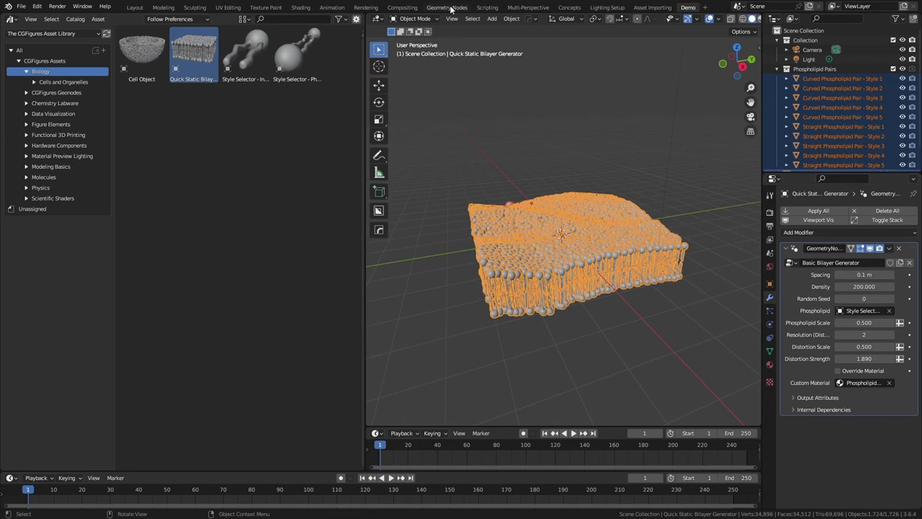
pyautogui.click(652, 7)
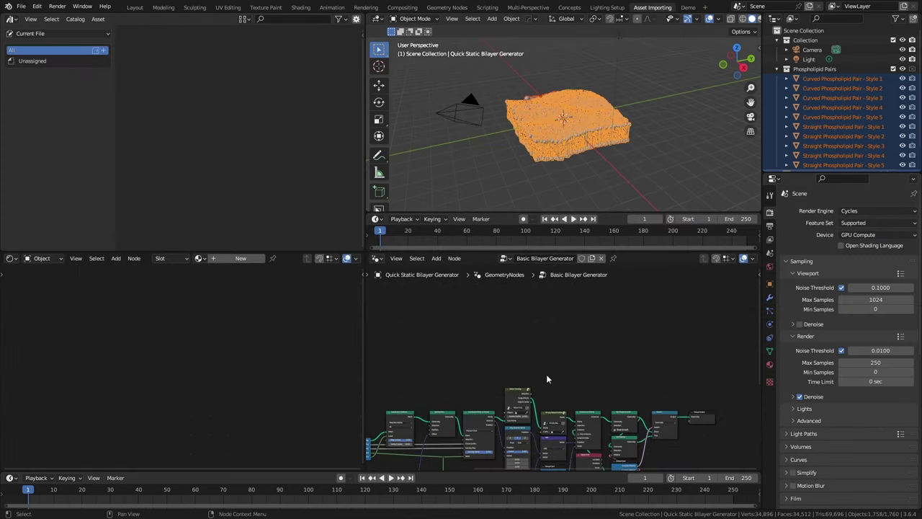
pyautogui.scroll(4, 546, 378)
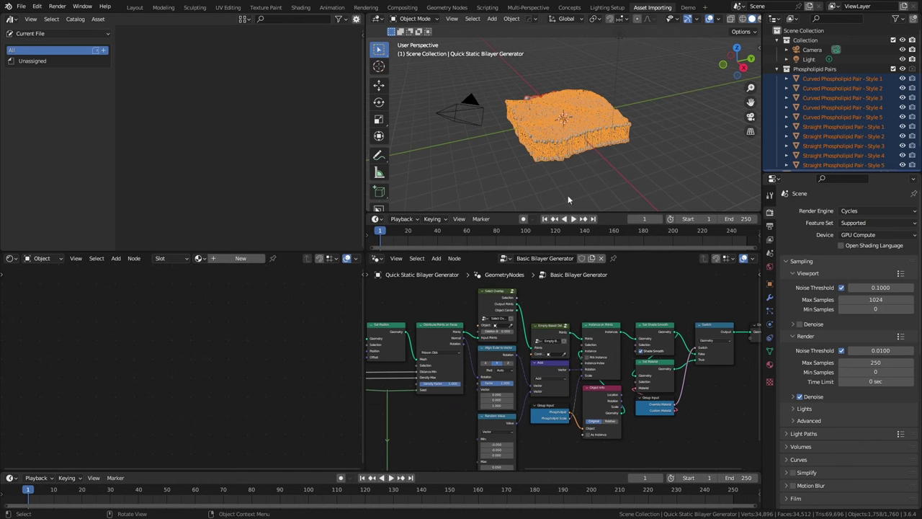
pyautogui.click(688, 7)
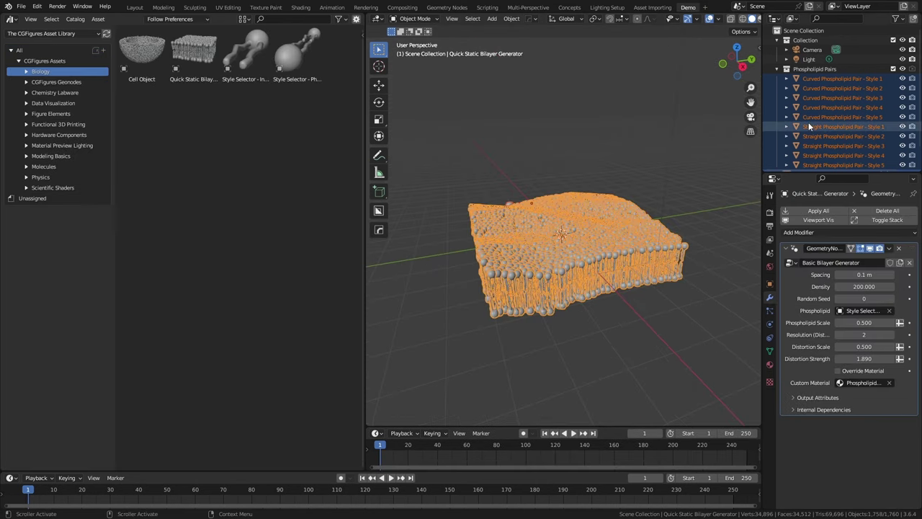
# Set the Phospholipid Pair style selector to Style 5 and switch its curved/straight variant.
pyautogui.click(777, 68)
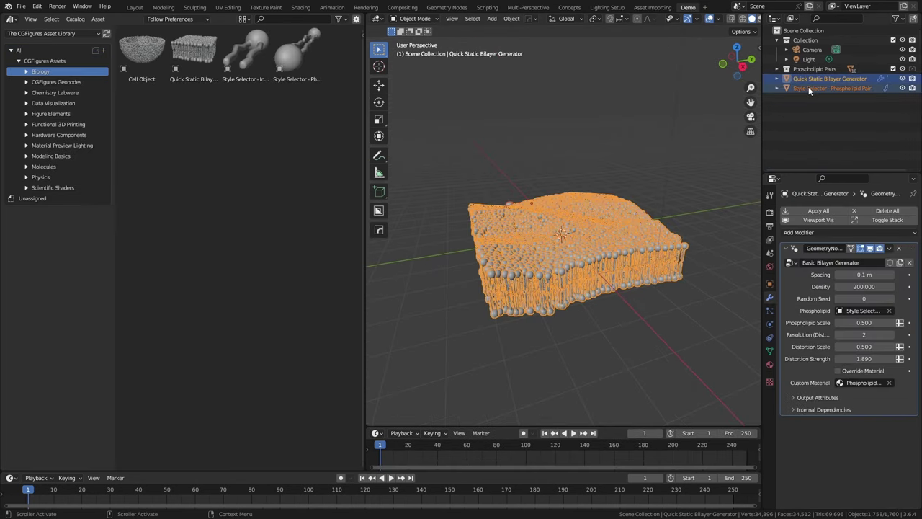
pyautogui.click(808, 86)
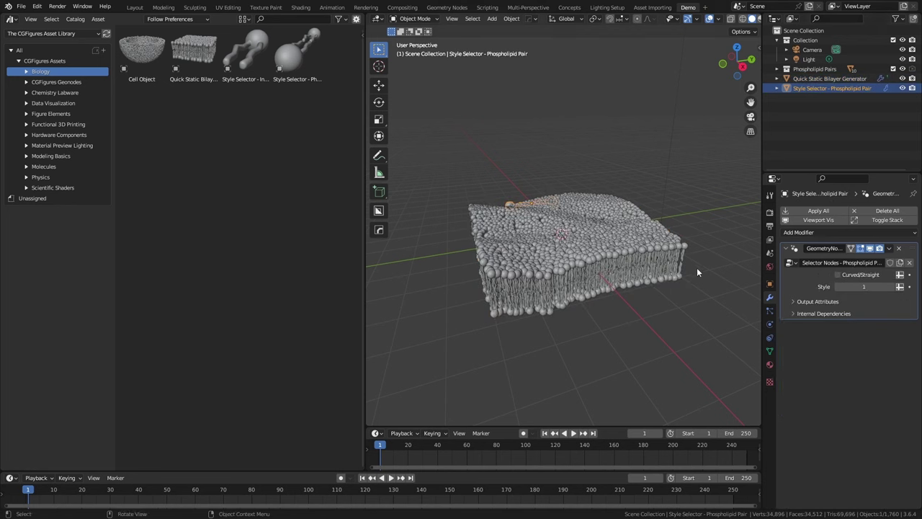
pyautogui.click(892, 287)
pyautogui.click(892, 287)
pyautogui.click(891, 287)
pyautogui.click(891, 287)
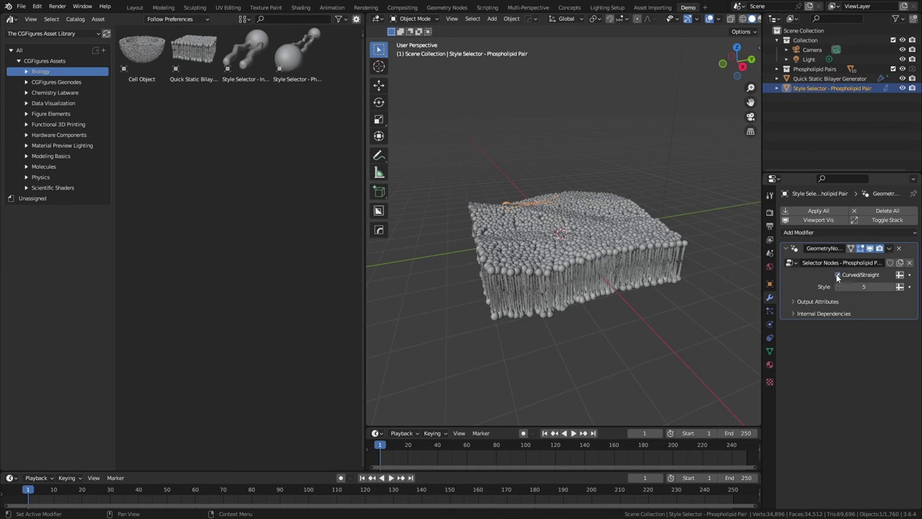
pyautogui.click(837, 274)
# Select the bilayer generator and its style selector together and delete them.
pyautogui.click(519, 268)
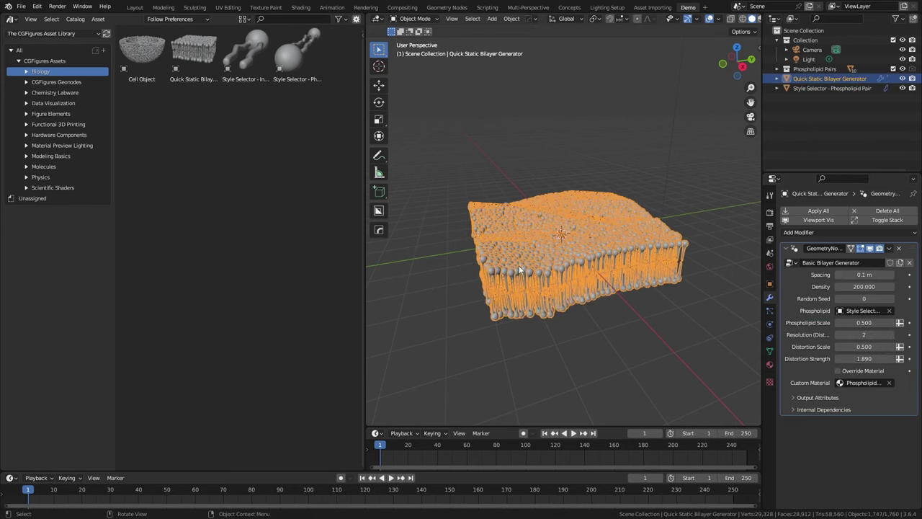
pyautogui.keyDown('ctrl'); pyautogui.click(531, 141); pyautogui.keyUp('ctrl')
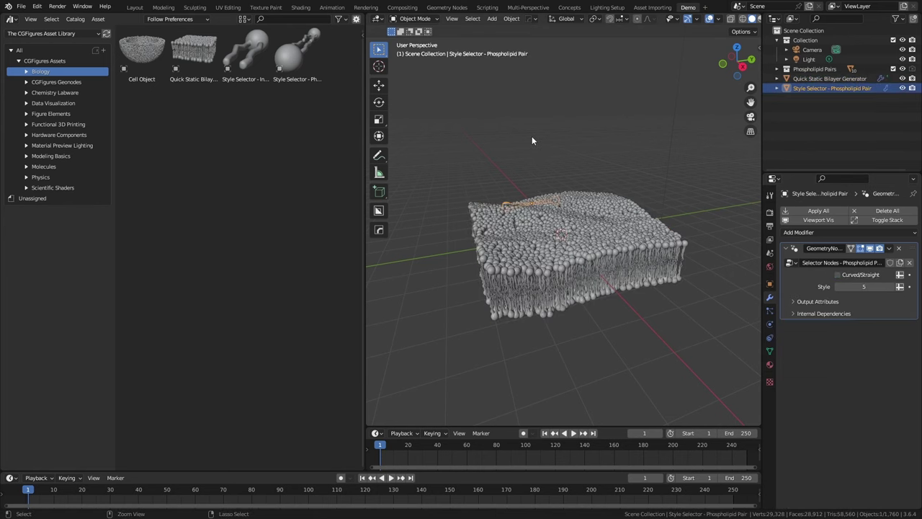
pyautogui.keyDown('ctrl'); pyautogui.keyDown('shift'); pyautogui.click(531, 140); pyautogui.keyUp('shift'); pyautogui.keyUp('ctrl')
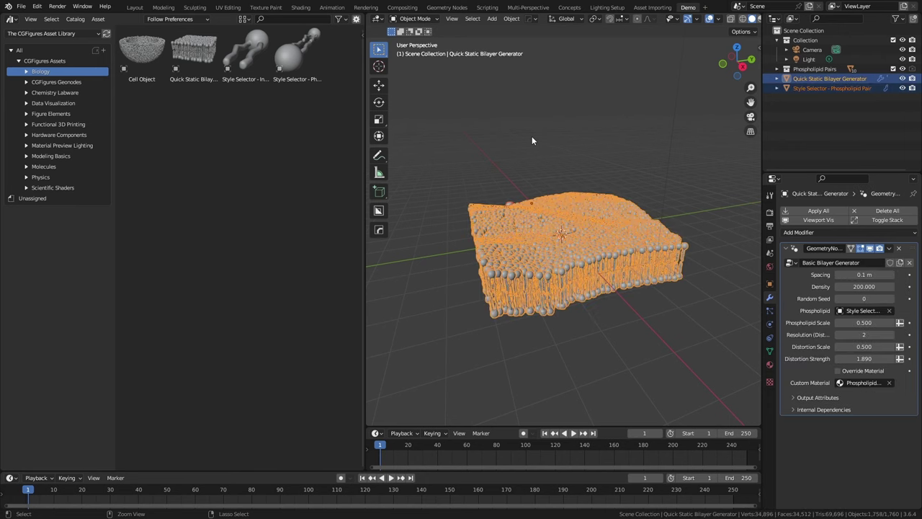
pyautogui.press('Delete')
# Place the Cell Object, step its phospholipid Style up, and flatten Cross Section to 0.419.
pyautogui.moveTo(127, 59); pyautogui.dragTo(577, 235)
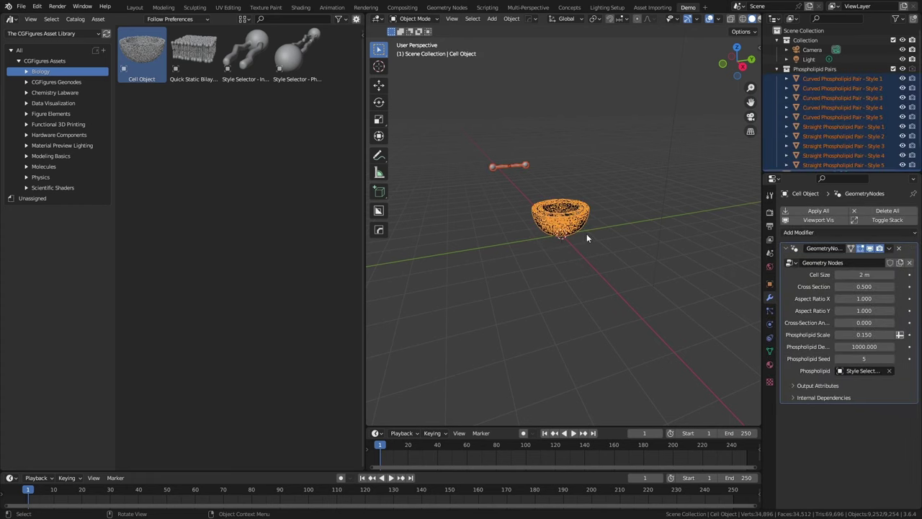
pyautogui.scroll(5, 586, 242)
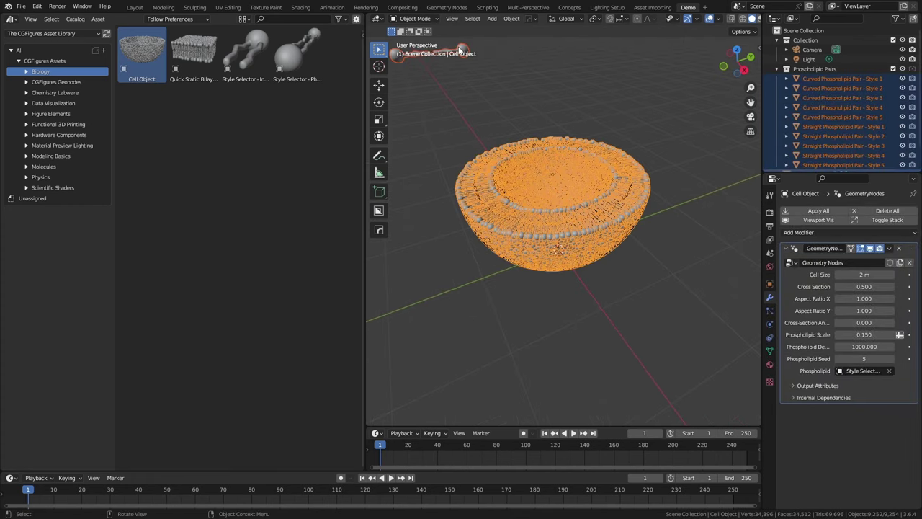
pyautogui.click(460, 51)
pyautogui.click(892, 287)
pyautogui.click(891, 286)
pyautogui.click(892, 287)
pyautogui.click(569, 227)
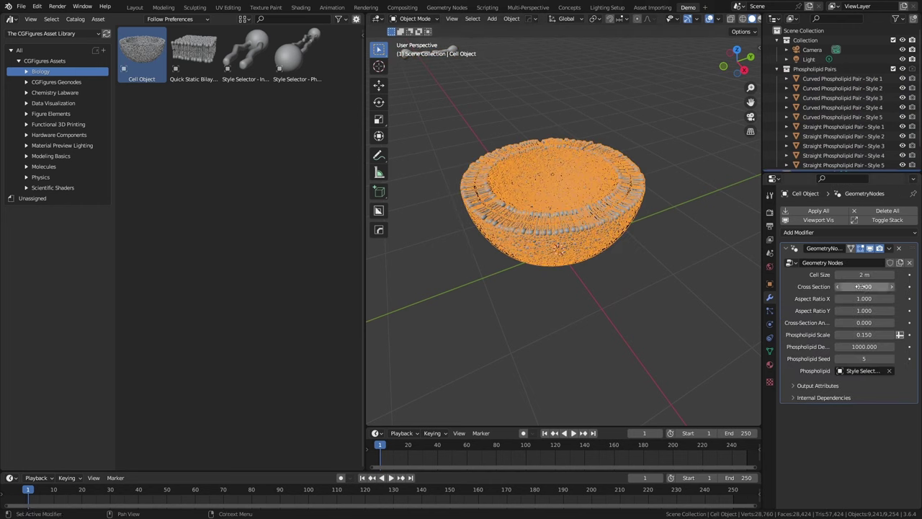
pyautogui.moveTo(862, 287); pyautogui.dragTo(822, 287)
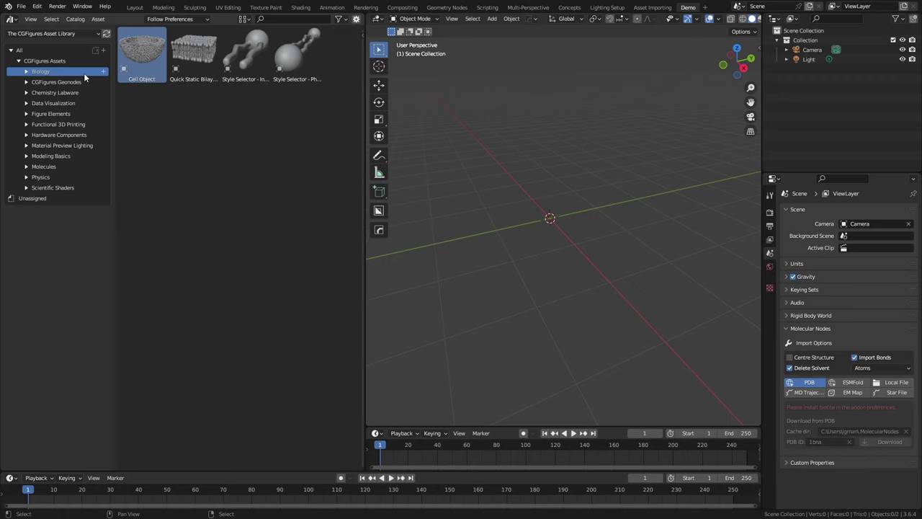
# Expand CGFigures Geonodes and show only the CGFigures Curve Nodes catalog.
pyautogui.click(57, 81)
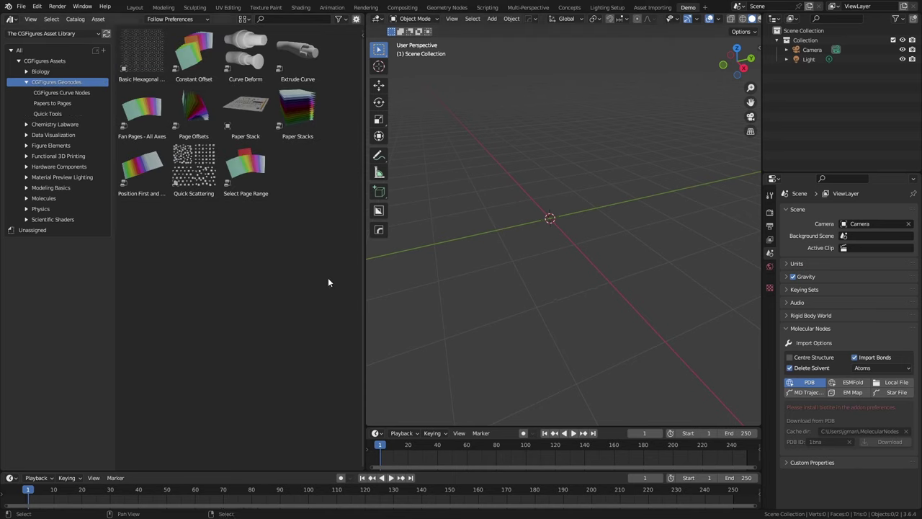
pyautogui.click(67, 92)
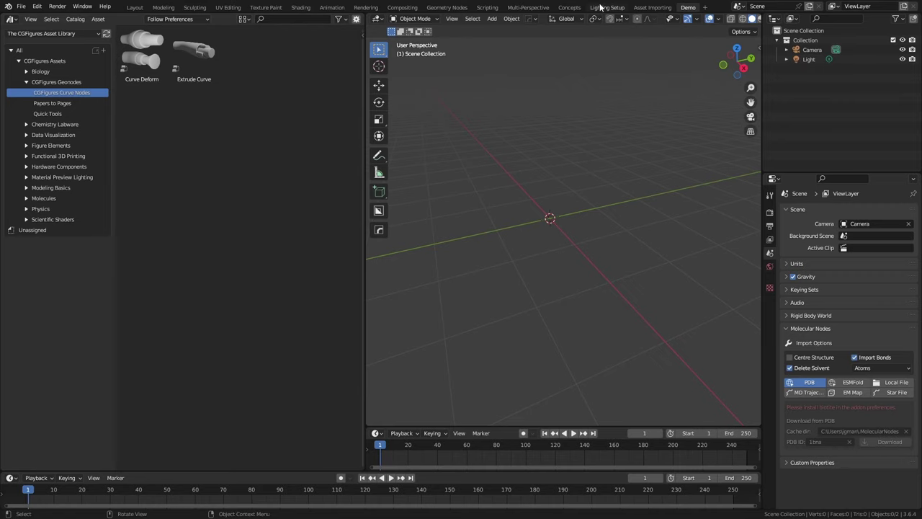
# Add a Bezier curve with a new node tree holding Extrude Curve and Curve Deform nodes.
pyautogui.click(651, 7)
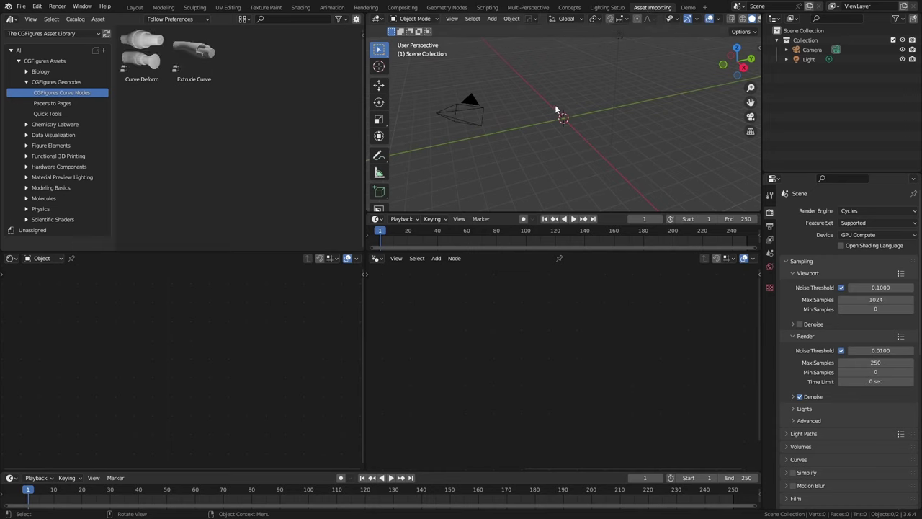
pyautogui.hotkey('shift', 'a')
pyautogui.moveTo(554, 105)
pyautogui.click(602, 107)
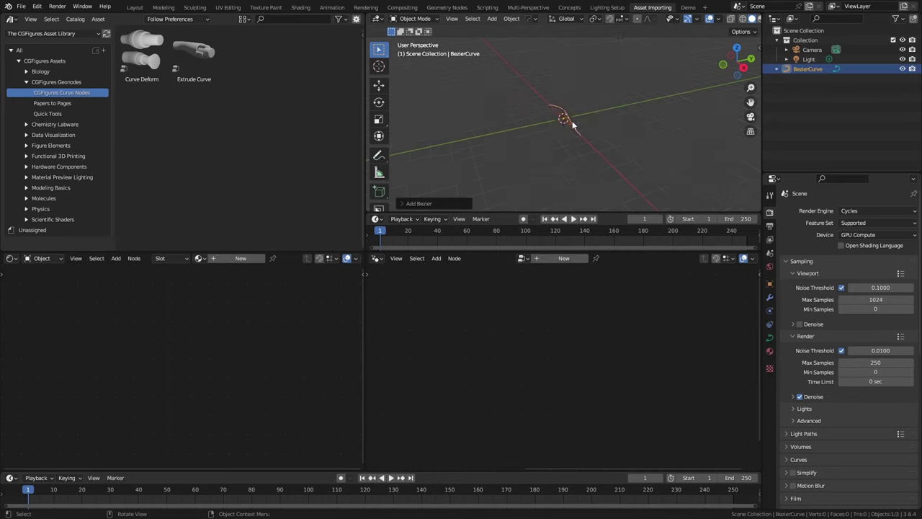
pyautogui.click(550, 258)
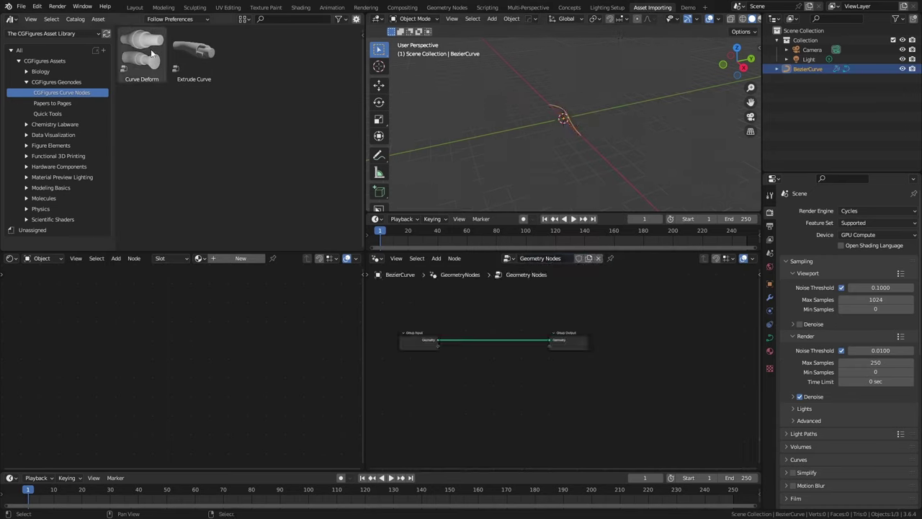
pyautogui.moveTo(193, 52); pyautogui.dragTo(486, 373)
pyautogui.moveTo(142, 52); pyautogui.dragTo(599, 411)
pyautogui.moveTo(489, 374); pyautogui.dragTo(478, 328)
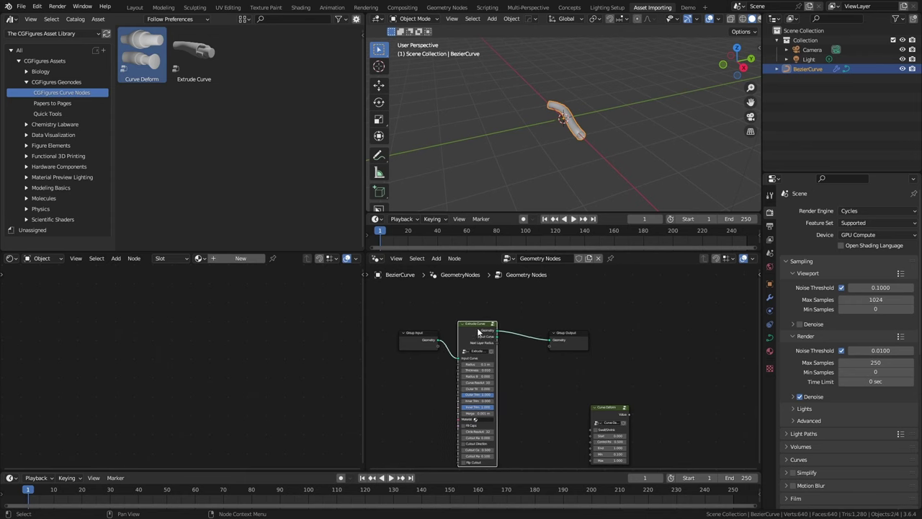
# Duplicate the Extrude Curve node, chain it after the first, and join both outputs.
pyautogui.hotkey('shift', 'd')
pyautogui.click(533, 350)
pyautogui.moveTo(495, 336); pyautogui.dragTo(512, 378)
pyautogui.moveTo(565, 333); pyautogui.dragTo(602, 308)
pyautogui.click(544, 353)
pyautogui.hotkey('ctrl', '0')
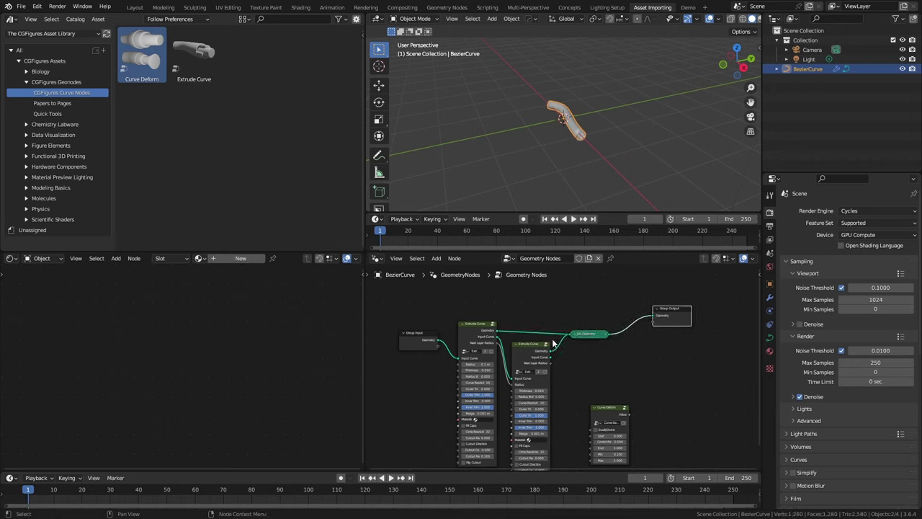
# Set the tube radius to 0.21 m, thicken the second layer, and move Curve Deform left.
pyautogui.click(580, 334)
pyautogui.press('h')
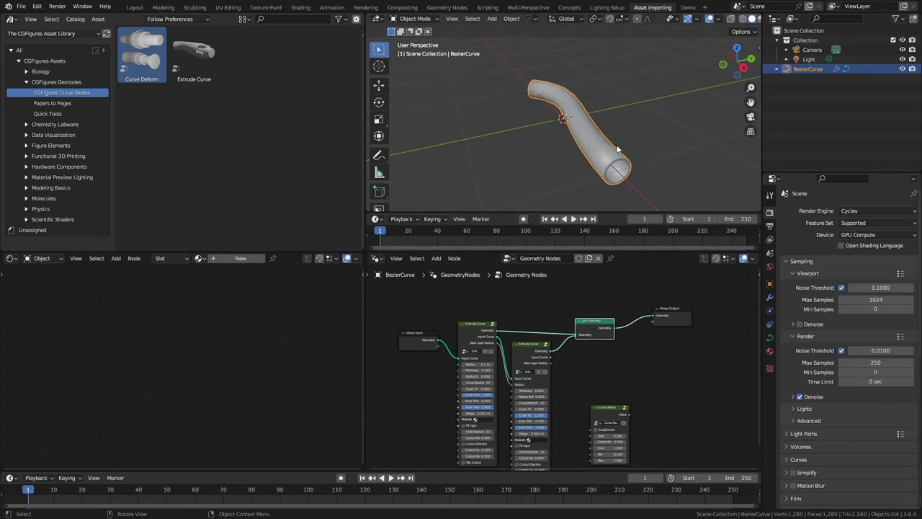
pyautogui.scroll(3, 617, 149)
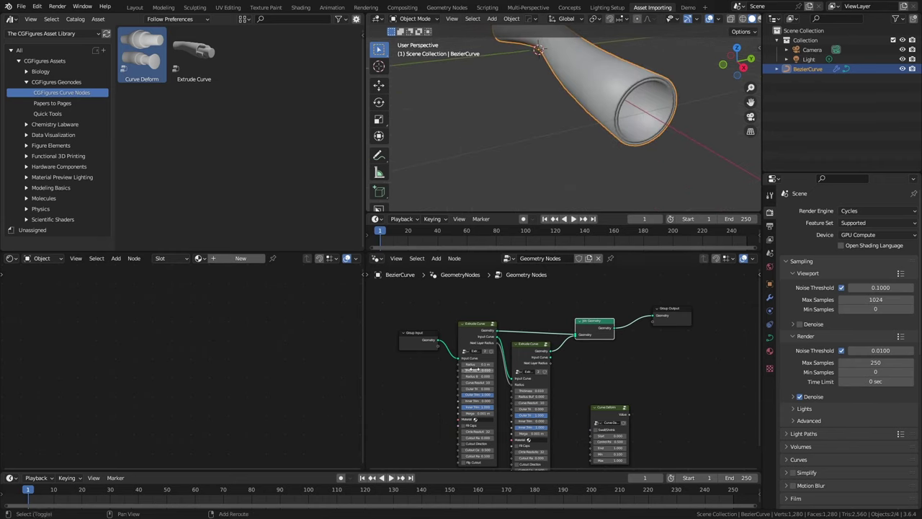
pyautogui.keyDown('shift'); pyautogui.moveTo(475, 370); pyautogui.dragTo(476, 370); pyautogui.keyUp('shift')
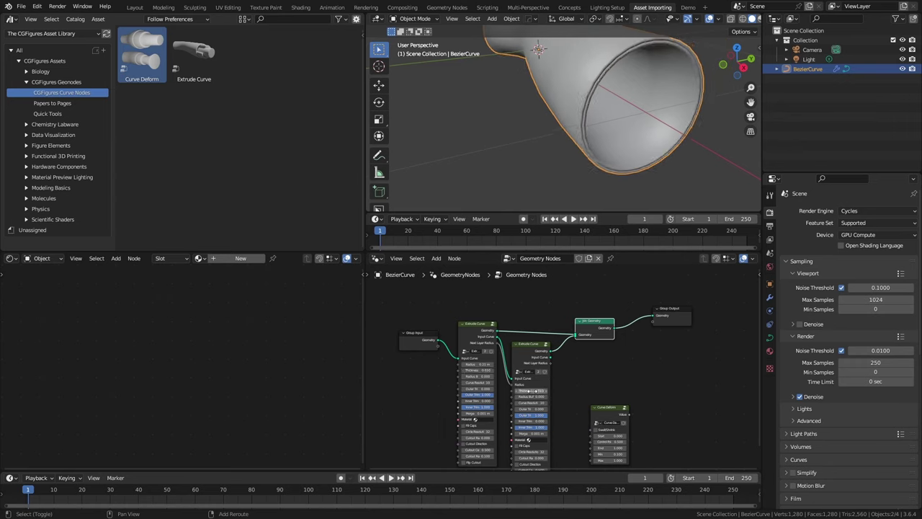
pyautogui.keyDown('shift'); pyautogui.moveTo(531, 390); pyautogui.dragTo(532, 389); pyautogui.keyUp('shift')
pyautogui.moveTo(608, 408); pyautogui.dragTo(417, 371)
# Add a Bevel modifier with 3 segments and a level-2 subdivision to the tube.
pyautogui.click(769, 297)
pyautogui.click(805, 232)
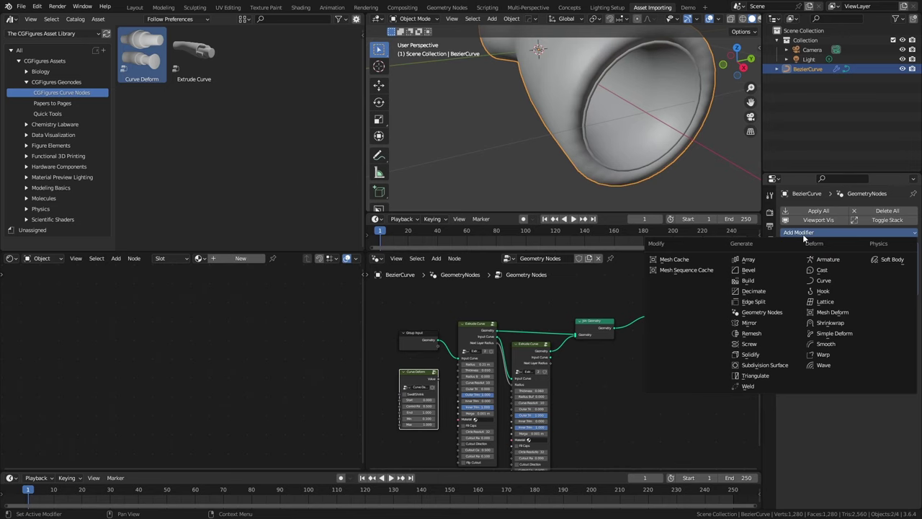
pyautogui.click(758, 271)
pyautogui.click(901, 352)
pyautogui.click(901, 352)
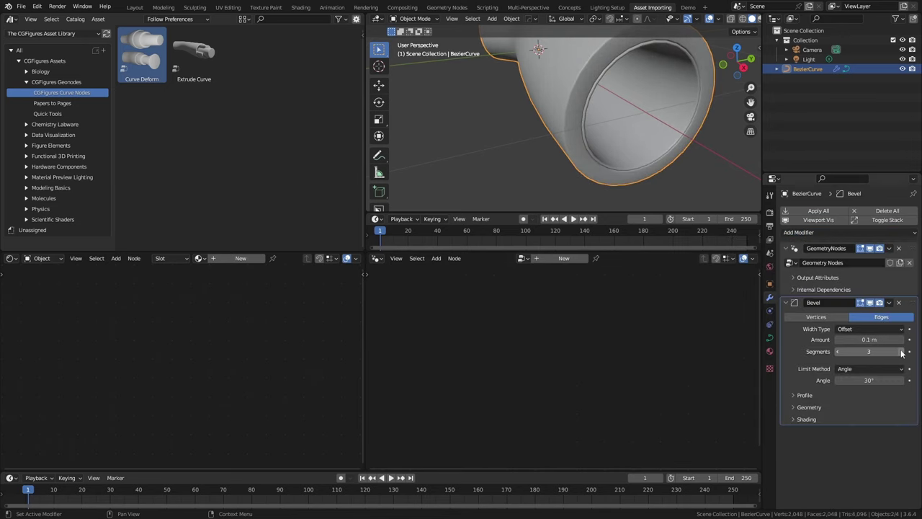
pyautogui.hotkey('ctrl', '2')
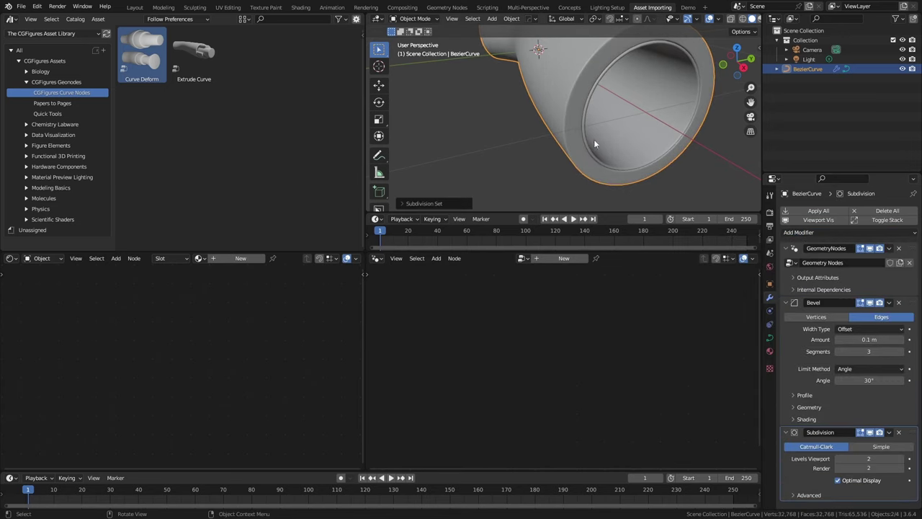
# Turn on Swell/Shrink to pinch the tube, checking it in wireframe then solid shading.
pyautogui.click(817, 277)
pyautogui.scroll(3, 472, 355)
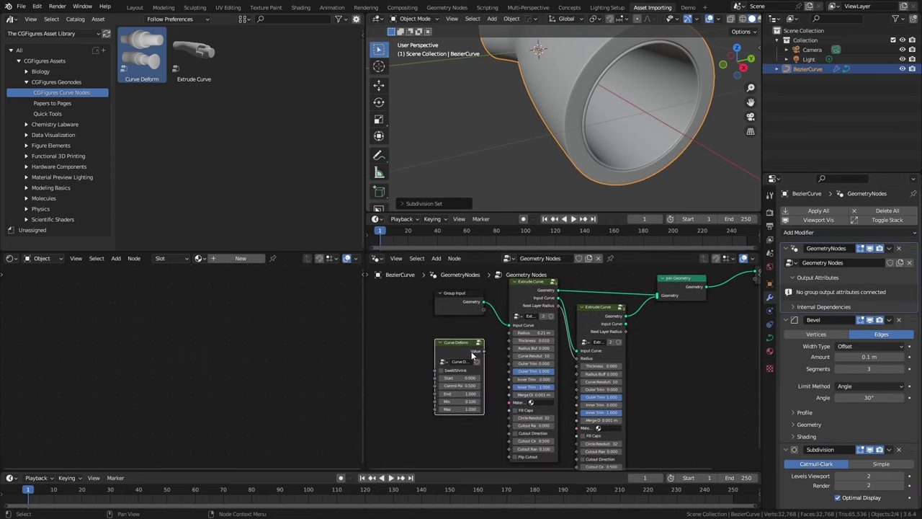
pyautogui.moveTo(518, 130)
pyautogui.mouseDown(button='middle')
pyautogui.moveTo(604, 144)
pyautogui.moveTo(615, 123)
pyautogui.mouseUp(button='middle')
pyautogui.hotkey('shift', 'z')
pyautogui.moveTo(517, 106); pyautogui.dragTo(547, 126, button='middle')
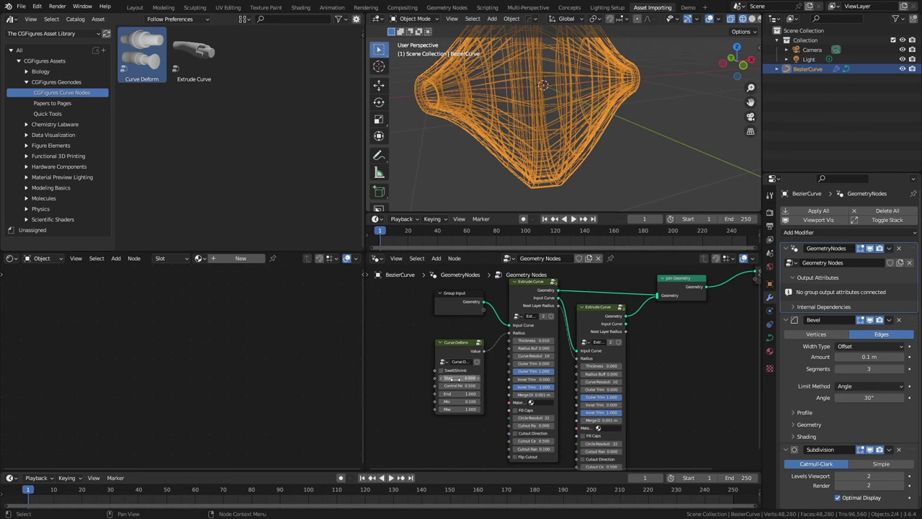
pyautogui.click(441, 371)
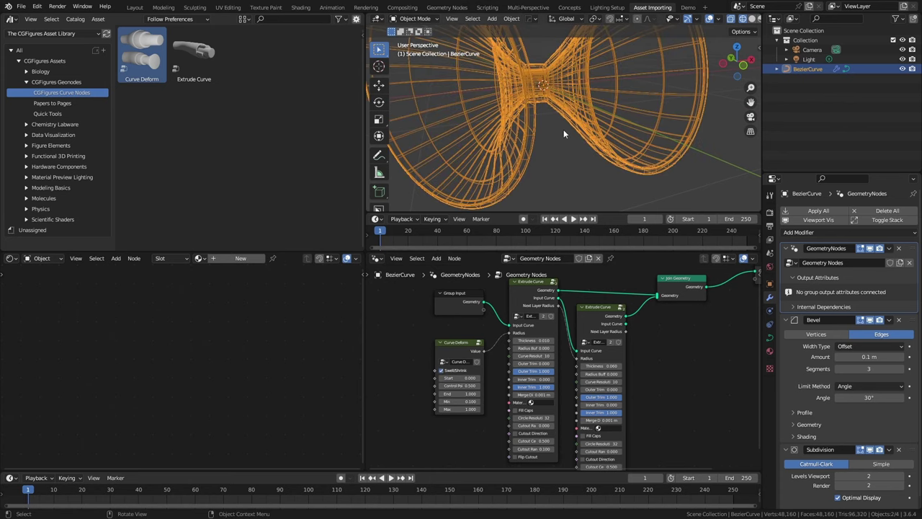
pyautogui.moveTo(569, 125)
pyautogui.mouseDown(button='middle')
pyautogui.moveTo(531, 124)
pyautogui.moveTo(574, 150)
pyautogui.mouseUp(button='middle')
pyautogui.press('z')
pyautogui.click(613, 134)
# Extend the curve's end point, then set Curve Deform Max to 0.42 and Start to 0.24.
pyautogui.press('Tab')
pyautogui.press('g')
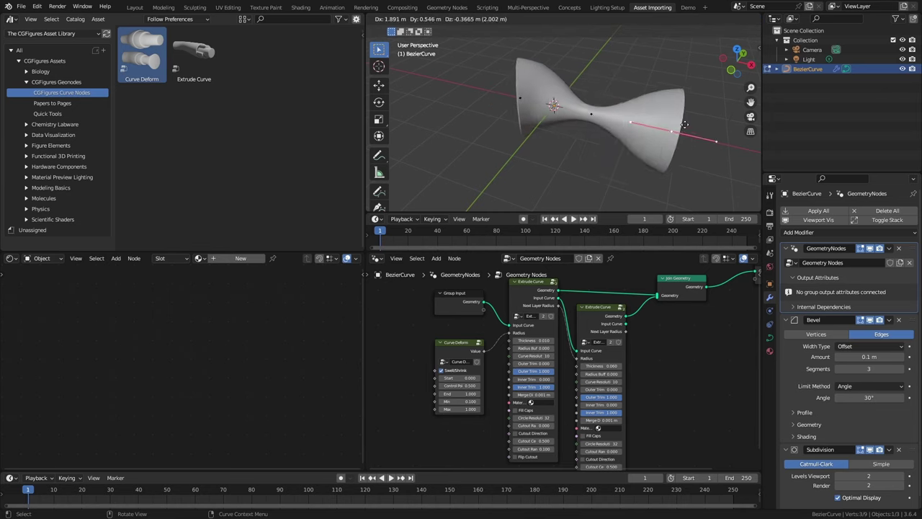
pyautogui.click(720, 104)
pyautogui.moveTo(720, 104); pyautogui.dragTo(526, 144, button='middle')
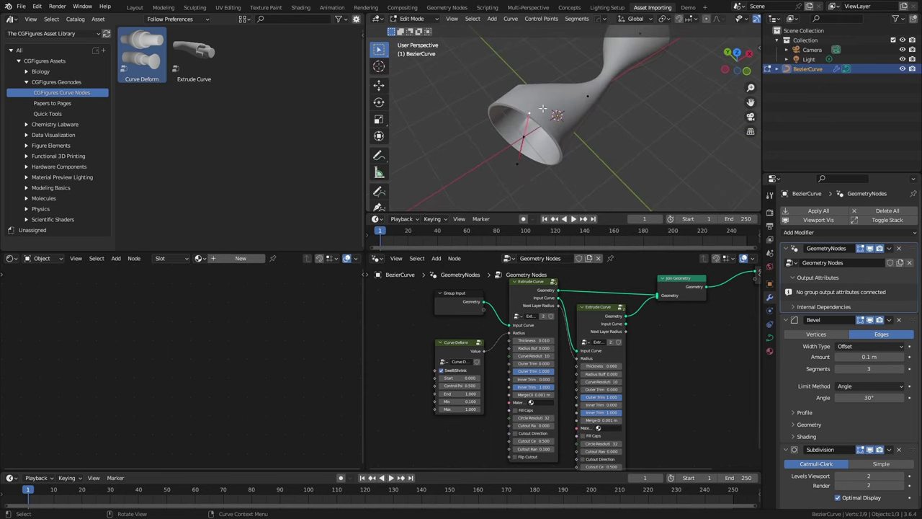
pyautogui.press('g')
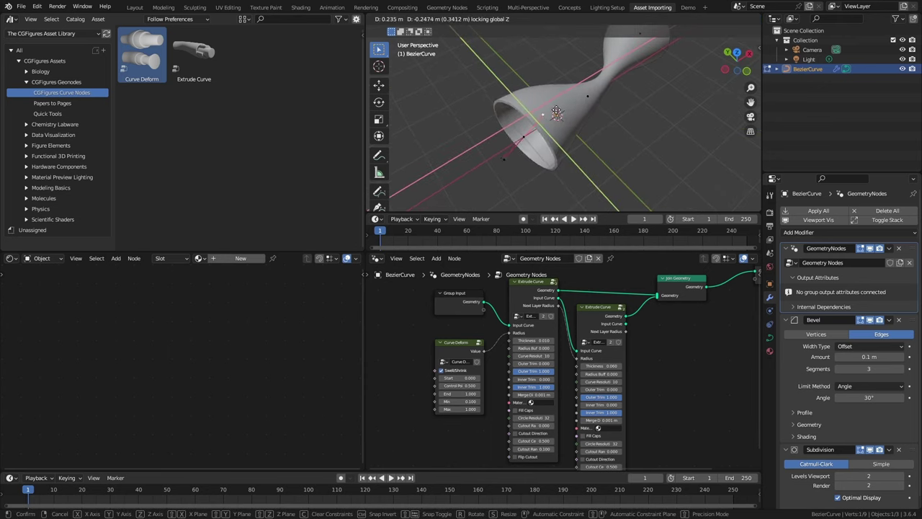
pyautogui.click(575, 161)
pyautogui.press('Tab')
pyautogui.moveTo(576, 161); pyautogui.dragTo(554, 180, button='middle')
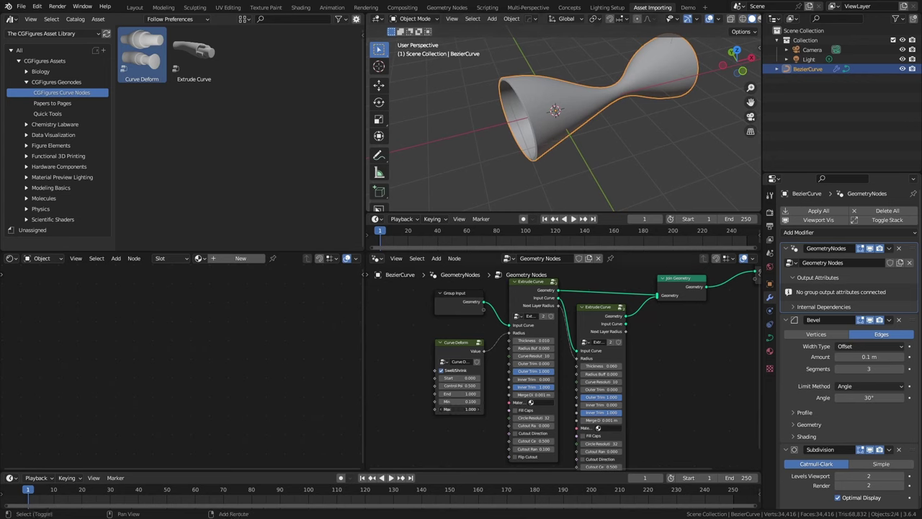
pyautogui.keyDown('shift'); pyautogui.moveTo(468, 408); pyautogui.dragTo(443, 408); pyautogui.keyUp('shift')
pyautogui.moveTo(450, 378)
pyautogui.mouseDown()
pyautogui.moveTo(472, 377)
pyautogui.moveTo(448, 377)
pyautogui.mouseUp()
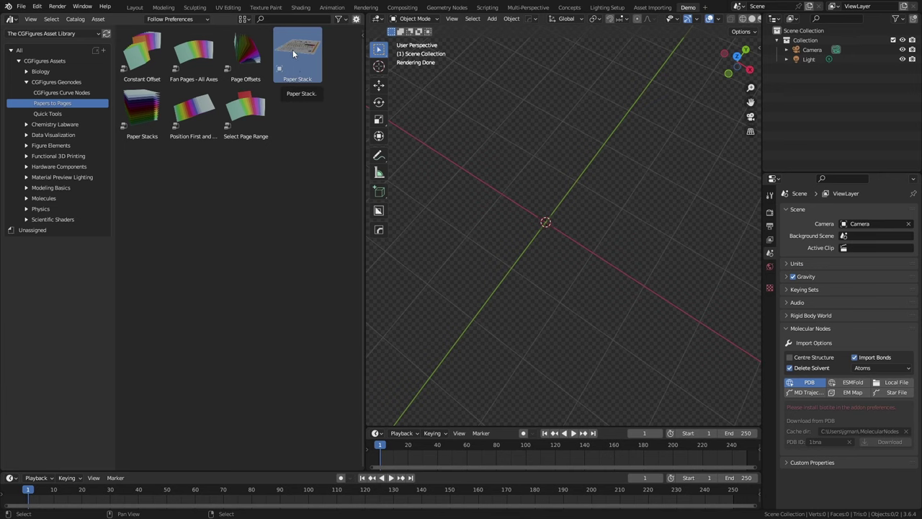
# Place the Paper Stack, play its fanning animation to frame 38, then show Quick Tools assets.
pyautogui.moveTo(295, 68); pyautogui.dragTo(573, 244)
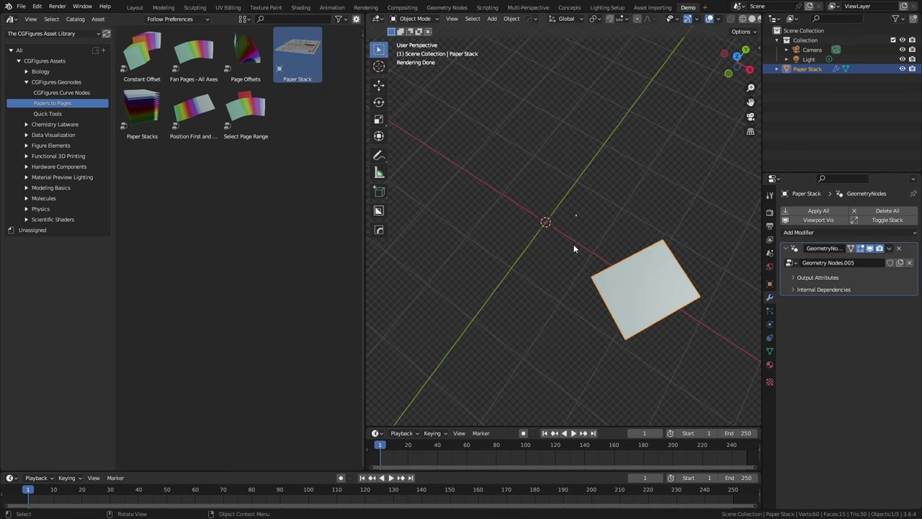
pyautogui.press('space')
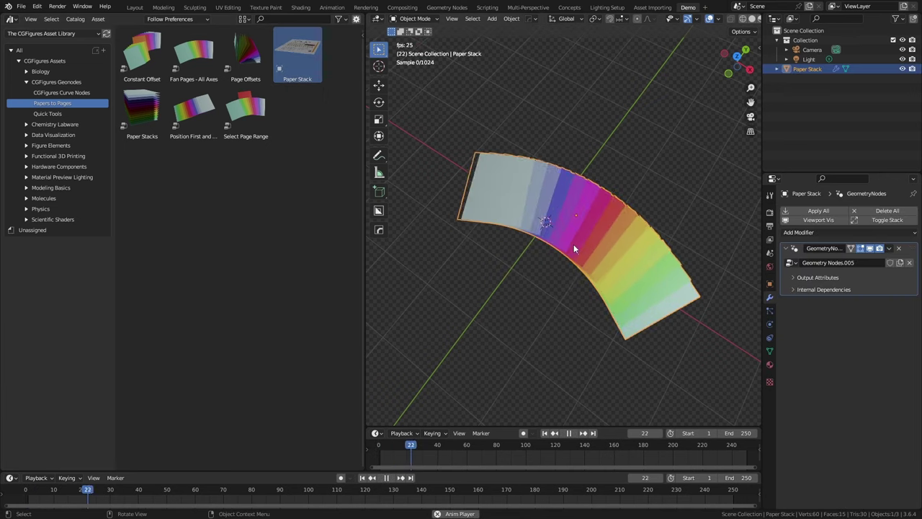
pyautogui.press('space')
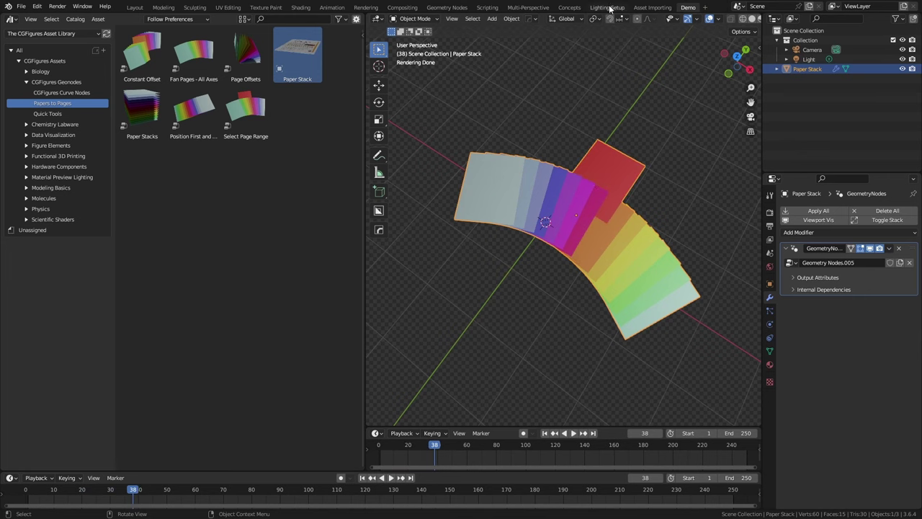
pyautogui.click(651, 7)
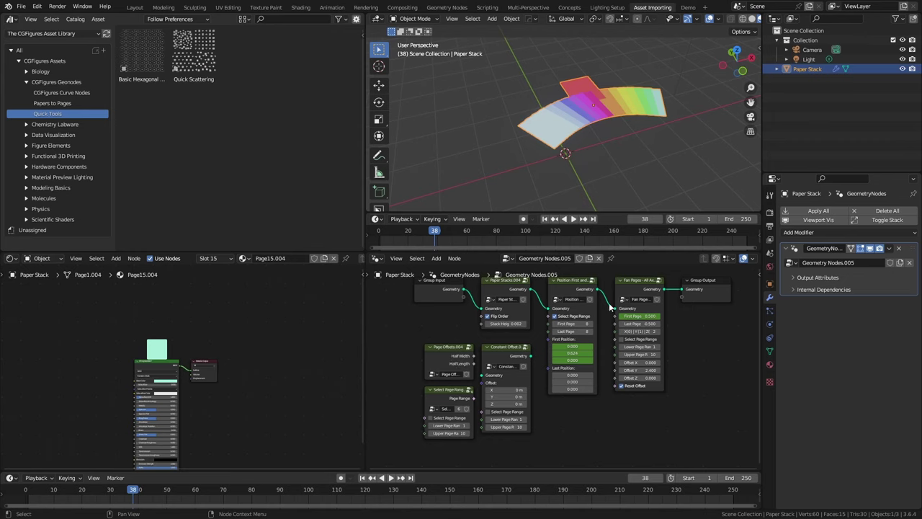
pyautogui.click(50, 104)
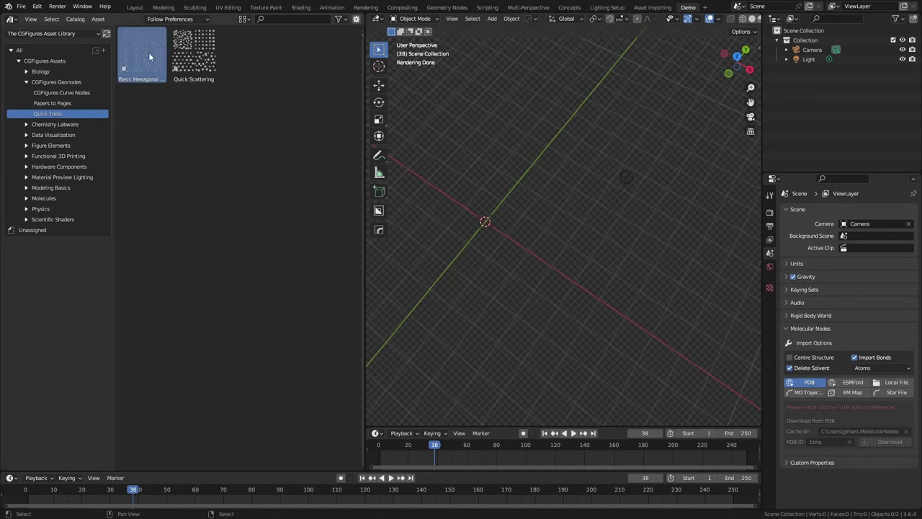
# Place the Basic Hexagonal grid asset, then the Quick Scattering asset, in the scene.
pyautogui.moveTo(130, 49); pyautogui.dragTo(468, 200)
pyautogui.moveTo(425, 155); pyautogui.dragTo(470, 197, button='middle')
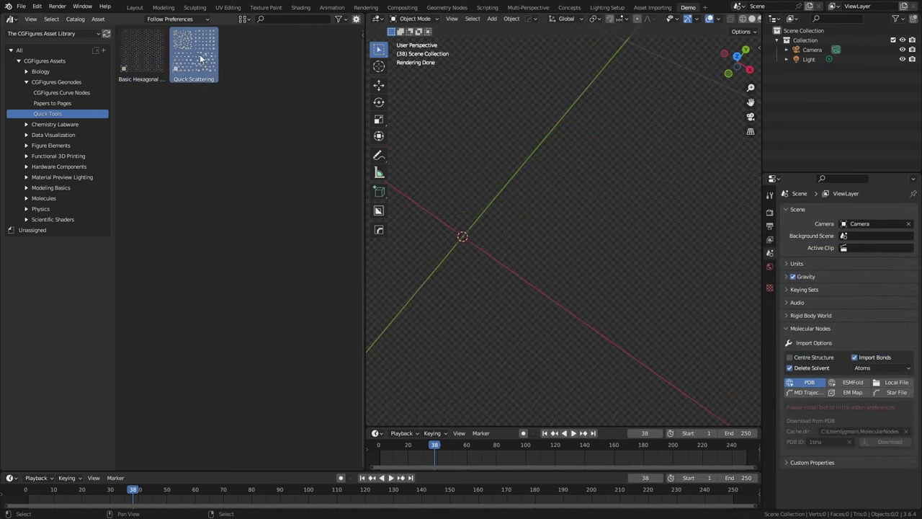
pyautogui.moveTo(200, 58); pyautogui.dragTo(488, 235)
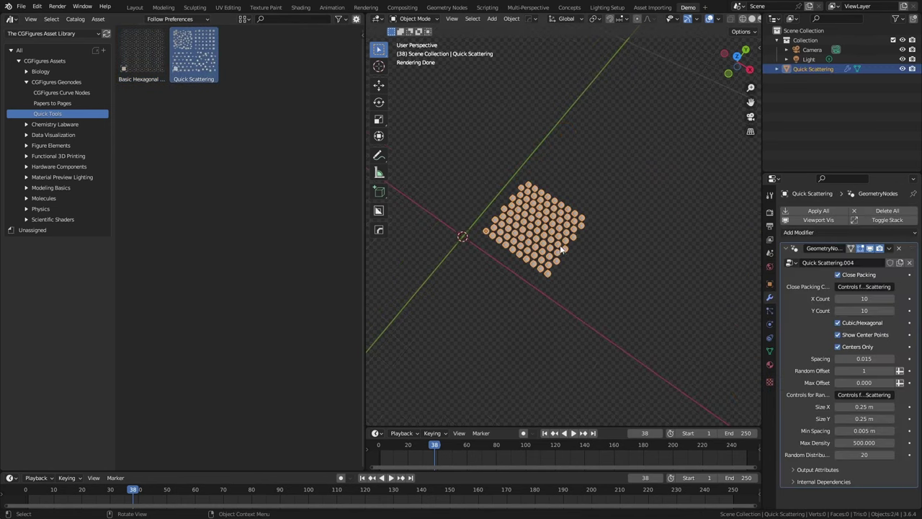
# Raise spacing, turn off close packing, and enlarge the scatter to about 1.04 × 0.957 m.
pyautogui.click(836, 324)
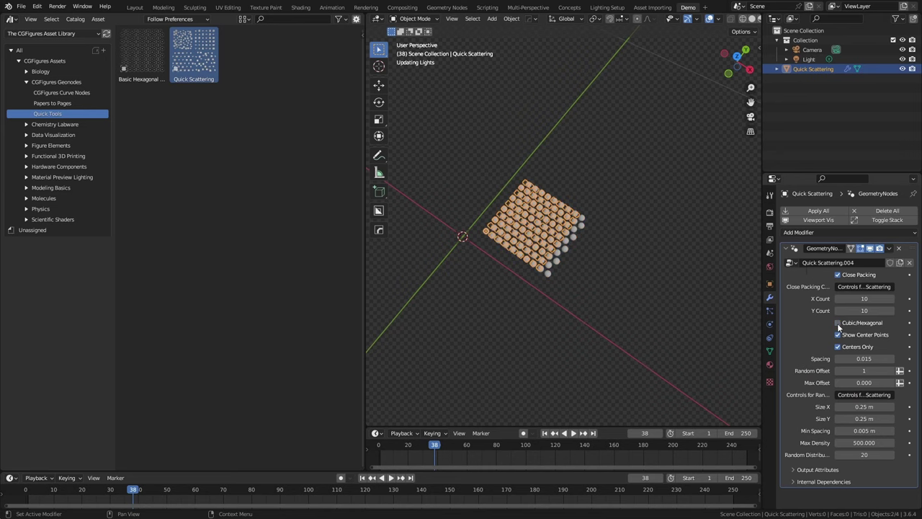
pyautogui.click(838, 275)
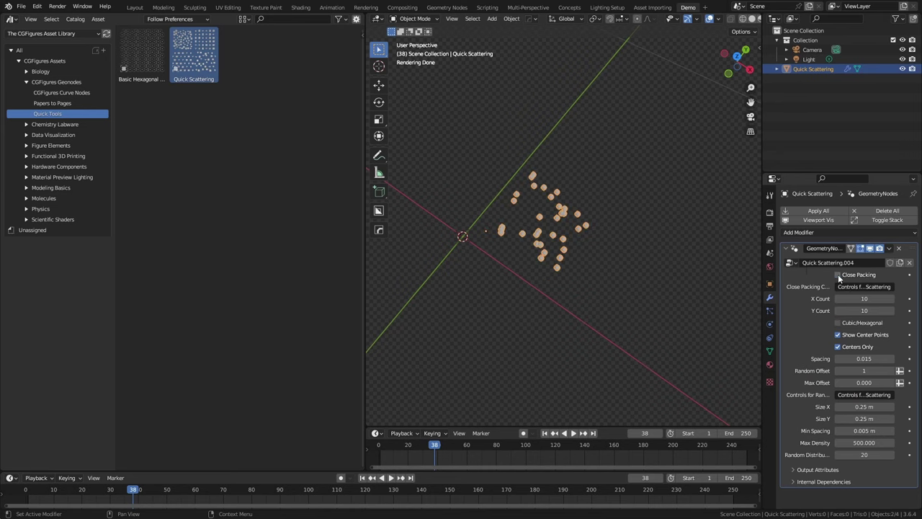
pyautogui.click(837, 275)
pyautogui.click(837, 323)
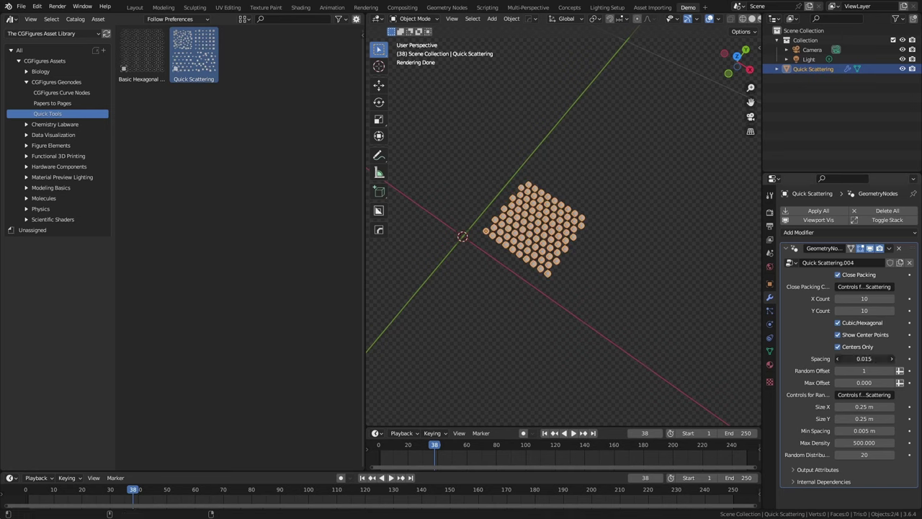
pyautogui.moveTo(864, 358); pyautogui.dragTo(893, 383)
pyautogui.click(839, 323)
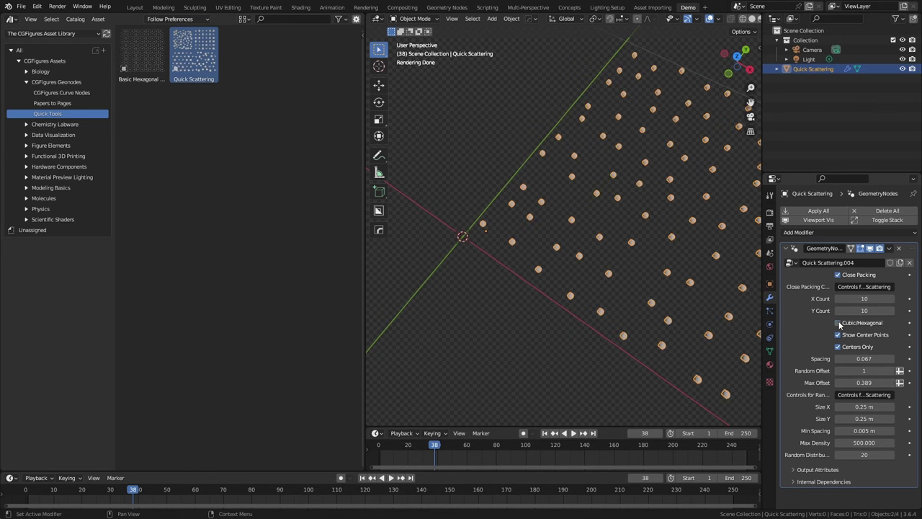
pyautogui.click(839, 323)
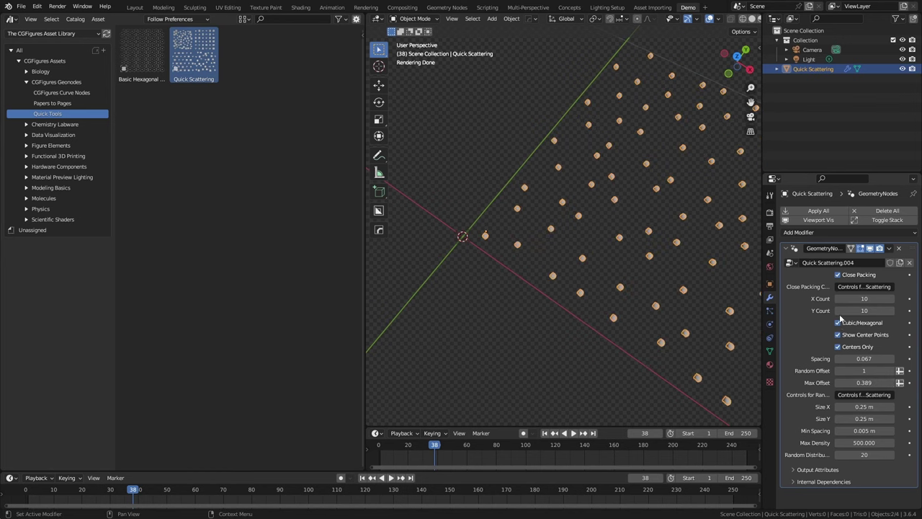
pyautogui.click(838, 275)
pyautogui.moveTo(854, 407); pyautogui.dragTo(880, 431)
# Switch to the Asset Importing workspace and zoom the Quick Scattering node tree onto the Distribute node.
pyautogui.click(650, 7)
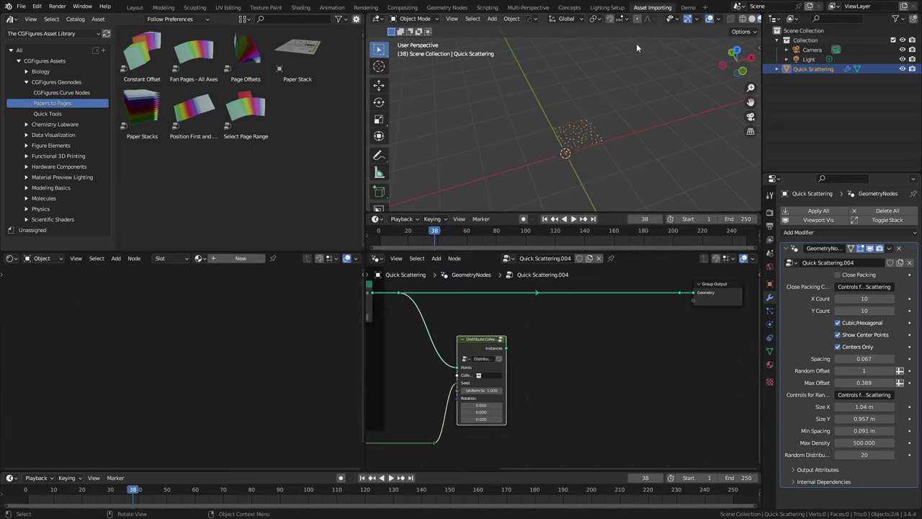
pyautogui.scroll(2, 532, 337)
pyautogui.moveTo(540, 334); pyautogui.dragTo(531, 337, button='middle')
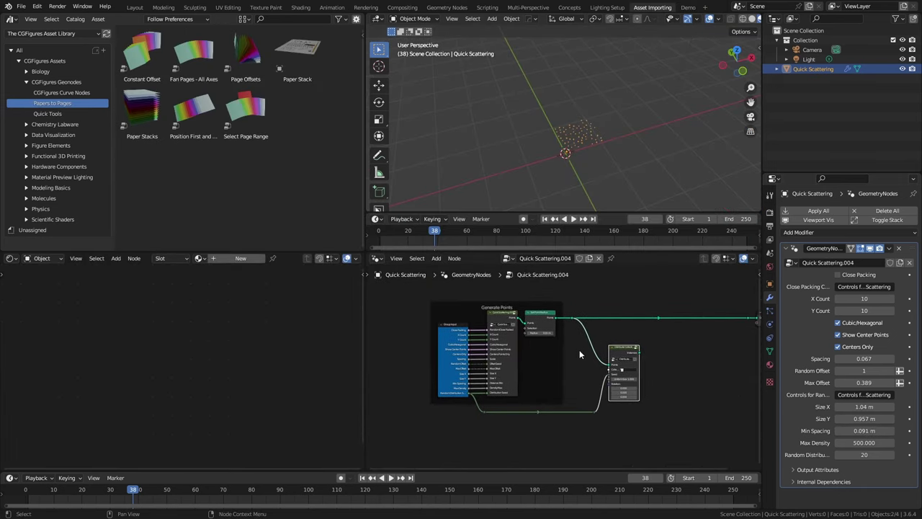
pyautogui.scroll(2, 579, 349)
pyautogui.moveTo(648, 369); pyautogui.dragTo(550, 361, button='middle')
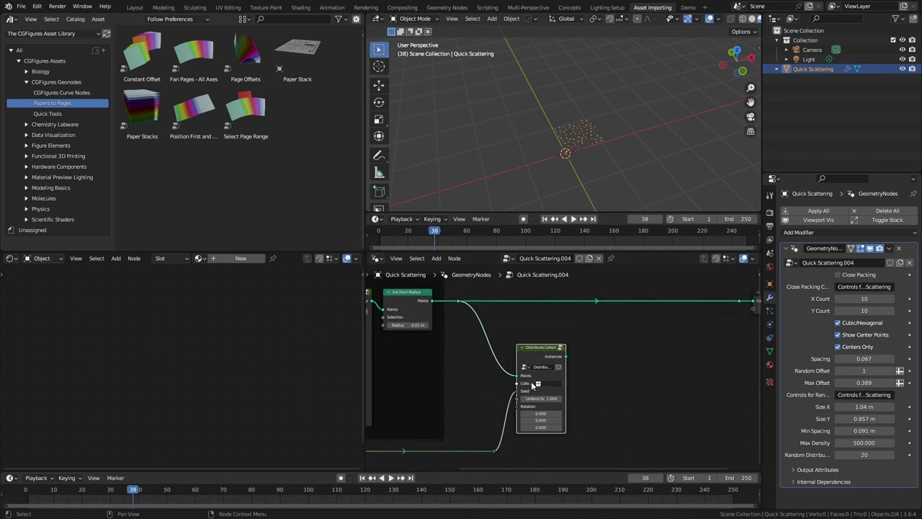
pyautogui.keyDown('ctrl'); pyautogui.scroll(-2, 532, 350); pyautogui.keyUp('ctrl')
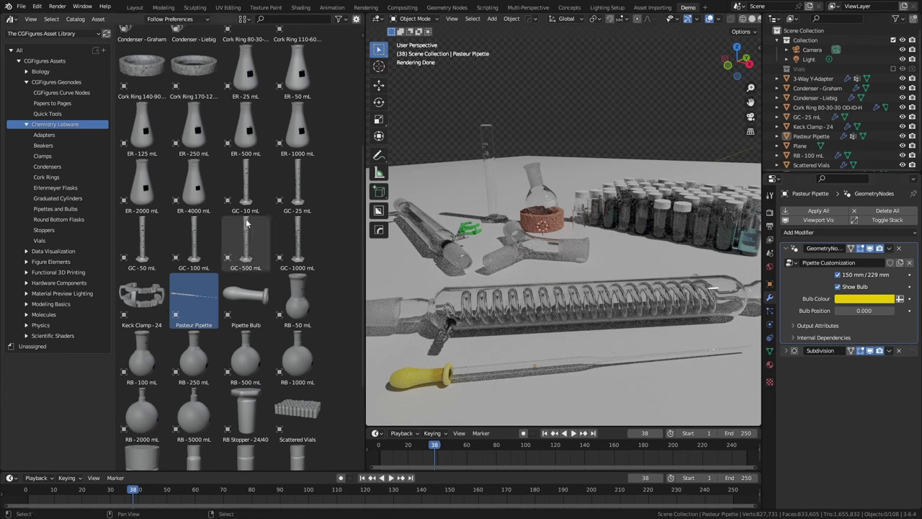
# Select the Pasteur Pipette and toggle its 150 mm / 229 mm length option.
pyautogui.scroll(-1, 250, 219)
pyautogui.scroll(-2, 250, 219)
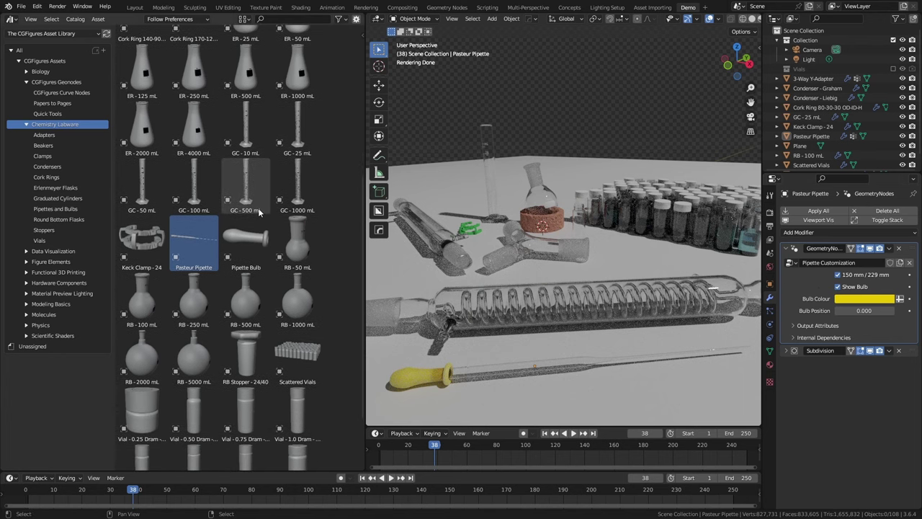
pyautogui.scroll(-2, 258, 209)
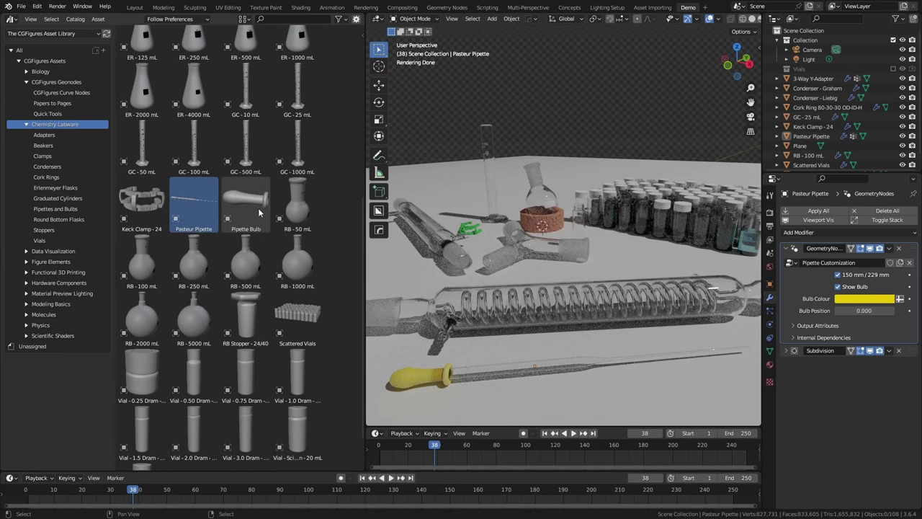
pyautogui.click(500, 366)
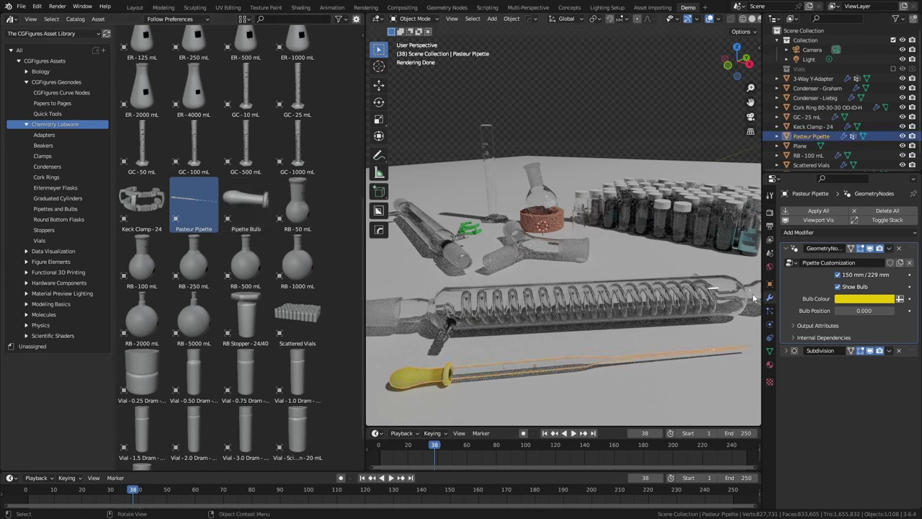
pyautogui.click(838, 276)
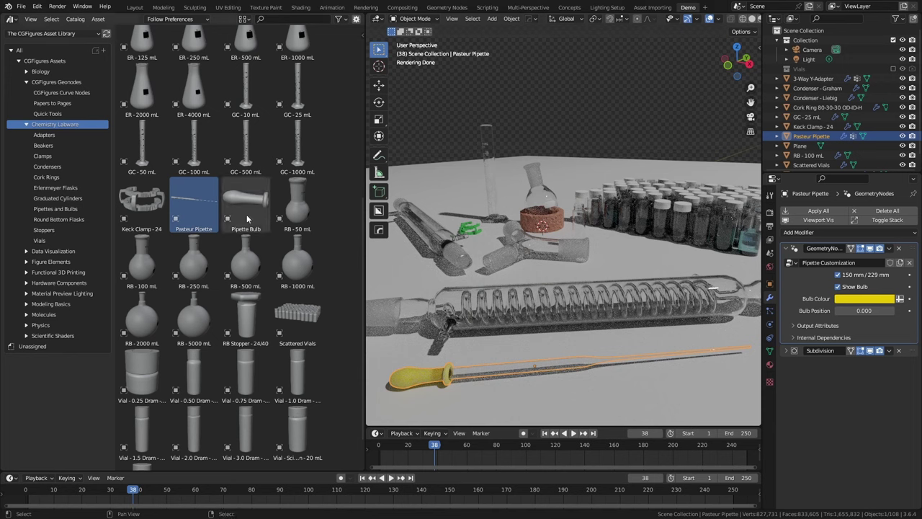
# Add the scintillation vial from the Vials catalog, trying Liquid Height 0.08 then undoing it.
pyautogui.click(40, 240)
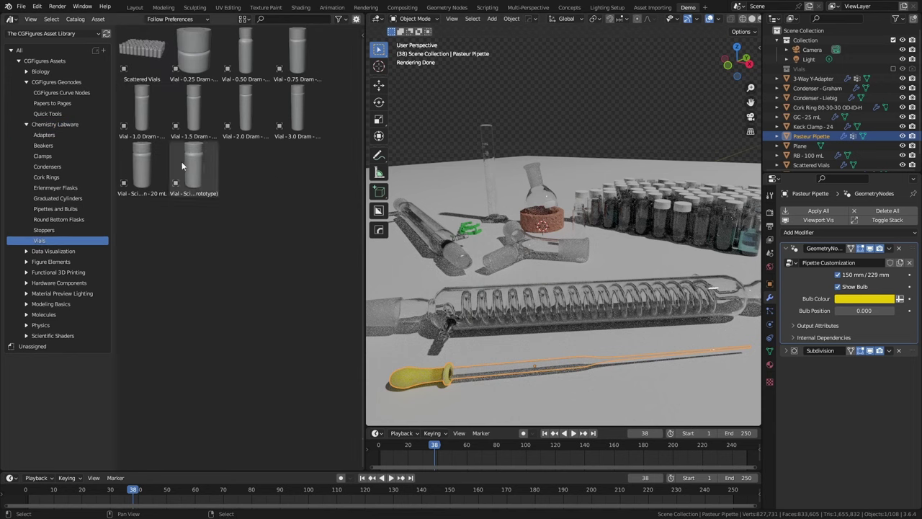
pyautogui.moveTo(192, 175); pyautogui.dragTo(617, 255)
pyautogui.doubleClick(863, 301)
pyautogui.write('0.08')
pyautogui.press('Return')
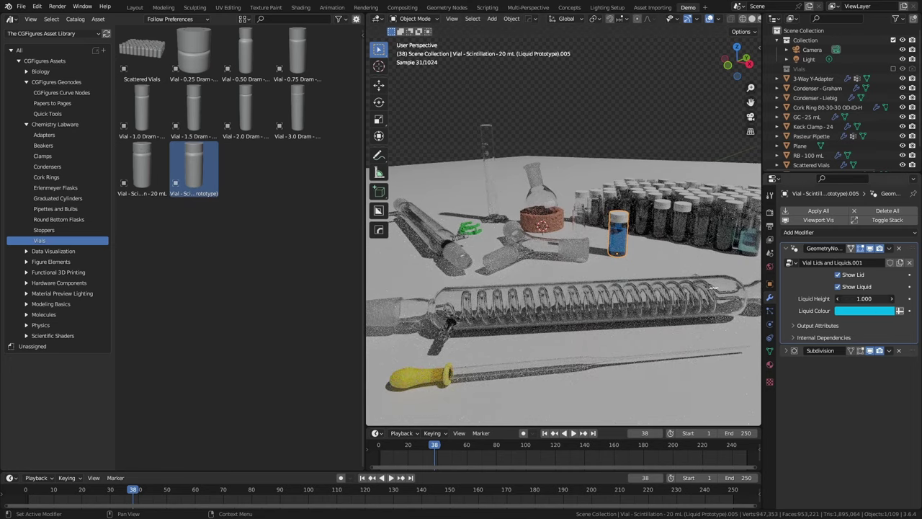
pyautogui.hotkey('ctrl', 'z')
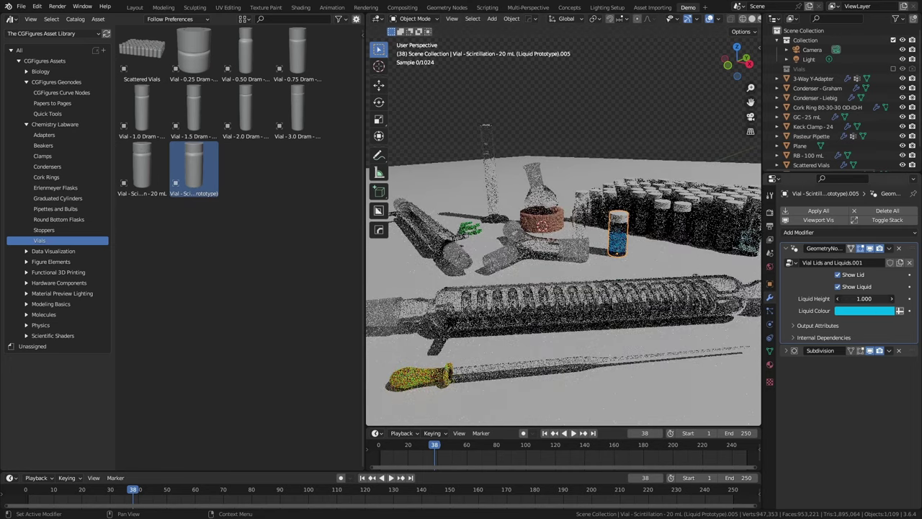
# Hide the vial's lid, toggle its liquid off and on, and return to all Chemistry Labware.
pyautogui.click(837, 274)
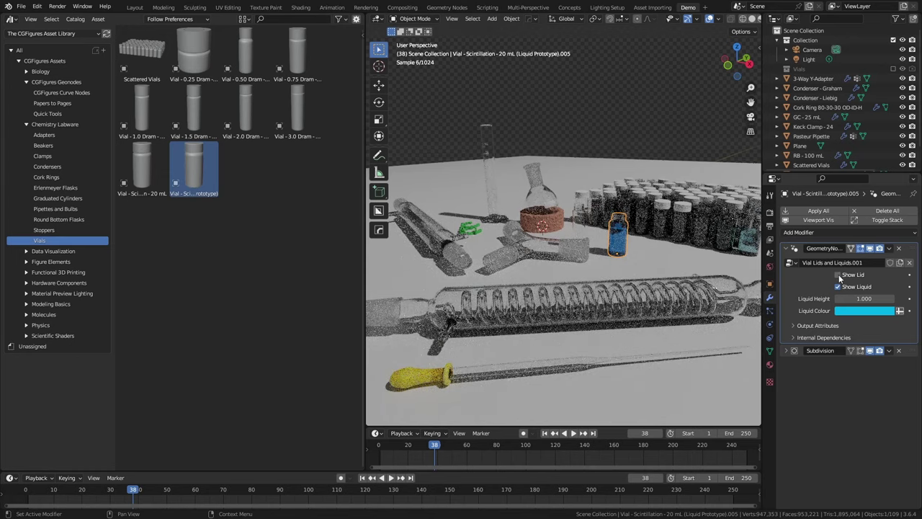
pyautogui.click(838, 286)
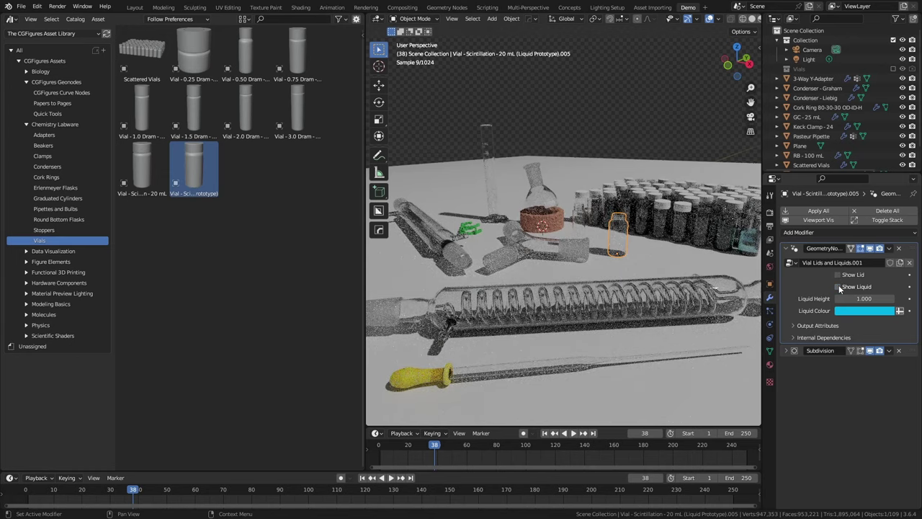
pyautogui.click(838, 286)
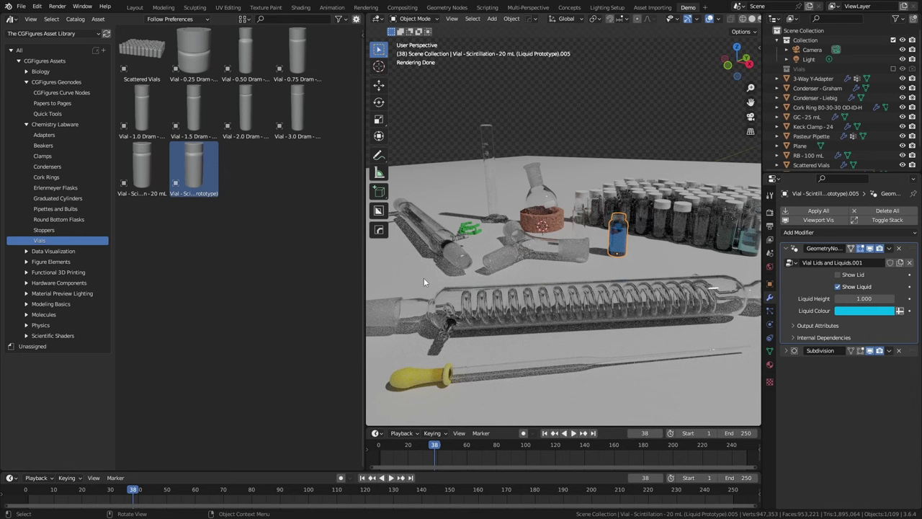
pyautogui.click(59, 124)
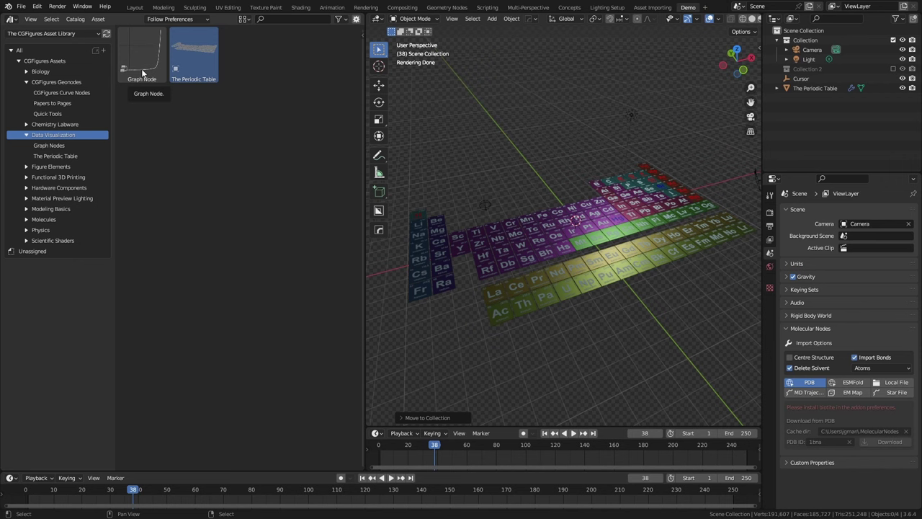
# Select the periodic table and expand its GeometryNodes modifier inputs.
pyautogui.click(523, 278)
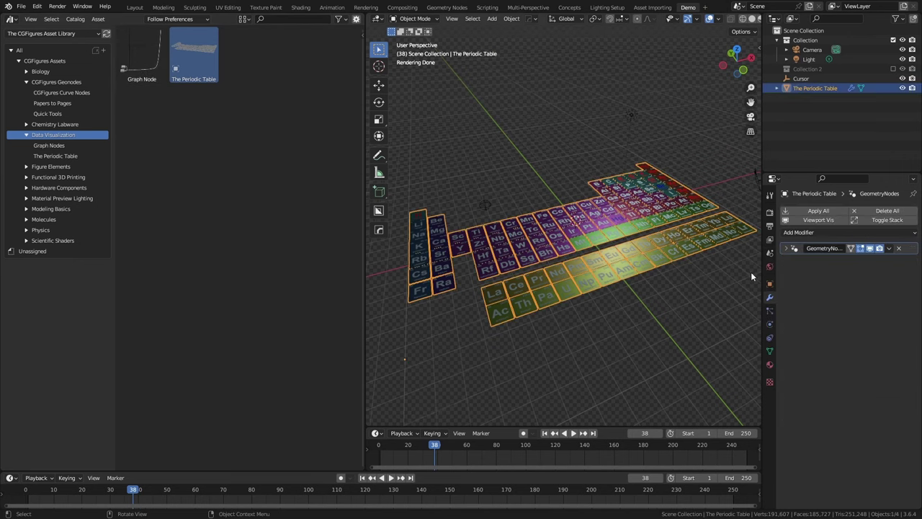
pyautogui.click(786, 248)
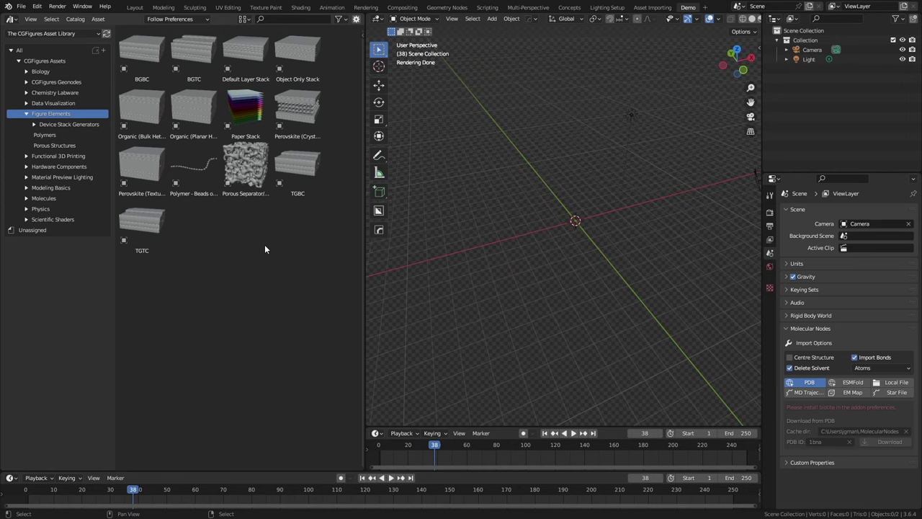
# Expand Device Stack Generators and show the Premade Solar Cells catalog.
pyautogui.click(53, 126)
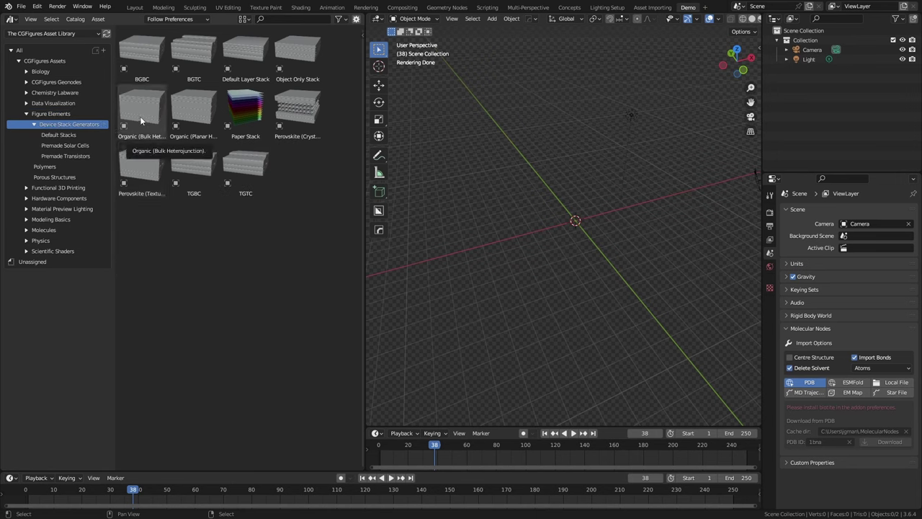
pyautogui.click(70, 156)
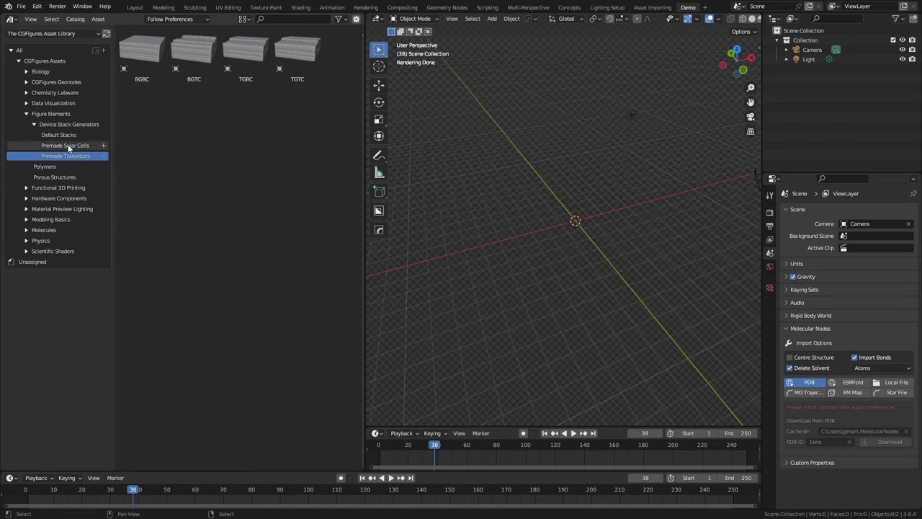
pyautogui.click(69, 146)
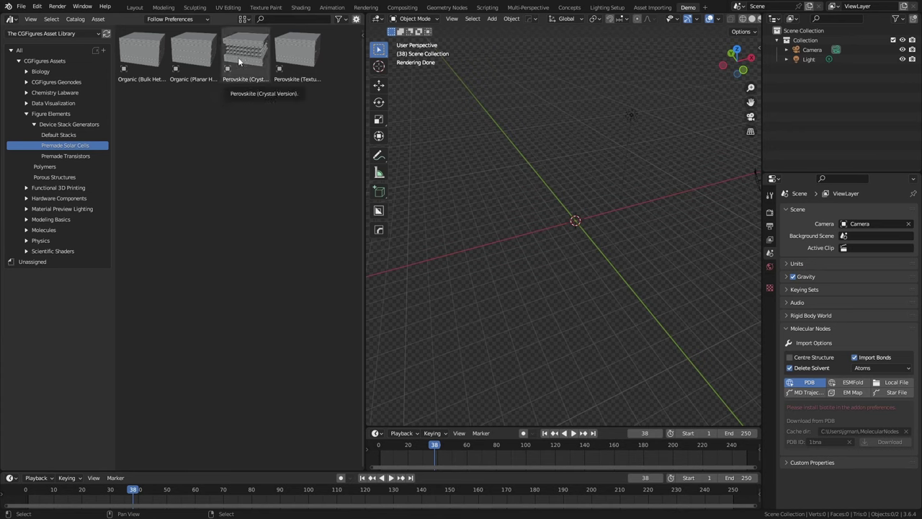
# Add Perovskite (Crystal Version) at the origin, hiding the Generic Atom Sphere and Perovskite V3.2 source lattice.
pyautogui.moveTo(238, 57); pyautogui.dragTo(576, 225)
pyautogui.hotkey('alt', 'g')
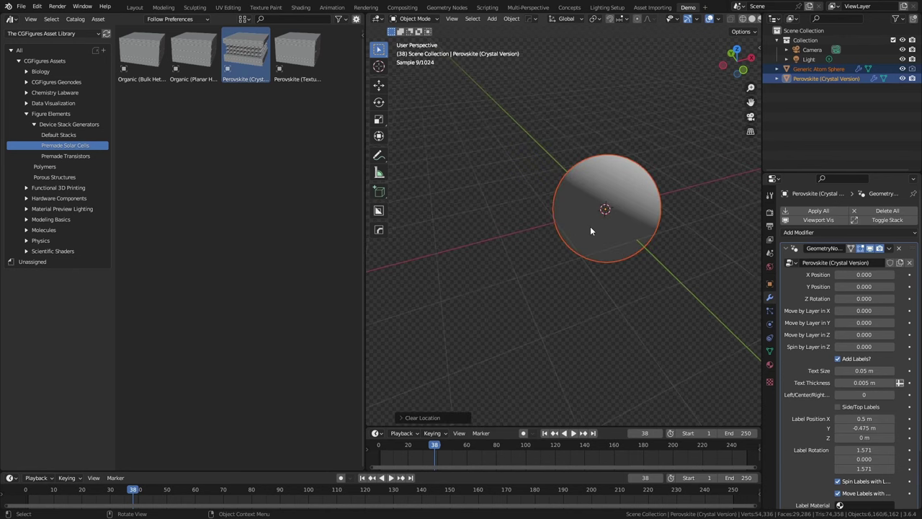
pyautogui.keyDown('shift'); pyautogui.click(835, 69); pyautogui.keyUp('shift')
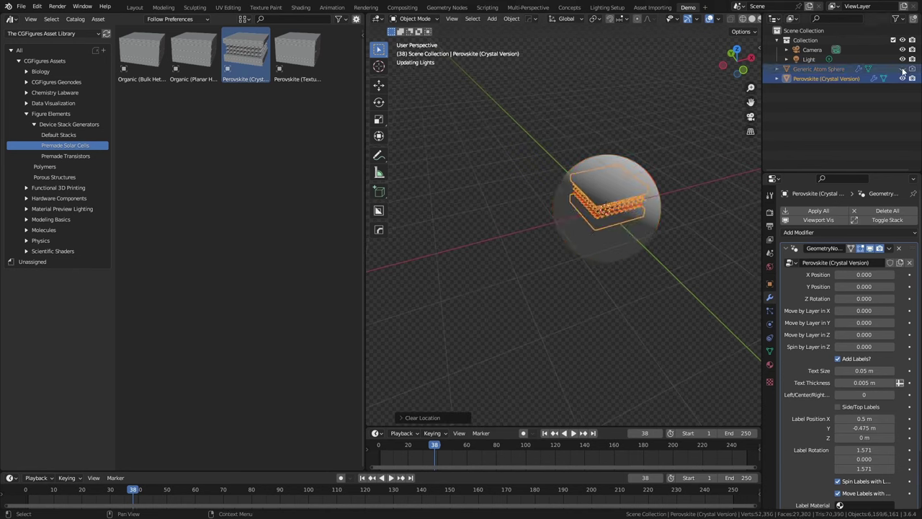
pyautogui.click(903, 69)
pyautogui.click(786, 78)
pyautogui.click(829, 107)
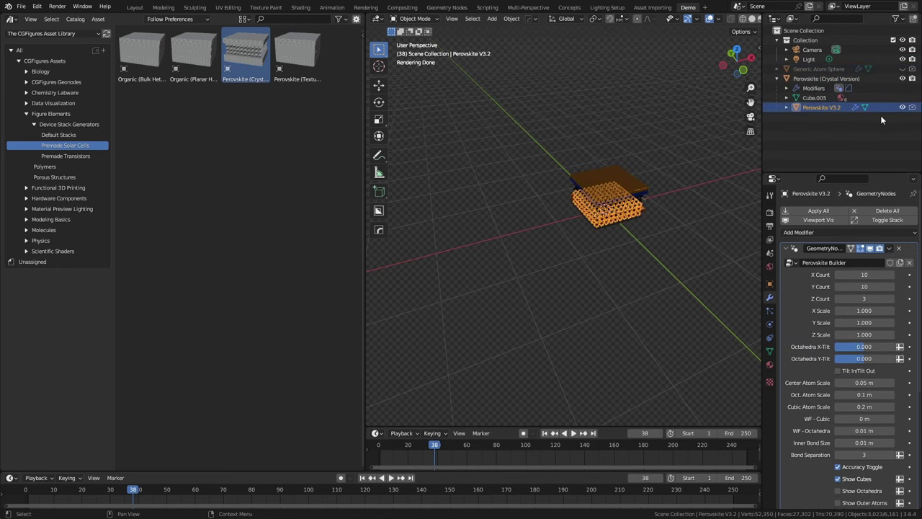
pyautogui.click(902, 106)
pyautogui.moveTo(630, 257); pyautogui.dragTo(606, 222, button='middle')
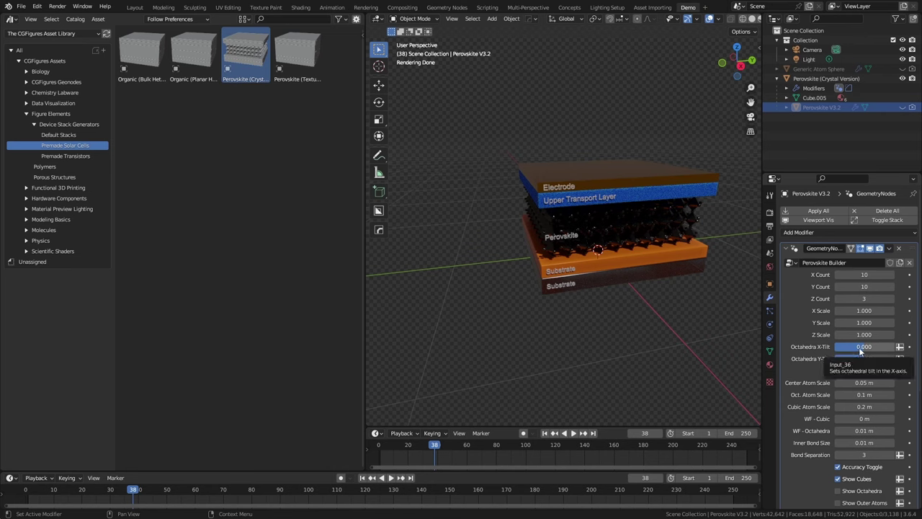
# Raise the lattice Z Count to 5, reset layer spin to 0 and spread layers 0.35 in Z.
pyautogui.click(814, 79)
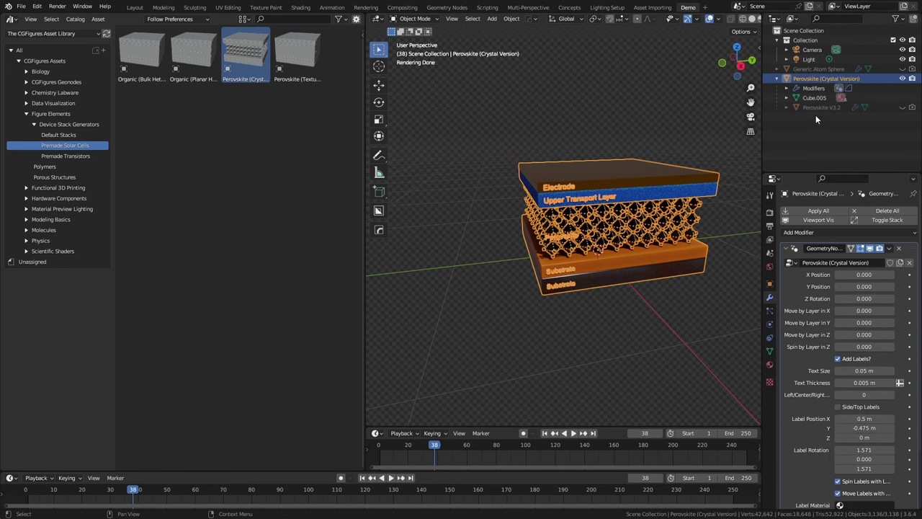
pyautogui.click(815, 107)
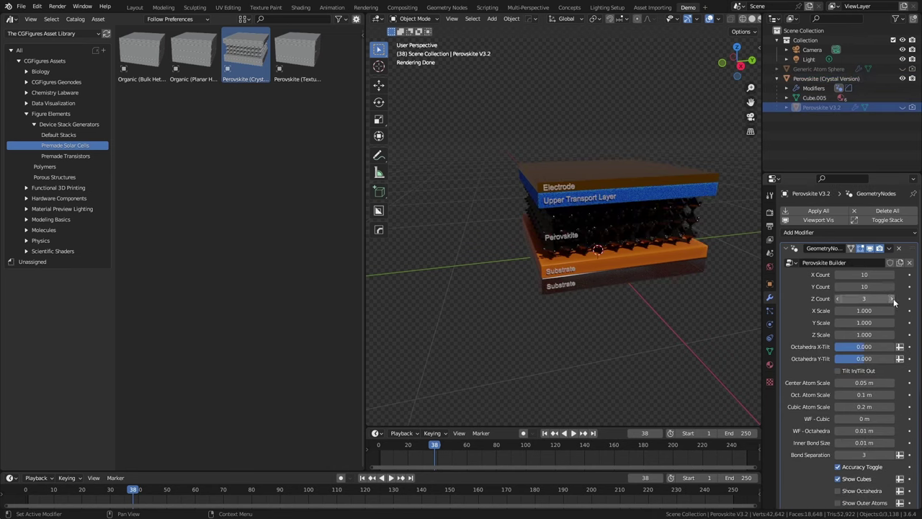
pyautogui.doubleClick(892, 298)
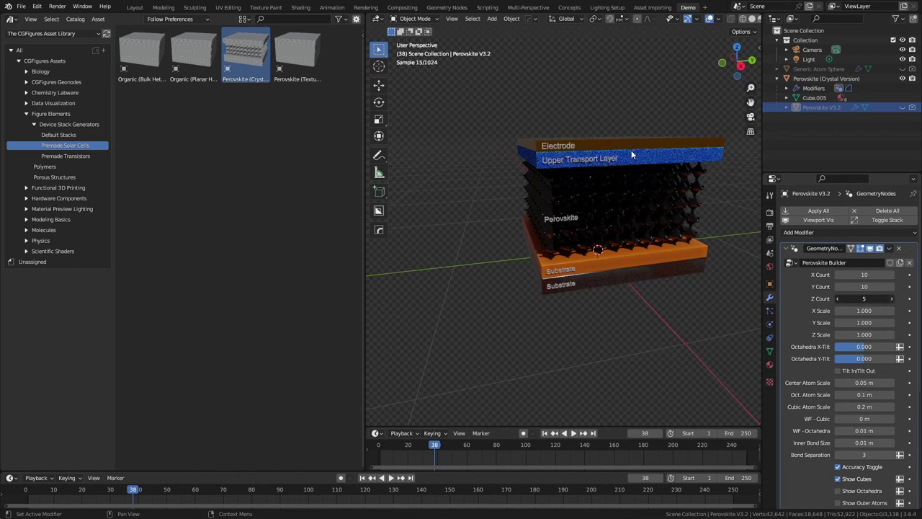
pyautogui.click(821, 79)
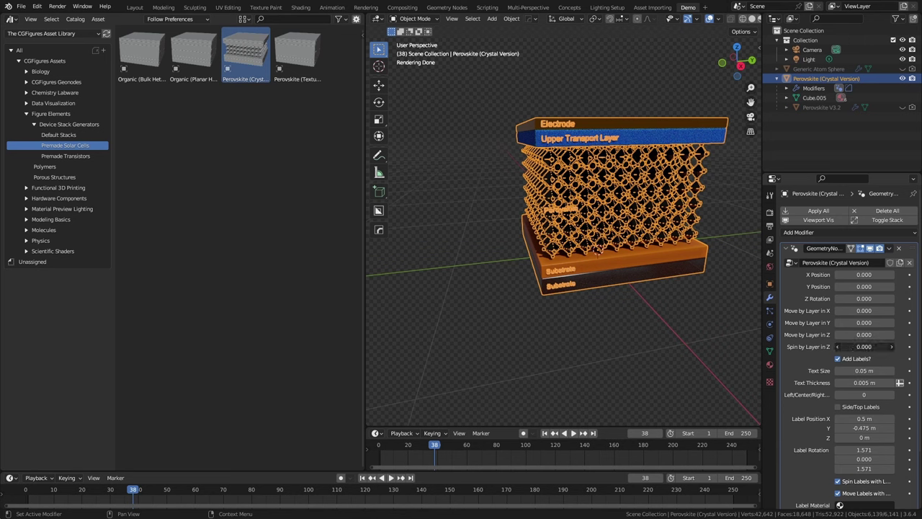
pyautogui.moveTo(864, 347)
pyautogui.mouseDown()
pyautogui.moveTo(882, 346)
pyautogui.moveTo(860, 346)
pyautogui.mouseUp()
pyautogui.click(860, 346)
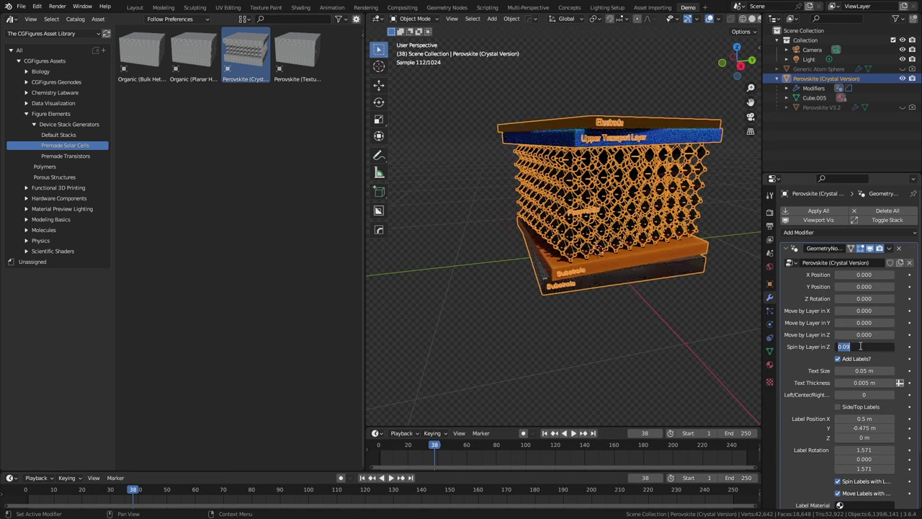
pyautogui.write('0')
pyautogui.press('Return')
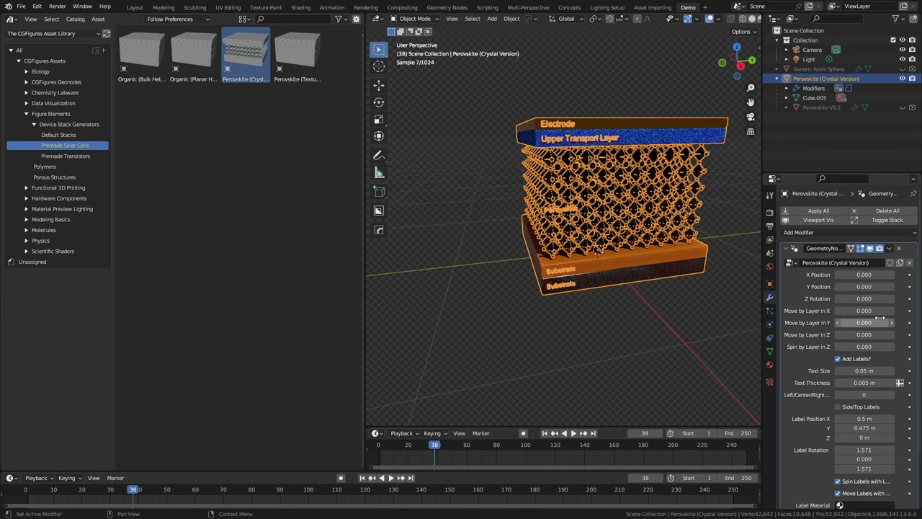
pyautogui.moveTo(864, 334); pyautogui.dragTo(708, 313)
# Delete the perovskite solar cell objects.
pyautogui.scroll(-4, 615, 226)
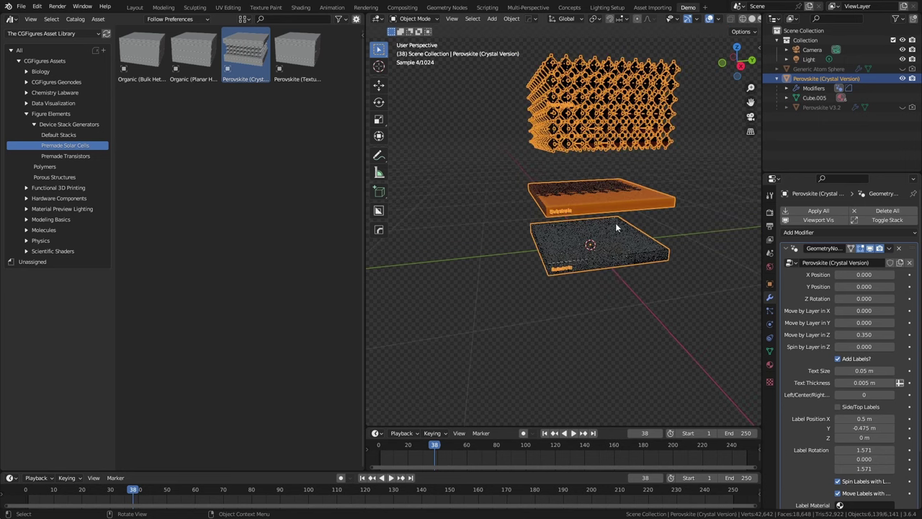
pyautogui.scroll(-1, 615, 226)
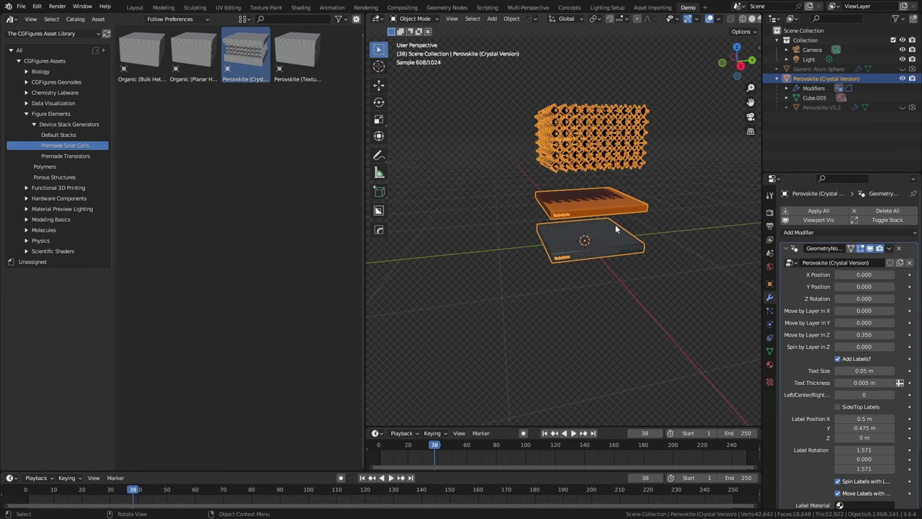
pyautogui.press('x')
pyautogui.click(569, 222)
# Add the BGTC, TGBC and TGTC transistor stacks, moving TGTC off to the left.
pyautogui.click(45, 156)
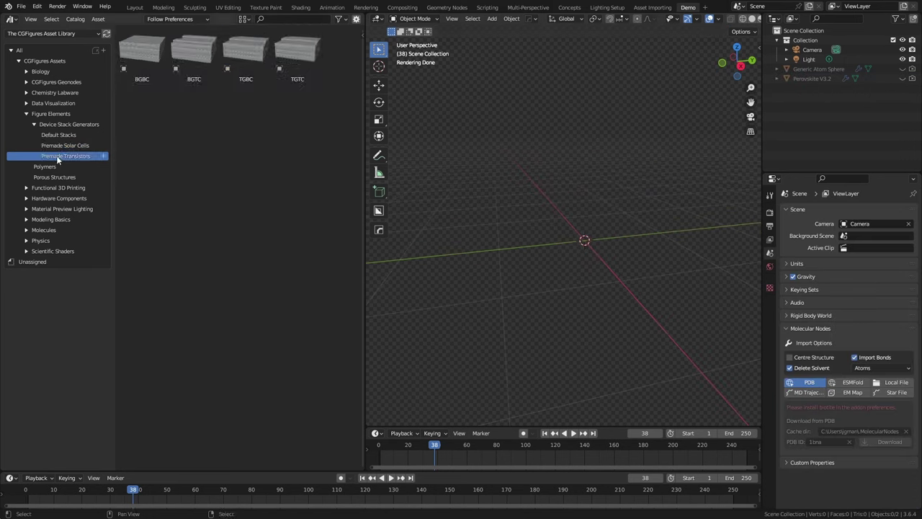
pyautogui.moveTo(191, 61); pyautogui.dragTo(503, 238)
pyautogui.hotkey('alt', 'g')
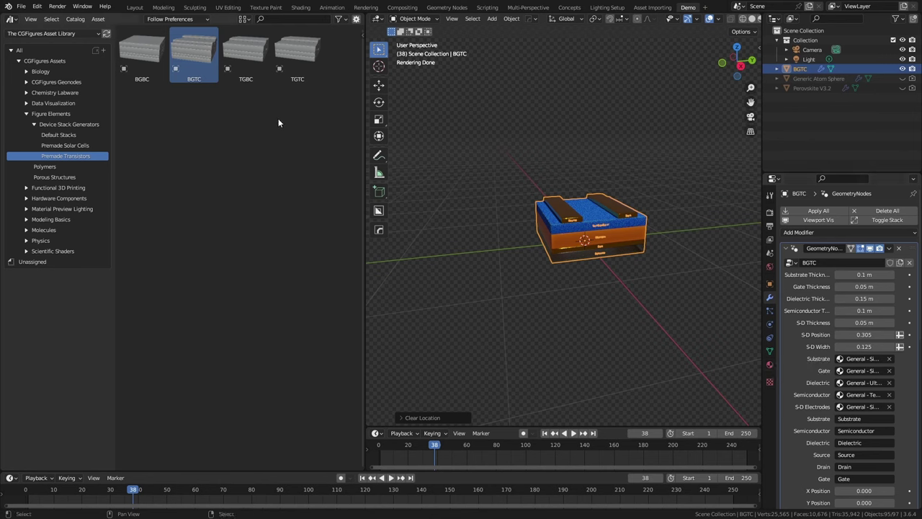
pyautogui.moveTo(245, 57); pyautogui.dragTo(446, 243)
pyautogui.moveTo(288, 52); pyautogui.dragTo(476, 256)
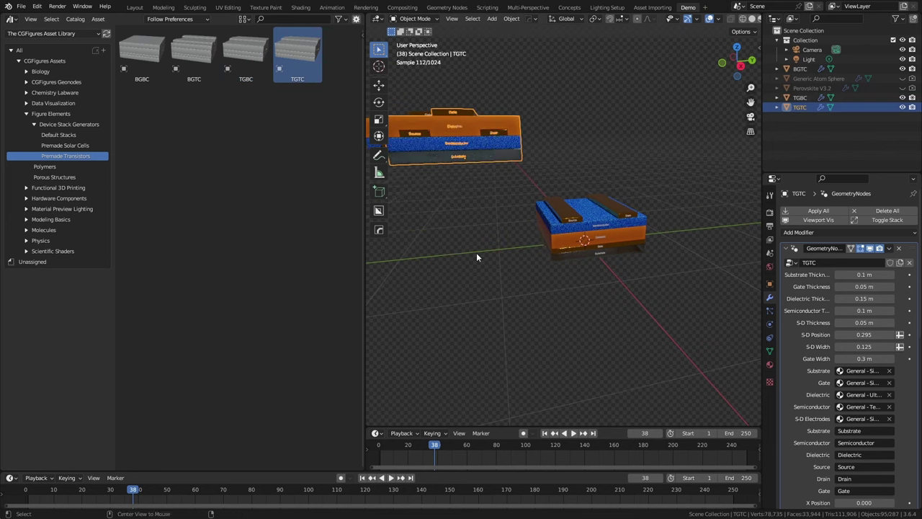
pyautogui.hotkey('alt', 'g')
pyautogui.press('g')
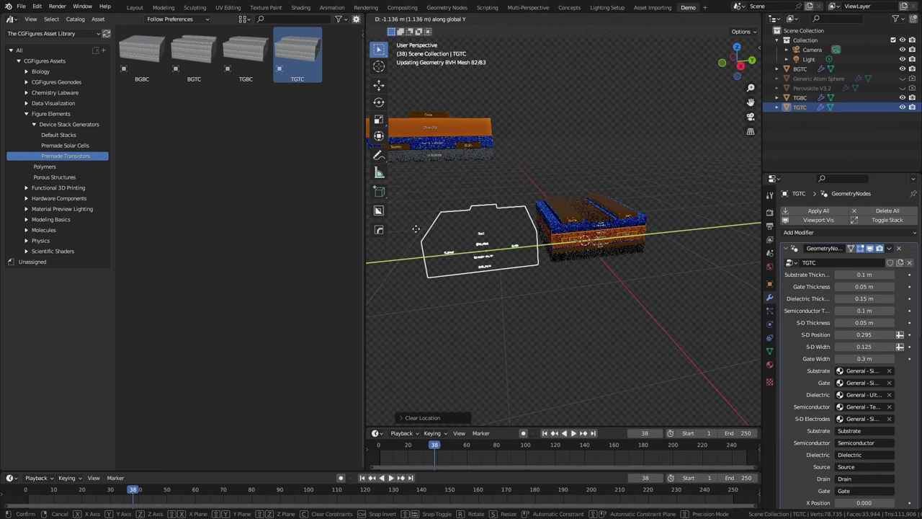
pyautogui.click(396, 239)
# Add the BGBC transistor at the origin and shift it to the right along Y.
pyautogui.moveTo(142, 54); pyautogui.dragTo(643, 310)
pyautogui.hotkey('alt', 'g')
pyautogui.press('g')
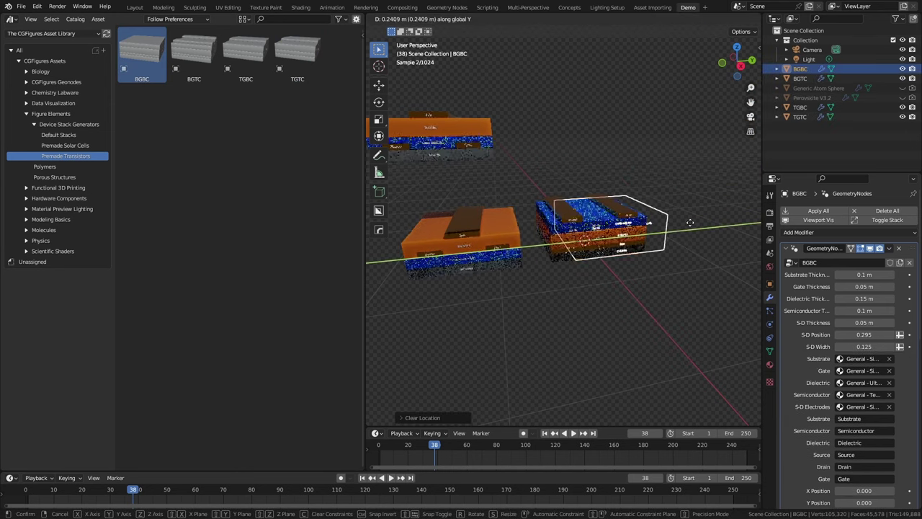
pyautogui.click(440, 131)
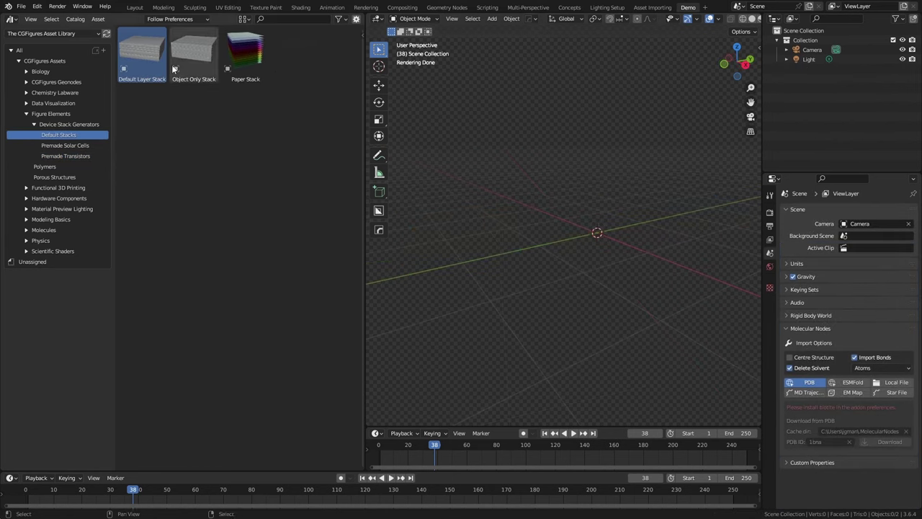
# Add the Object Only Stack at the world origin and switch to the Asset Importing workspace.
pyautogui.moveTo(193, 54); pyautogui.dragTo(596, 239)
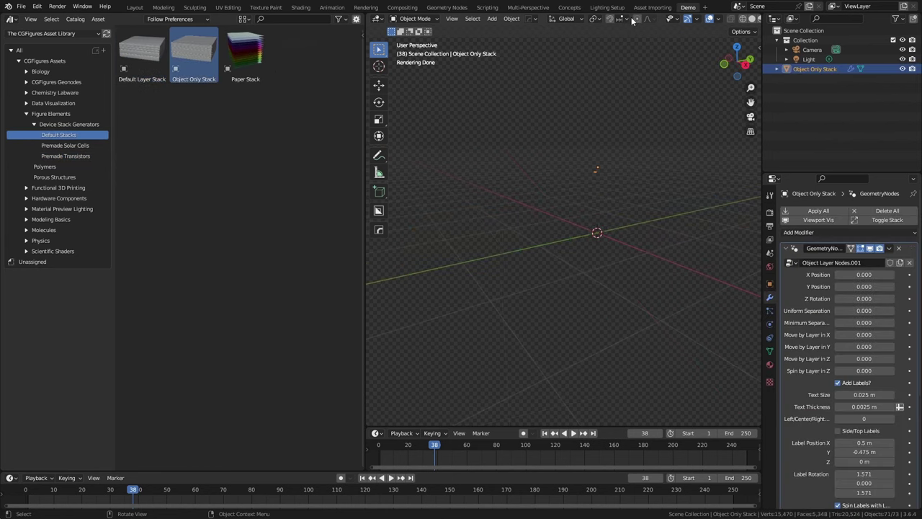
pyautogui.hotkey('alt', 'g')
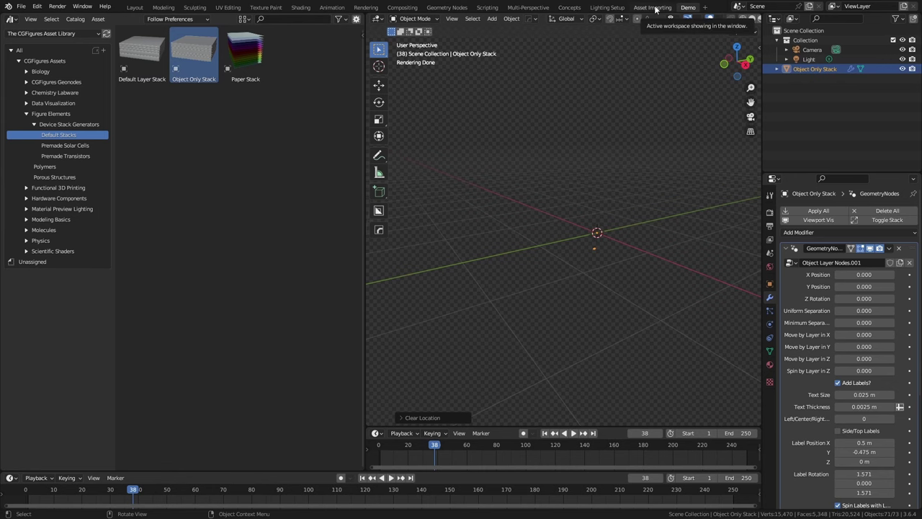
pyautogui.click(653, 8)
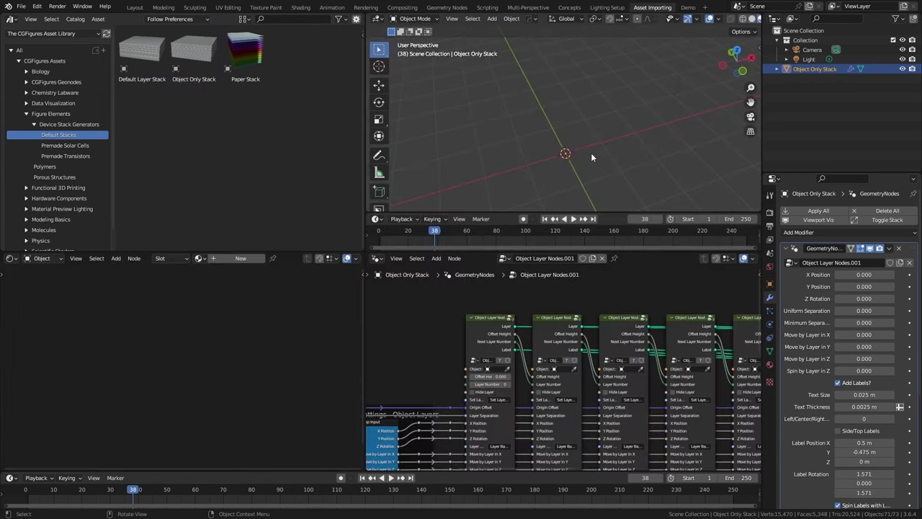
# Add a cube mesh and move it toward the upper left.
pyautogui.hotkey('shift', 's')
pyautogui.press('Escape')
pyautogui.hotkey('shift', 'a')
pyautogui.moveTo(510, 79)
pyautogui.click(548, 89)
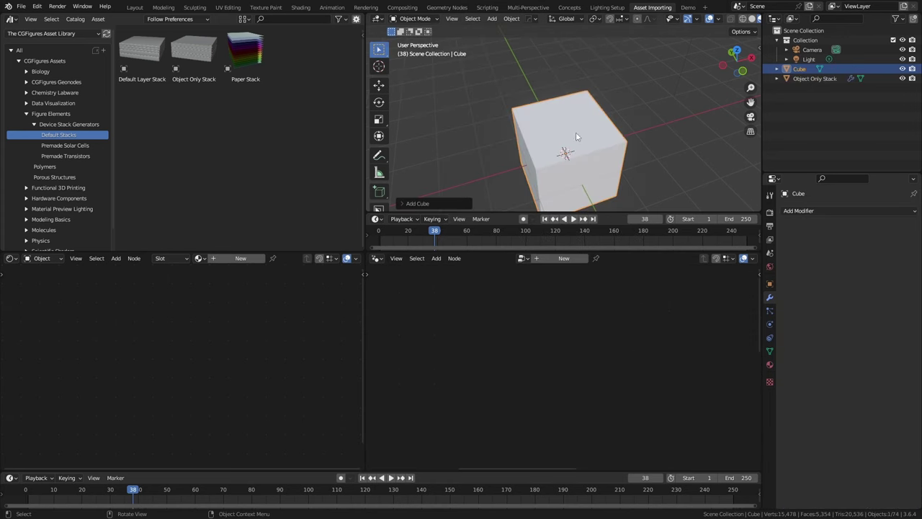
pyautogui.moveTo(580, 139); pyautogui.dragTo(460, 52)
# Add a torus raised vertically above the scene, then add a monkey head.
pyautogui.hotkey('shift', 'a')
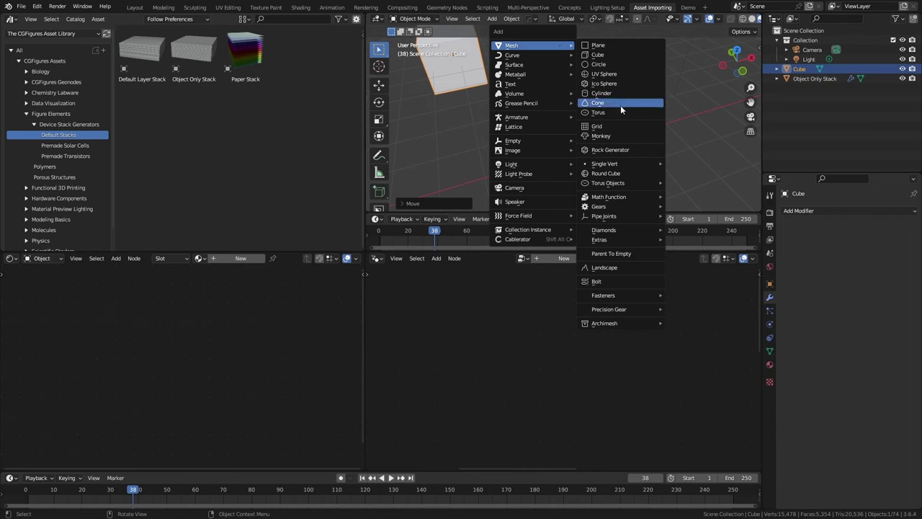
pyautogui.click(617, 106)
pyautogui.press('g')
pyautogui.hotkey('shift', 'z')
pyautogui.click(594, 79)
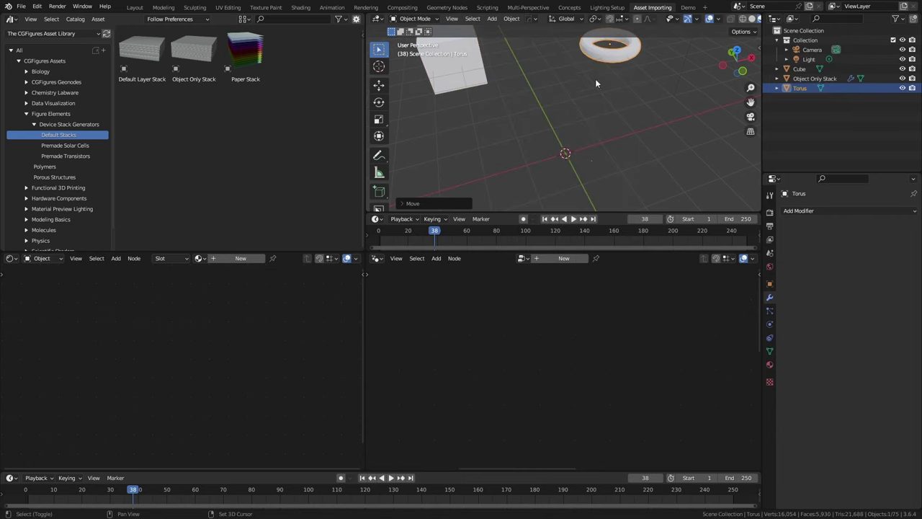
pyautogui.hotkey('shift', 'a')
pyautogui.moveTo(595, 79)
pyautogui.click(658, 170)
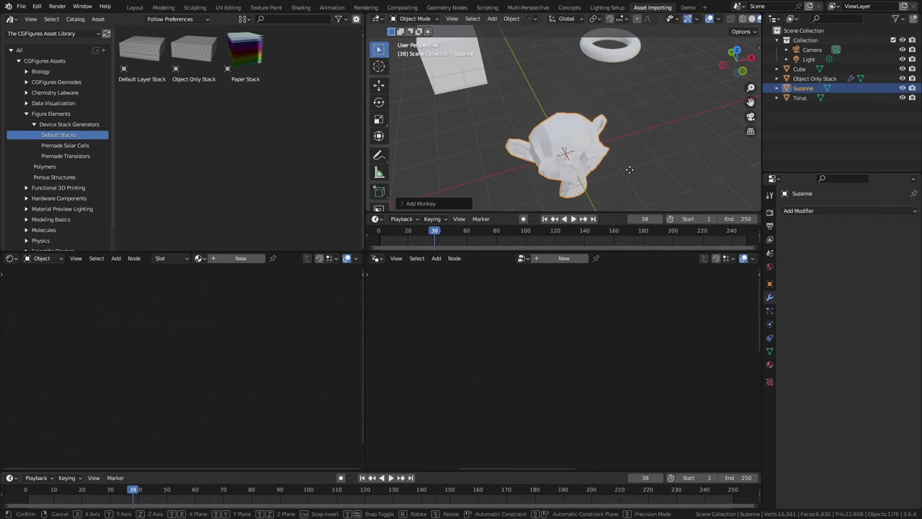
# Place the monkey to the right and assign Cube, Suzanne and Torus to the stack's three layers.
pyautogui.press('g')
pyautogui.click(749, 115)
pyautogui.click(821, 78)
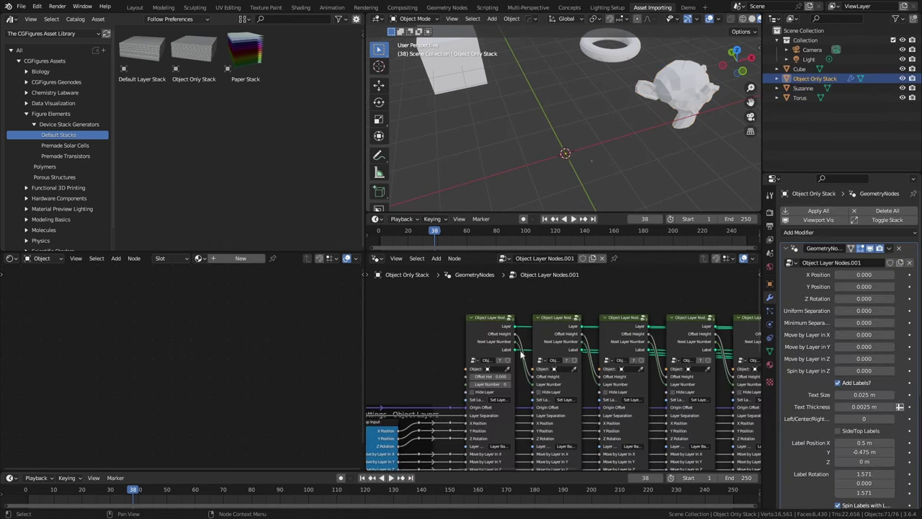
pyautogui.click(504, 368)
pyautogui.click(560, 382)
pyautogui.click(554, 369)
pyautogui.click(576, 405)
pyautogui.click(632, 371)
pyautogui.click(649, 414)
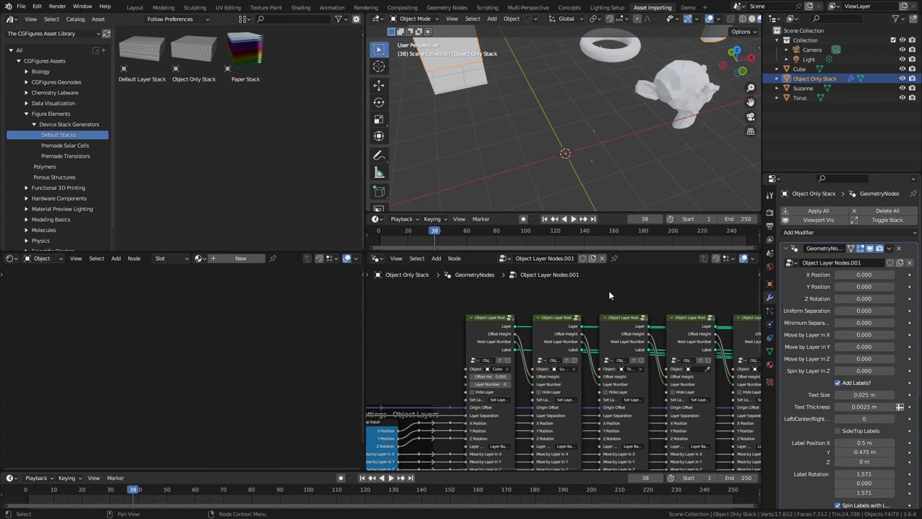
# Move the Torus, Suzanne and Cube to the world origin and hide all three.
pyautogui.click(800, 97)
pyautogui.keyDown('ctrl'); pyautogui.click(802, 88); pyautogui.keyUp('ctrl')
pyautogui.keyDown('ctrl'); pyautogui.click(795, 67); pyautogui.keyUp('ctrl')
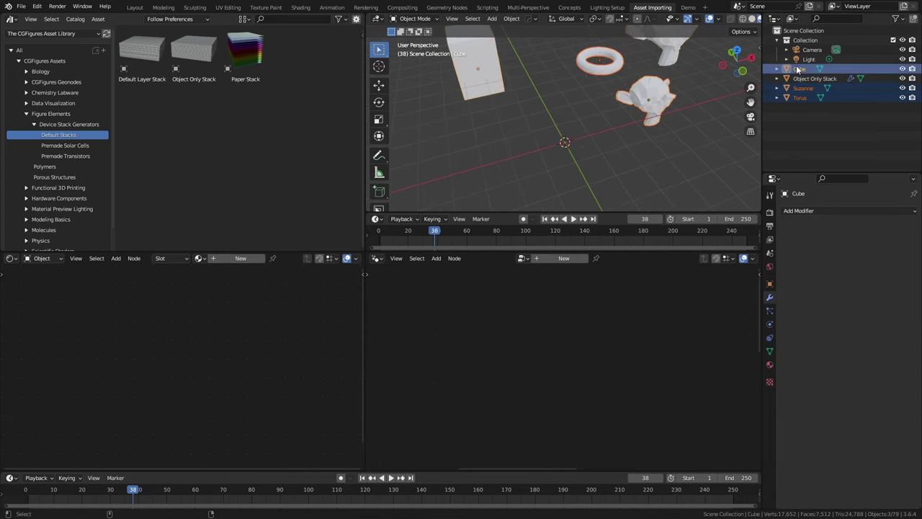
pyautogui.hotkey('alt', 'g')
pyautogui.click(901, 87)
pyautogui.click(902, 97)
pyautogui.click(902, 69)
# Preview shifting the stack layers along X from a front view, then delete the stack objects.
pyautogui.click(576, 117)
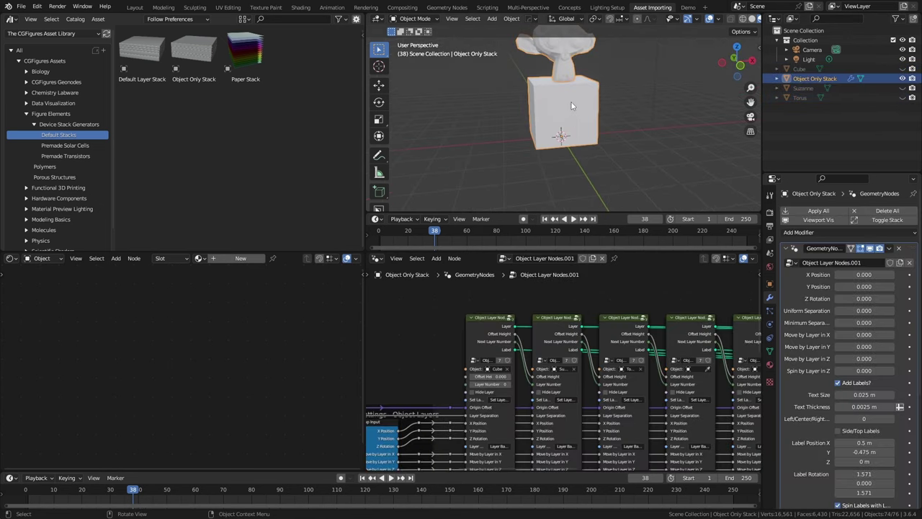
pyautogui.moveTo(577, 117); pyautogui.dragTo(584, 151, button='middle')
pyautogui.moveTo(593, 386); pyautogui.dragTo(600, 351, button='middle')
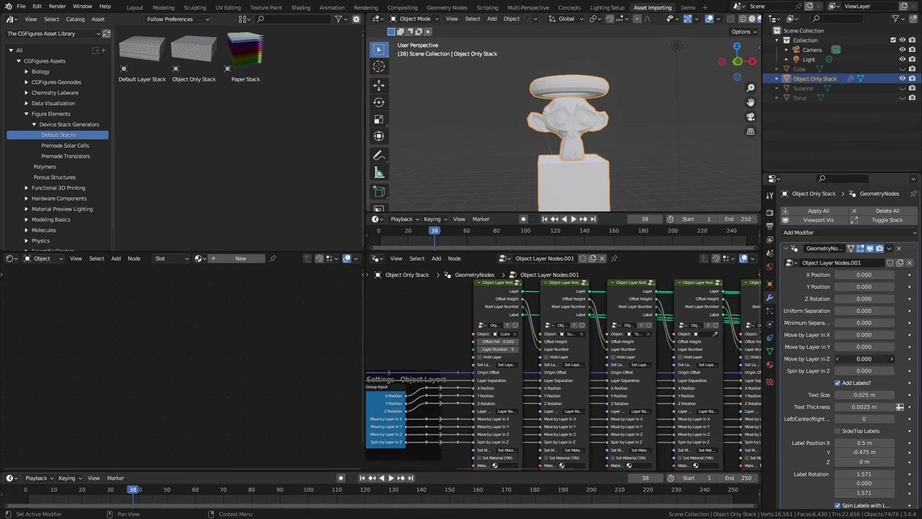
pyautogui.moveTo(841, 334); pyautogui.dragTo(863, 334)
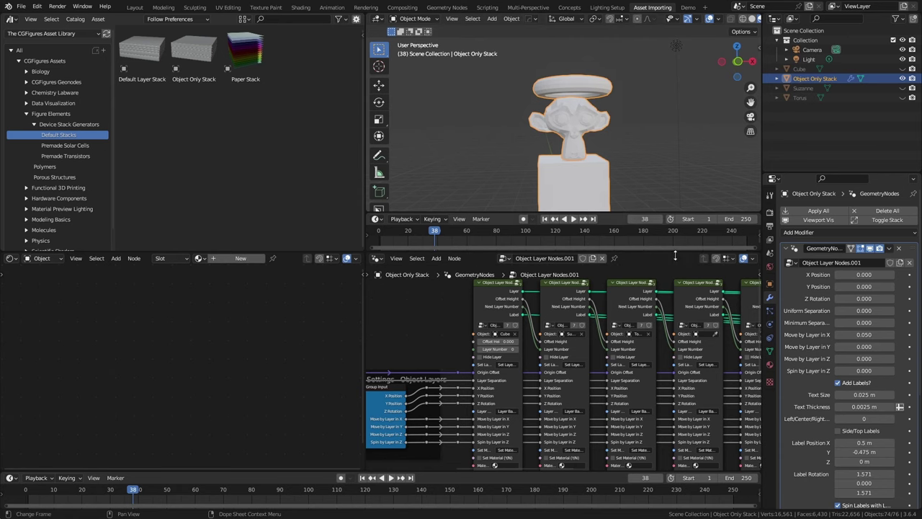
pyautogui.press('x')
pyautogui.click(595, 152)
# Switch to the Demo workspace and place the Default Layer Stack at the world origin.
pyautogui.hotkey('ctrl', 'pagedown')
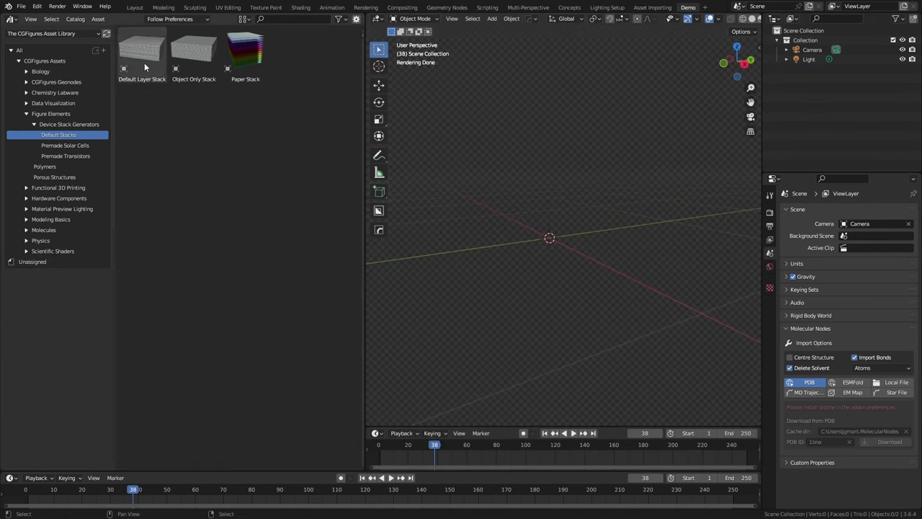
pyautogui.moveTo(143, 57); pyautogui.dragTo(544, 242)
pyautogui.hotkey('alt', 'g')
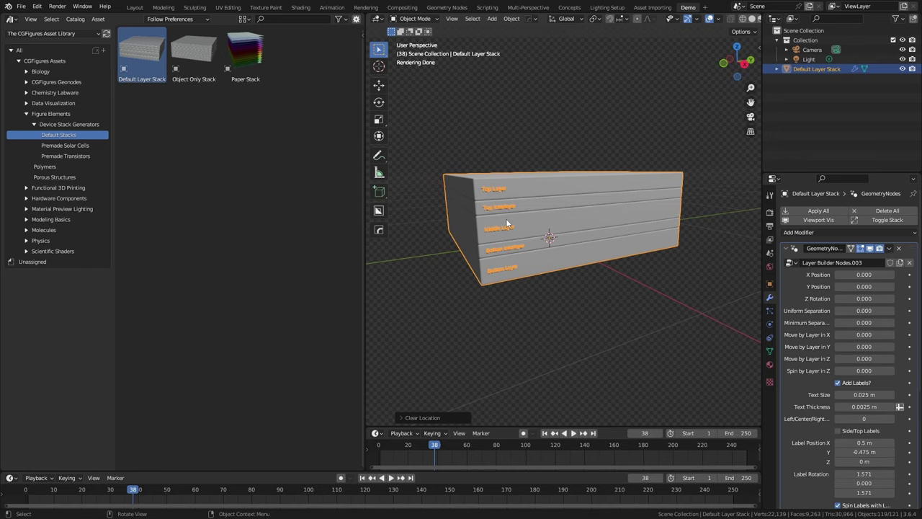
# Replace the layer stack with the Porous Separator asset, centred at the world origin.
pyautogui.press('x')
pyautogui.click(534, 284)
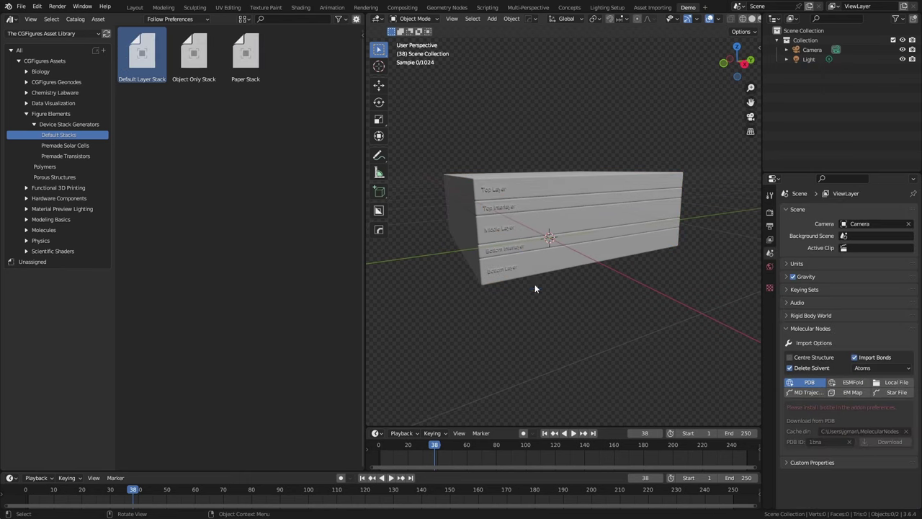
pyautogui.click(54, 177)
pyautogui.moveTo(141, 57); pyautogui.dragTo(551, 239)
pyautogui.hotkey('alt', 'g')
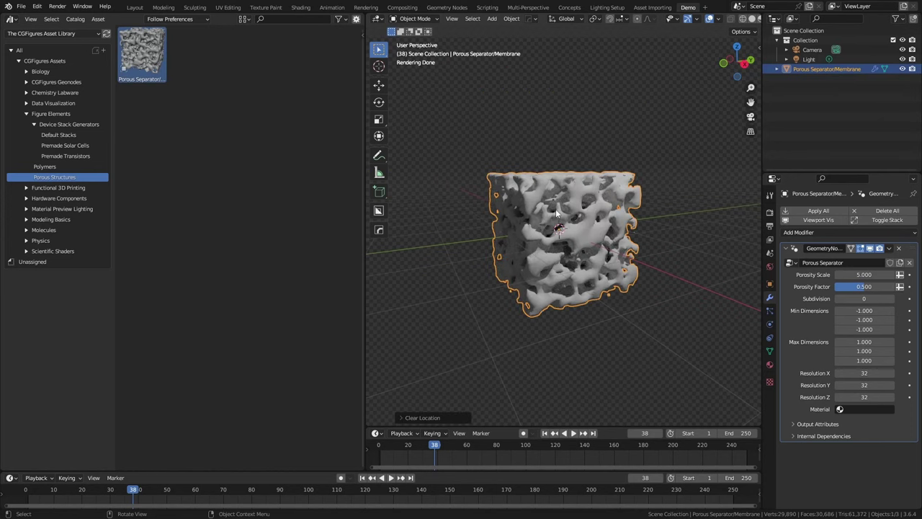
# Set Porosity Scale 4.950, minimum X dimension 0.514 and Frame Material, then delete the separator.
pyautogui.moveTo(566, 219); pyautogui.dragTo(634, 259, button='middle')
pyautogui.moveTo(857, 274); pyautogui.dragTo(899, 311)
pyautogui.moveTo(553, 248); pyautogui.dragTo(616, 263, button='middle')
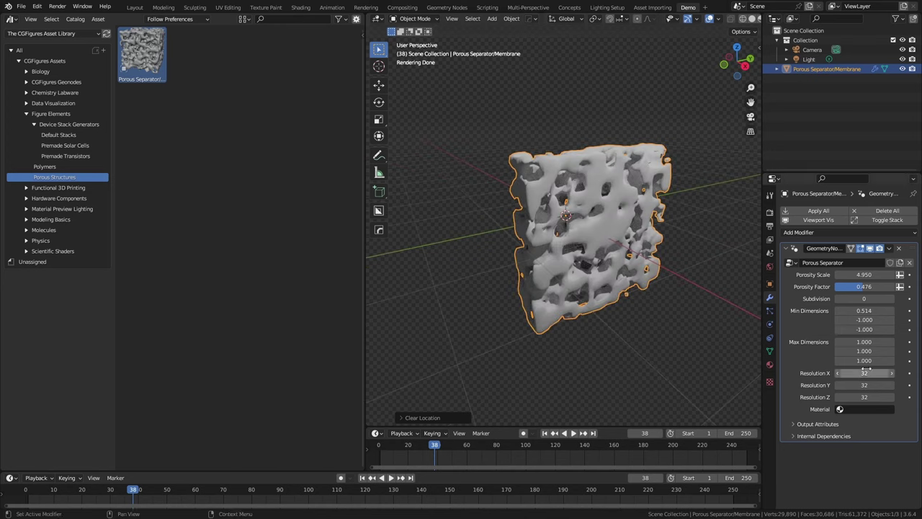
pyautogui.click(864, 409)
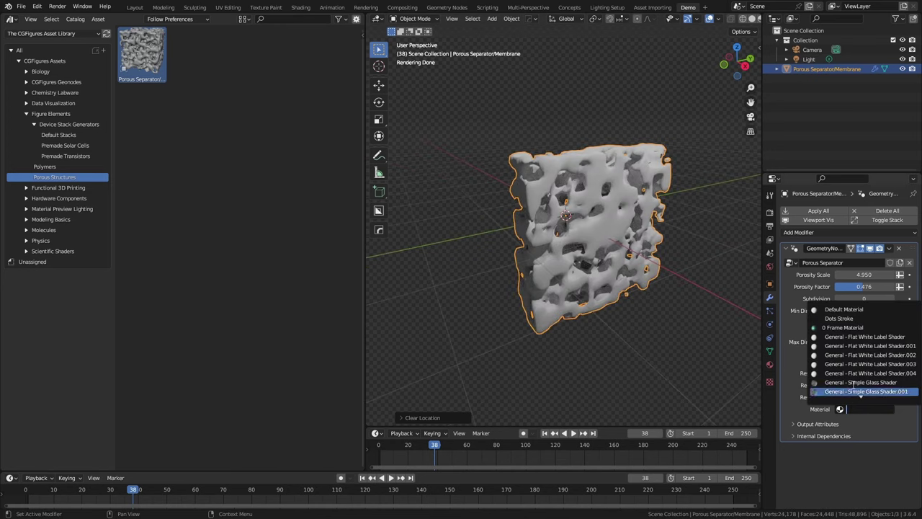
pyautogui.click(843, 327)
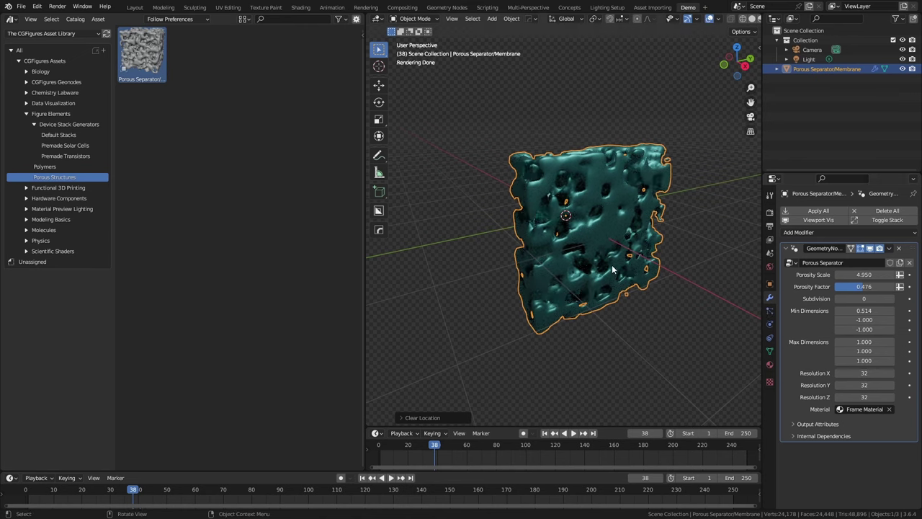
pyautogui.press('x')
pyautogui.click(612, 269)
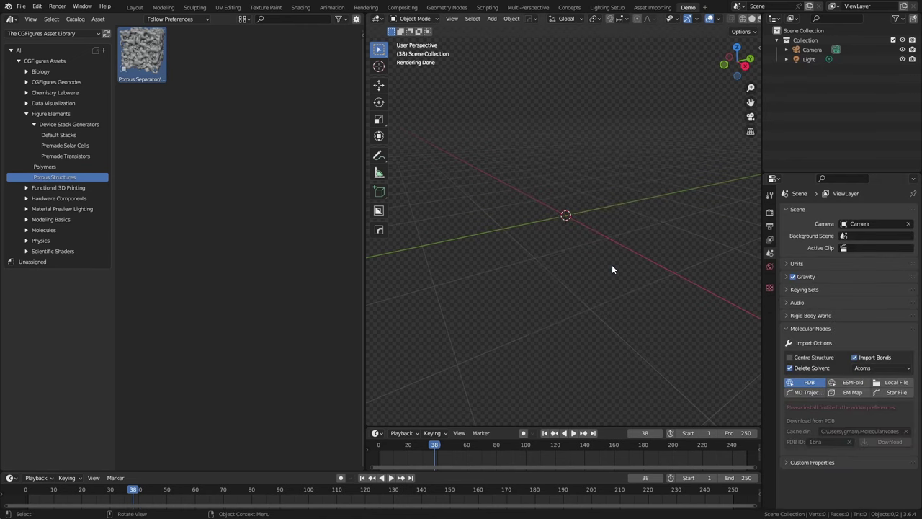
# Add the Beads on a String polymer and draw two extra bead strands in Edit Mode.
pyautogui.click(59, 166)
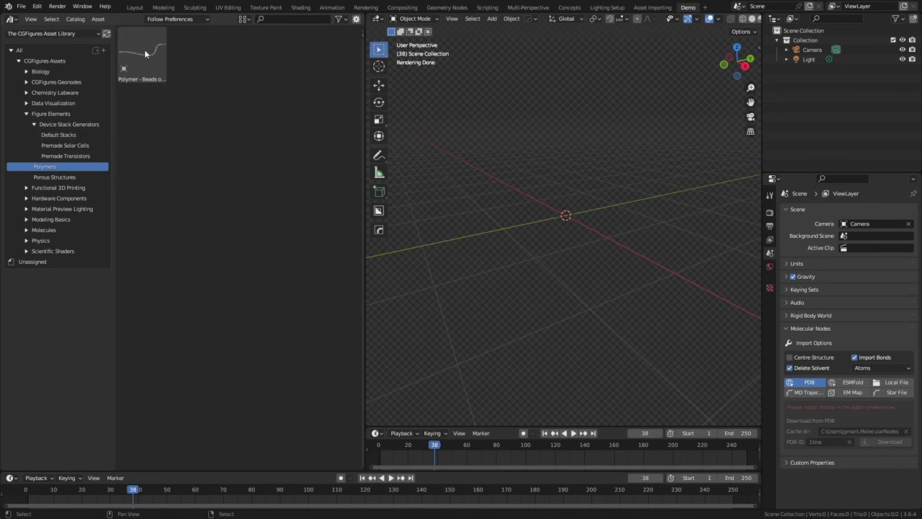
pyautogui.moveTo(144, 46); pyautogui.dragTo(556, 215)
pyautogui.moveTo(557, 215); pyautogui.dragTo(584, 218, button='middle')
pyautogui.press('Tab')
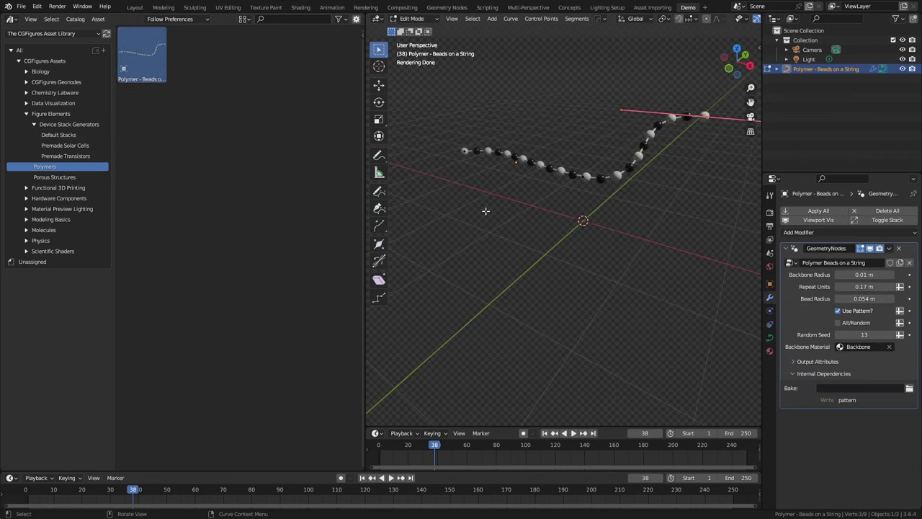
pyautogui.click(379, 190)
pyautogui.moveTo(512, 236); pyautogui.dragTo(692, 273)
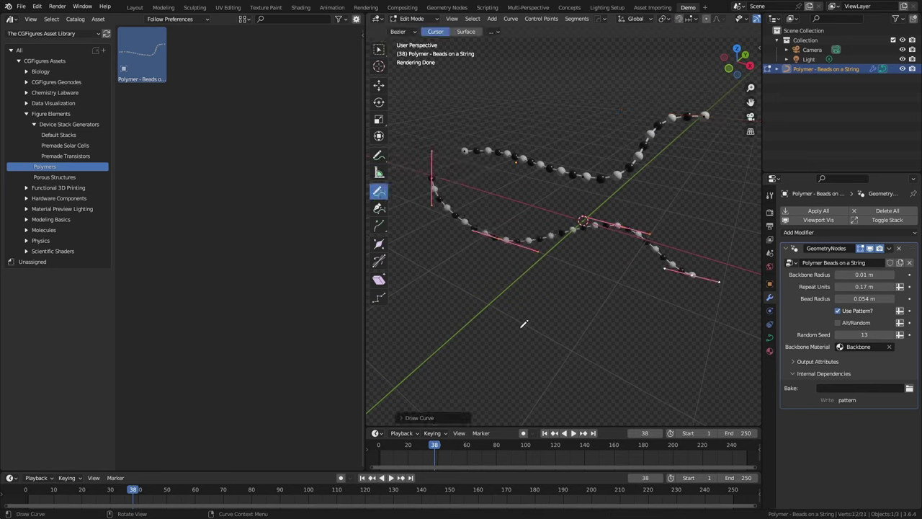
pyautogui.moveTo(522, 330)
pyautogui.mouseDown()
pyautogui.moveTo(529, 148)
pyautogui.moveTo(517, 74)
pyautogui.moveTo(631, 311)
pyautogui.mouseUp()
pyautogui.press('Tab')
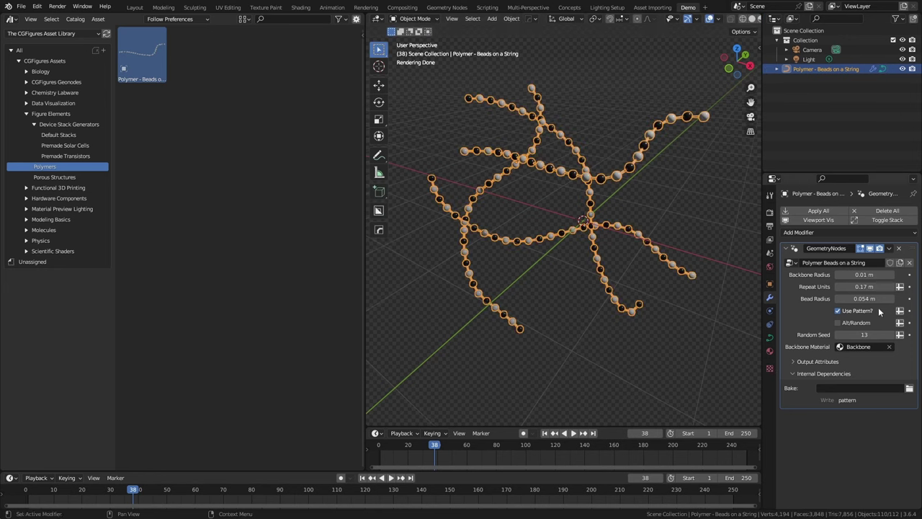
# Randomise the dark/light bead pattern with Random Seed 10 and thicken the polymer backbone.
pyautogui.click(839, 310)
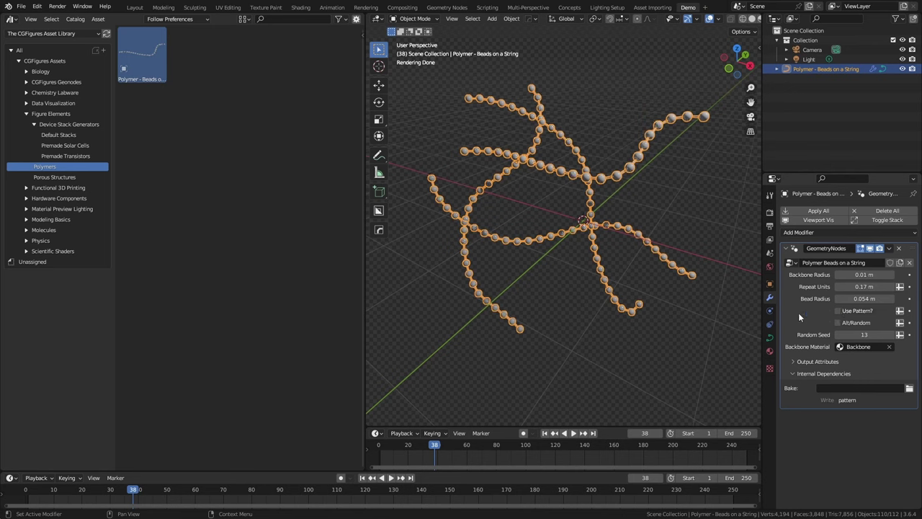
pyautogui.click(838, 309)
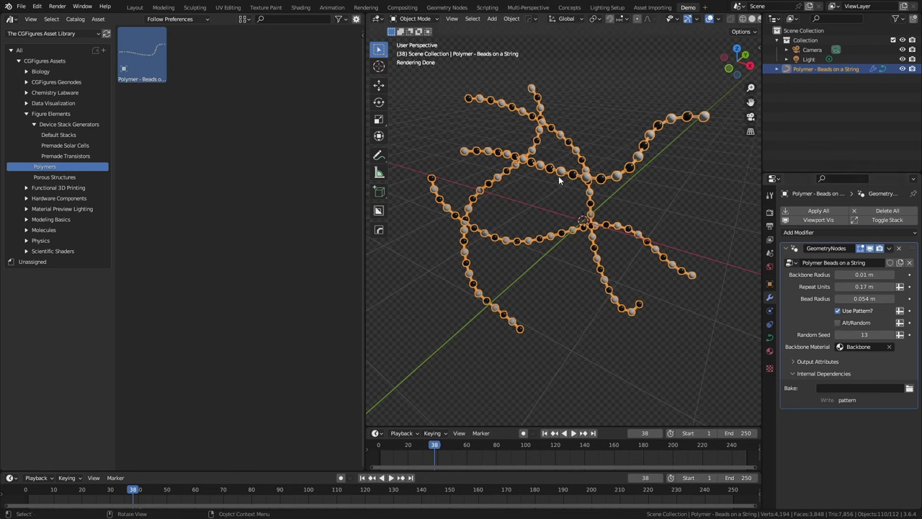
pyautogui.click(837, 324)
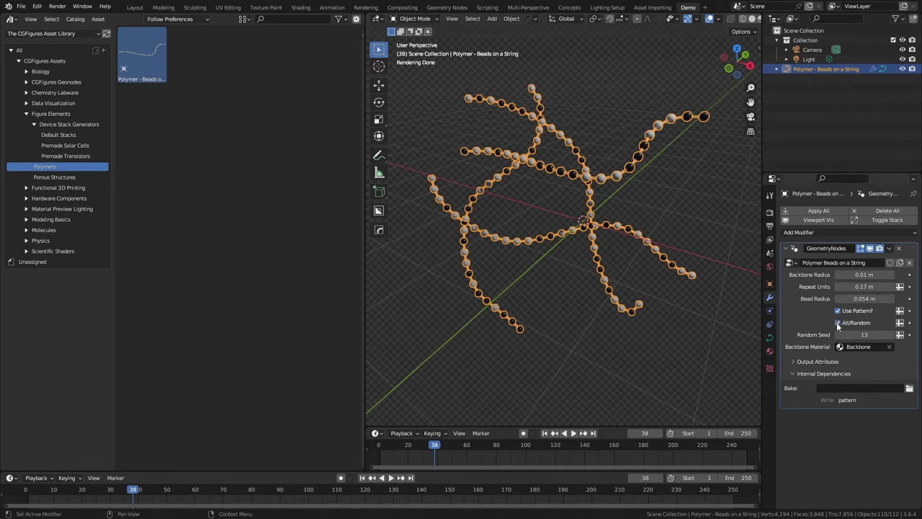
pyautogui.click(838, 334)
pyautogui.click(837, 334)
pyautogui.click(837, 334)
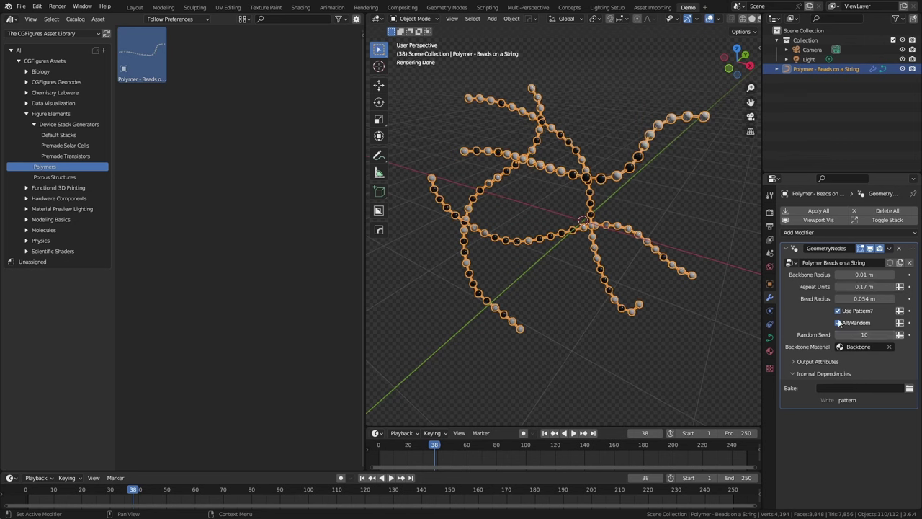
pyautogui.moveTo(865, 275); pyautogui.dragTo(882, 298)
pyautogui.moveTo(627, 216); pyautogui.dragTo(599, 188, button='middle')
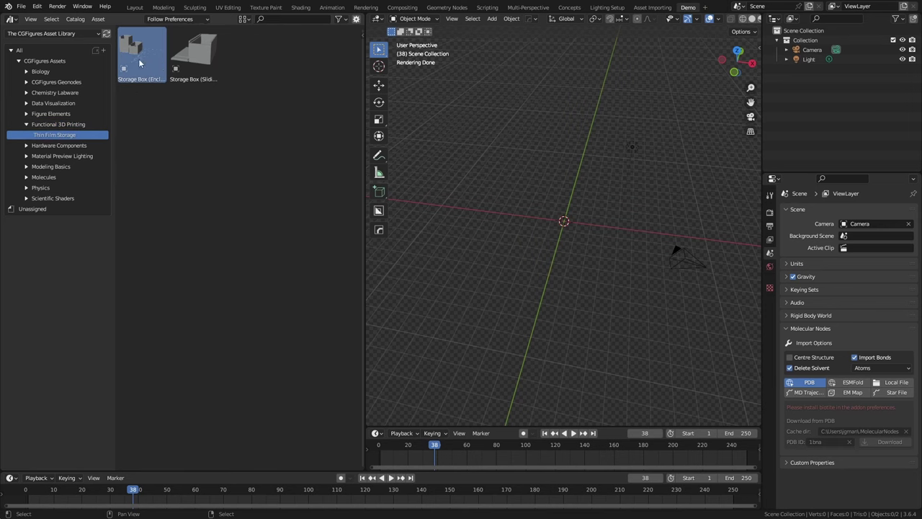
# Add the Storage Box (Enclosure Lid), inspect it from above, then delete it.
pyautogui.moveTo(139, 64); pyautogui.dragTo(566, 230)
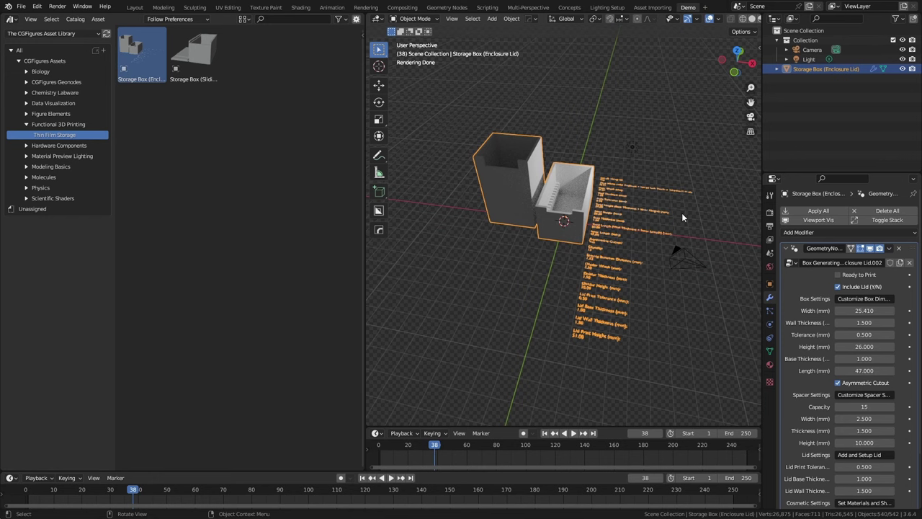
pyautogui.moveTo(648, 236); pyautogui.dragTo(648, 240, button='middle')
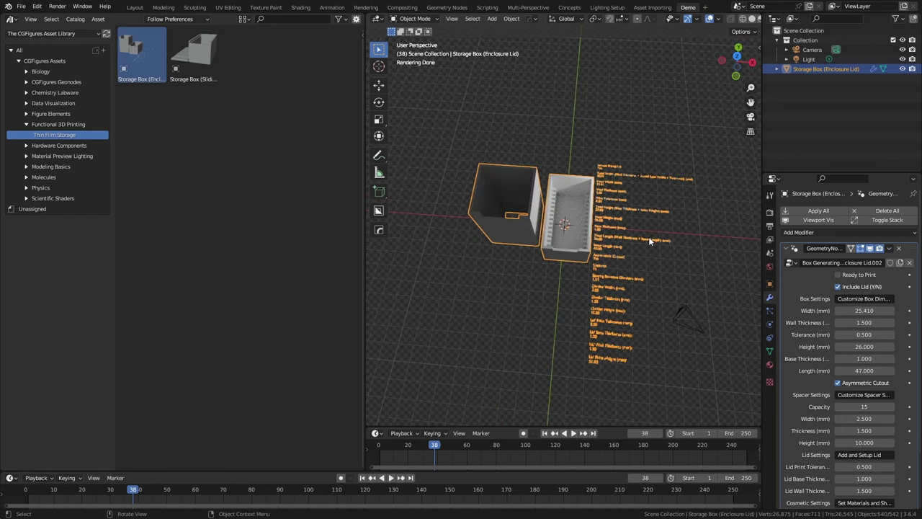
pyautogui.scroll(3, 648, 236)
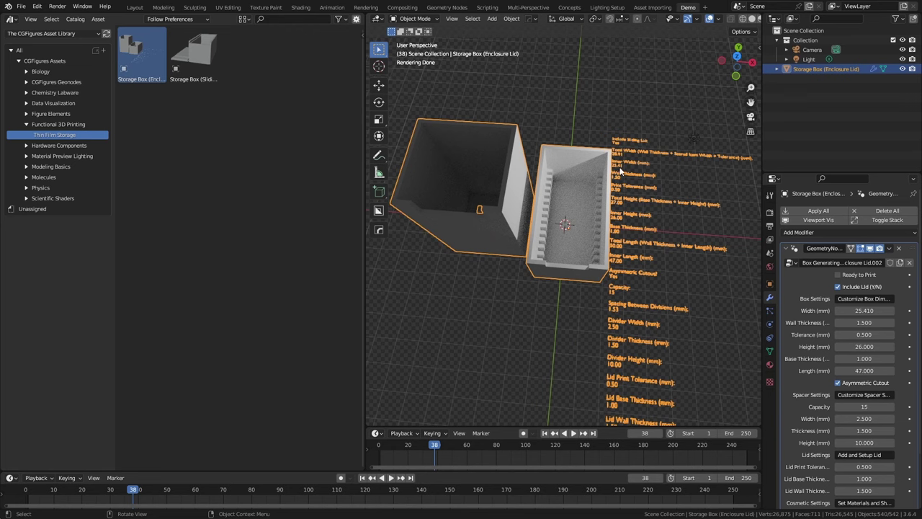
pyautogui.press('x')
pyautogui.click(560, 281)
# Add the Storage Box (Sliding Lid) at the world origin, inspect it, then delete it.
pyautogui.moveTo(193, 54); pyautogui.dragTo(565, 223)
pyautogui.hotkey('alt', 'g')
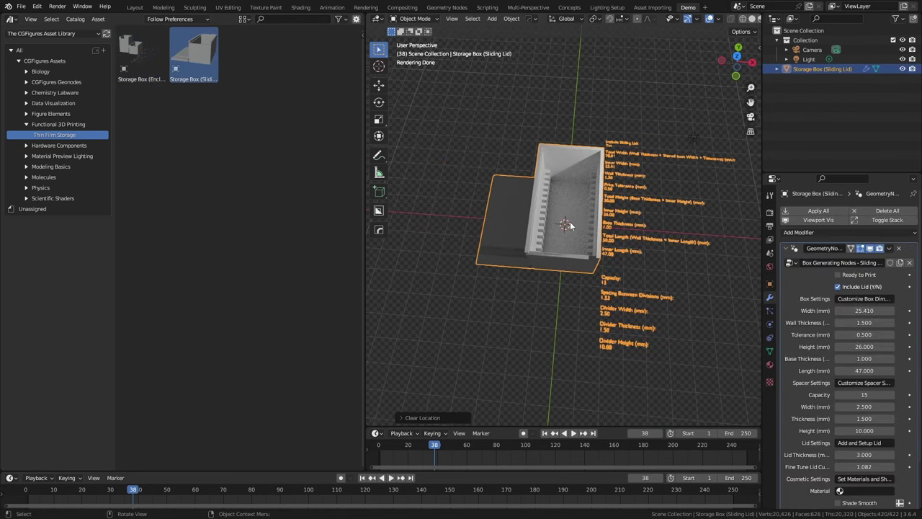
pyautogui.scroll(5, 569, 217)
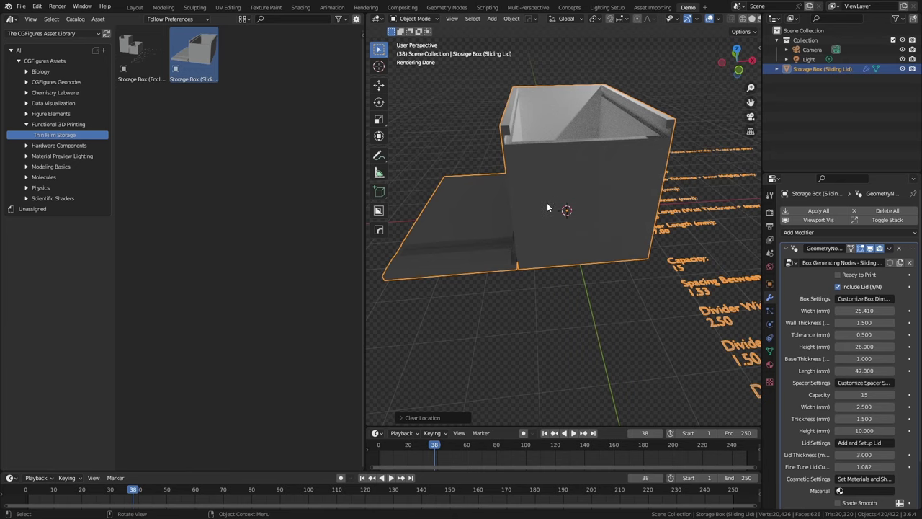
pyautogui.press('x')
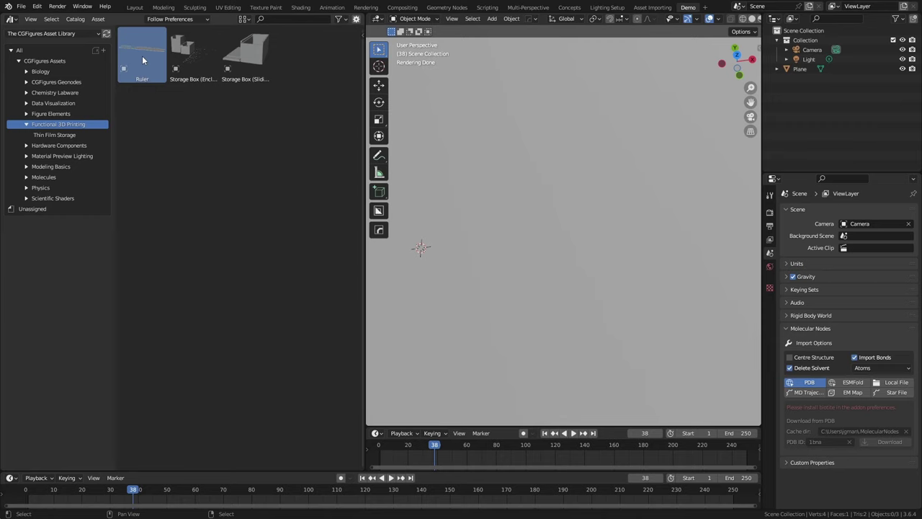
# Place the Ruler asset at the world origin.
pyautogui.moveTo(142, 56); pyautogui.dragTo(472, 229)
pyautogui.hotkey('alt', 'g')
pyautogui.click(472, 272)
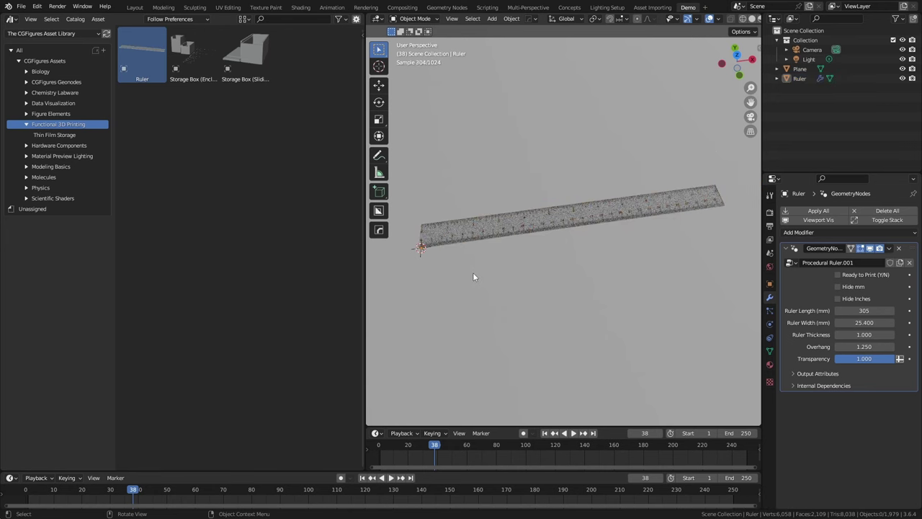
pyautogui.scroll(6, 525, 268)
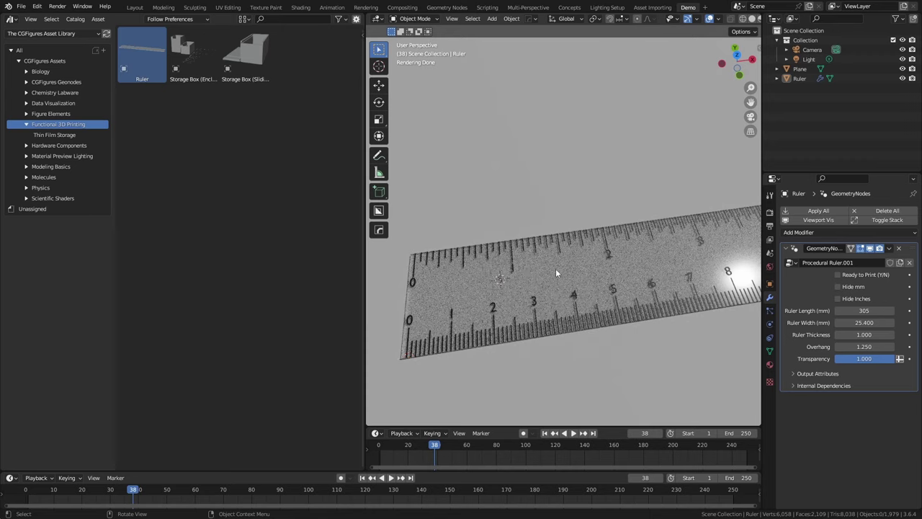
pyautogui.moveTo(556, 268)
pyautogui.mouseDown(button='middle')
pyautogui.moveTo(640, 255)
pyautogui.moveTo(567, 270)
pyautogui.mouseUp(button='middle')
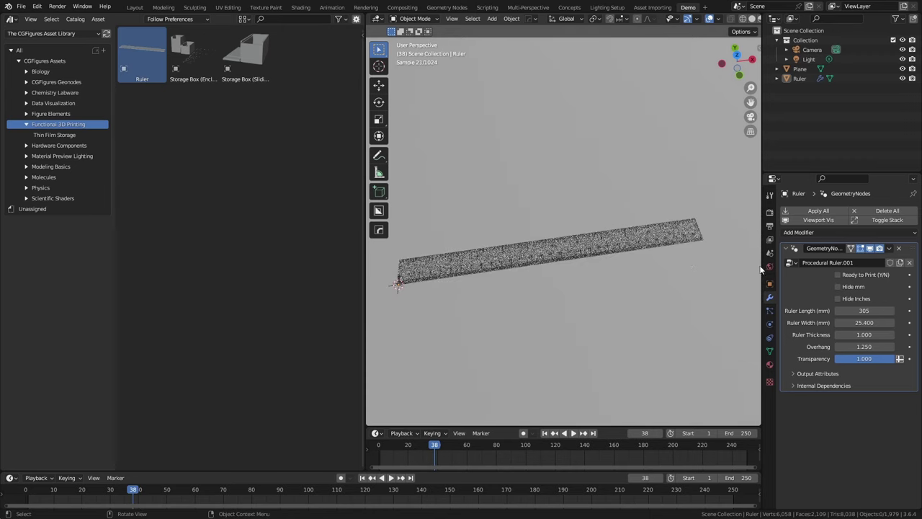
# Set the Ruler Length to 610.
pyautogui.click(859, 309)
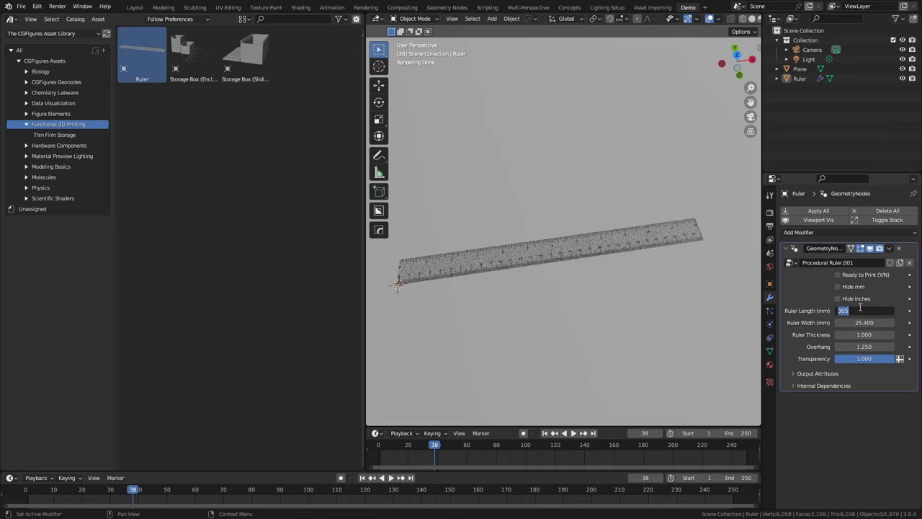
pyautogui.write('610')
pyautogui.press('Return')
pyautogui.moveTo(623, 268); pyautogui.dragTo(513, 286, button='middle')
pyautogui.scroll(4, 541, 284)
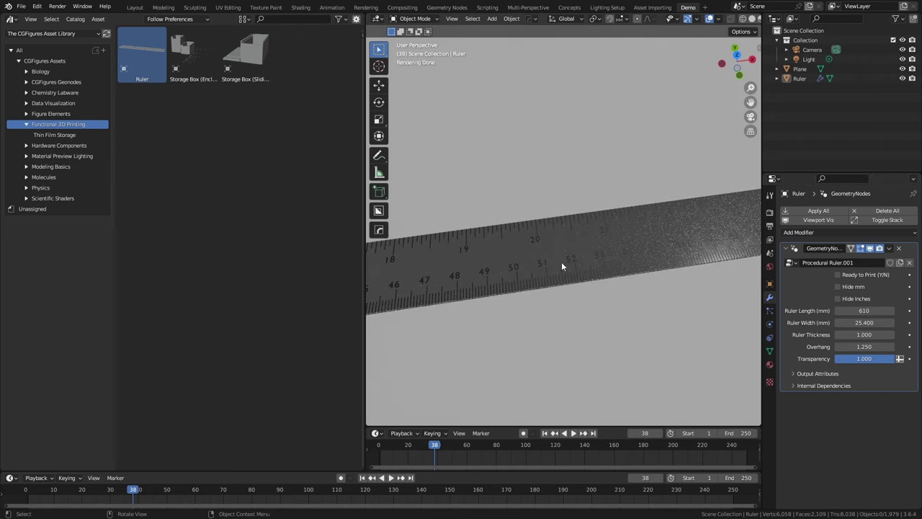
pyautogui.moveTo(562, 264)
pyautogui.mouseDown(button='middle')
pyautogui.moveTo(479, 280)
pyautogui.moveTo(560, 268)
pyautogui.mouseUp(button='middle')
# Frame the ruler in rendered shading and make it partly transparent, about 0.307.
pyautogui.press('`')
pyautogui.click(559, 256)
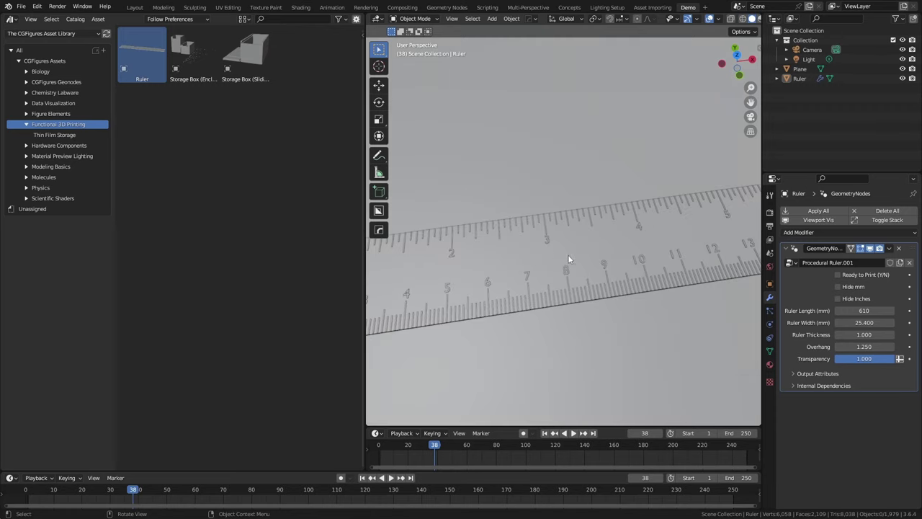
pyautogui.scroll(-5, 566, 252)
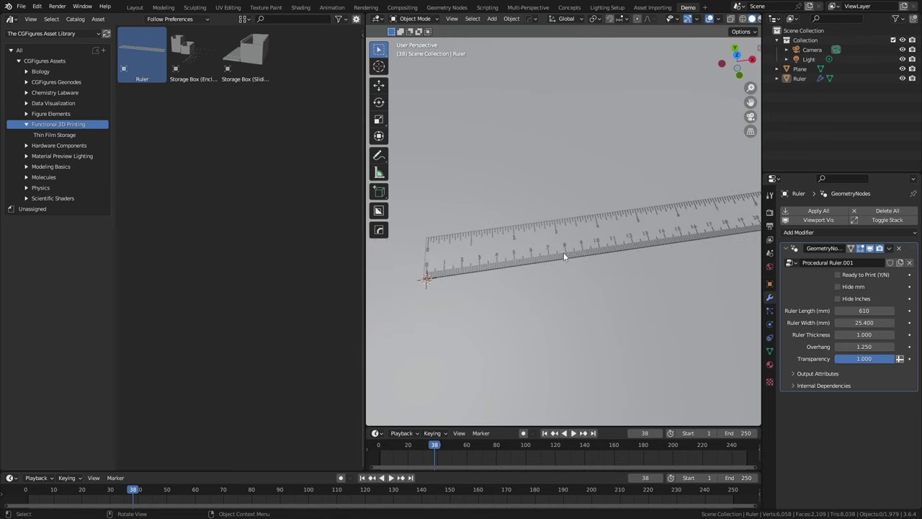
pyautogui.press('z')
pyautogui.click(487, 252)
pyautogui.click(467, 255)
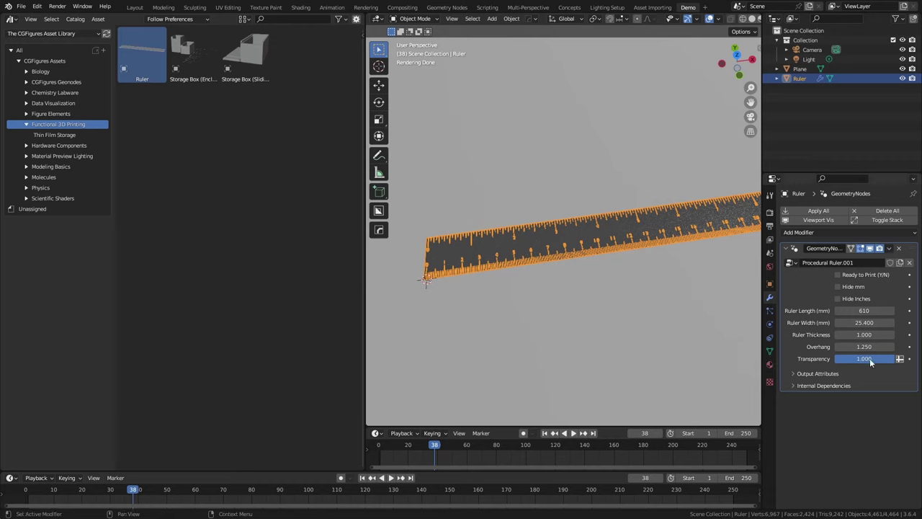
pyautogui.moveTo(875, 358); pyautogui.dragTo(836, 358)
# Select the Plane and view it from top orthographic, centred on the strip's end.
pyautogui.click(579, 312)
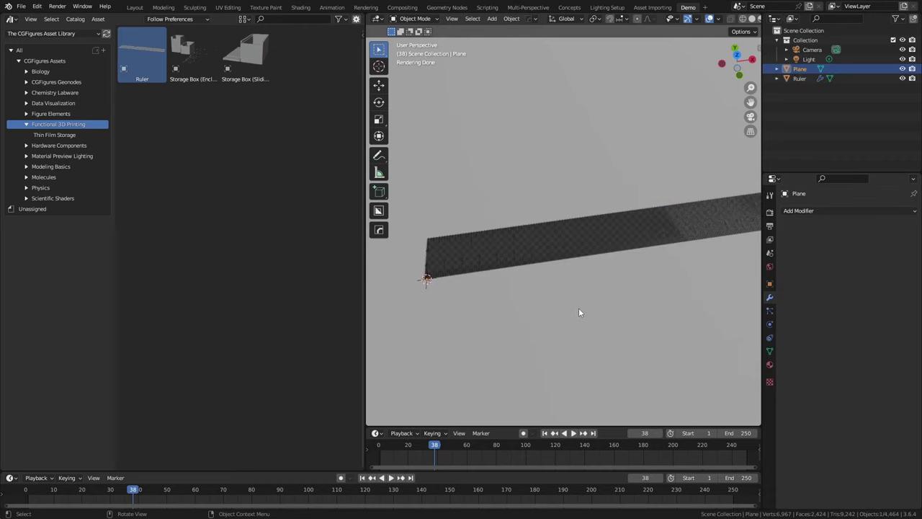
pyautogui.press('KP_7')
pyautogui.keyDown('shift'); pyautogui.moveTo(576, 313); pyautogui.dragTo(552, 271, button='middle'); pyautogui.keyUp('shift')
pyautogui.scroll(2, 552, 272)
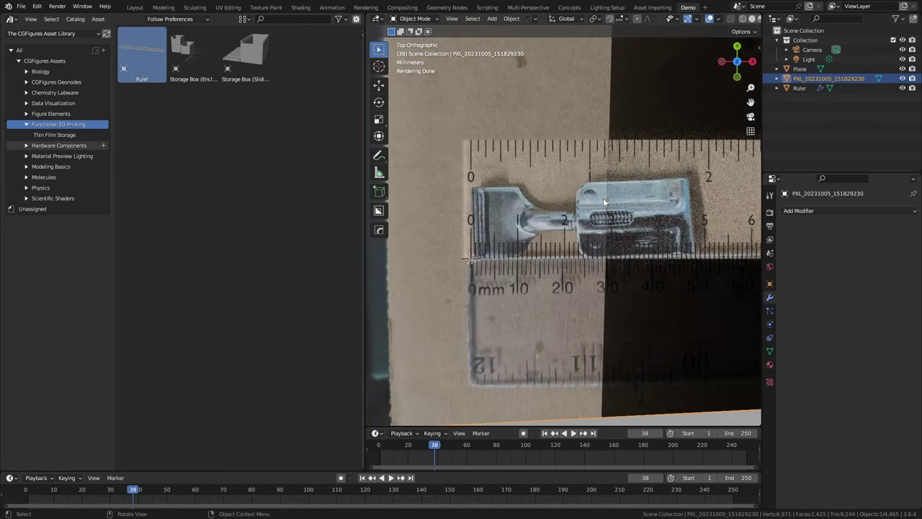
# Set the Ruler's transparency to 0.
pyautogui.click(564, 186)
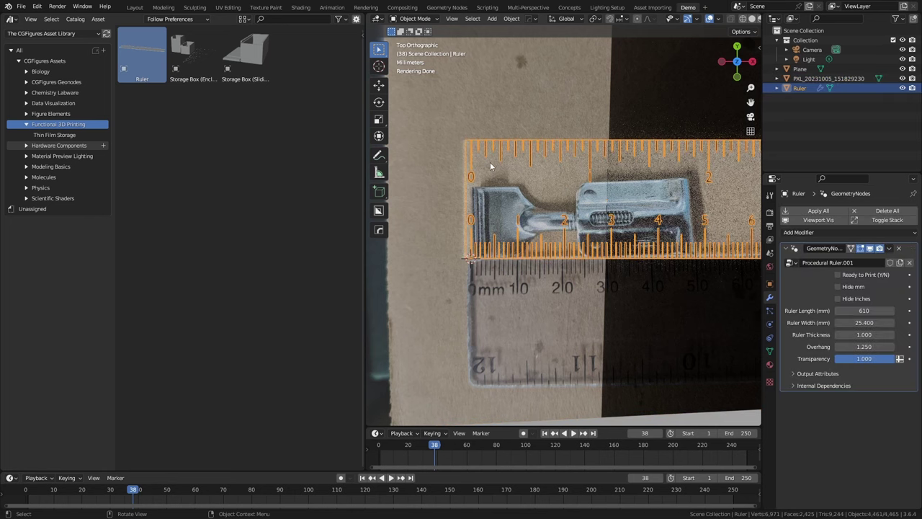
pyautogui.click(886, 359)
pyautogui.write('0')
pyautogui.press('Return')
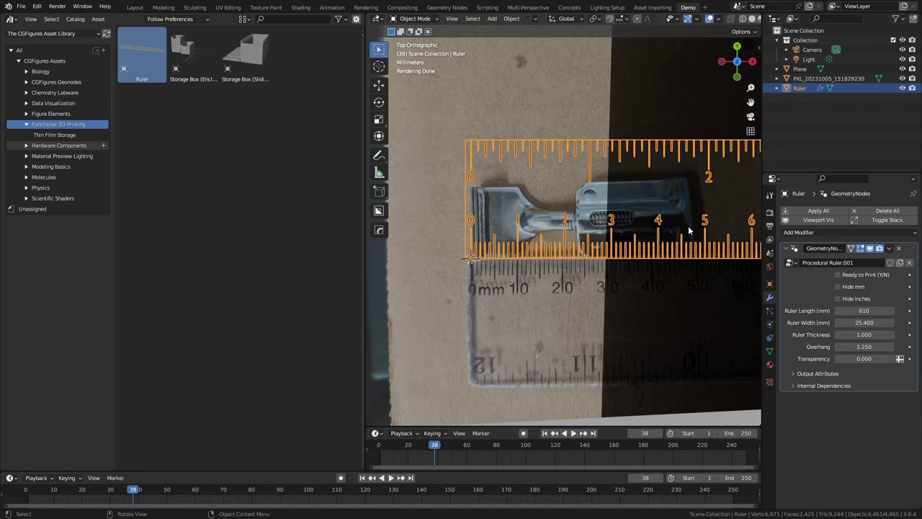
# Toggle the Ruler's Shadow ray visibility on and back off.
pyautogui.click(769, 283)
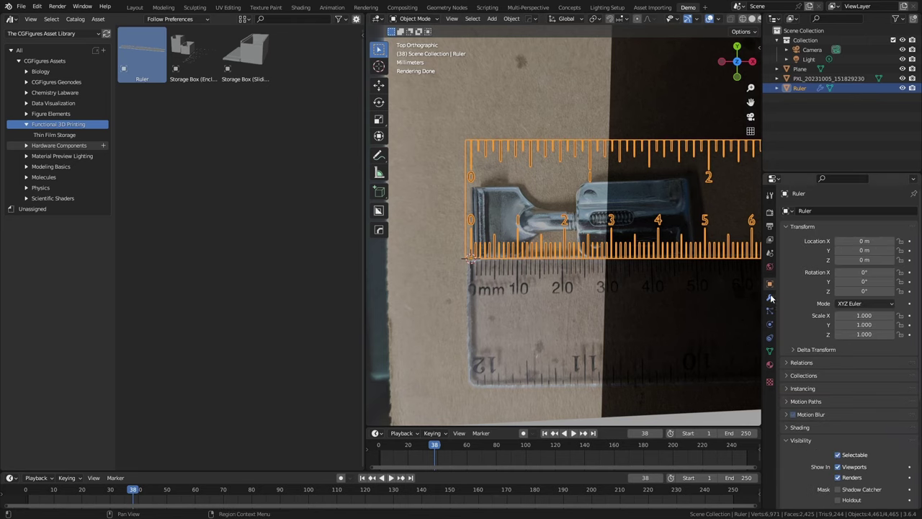
pyautogui.click(799, 439)
pyautogui.scroll(-5, 798, 438)
pyautogui.click(802, 432)
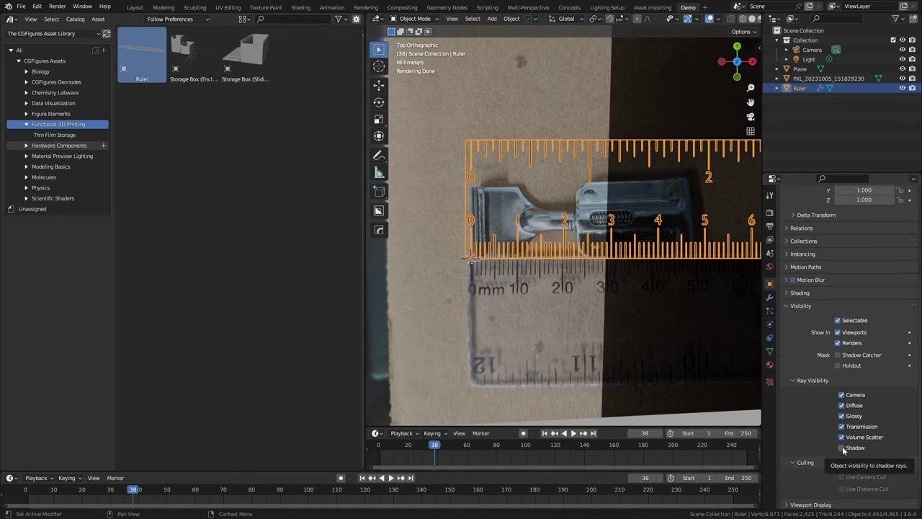
pyautogui.click(842, 447)
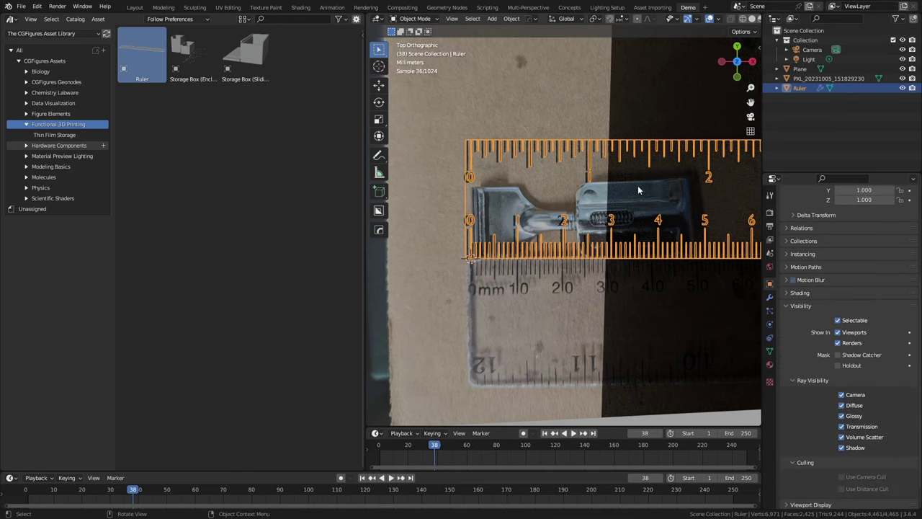
pyautogui.click(842, 448)
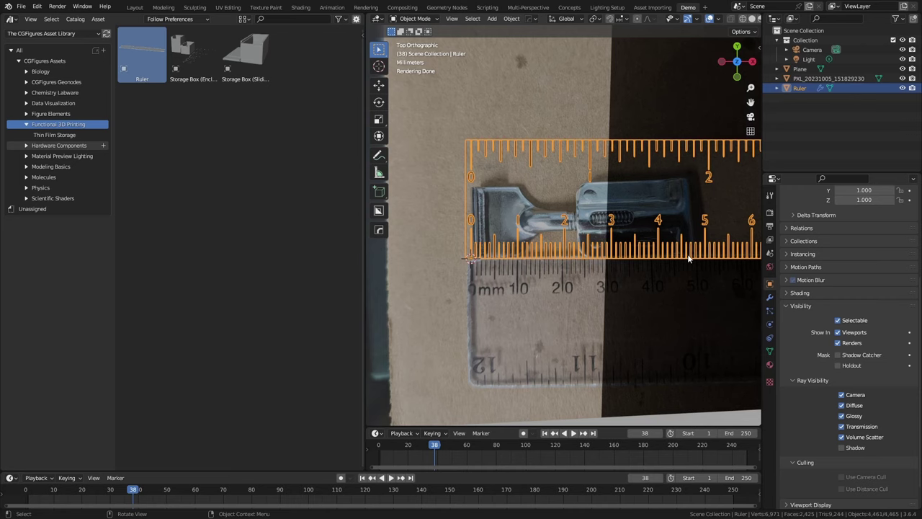
pyautogui.scroll(-3, 633, 261)
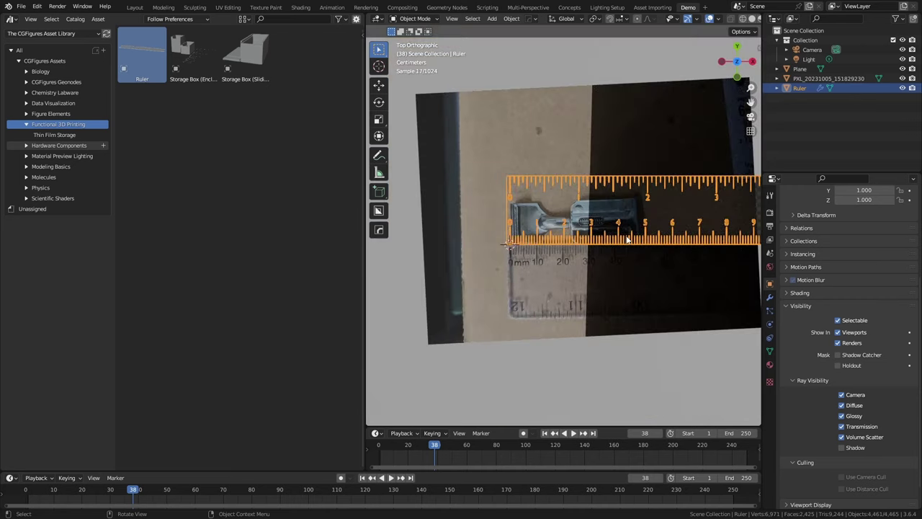
# Enable Ready to Print (Y/N) in the ruler's generator settings.
pyautogui.click(769, 297)
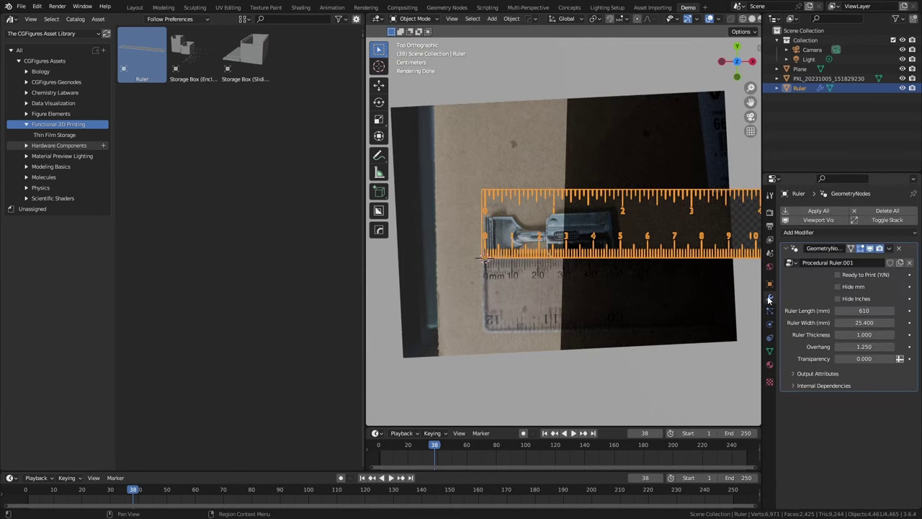
pyautogui.click(838, 275)
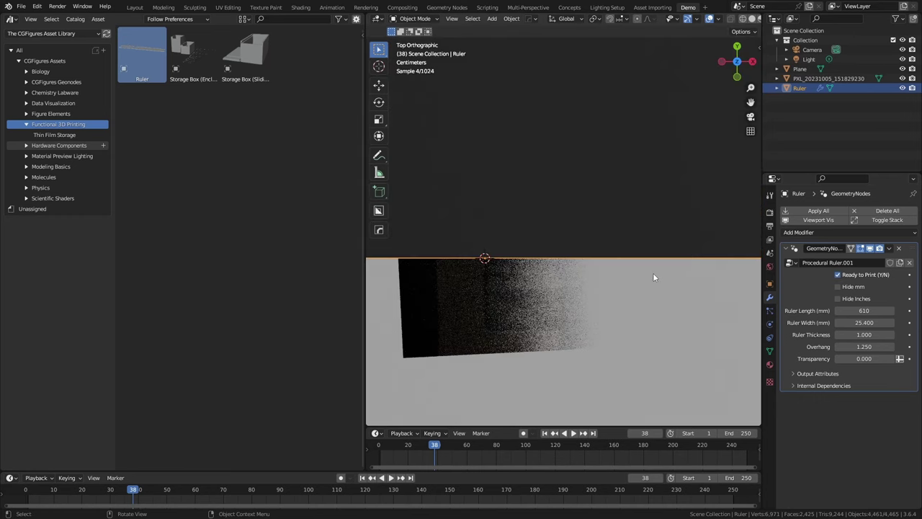
pyautogui.scroll(-5, 652, 268)
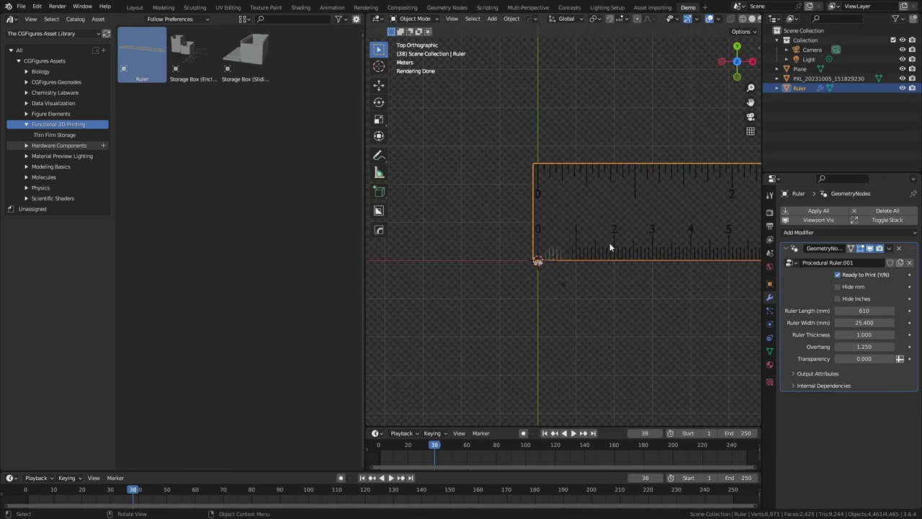
# Review the File > Export formats, then zoom in on the ruler's corner.
pyautogui.click(22, 6)
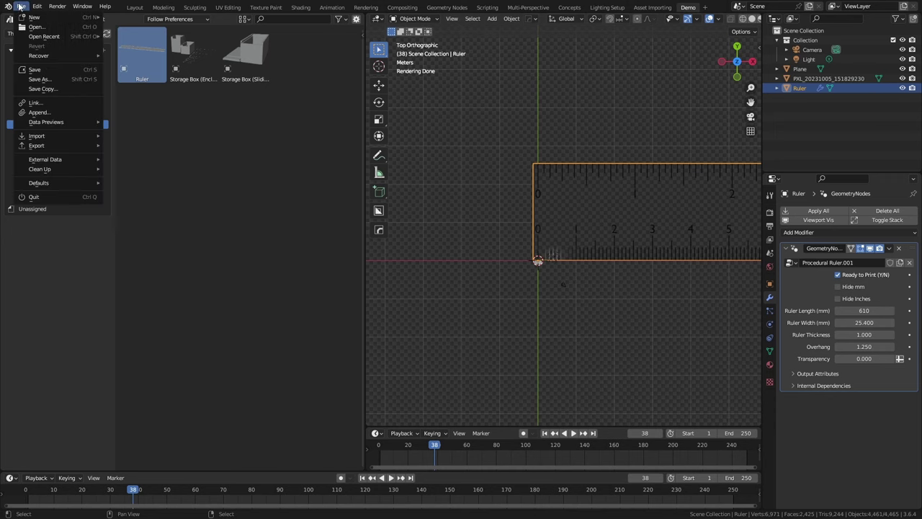
pyautogui.moveTo(88, 149)
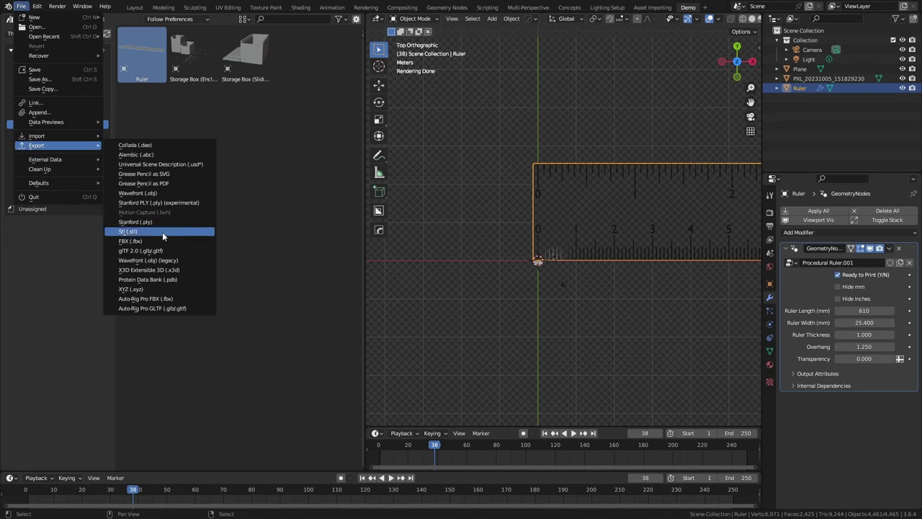
pyautogui.keyDown('shift'); pyautogui.moveTo(591, 277); pyautogui.dragTo(514, 308, button='middle'); pyautogui.keyUp('shift')
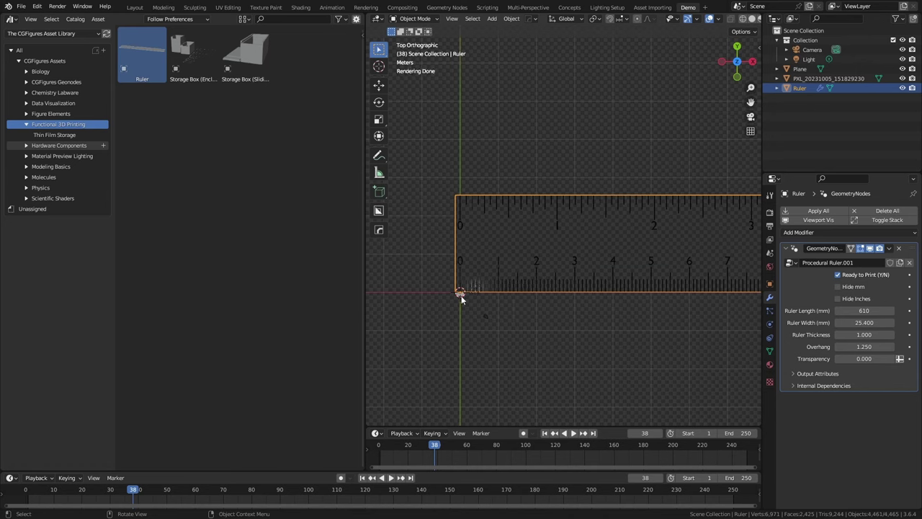
pyautogui.keyDown('ctrl'); pyautogui.moveTo(533, 285); pyautogui.dragTo(659, 249, button='middle'); pyautogui.keyUp('ctrl')
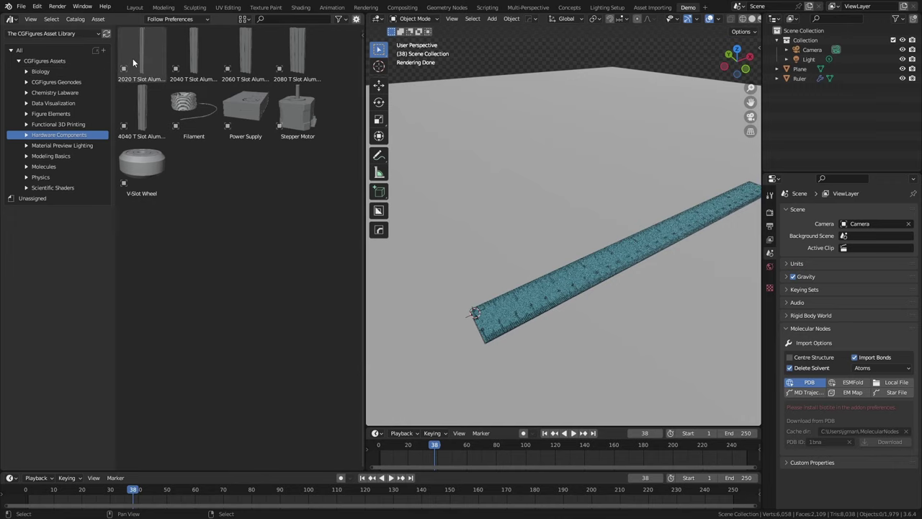
# Place a 2020 T Slot extrusion with reduced Solidify Thickness beside the ruler's start.
pyautogui.click(26, 135)
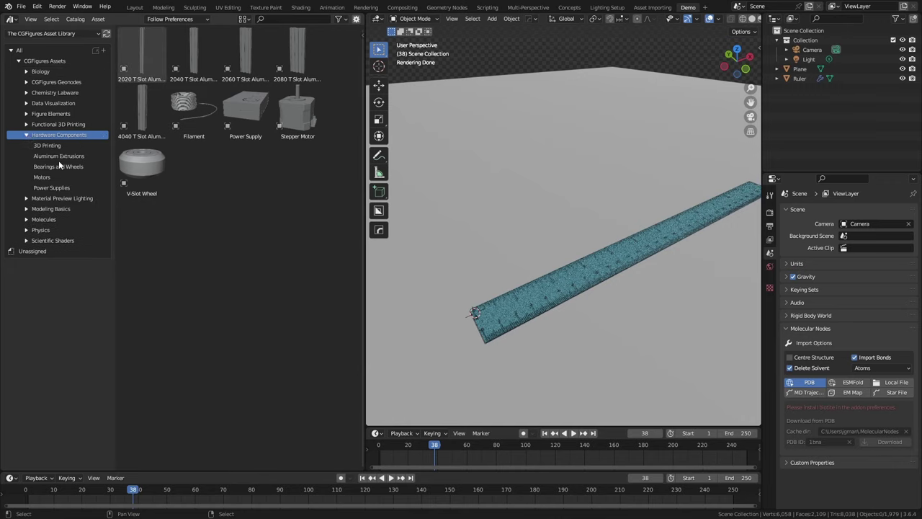
pyautogui.click(58, 157)
pyautogui.moveTo(147, 55); pyautogui.dragTo(488, 275)
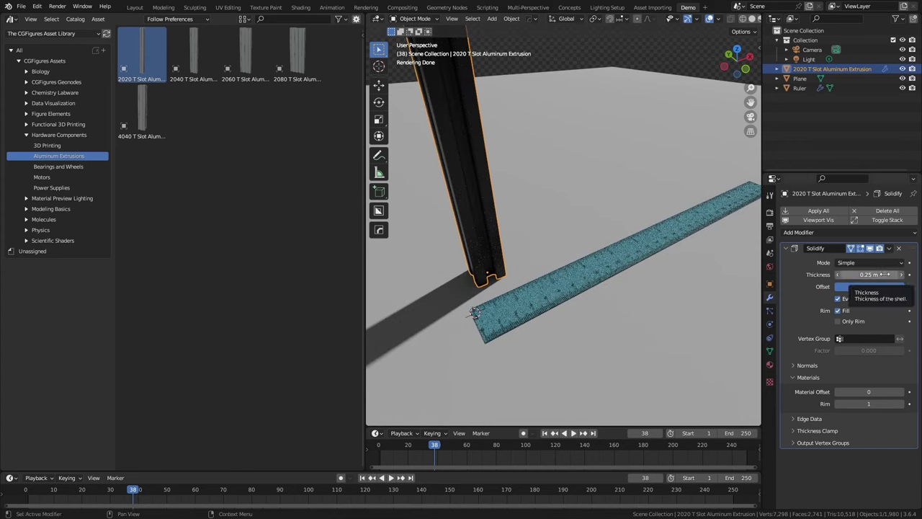
pyautogui.moveTo(884, 274)
pyautogui.mouseDown()
pyautogui.moveTo(857, 275)
pyautogui.moveTo(893, 274)
pyautogui.moveTo(864, 274)
pyautogui.moveTo(884, 275)
pyautogui.mouseUp()
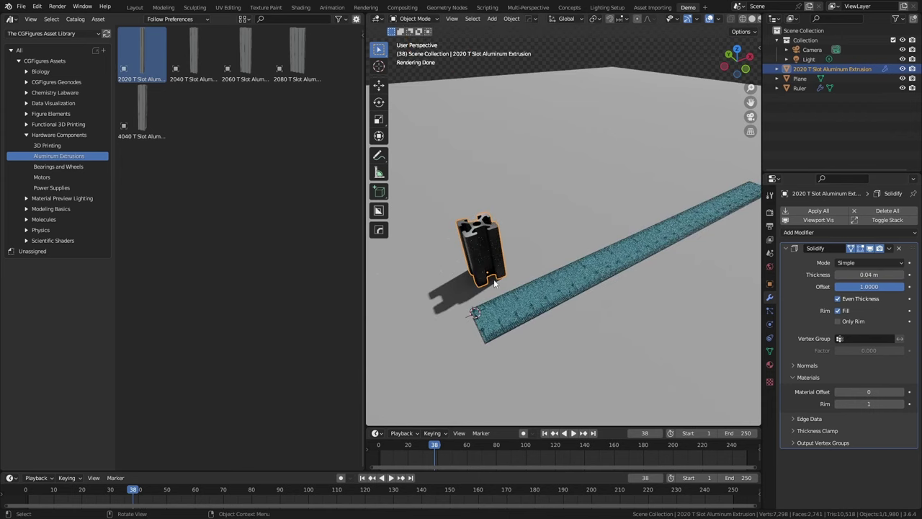
pyautogui.moveTo(494, 283); pyautogui.dragTo(522, 358)
pyautogui.scroll(5, 572, 339)
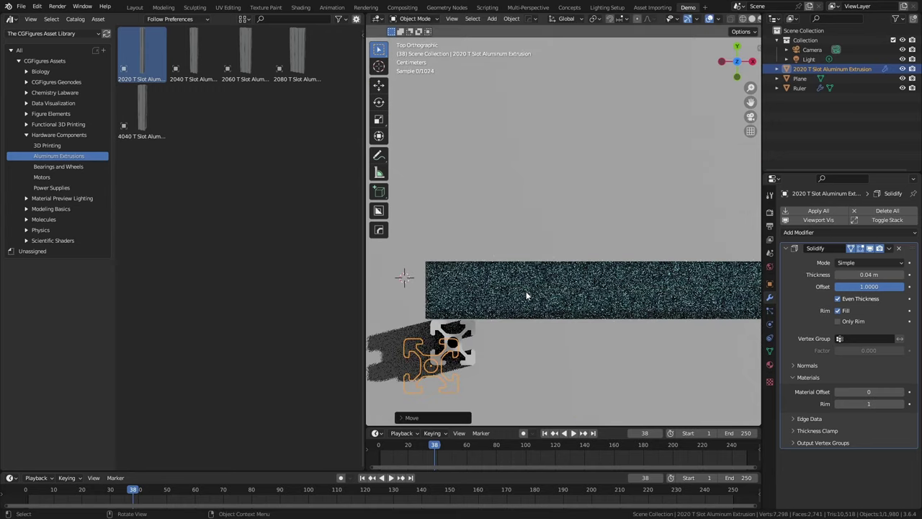
pyautogui.keyDown('shift'); pyautogui.moveTo(507, 310); pyautogui.dragTo(519, 325, button='middle'); pyautogui.keyUp('shift')
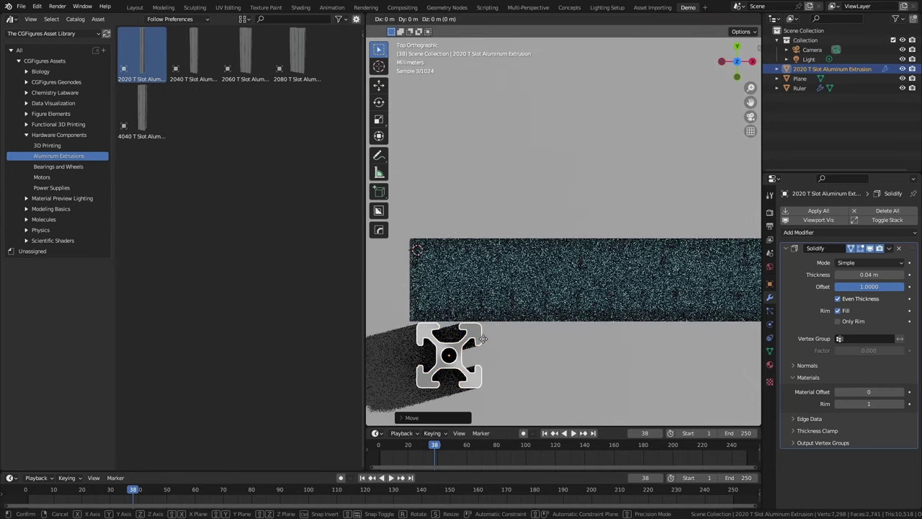
# Add a 2040 T Slot below the 2020 one, then add a 4040 T Slot extrusion.
pyautogui.moveTo(175, 59); pyautogui.dragTo(571, 364)
pyautogui.press('g')
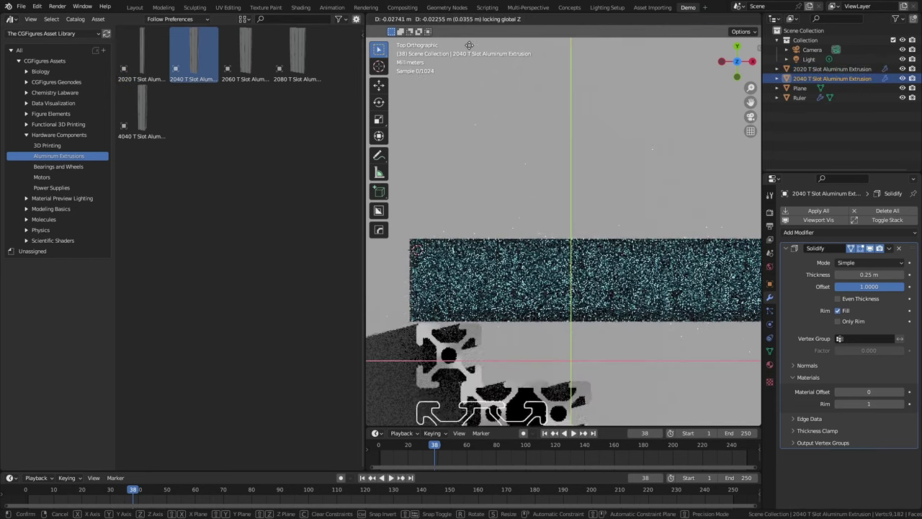
pyautogui.hotkey('shift', 'z')
pyautogui.click(543, 280)
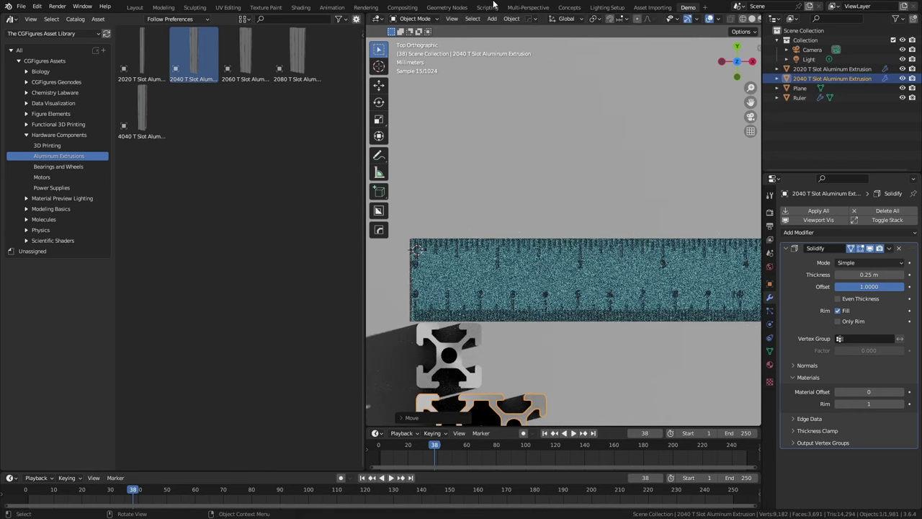
pyautogui.keyDown('shift'); pyautogui.moveTo(541, 275); pyautogui.dragTo(531, 236, button='middle'); pyautogui.keyUp('shift')
pyautogui.press('g')
pyautogui.press('y')
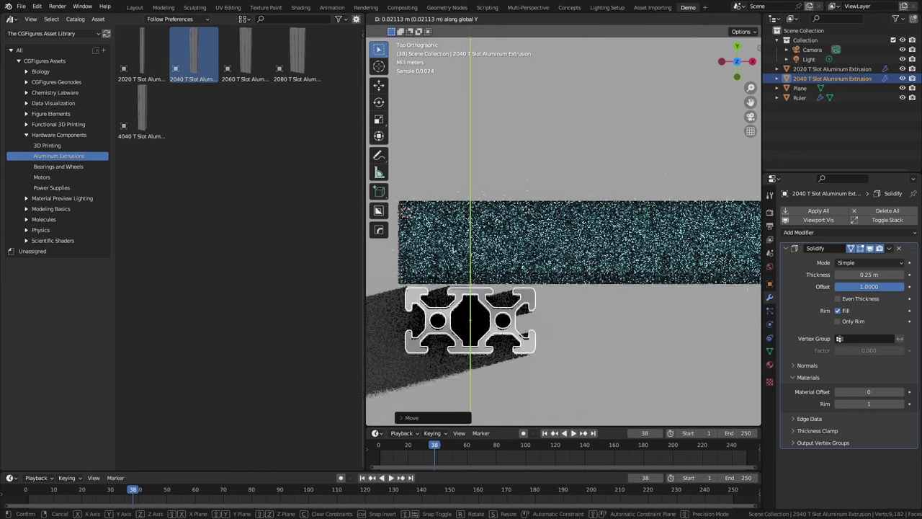
pyautogui.click(526, 280)
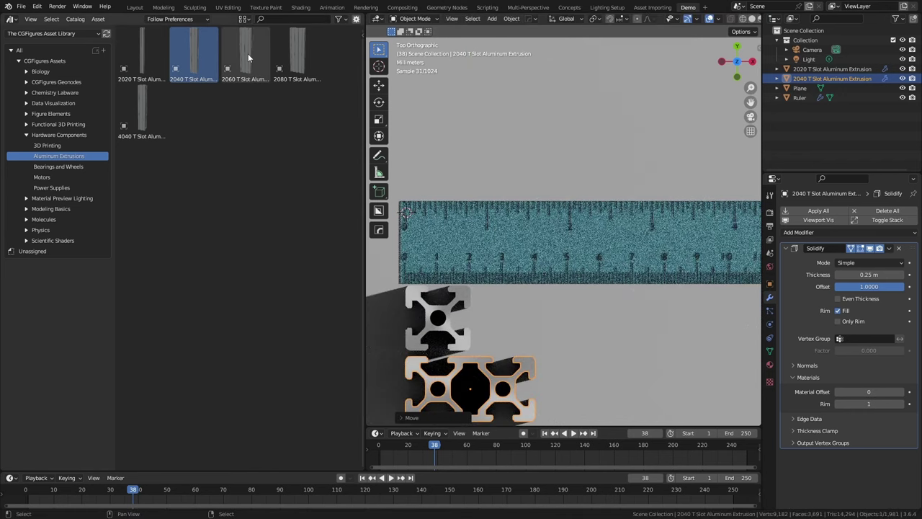
pyautogui.moveTo(141, 111); pyautogui.dragTo(469, 348)
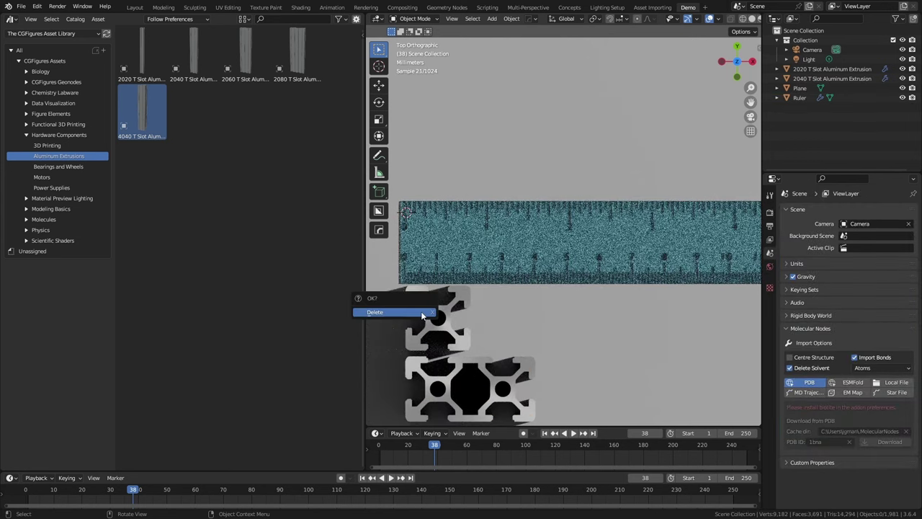
pyautogui.click(396, 312)
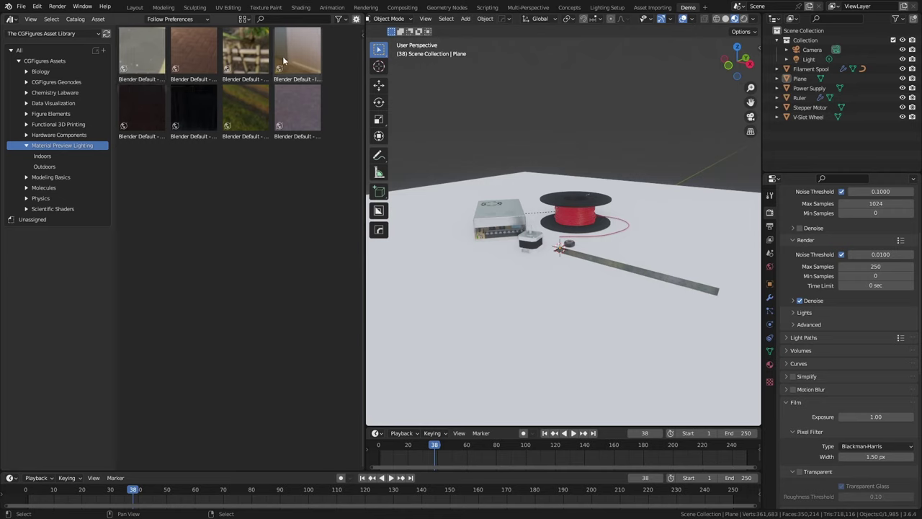
# In rendered shading, try interior, town square, meadow, dark studio and night park lighting.
pyautogui.moveTo(232, 39); pyautogui.dragTo(501, 181)
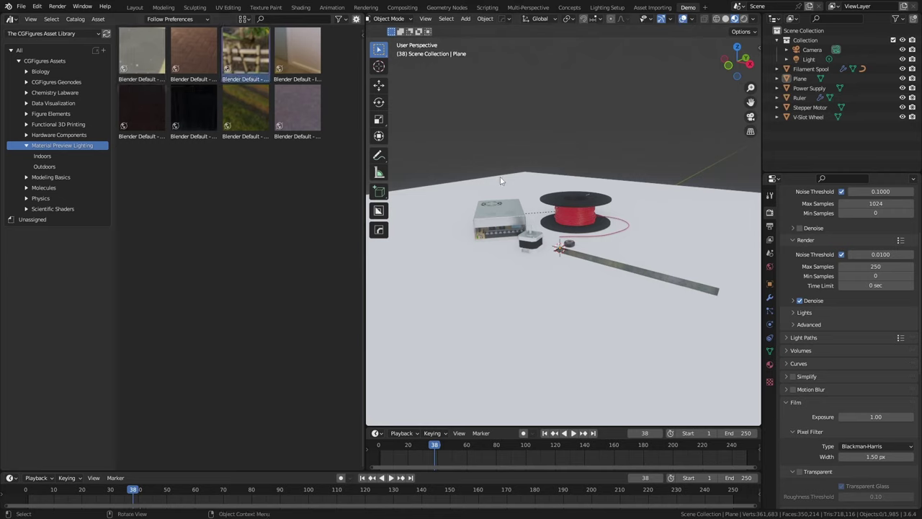
pyautogui.press('z')
pyautogui.click(552, 149)
pyautogui.moveTo(288, 49); pyautogui.dragTo(555, 141)
pyautogui.moveTo(298, 111); pyautogui.dragTo(547, 144)
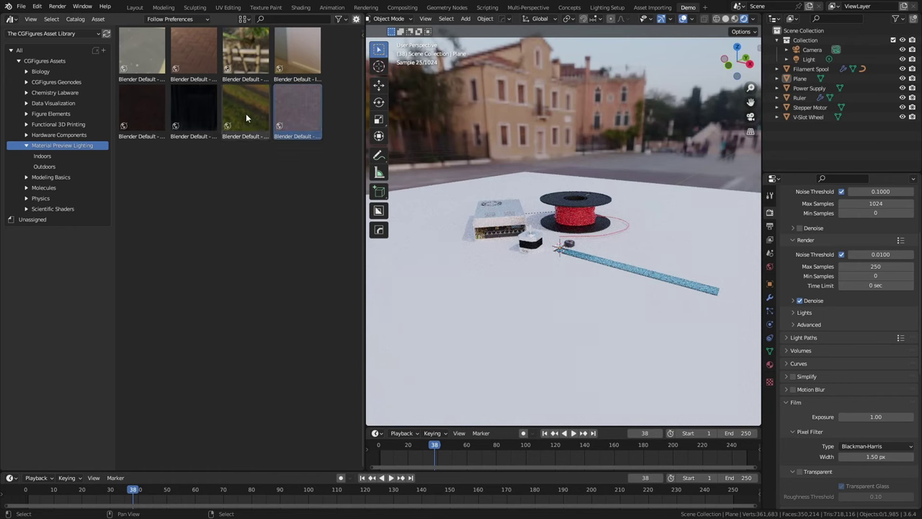
pyautogui.moveTo(245, 117); pyautogui.dragTo(513, 147)
pyautogui.moveTo(193, 111); pyautogui.dragTo(554, 127)
pyautogui.moveTo(155, 111); pyautogui.dragTo(633, 159)
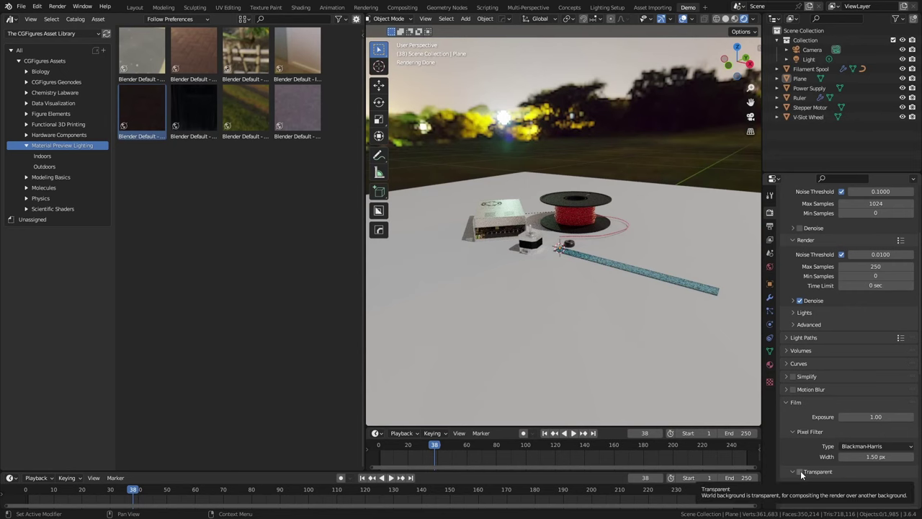
# Make the world background transparent, then light the scene with the park and first worlds.
pyautogui.click(798, 471)
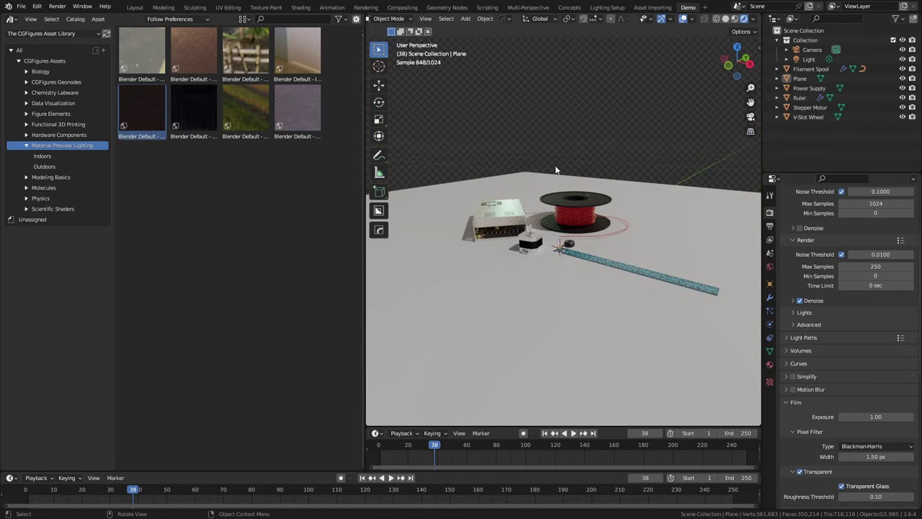
pyautogui.moveTo(232, 54); pyautogui.dragTo(580, 155)
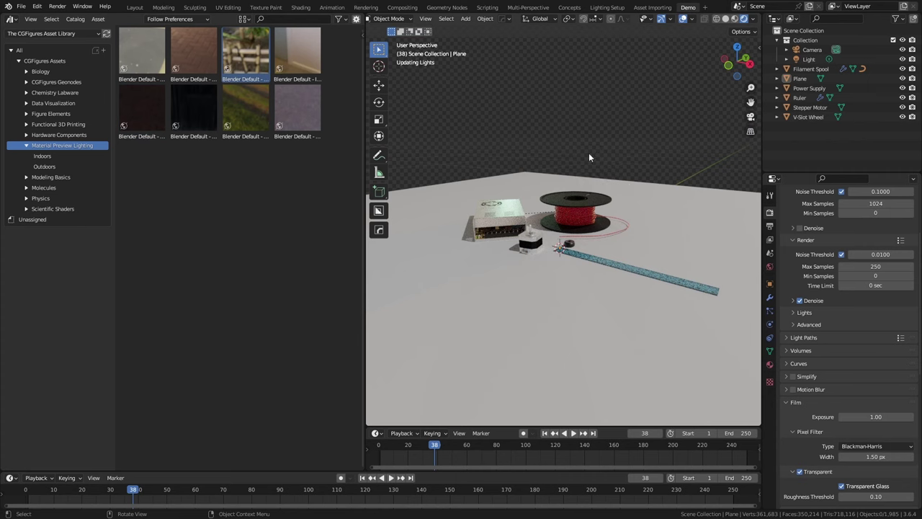
pyautogui.moveTo(141, 51); pyautogui.dragTo(635, 133)
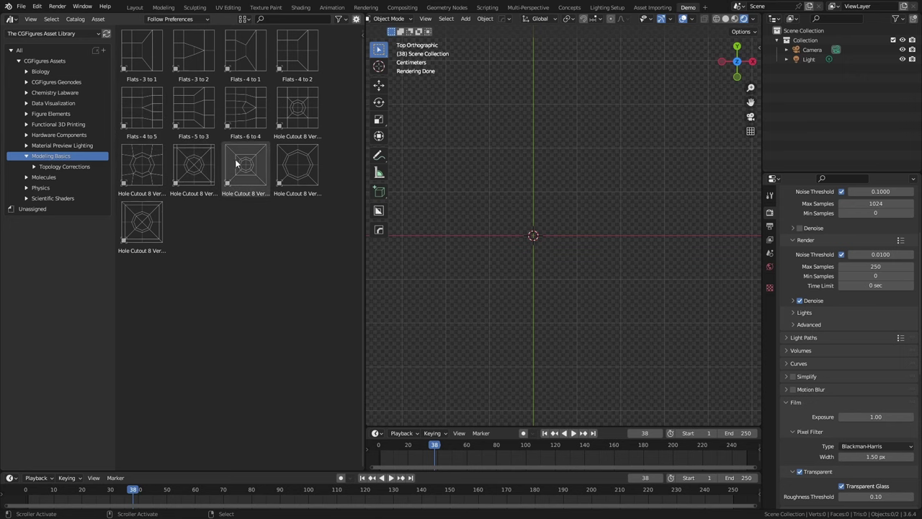
# Drag the Hole Cutout 8 Verts asset into the viewport.
pyautogui.moveTo(295, 167); pyautogui.dragTo(546, 176)
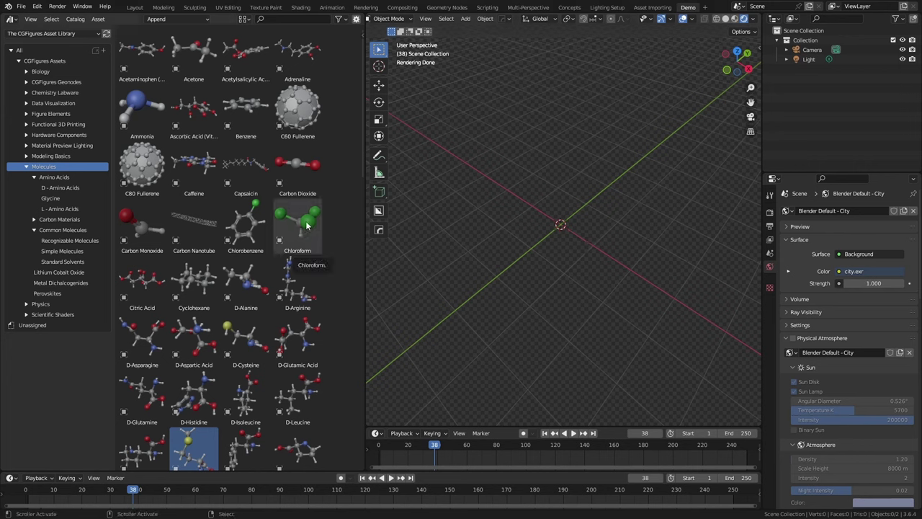
# Browse D - Amino Acids, Recognizable Molecules and Standard Solvents, ending on Simple Molecules.
pyautogui.click(60, 188)
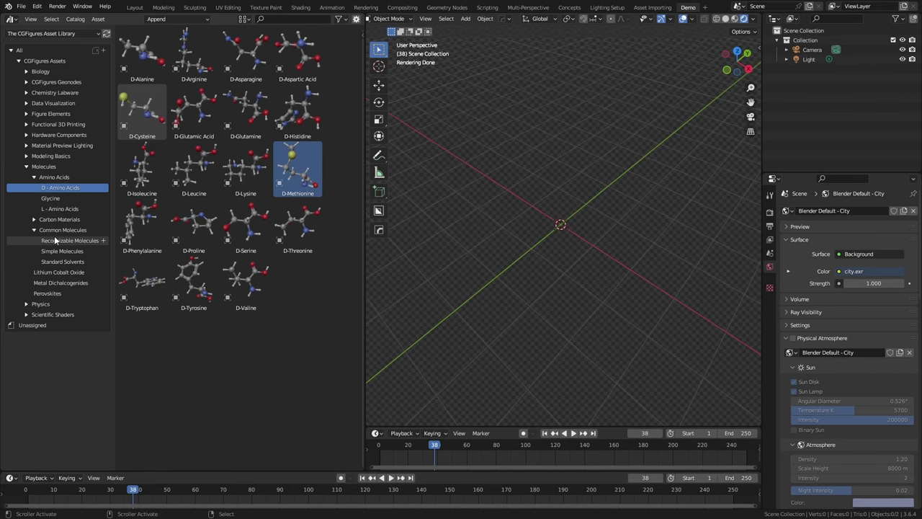
pyautogui.click(57, 240)
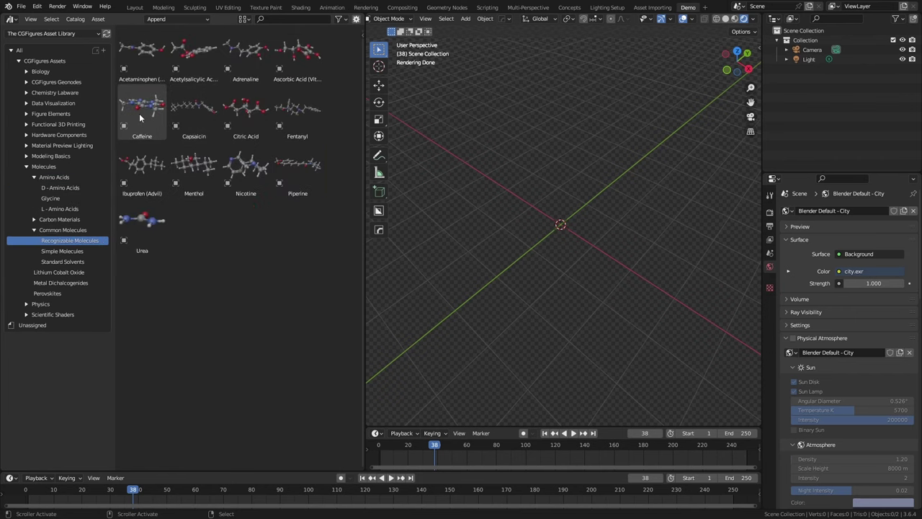
pyautogui.click(62, 261)
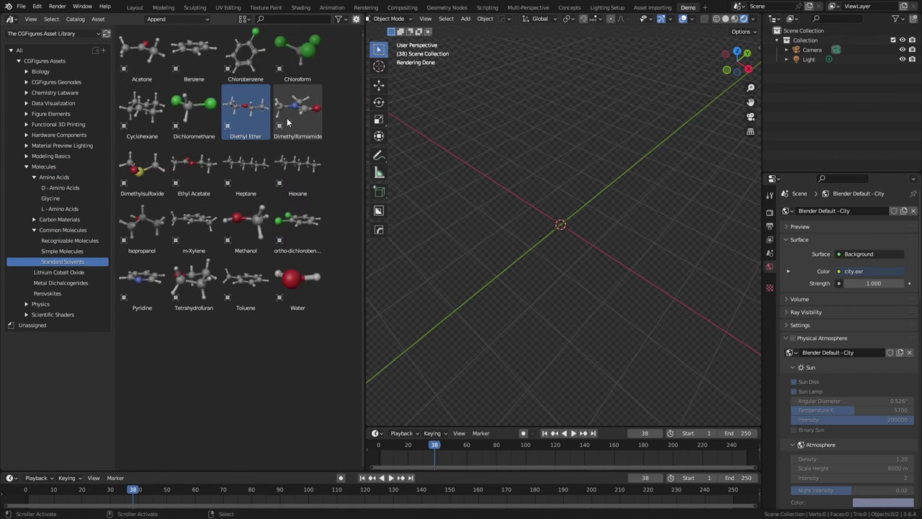
pyautogui.click(62, 251)
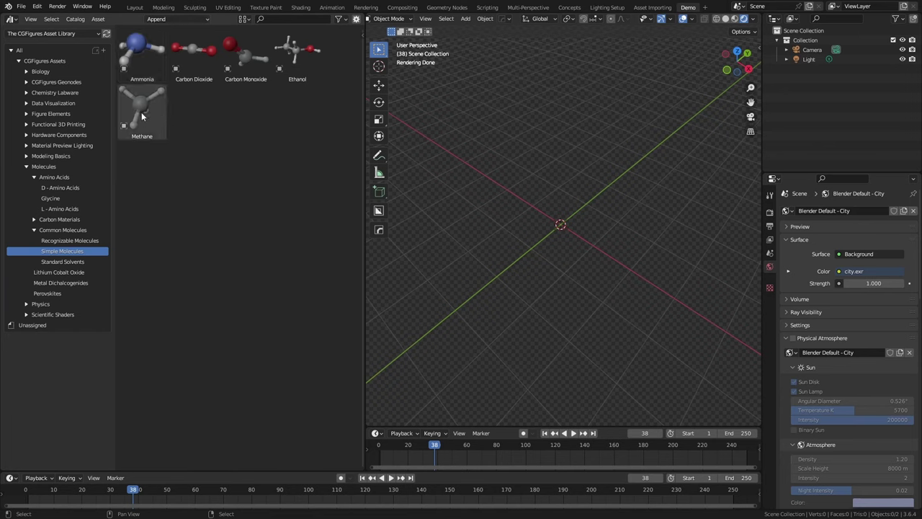
# With Append (Reuse Data) import, add Carbon Dioxide, D-Asparagine and Adrenaline to the scene.
pyautogui.click(173, 20)
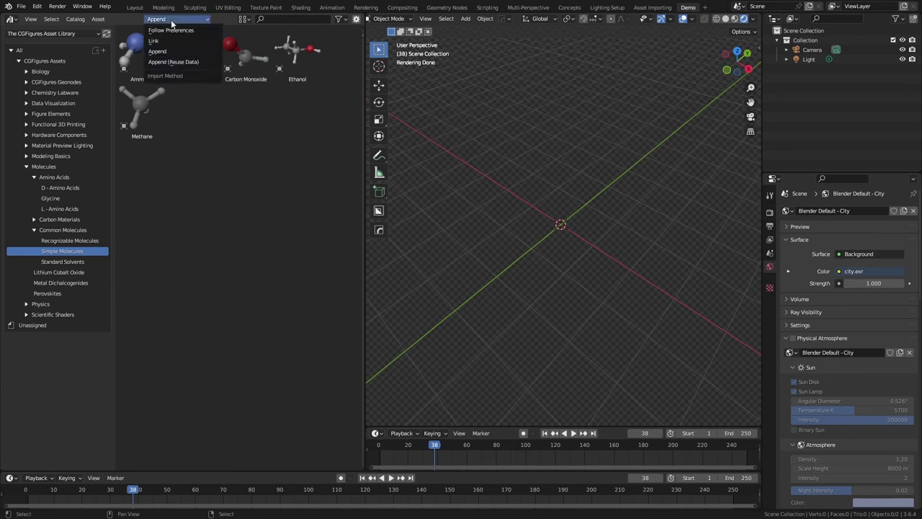
pyautogui.click(176, 63)
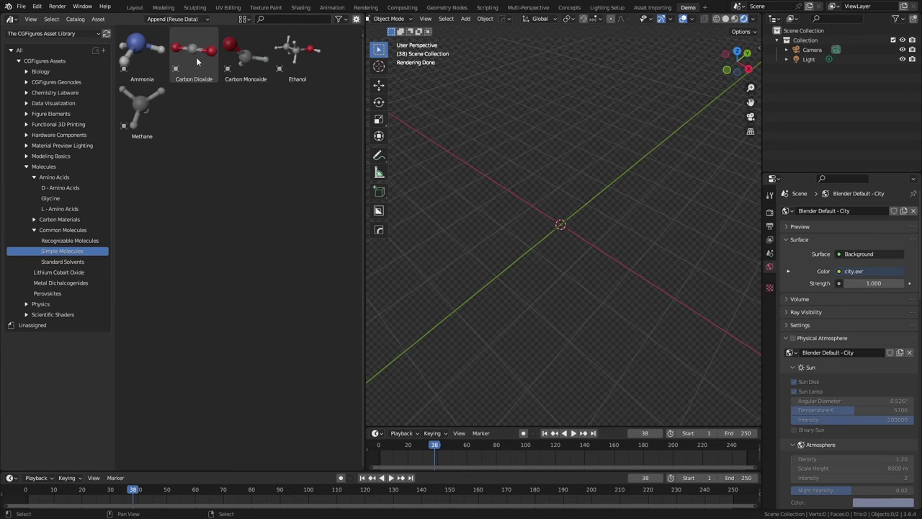
pyautogui.moveTo(194, 54); pyautogui.dragTo(529, 198)
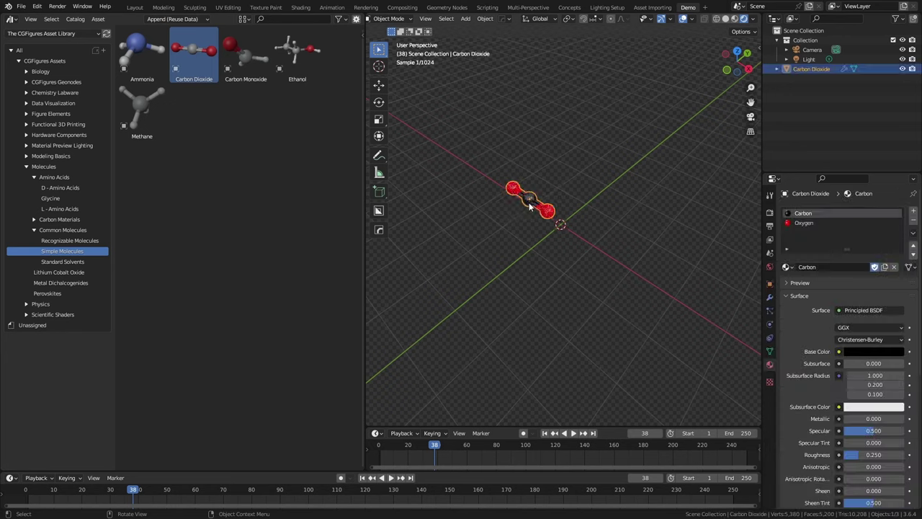
pyautogui.click(59, 188)
pyautogui.moveTo(249, 56); pyautogui.dragTo(594, 171)
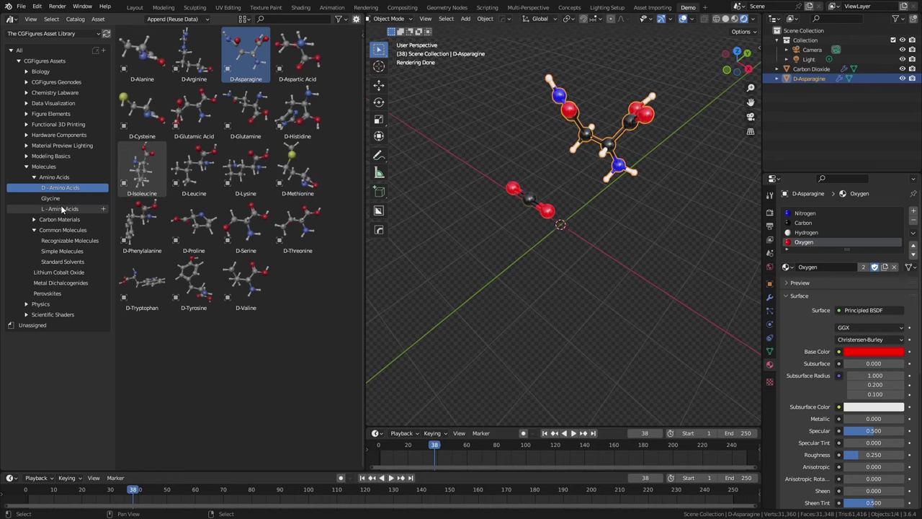
pyautogui.doubleClick(70, 239)
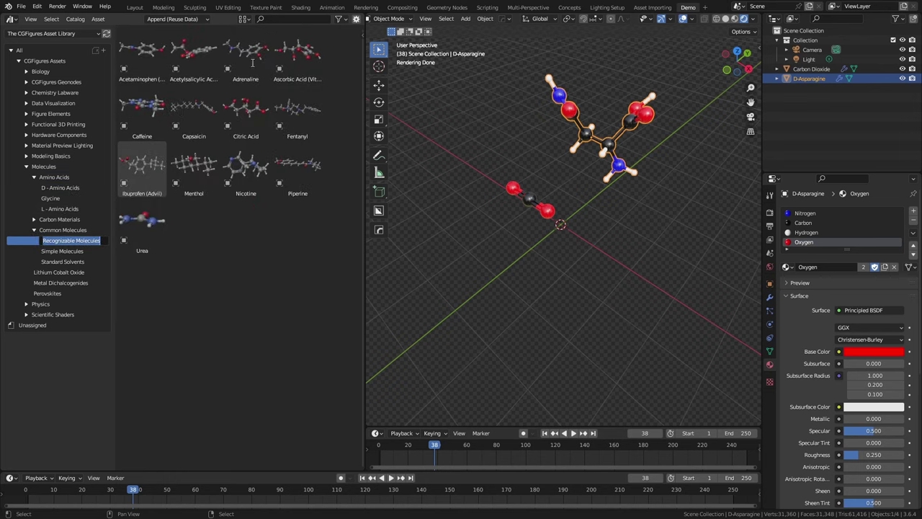
pyautogui.moveTo(250, 60); pyautogui.dragTo(430, 168)
# Set the shared Oxygen material's Base Color to magenta.
pyautogui.click(804, 233)
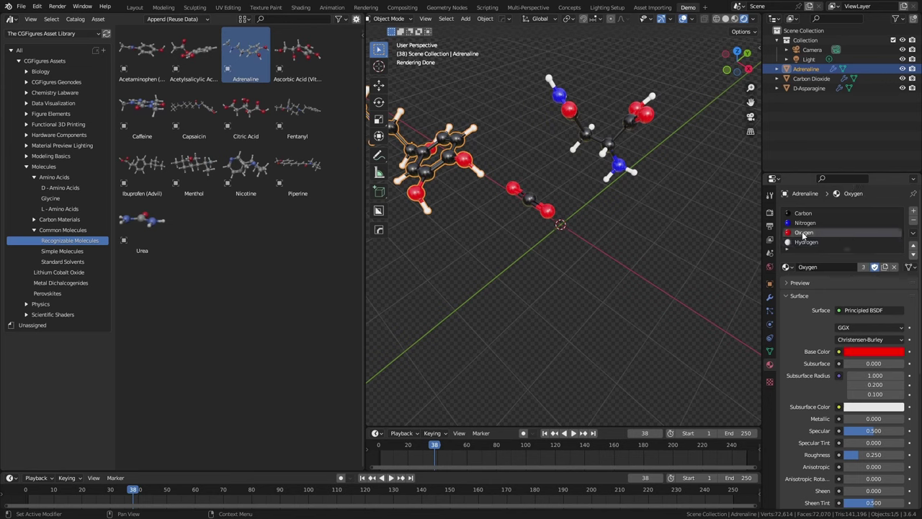
pyautogui.click(855, 352)
pyautogui.click(875, 243)
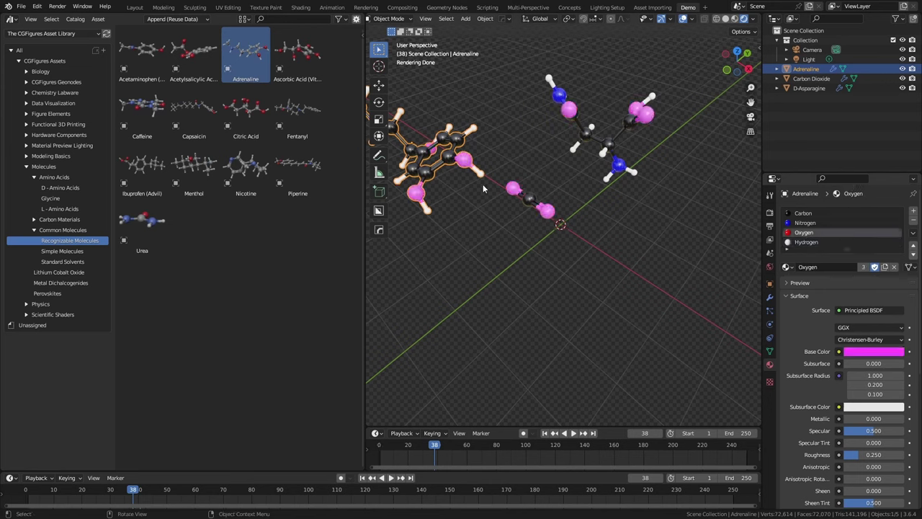
pyautogui.click(176, 19)
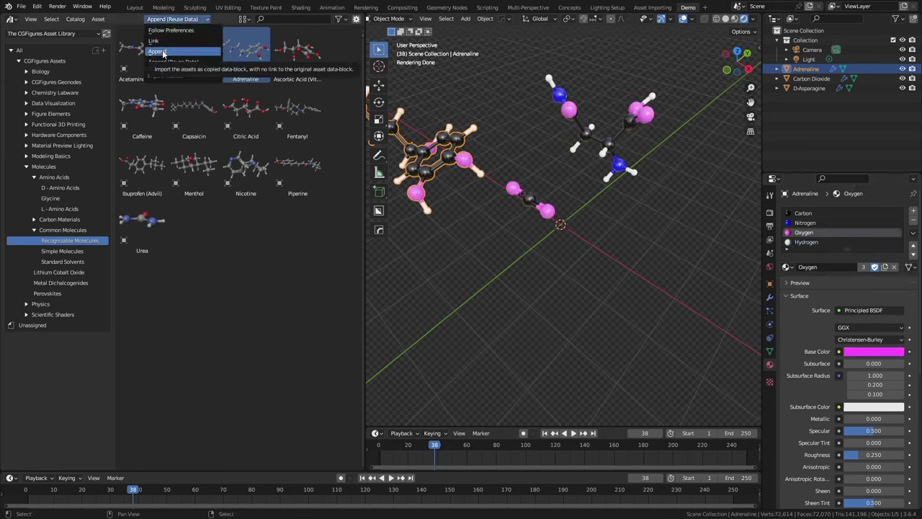
# Append Nicotine as an independent copy, make its Carbon.001 white, then restore Append (Reuse Data).
pyautogui.click(163, 51)
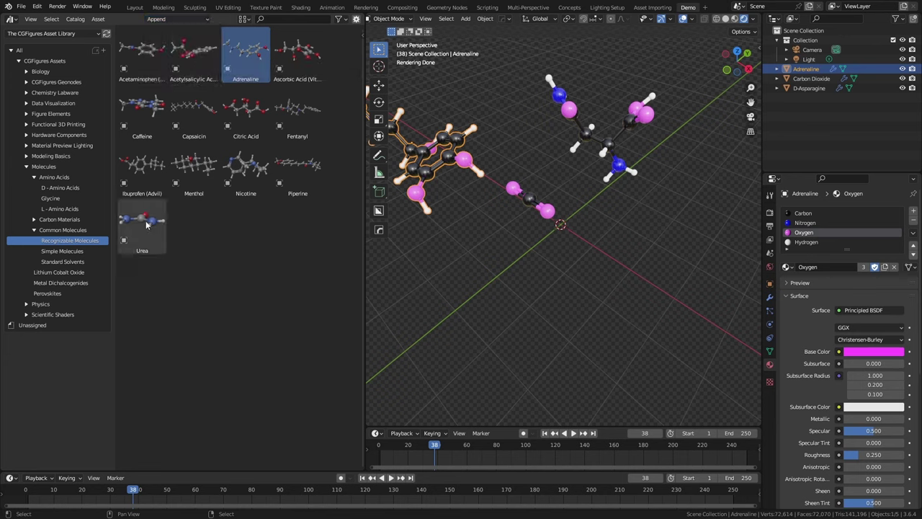
pyautogui.moveTo(242, 166); pyautogui.dragTo(510, 274)
pyautogui.doubleClick(828, 213)
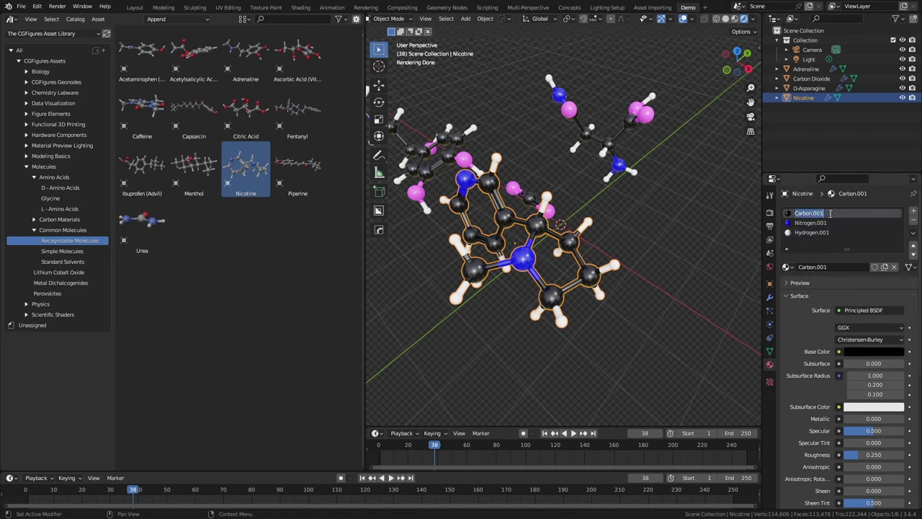
pyautogui.click(867, 352)
pyautogui.moveTo(899, 237); pyautogui.dragTo(898, 216)
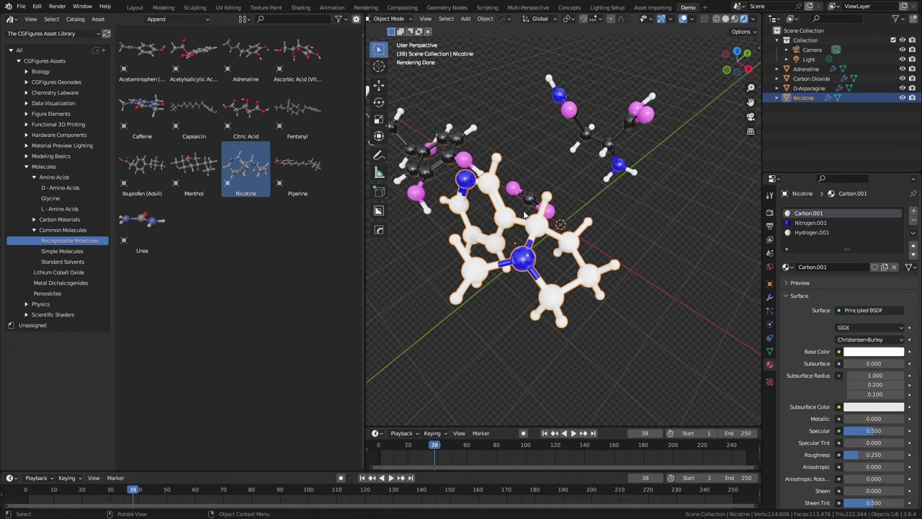
pyautogui.click(175, 19)
pyautogui.click(176, 64)
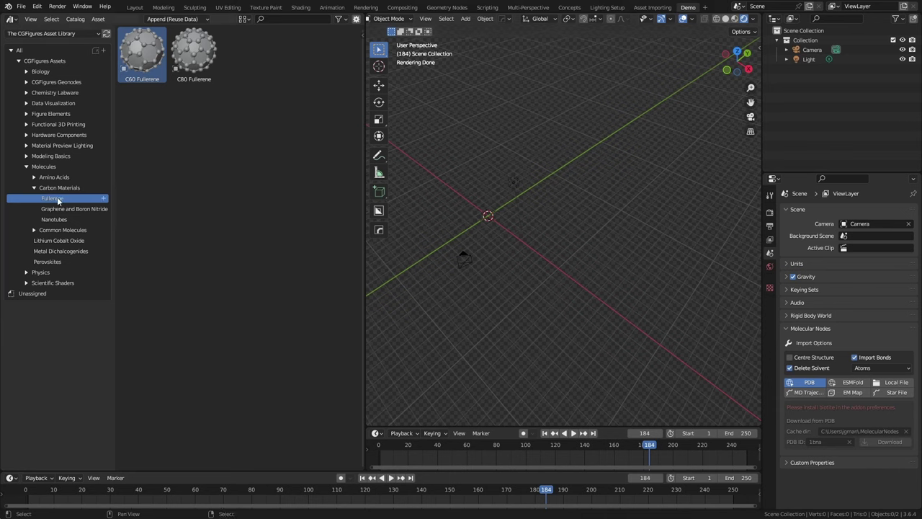
# Add the C60 Fullerene and toggle its Hollow and Show Atoms options off and back.
pyautogui.moveTo(142, 52); pyautogui.dragTo(500, 220)
pyautogui.moveTo(500, 219); pyautogui.dragTo(592, 243, button='middle')
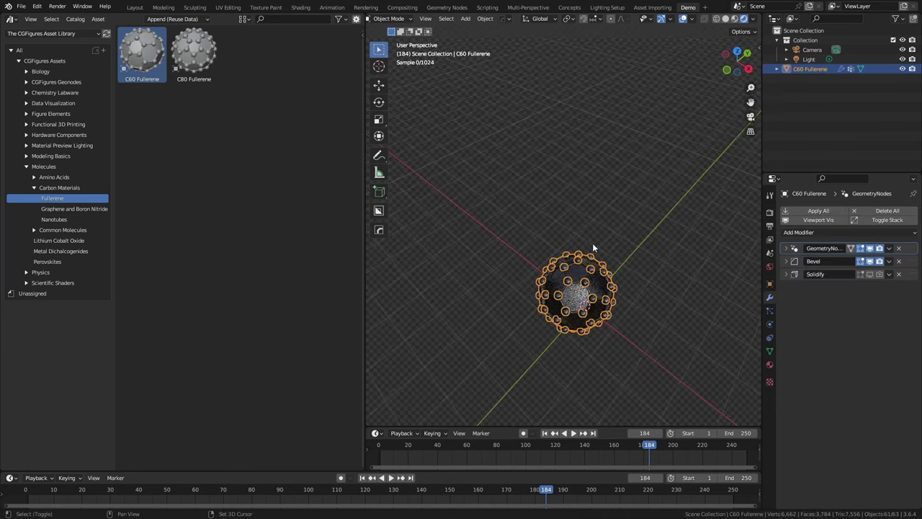
pyautogui.click(810, 249)
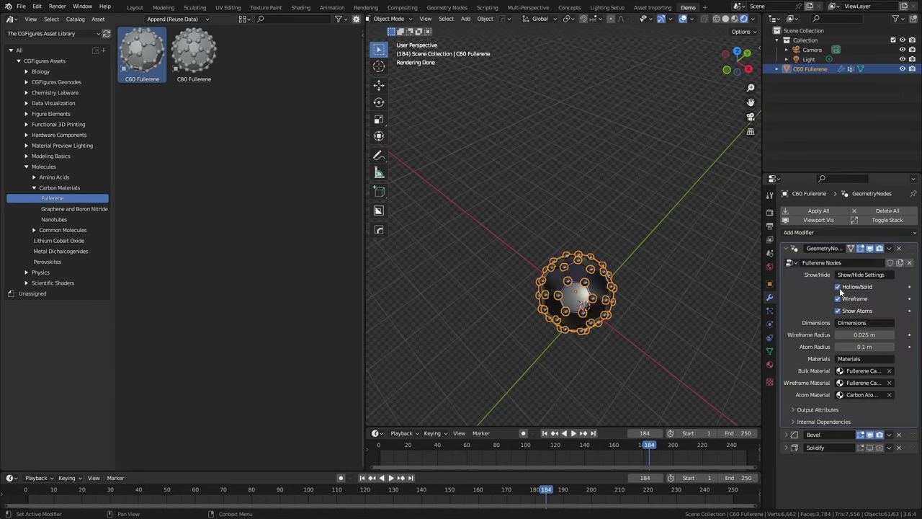
pyautogui.click(838, 287)
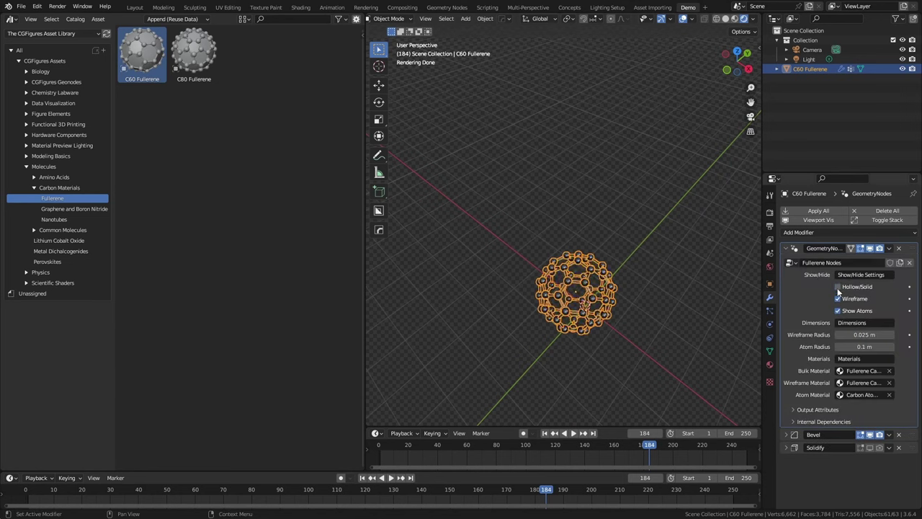
pyautogui.click(838, 288)
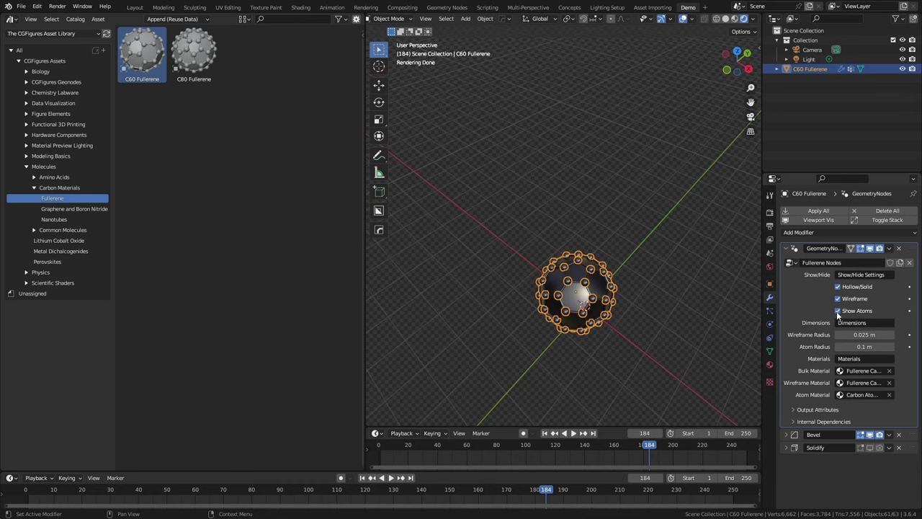
pyautogui.click(838, 311)
pyautogui.click(837, 311)
# Delete the C60 Fullerene and add a Carbon Nanotube from the Nanotubes catalog.
pyautogui.press('x')
pyautogui.click(553, 306)
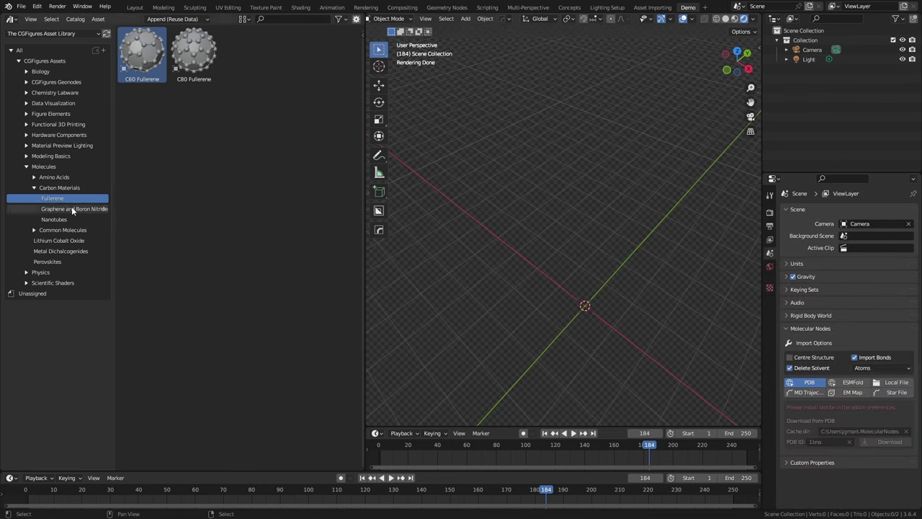
pyautogui.click(71, 208)
pyautogui.click(65, 218)
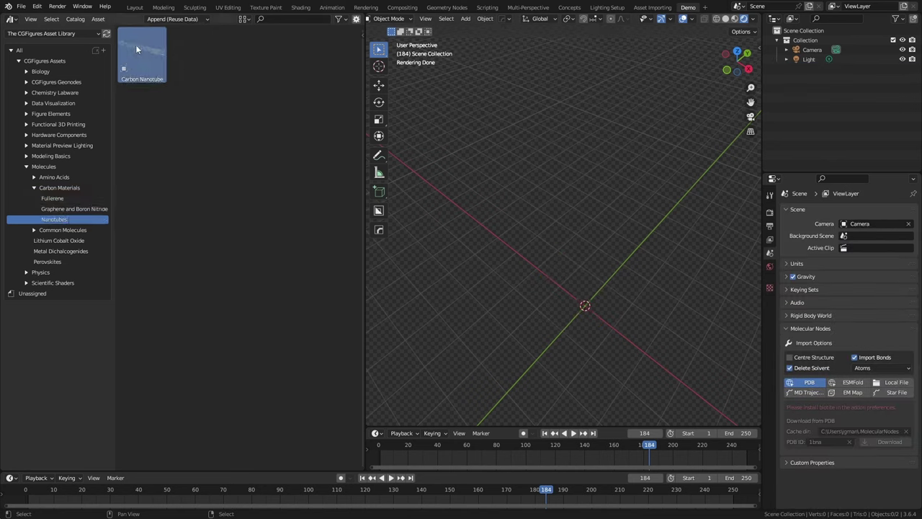
pyautogui.moveTo(135, 47); pyautogui.dragTo(565, 302)
# Delete the Carbon Nanotube and show the Graphene and Boron Nitride catalog.
pyautogui.moveTo(565, 303); pyautogui.dragTo(684, 266, button='middle')
pyautogui.click(528, 209)
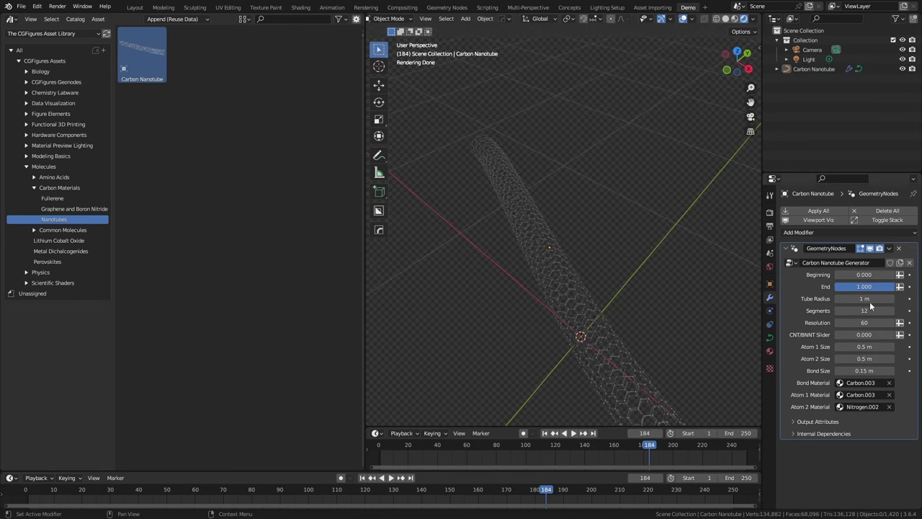
pyautogui.click(603, 326)
pyautogui.press('x')
pyautogui.click(602, 321)
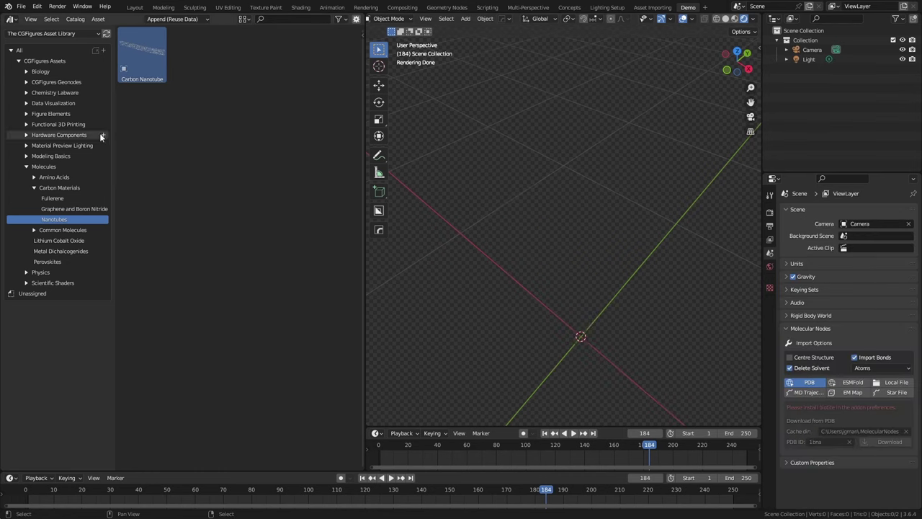
pyautogui.click(71, 208)
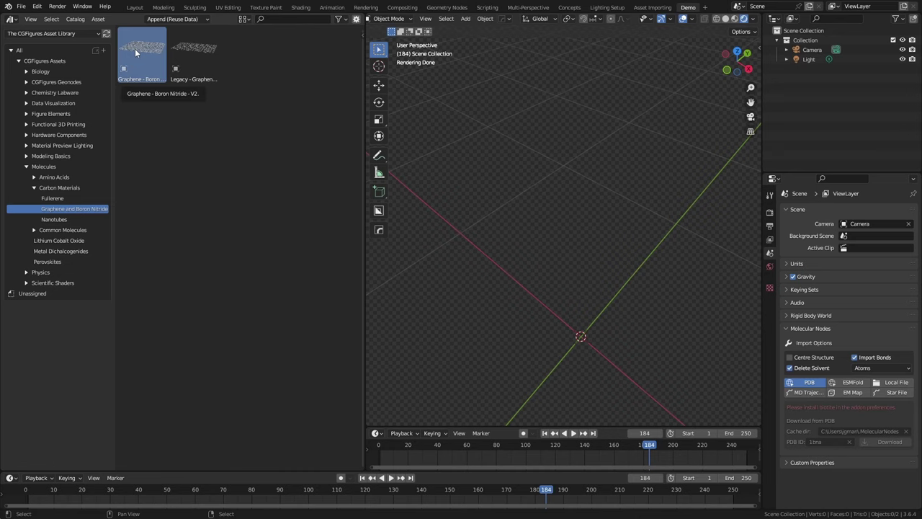
# Add a Graphene - Boron Nitride - V2 sheet at the origin, sized 14 × 18 units.
pyautogui.moveTo(135, 48); pyautogui.dragTo(588, 295)
pyautogui.hotkey('alt', 'g')
pyautogui.scroll(-3, 605, 282)
pyautogui.moveTo(605, 282); pyautogui.dragTo(574, 267, button='middle')
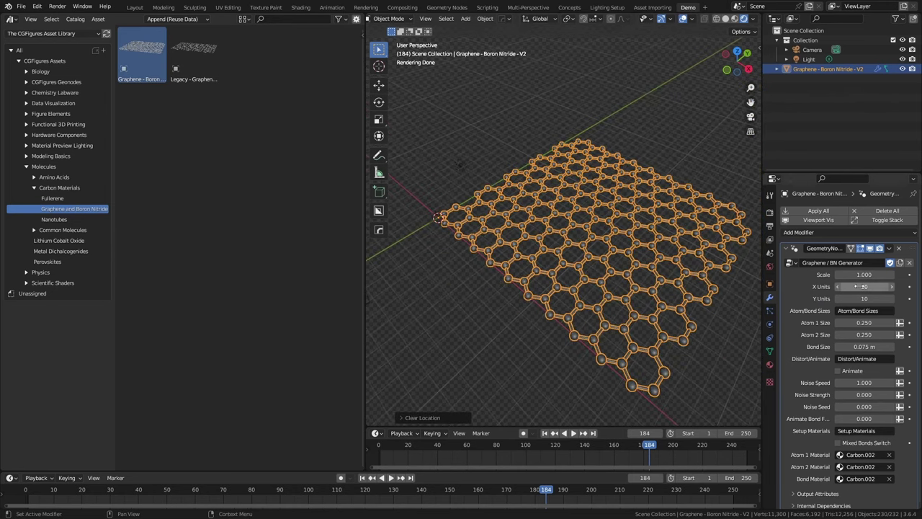
pyautogui.moveTo(838, 285); pyautogui.dragTo(895, 291)
pyautogui.click(892, 298)
pyautogui.click(893, 298)
pyautogui.click(892, 298)
pyautogui.click(893, 298)
pyautogui.click(892, 298)
pyautogui.click(892, 298)
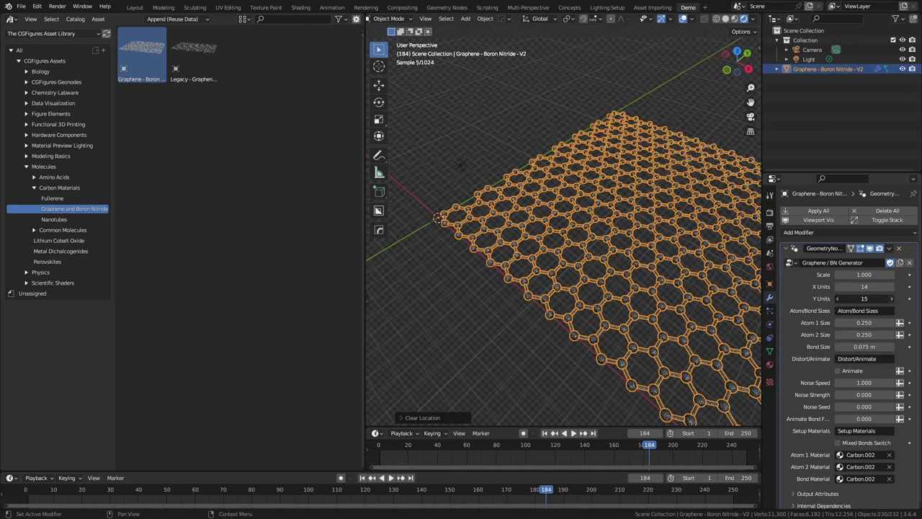
pyautogui.click(893, 298)
pyautogui.click(892, 298)
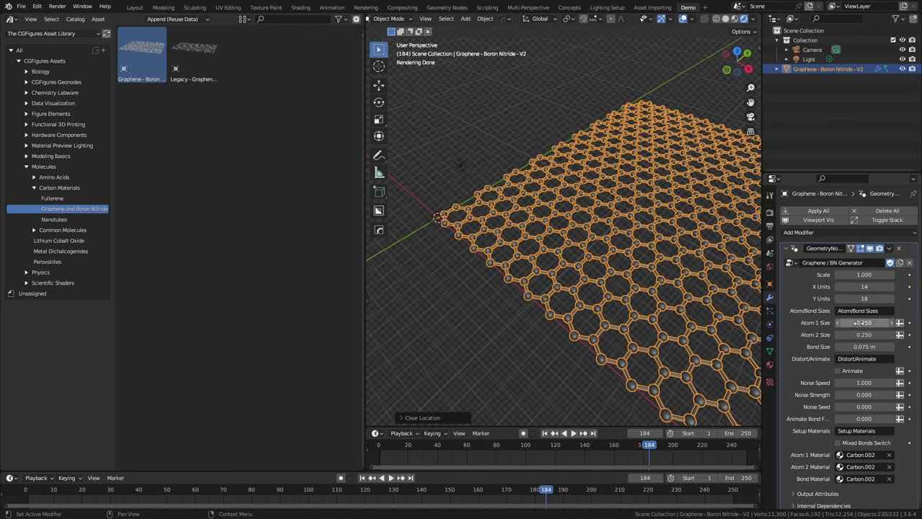
# Turn on mixed bonds and give the second atom type the Generic Glass material.
pyautogui.click(839, 443)
pyautogui.click(860, 466)
pyautogui.click(856, 445)
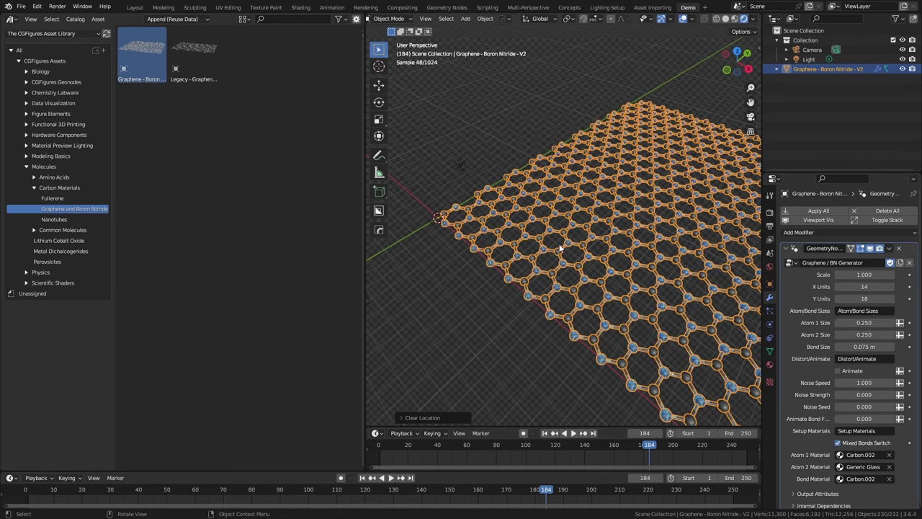
pyautogui.scroll(8, 638, 312)
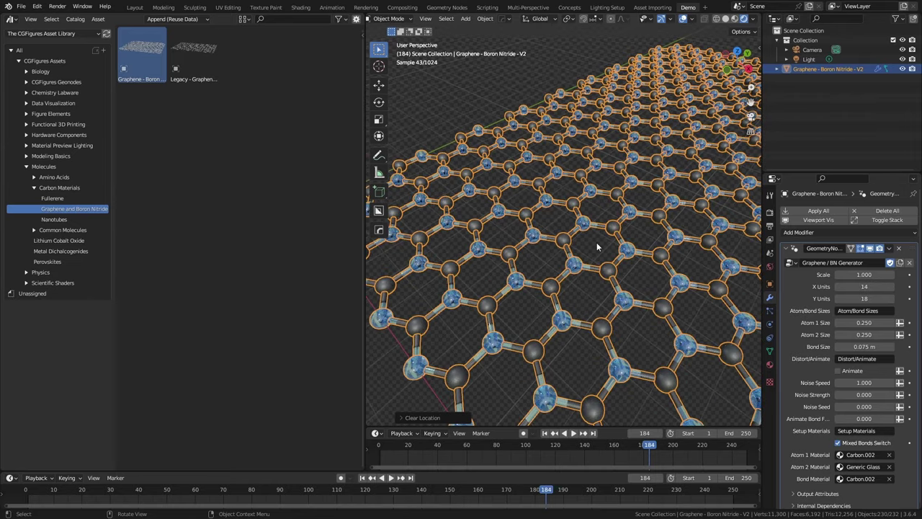
pyautogui.click(593, 257)
pyautogui.moveTo(594, 258); pyautogui.dragTo(715, 324, button='middle')
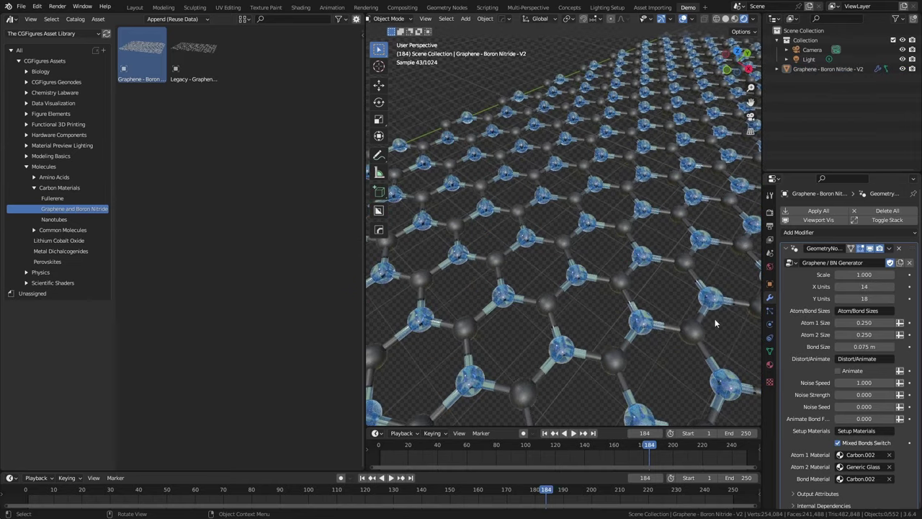
# Enable Animate with Noise Strength 0.540 and Noise Seed 12.030, toggling mixed bonds.
pyautogui.click(837, 443)
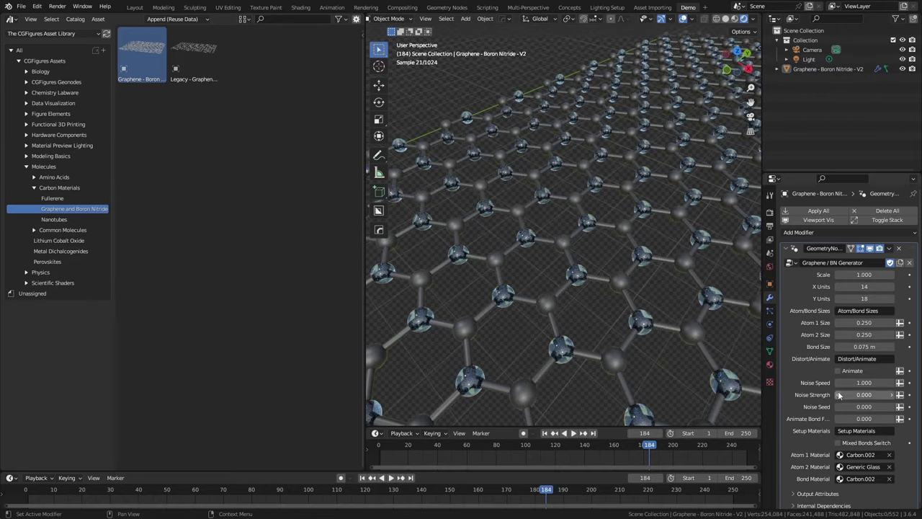
pyautogui.click(837, 370)
pyautogui.moveTo(864, 395); pyautogui.dragTo(835, 420)
pyautogui.click(837, 443)
# Play the lattice animation, raise Noise Strength to 9.520 with blue mixed bonds, stopping at frame 29.
pyautogui.click(838, 442)
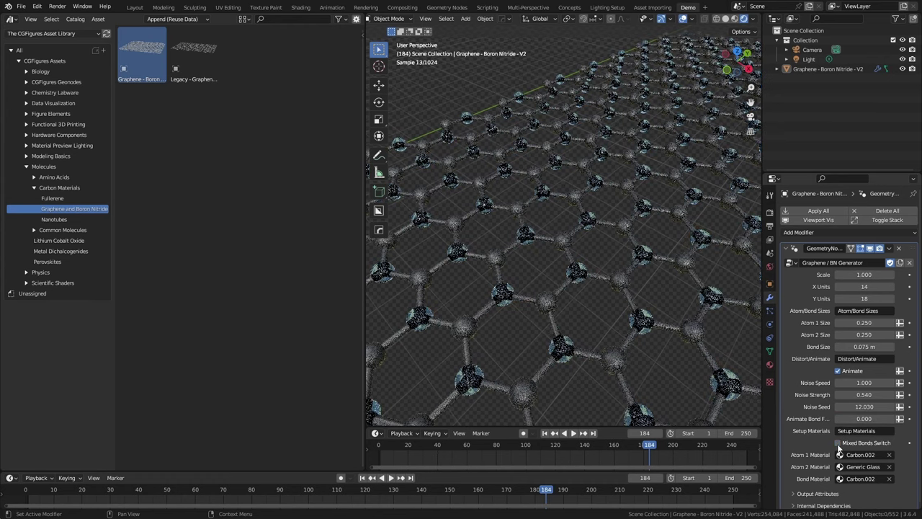
pyautogui.scroll(-5, 576, 288)
pyautogui.press('space')
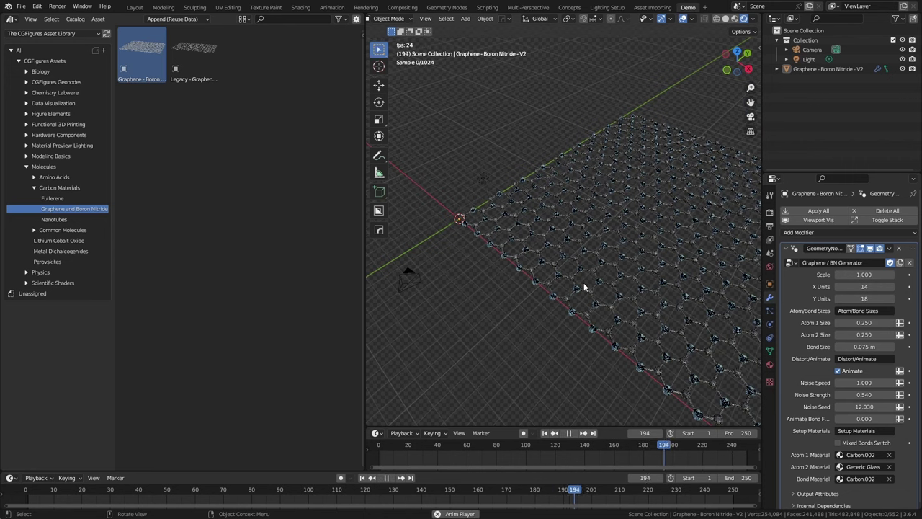
pyautogui.moveTo(629, 224); pyautogui.dragTo(618, 199, button='middle')
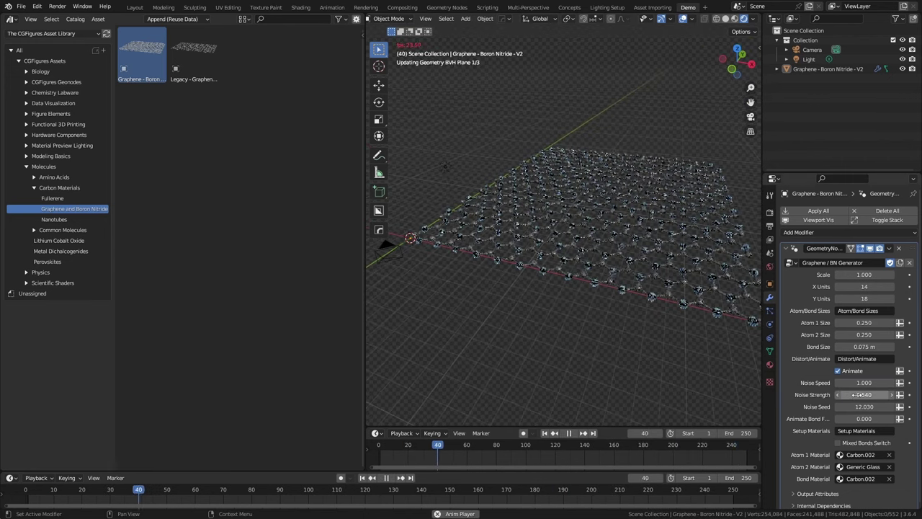
pyautogui.moveTo(861, 395); pyautogui.dragTo(911, 394)
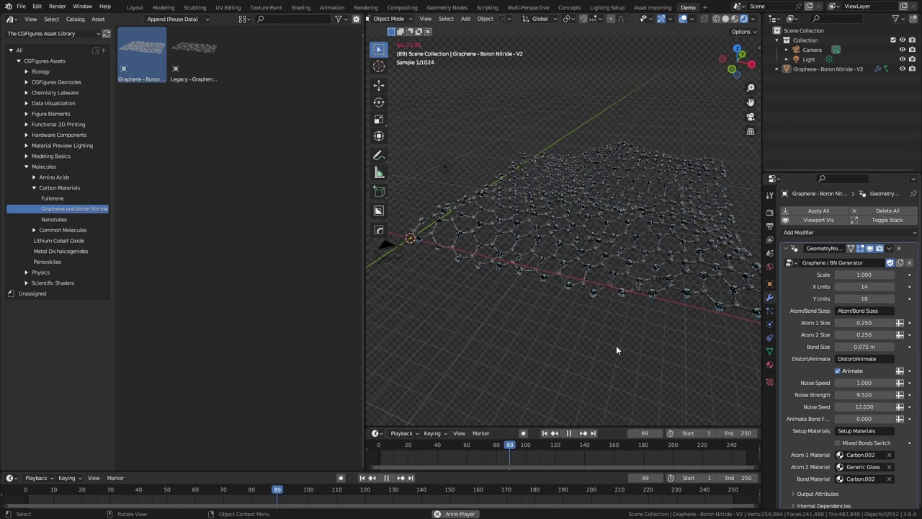
pyautogui.click(837, 442)
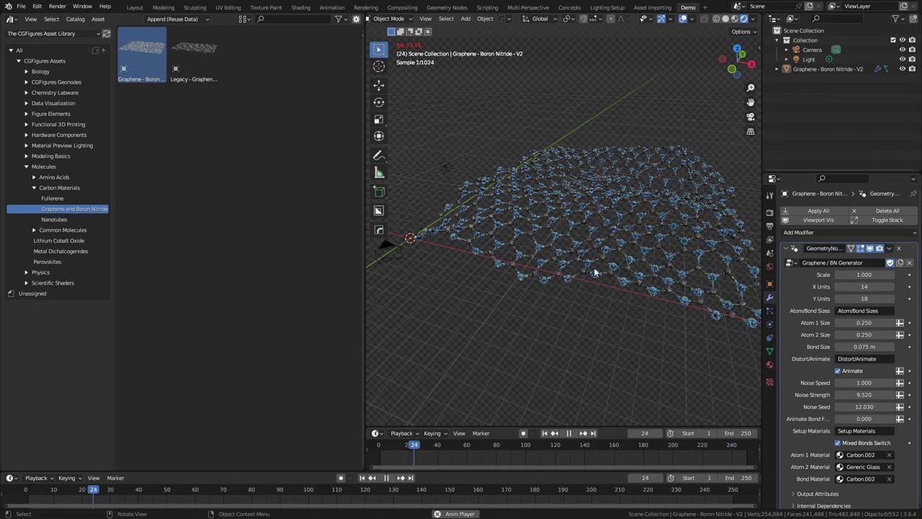
pyautogui.press('space')
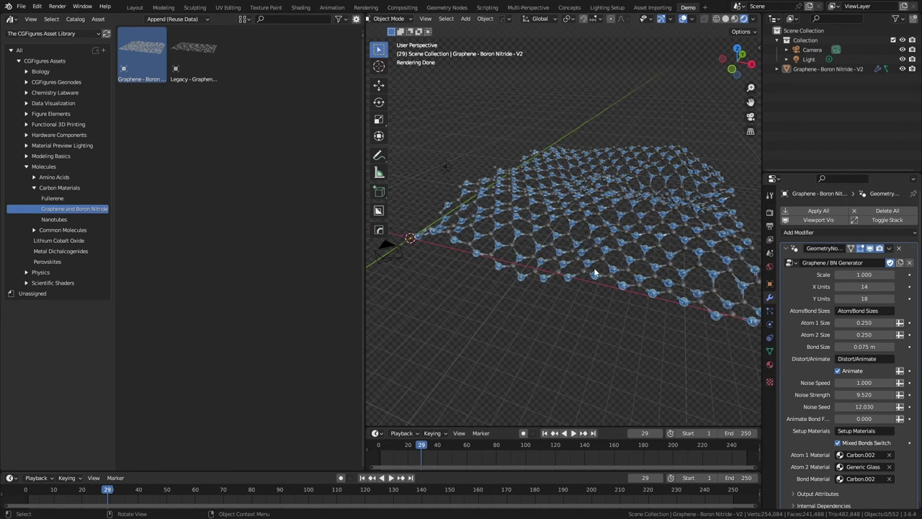
pyautogui.click(594, 271)
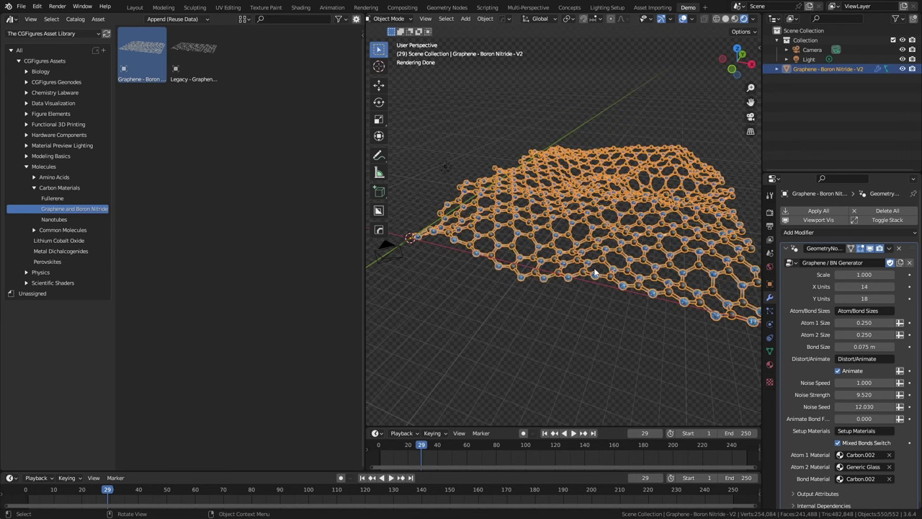
# Delete the graphene and add a Lithium Cobalt Oxide lattice at the world origin.
pyautogui.press('x')
pyautogui.click(594, 267)
pyautogui.click(34, 187)
pyautogui.click(59, 209)
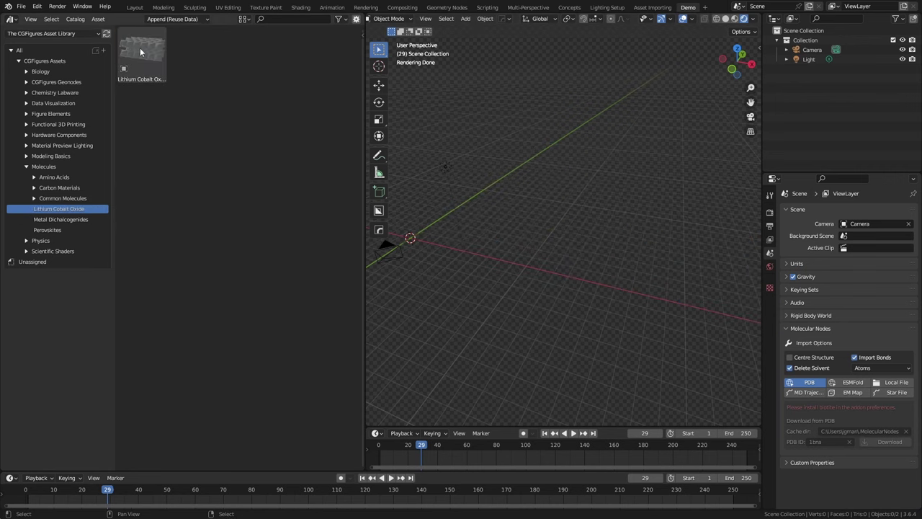
pyautogui.moveTo(141, 52); pyautogui.dragTo(481, 216)
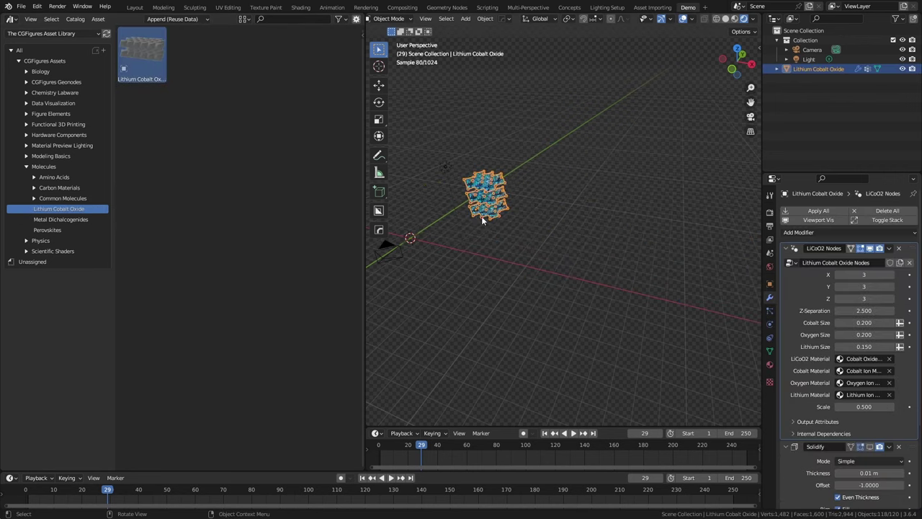
pyautogui.hotkey('alt', 'g')
pyautogui.keyDown('shift'); pyautogui.moveTo(473, 220); pyautogui.dragTo(574, 255, button='middle'); pyautogui.keyUp('shift')
pyautogui.scroll(3, 583, 263)
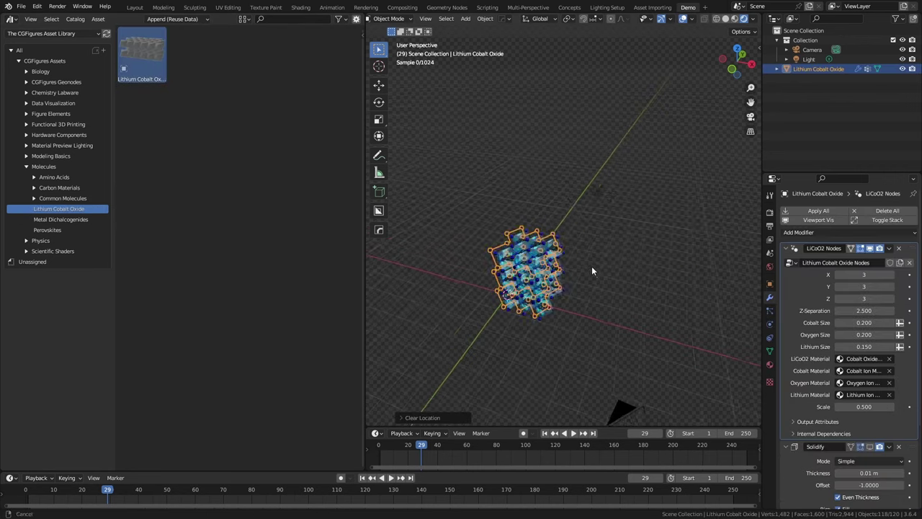
# Set the oxide lattice to 8 × 7 cells with Z-Separation 2.890.
pyautogui.click(896, 279)
pyautogui.click(896, 279)
pyautogui.click(897, 279)
pyautogui.click(897, 279)
pyautogui.click(896, 279)
pyautogui.click(893, 287)
pyautogui.click(893, 287)
pyautogui.click(893, 287)
pyautogui.click(893, 287)
pyautogui.moveTo(576, 259); pyautogui.dragTo(536, 218, button='middle')
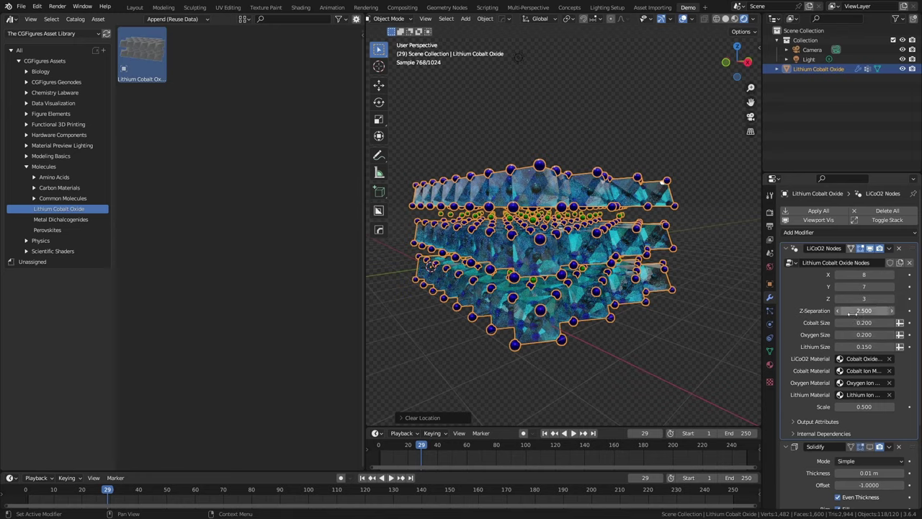
pyautogui.moveTo(850, 311); pyautogui.dragTo(875, 311)
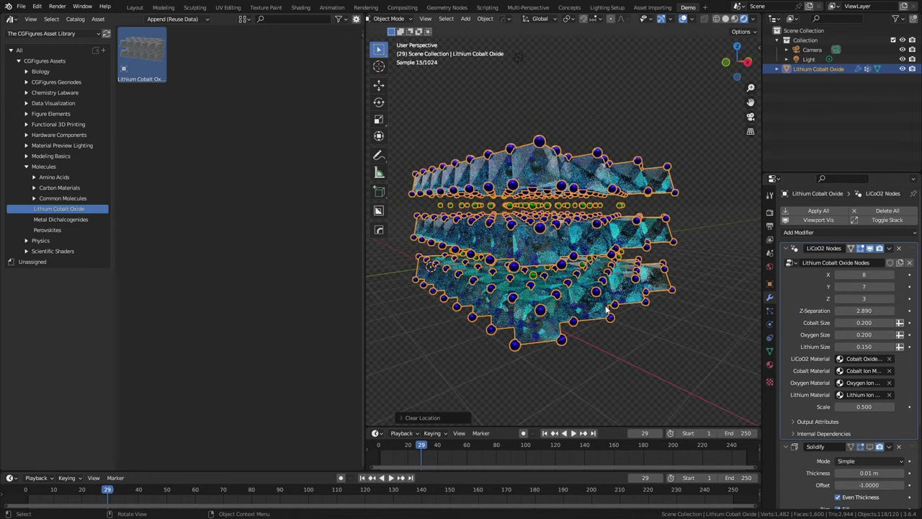
# Toggle the Solidify modifier's viewport display, then delete the oxide lattice.
pyautogui.scroll(-6, 532, 277)
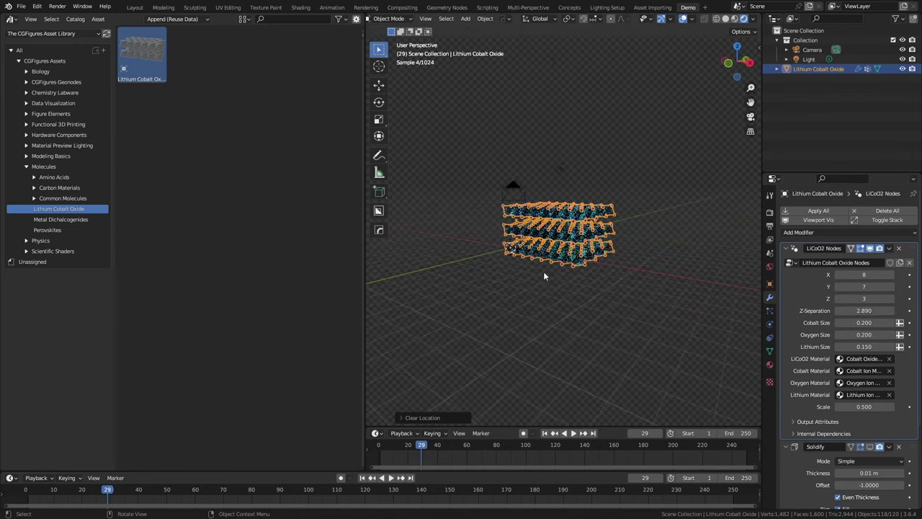
pyautogui.moveTo(543, 271); pyautogui.dragTo(547, 276, button='middle')
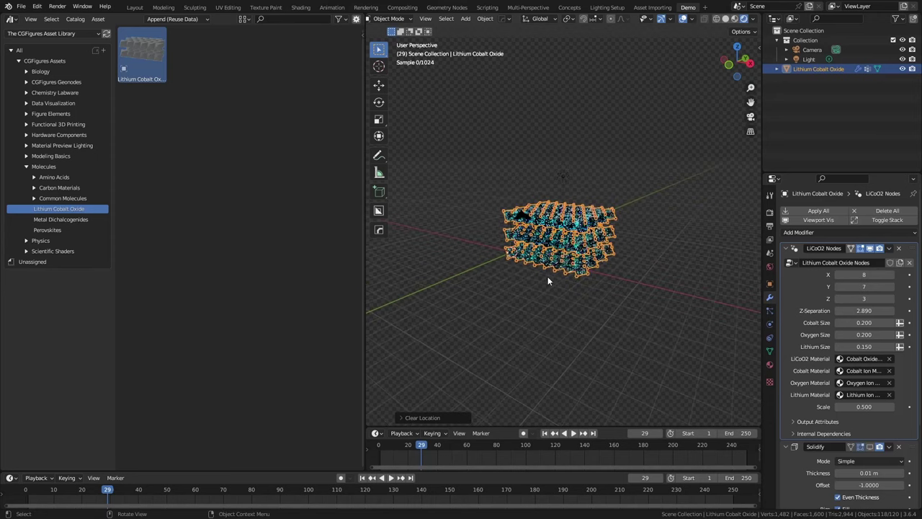
pyautogui.click(870, 448)
pyautogui.scroll(6, 547, 266)
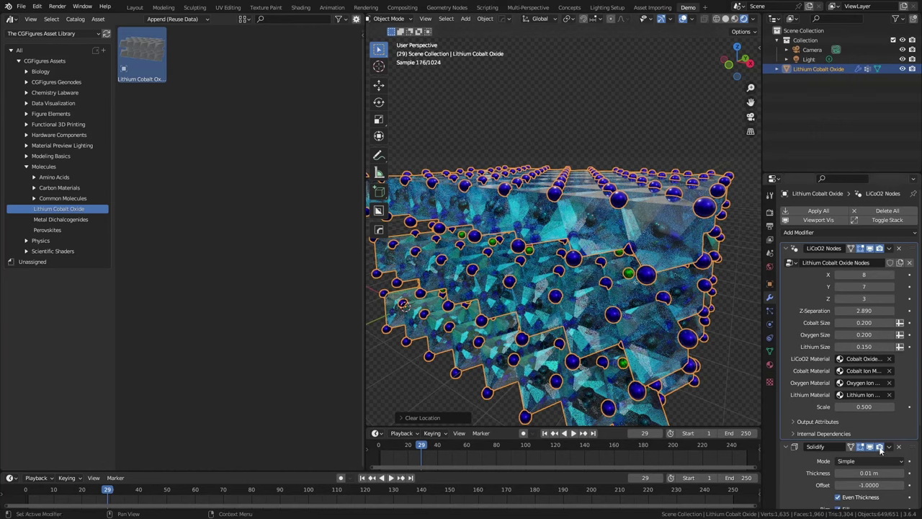
pyautogui.scroll(-3, 511, 237)
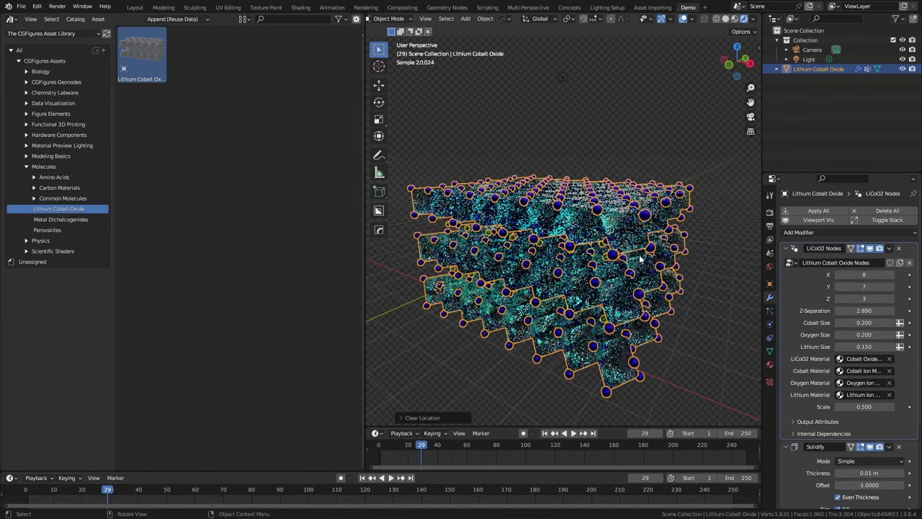
pyautogui.press('x')
pyautogui.click(510, 236)
# Add a Perovskite V3.2 lattice from the Perovskites catalog at the world origin.
pyautogui.click(47, 230)
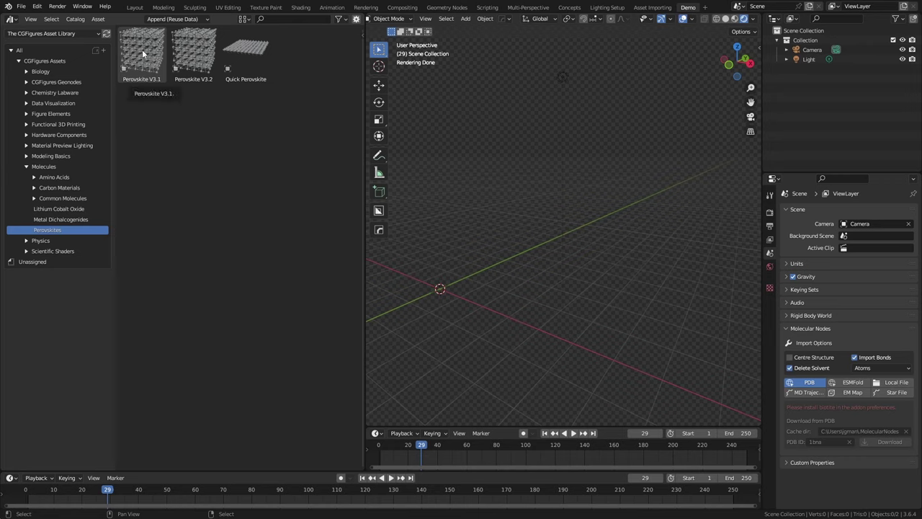
pyautogui.moveTo(193, 52); pyautogui.dragTo(461, 287)
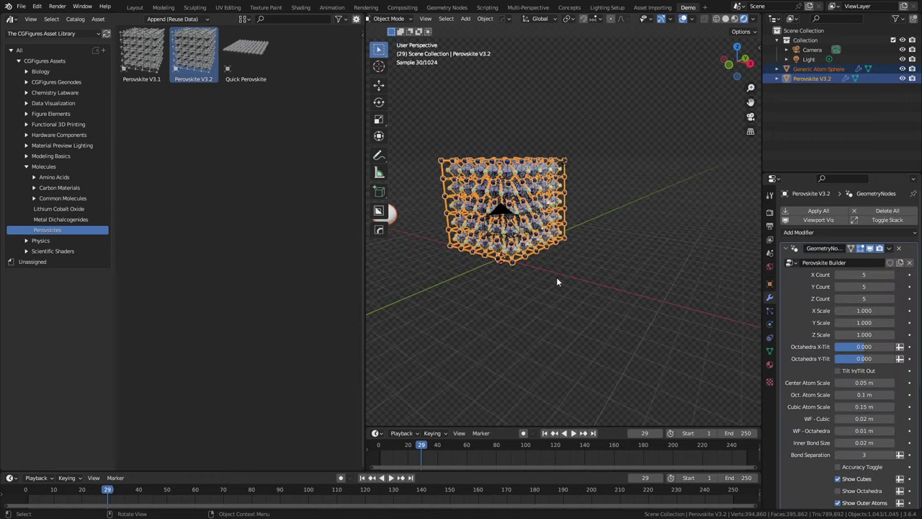
pyautogui.hotkey('alt', 'g')
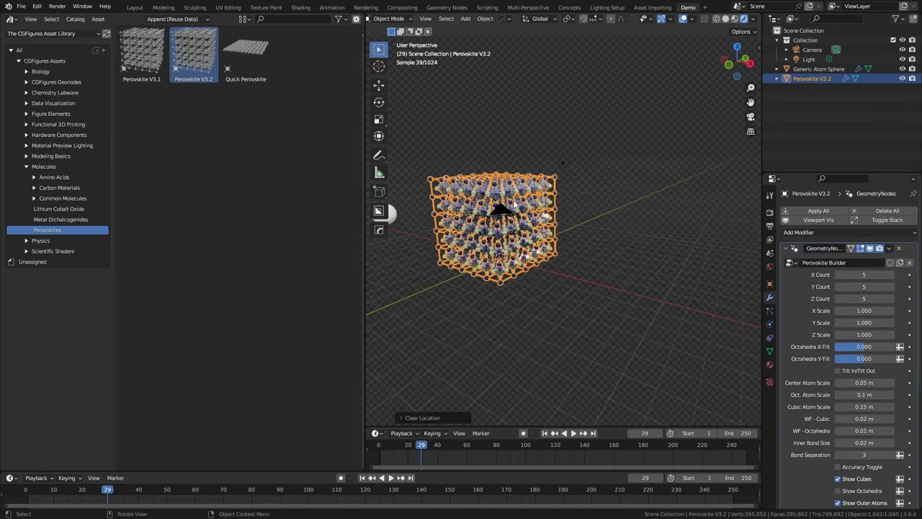
pyautogui.moveTo(502, 218); pyautogui.dragTo(603, 299, button='middle')
pyautogui.click(603, 299)
pyautogui.scroll(2, 598, 307)
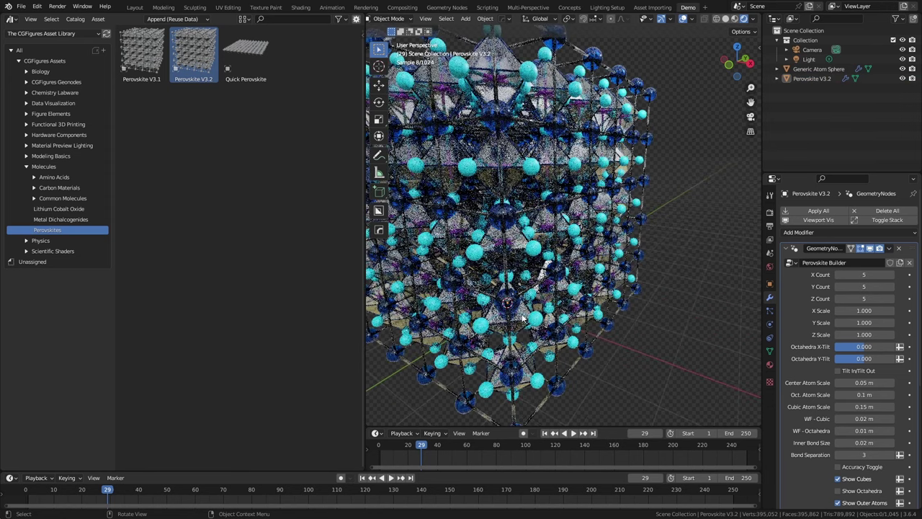
# Set Octahedra X-Tilt and Y-Tilt to 1.000, then delete the perovskite lattice.
pyautogui.click(864, 346)
pyautogui.write('1')
pyautogui.press('Return')
pyautogui.write('1')
pyautogui.press('Return')
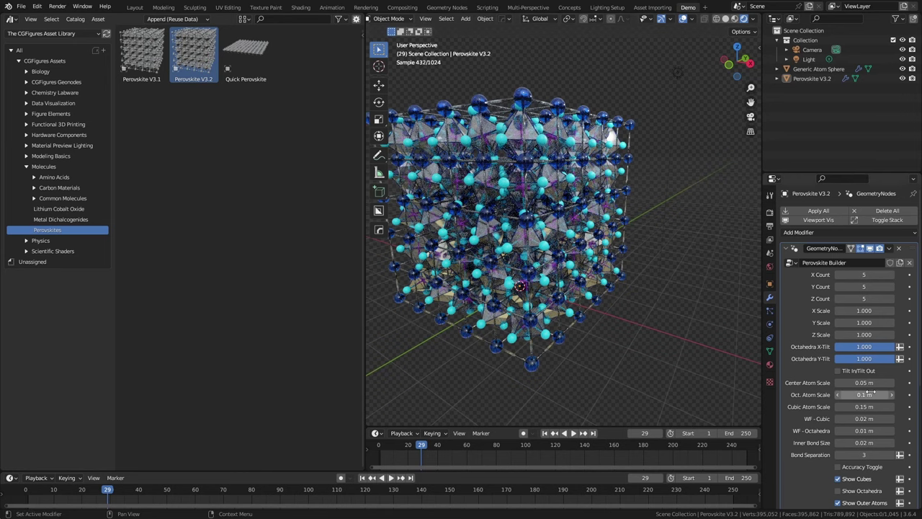
pyautogui.moveTo(520, 222)
pyautogui.mouseDown(button='middle')
pyautogui.moveTo(499, 214)
pyautogui.moveTo(509, 215)
pyautogui.mouseUp(button='middle')
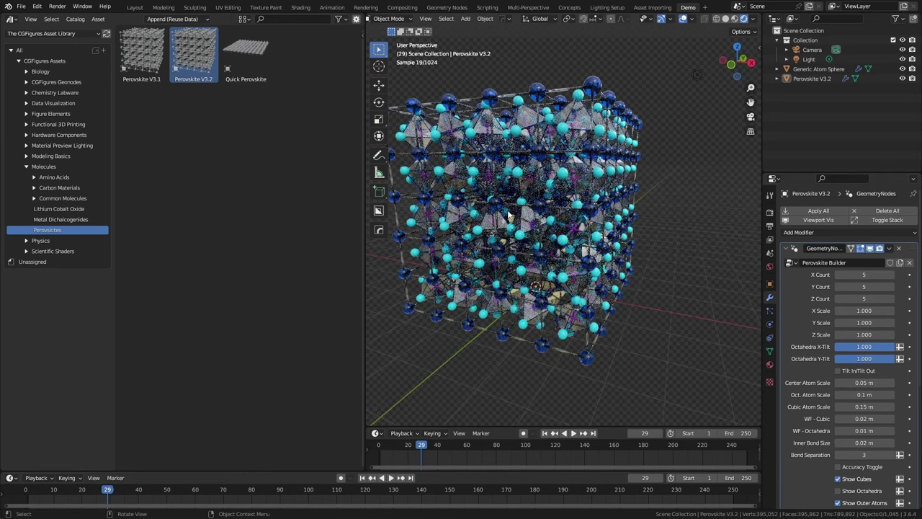
pyautogui.click(508, 215)
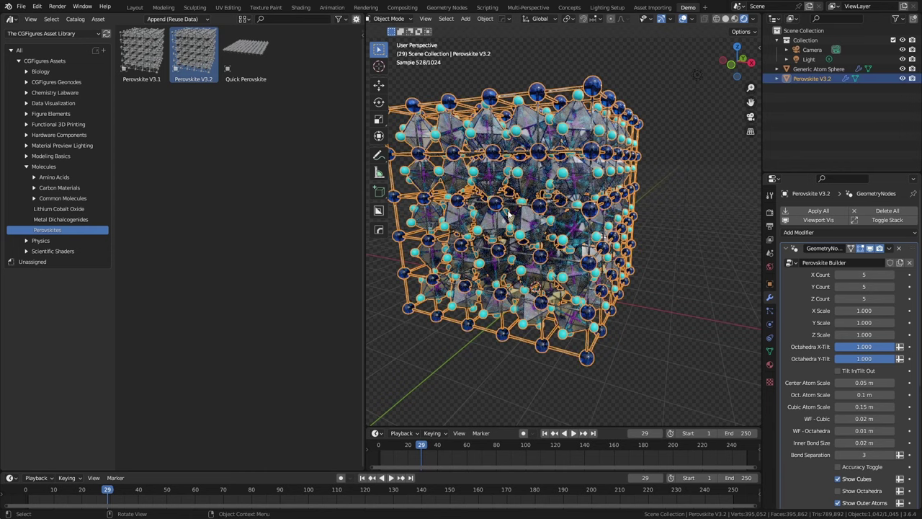
pyautogui.press('x')
pyautogui.click(480, 213)
# Delete the leftover Generic Atom Sphere and add a Quick Perovskite lattice.
pyautogui.click(818, 68)
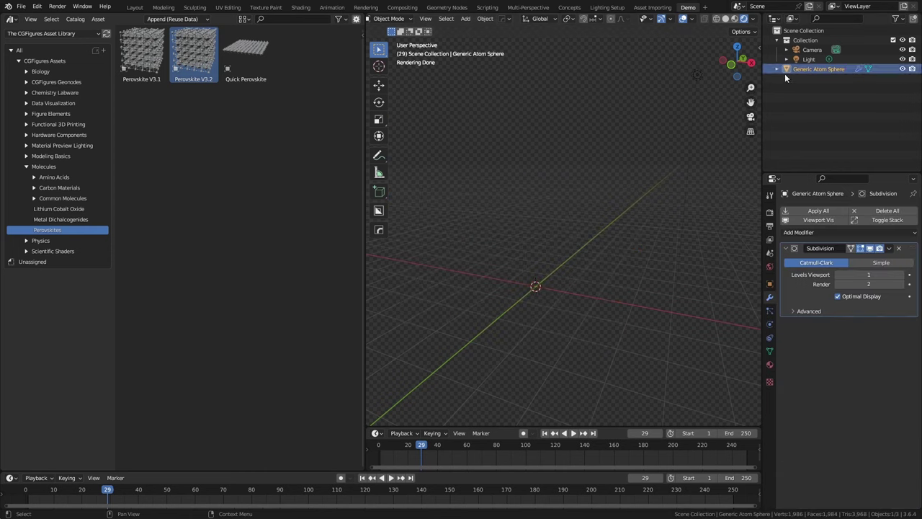
pyautogui.press('x')
pyautogui.click(559, 195)
pyautogui.moveTo(246, 52); pyautogui.dragTo(539, 285)
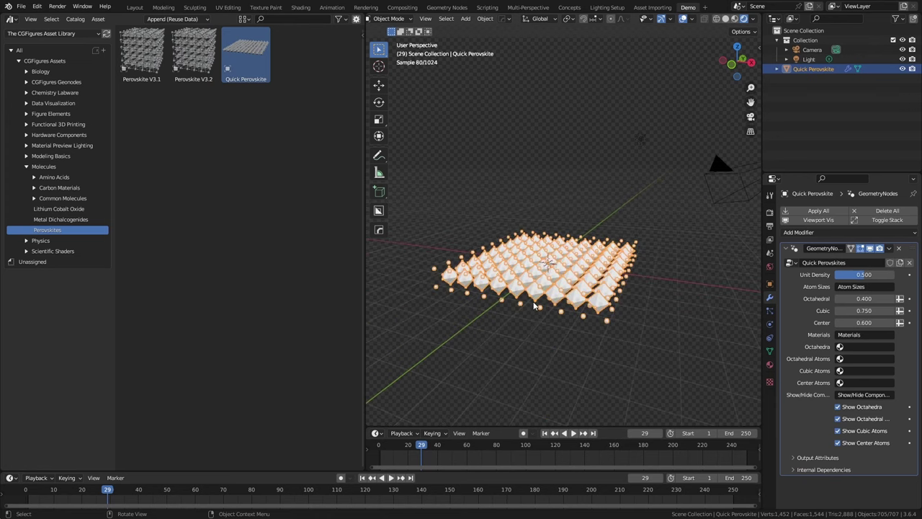
# Extrude the lattice's base mesh up along Z and shift one edge along X.
pyautogui.press('Tab')
pyautogui.press('a')
pyautogui.press('e')
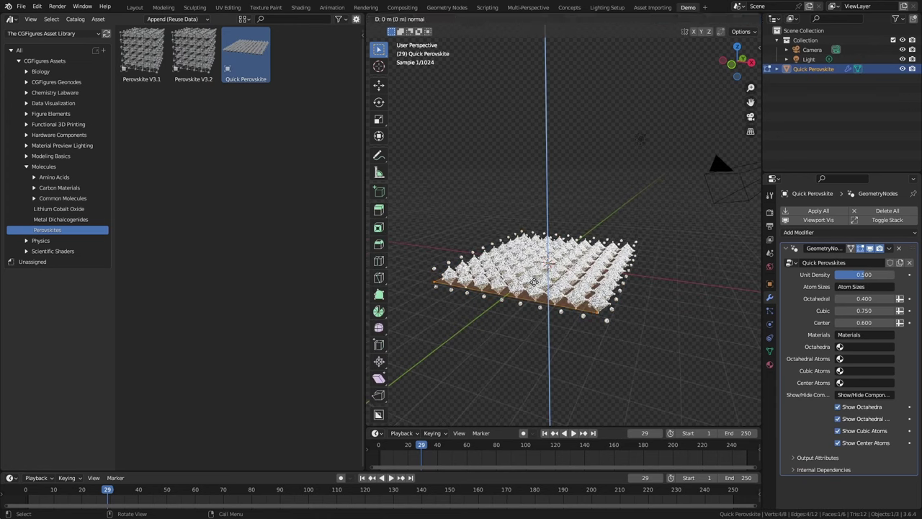
pyautogui.press('z')
pyautogui.click(547, 263)
pyautogui.press('2')
pyautogui.click(621, 217)
pyautogui.press('g')
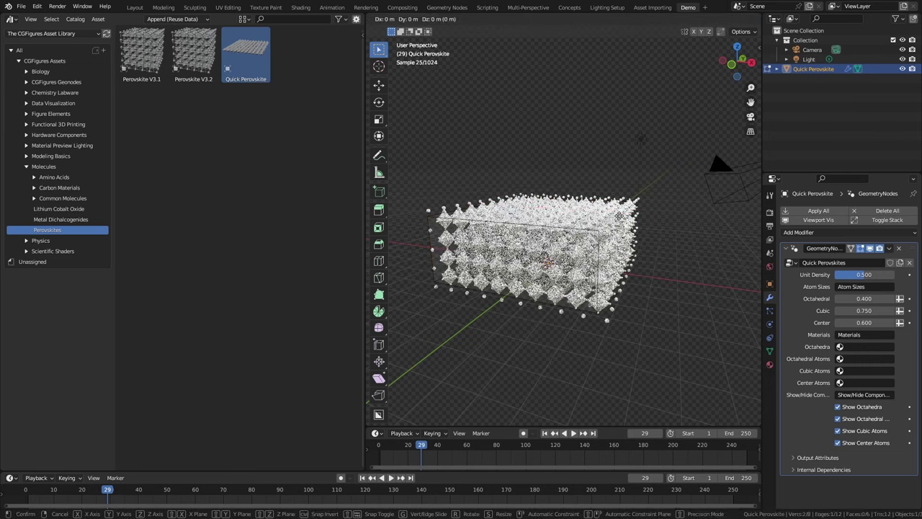
pyautogui.press('x')
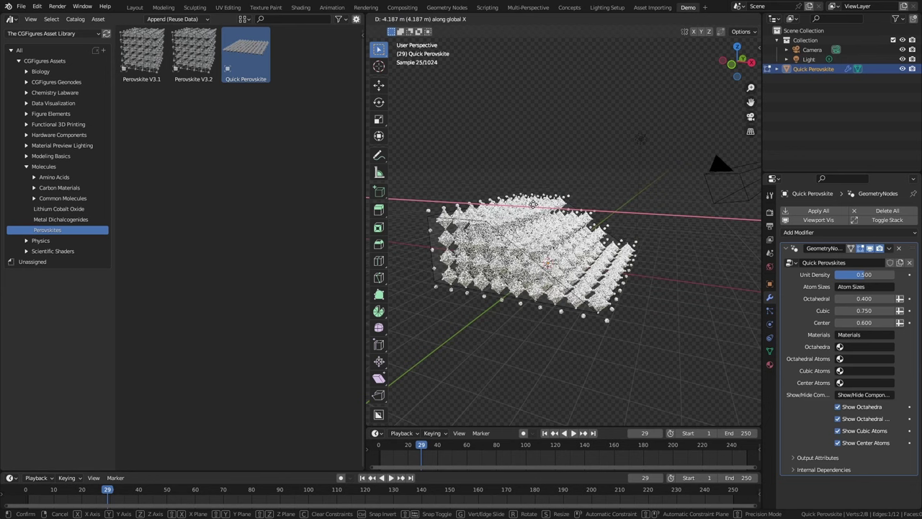
pyautogui.click(530, 205)
pyautogui.press('Tab')
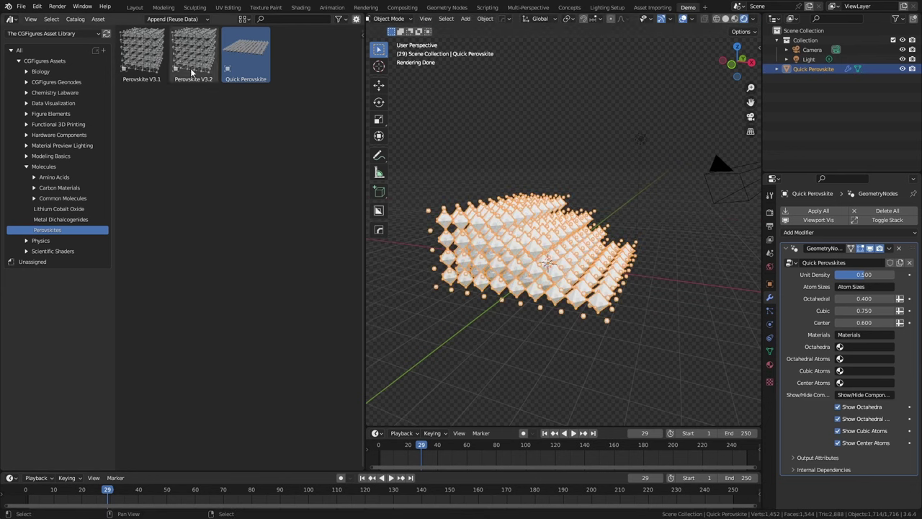
# Give the octahedra the Cobalt Oxide material with Octahedral 0.230.
pyautogui.moveTo(497, 259); pyautogui.dragTo(528, 268, button='middle')
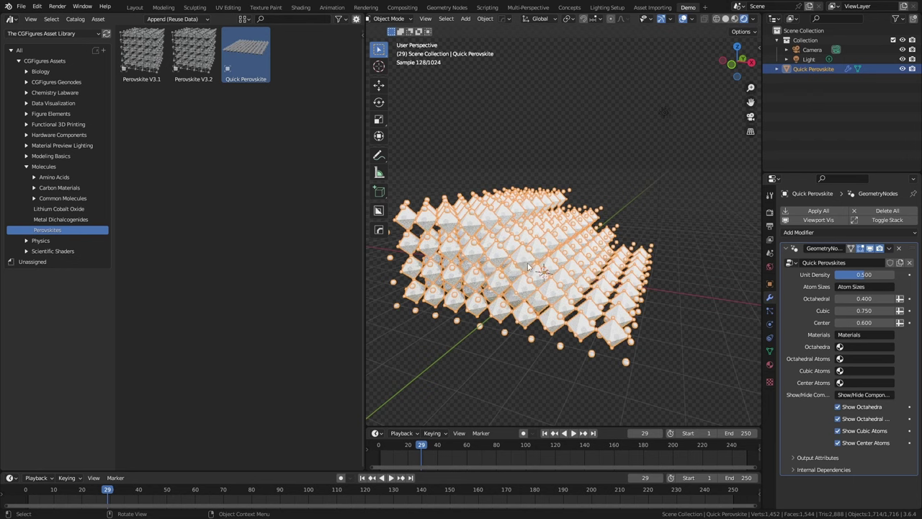
pyautogui.click(857, 347)
pyautogui.click(846, 444)
pyautogui.click(662, 270)
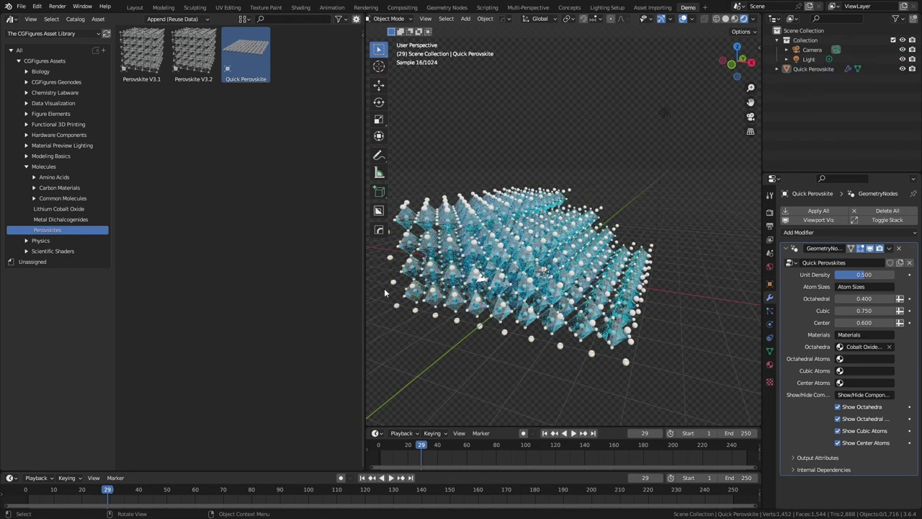
pyautogui.moveTo(886, 298); pyautogui.dragTo(847, 298)
# Delete the Quick Perovskite lattice and show the Metal Dichalcogenides catalog.
pyautogui.click(425, 237)
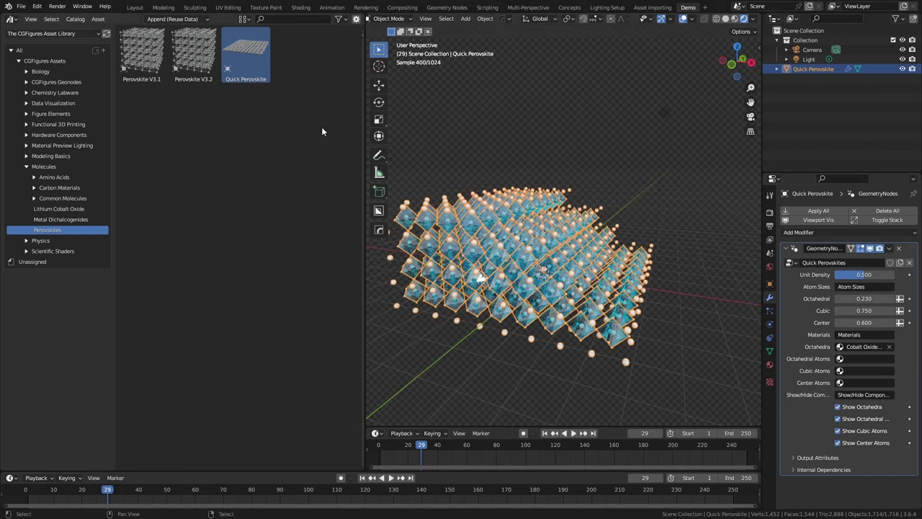
pyautogui.press('x')
pyautogui.click(531, 283)
pyautogui.click(60, 219)
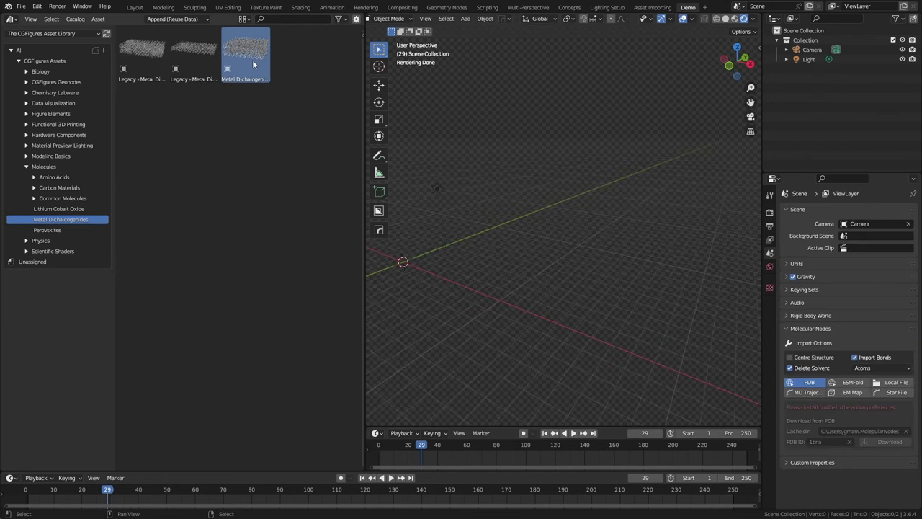
# Add a Metal Dichalcogenide lattice at the origin: 15 × 50 units, 4 layers, separation 0.
pyautogui.moveTo(248, 57); pyautogui.dragTo(435, 260)
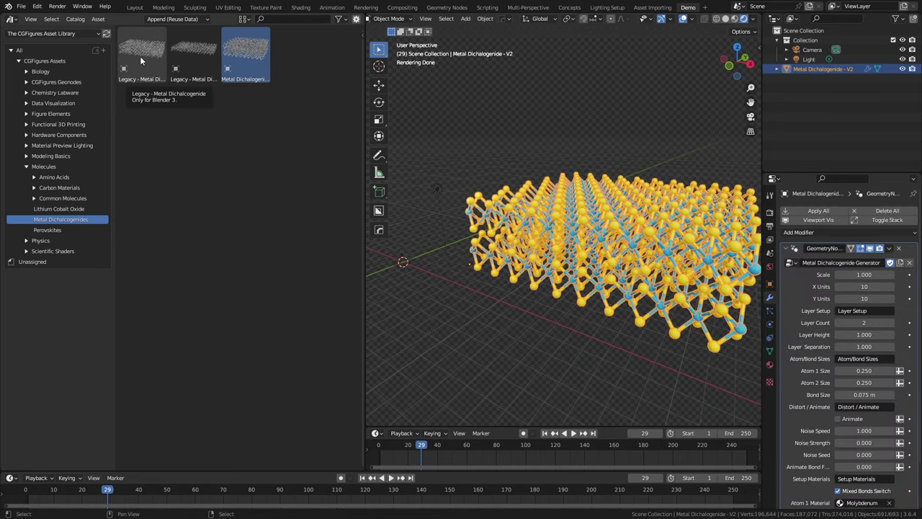
pyautogui.hotkey('alt', 'g')
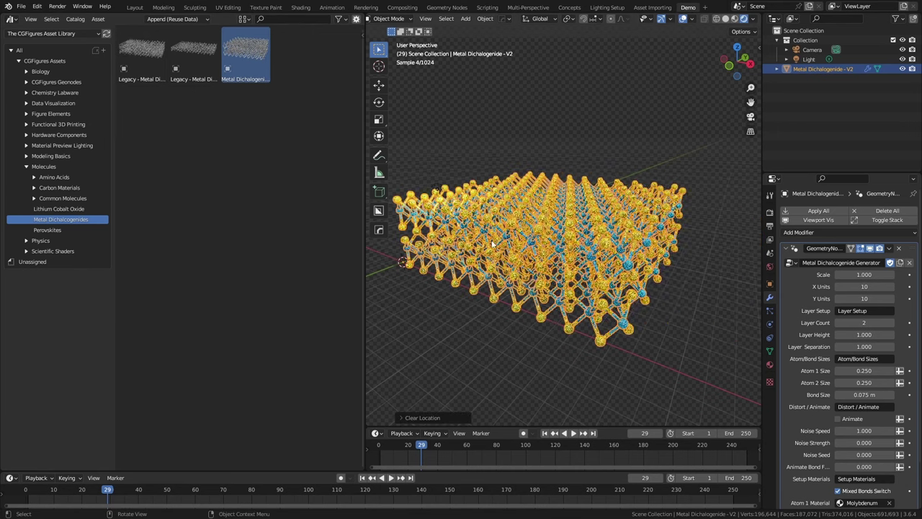
pyautogui.moveTo(864, 286); pyautogui.dragTo(883, 298)
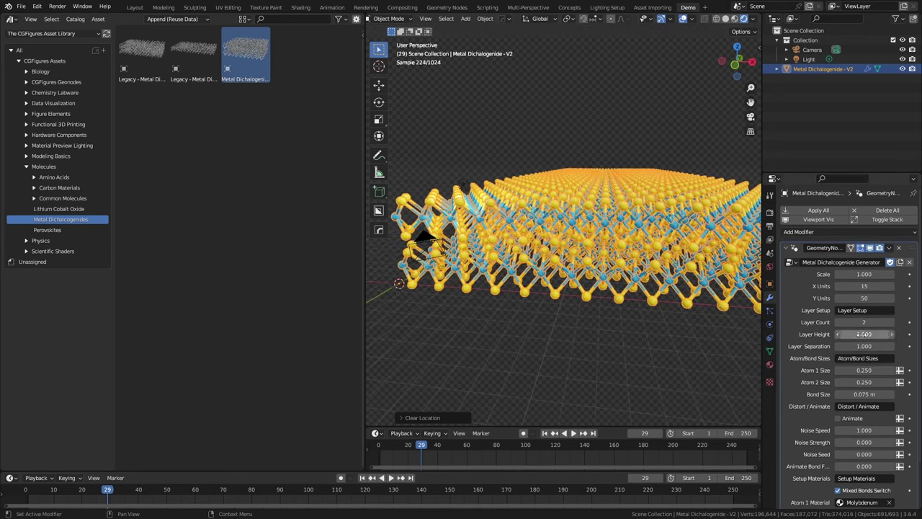
pyautogui.moveTo(865, 346); pyautogui.dragTo(835, 346)
pyautogui.moveTo(888, 322); pyautogui.dragTo(897, 322)
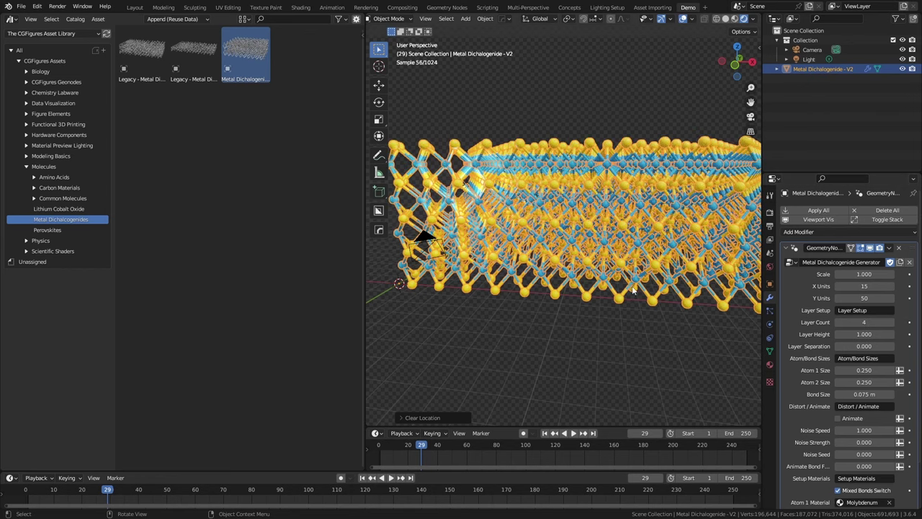
# Set Noise Strength to 8.950, toggling mixed bonds off and back on.
pyautogui.click(837, 490)
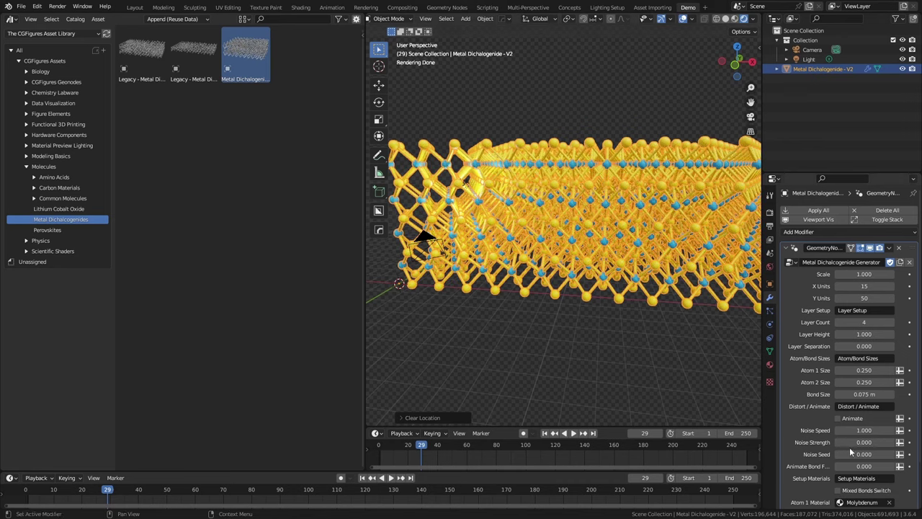
pyautogui.moveTo(853, 441); pyautogui.dragTo(914, 442)
pyautogui.scroll(-2, 637, 327)
pyautogui.moveTo(613, 315); pyautogui.dragTo(576, 308, button='middle')
pyautogui.click(586, 323)
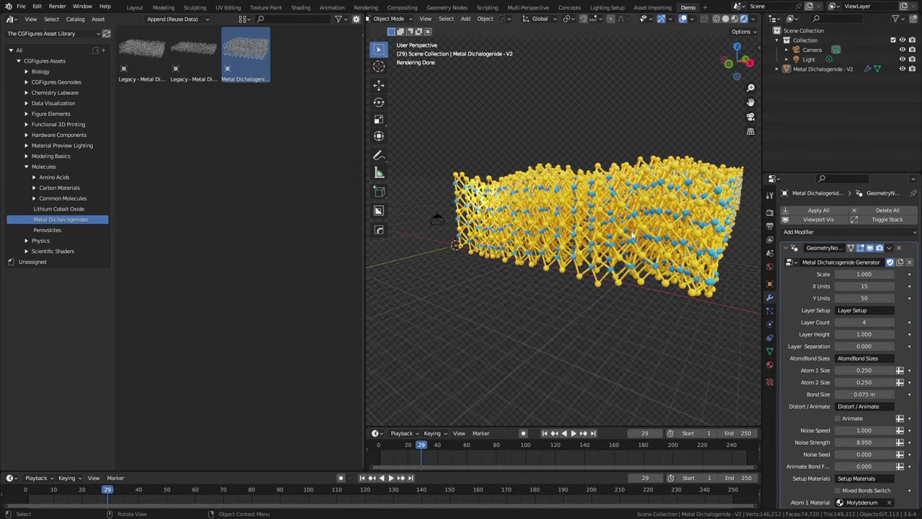
pyautogui.click(837, 490)
pyautogui.click(603, 230)
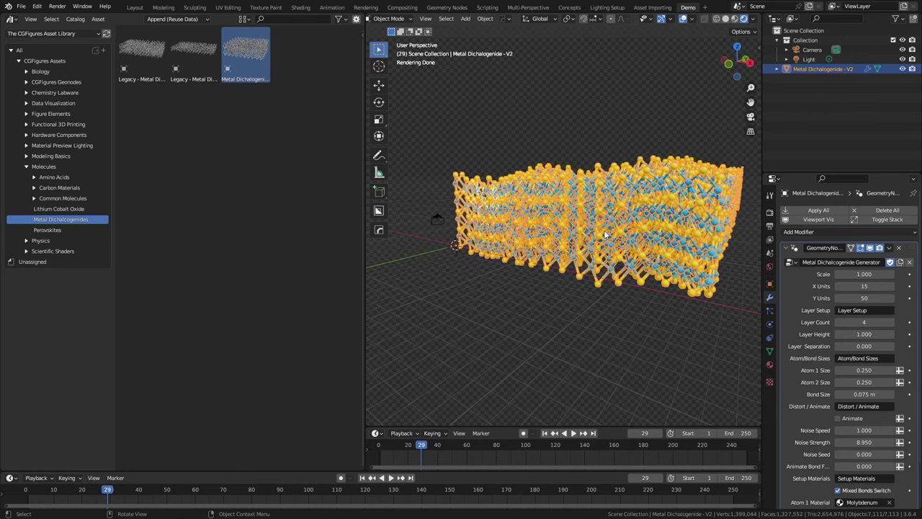
# Delete the dichalcogenide lattice with X and confirm the deletion.
pyautogui.press('x')
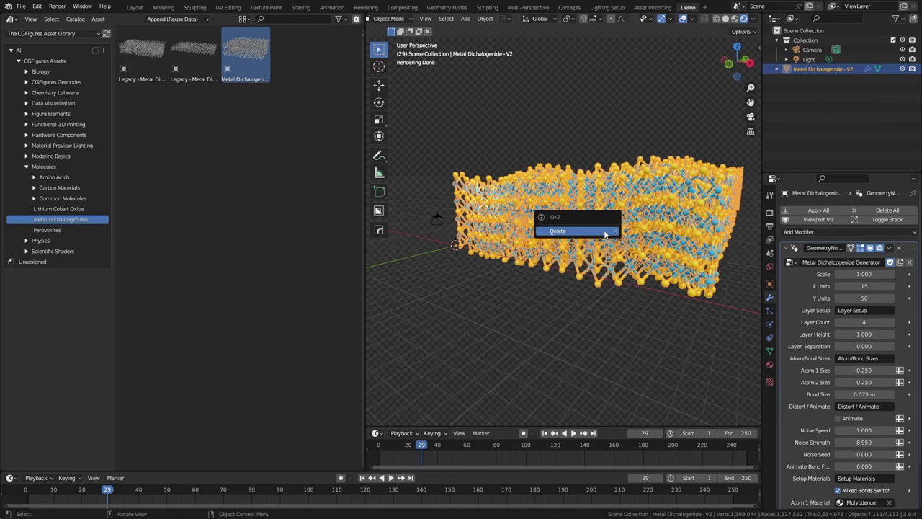
pyautogui.click(604, 231)
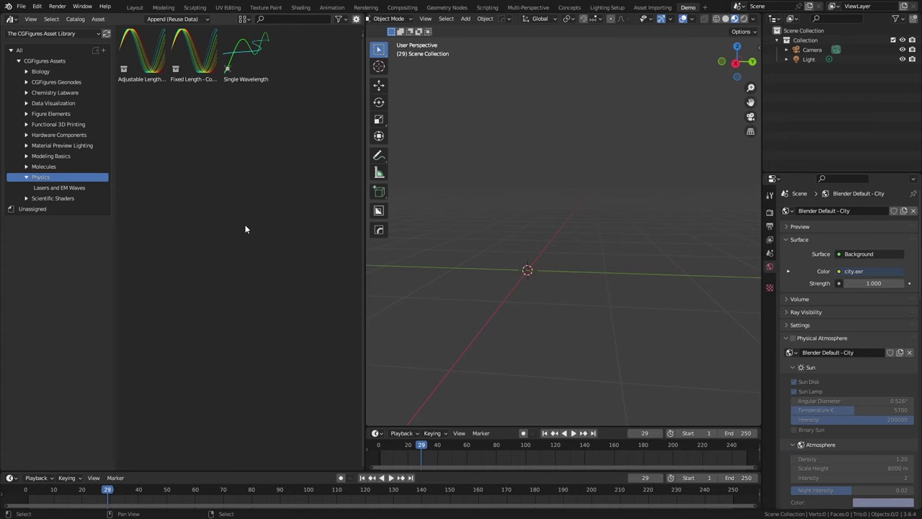
pyautogui.moveTo(193, 51); pyautogui.dragTo(558, 272)
pyautogui.hotkey('alt', 'g')
pyautogui.click(575, 203)
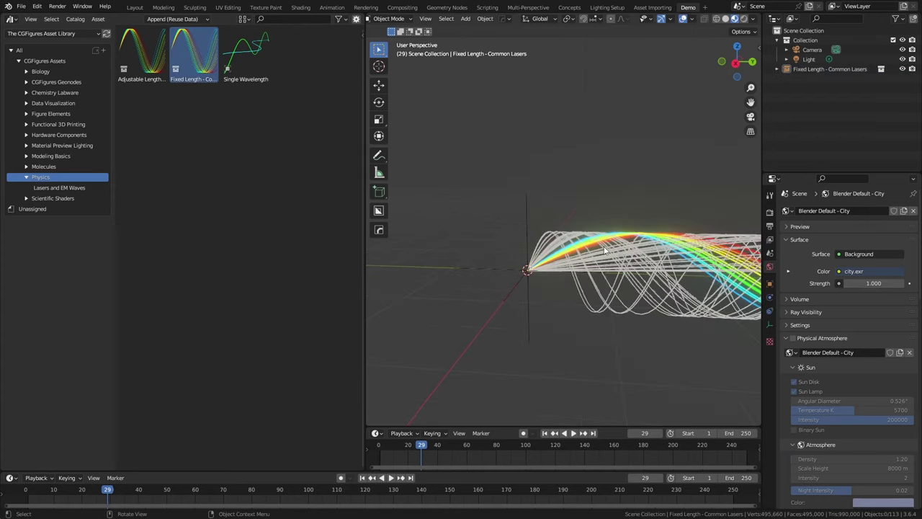
pyautogui.moveTo(604, 250); pyautogui.dragTo(616, 283, button='middle')
pyautogui.click(777, 69)
pyautogui.click(812, 80)
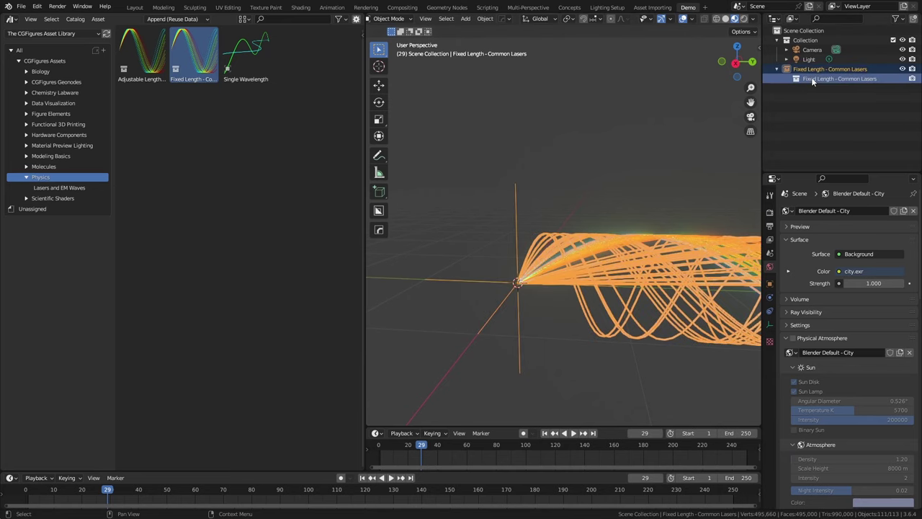
pyautogui.hotkey('ctrl', 'a')
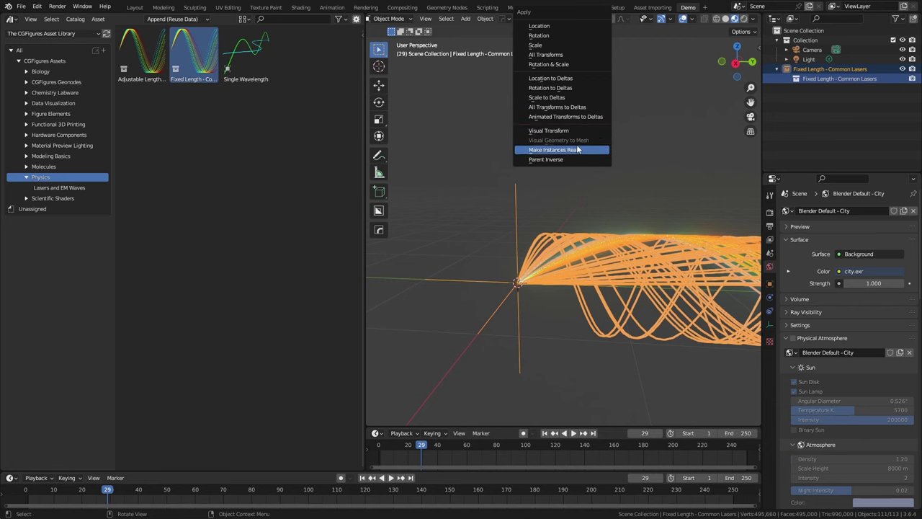
pyautogui.click(580, 150)
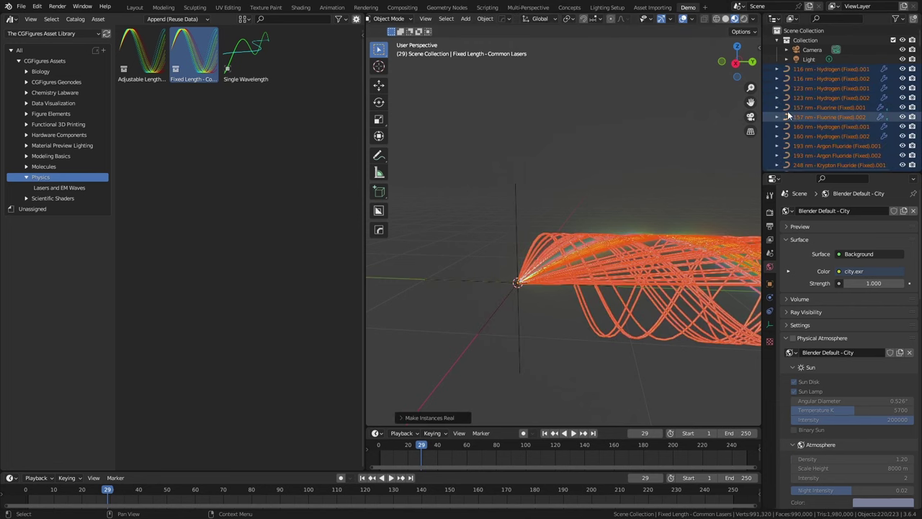
pyautogui.click(812, 70)
pyautogui.click(810, 78)
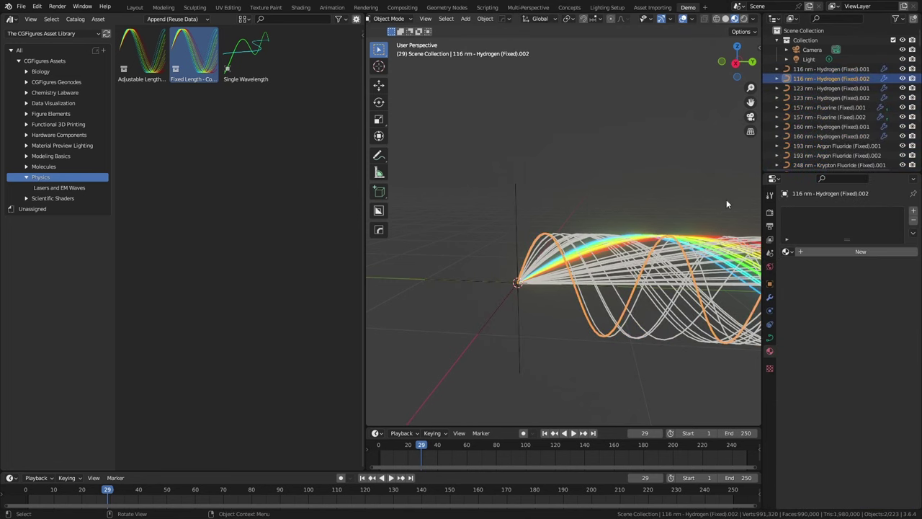
pyautogui.click(610, 254)
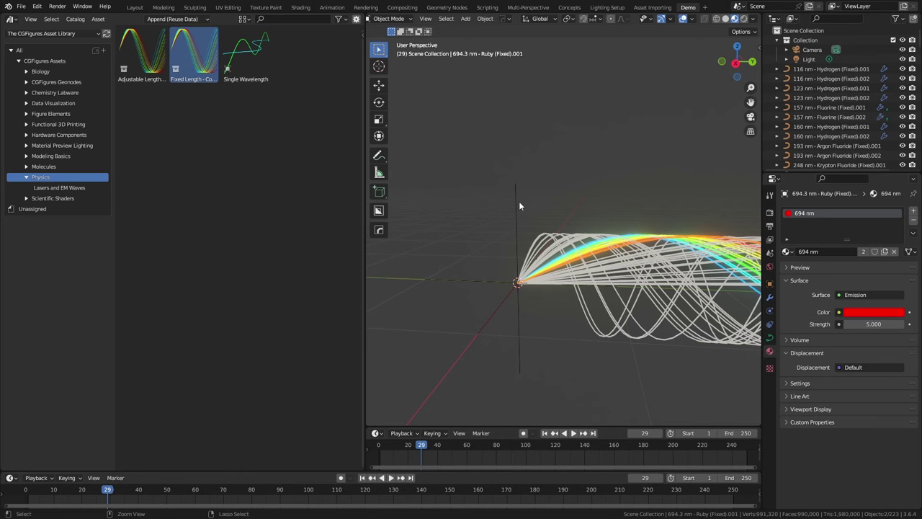
pyautogui.hotkey('ctrl', 'z')
pyautogui.hotkey('ctrl', 'z')
pyautogui.hotkey('ctrl', 'z')
pyautogui.hotkey('ctrl', 'z')
pyautogui.hotkey('ctrl', 'z')
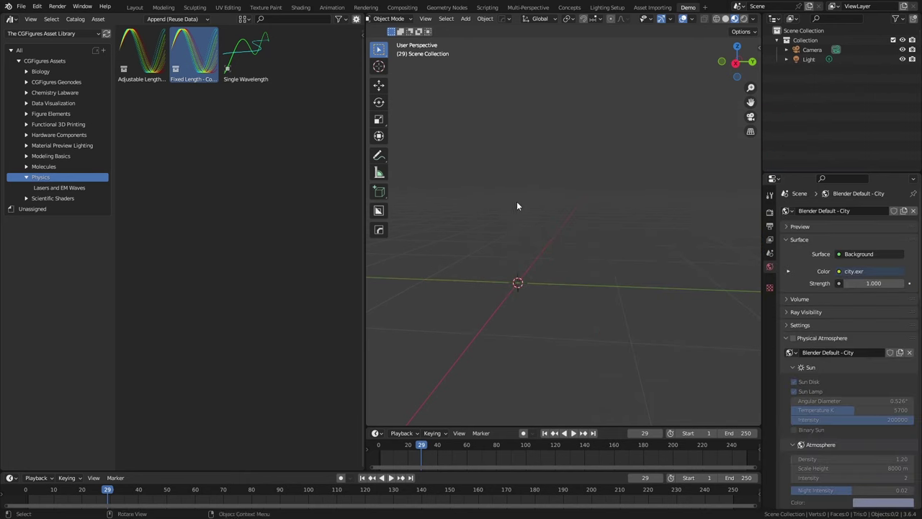
# Add a Single Wavelength wave to the scene, play its animation and show its geometry node settings.
pyautogui.moveTo(245, 54); pyautogui.dragTo(533, 271)
pyautogui.moveTo(563, 260)
pyautogui.mouseDown(button='middle')
pyautogui.moveTo(514, 258)
pyautogui.moveTo(574, 260)
pyautogui.mouseUp(button='middle')
pyautogui.click(574, 259)
pyautogui.press('space')
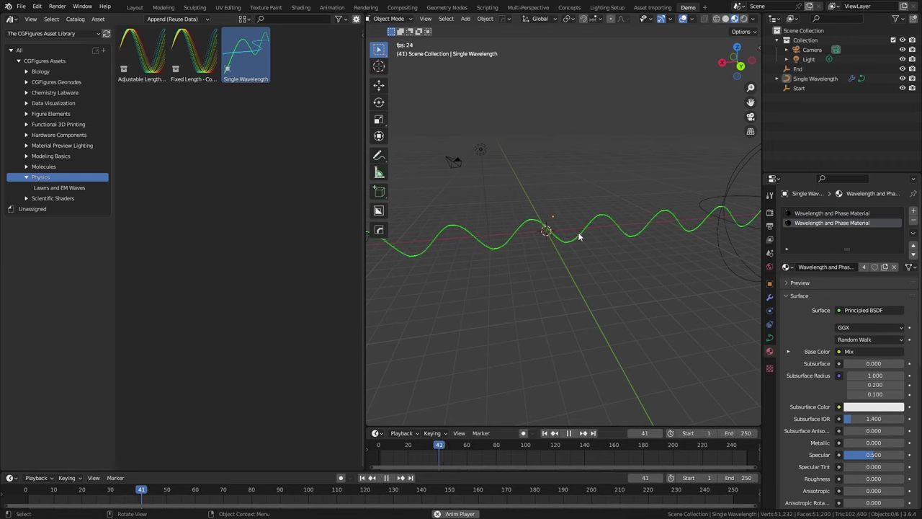
pyautogui.click(576, 238)
pyautogui.click(769, 297)
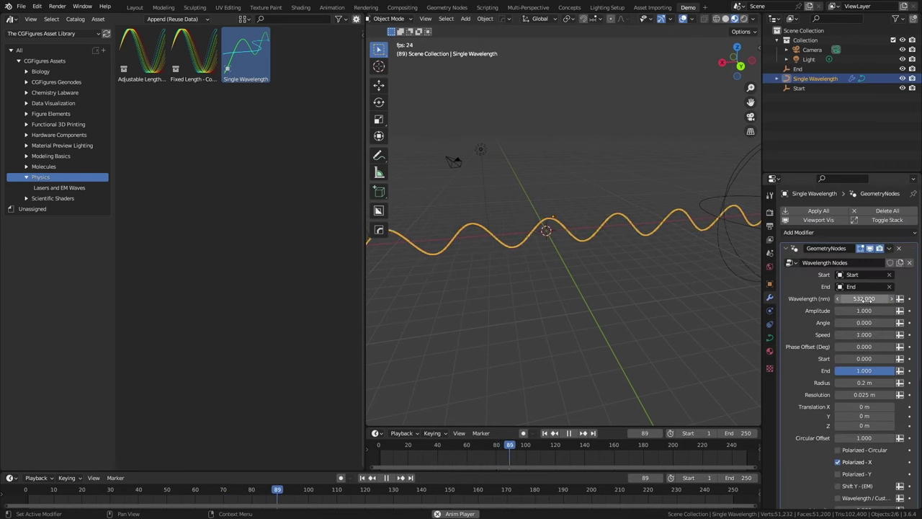
pyautogui.click(604, 257)
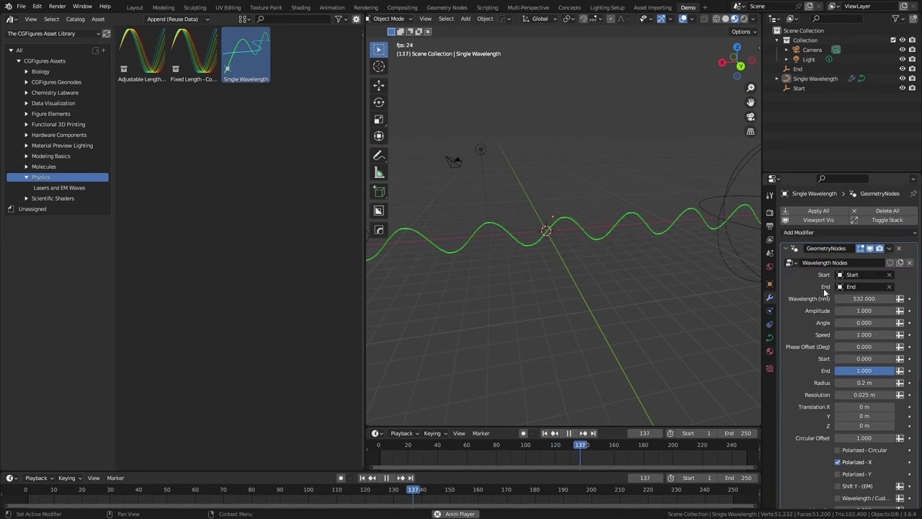
# Set wavelength 473.570 nm and enable Polarized - Y, Polarized - Circular and Wavelength / Custom.
pyautogui.moveTo(863, 298)
pyautogui.mouseDown()
pyautogui.moveTo(915, 298)
pyautogui.moveTo(875, 299)
pyautogui.mouseUp()
pyautogui.moveTo(864, 299); pyautogui.dragTo(857, 298)
pyautogui.click(837, 473)
pyautogui.moveTo(692, 297); pyautogui.dragTo(609, 263, button='middle')
pyautogui.click(836, 486)
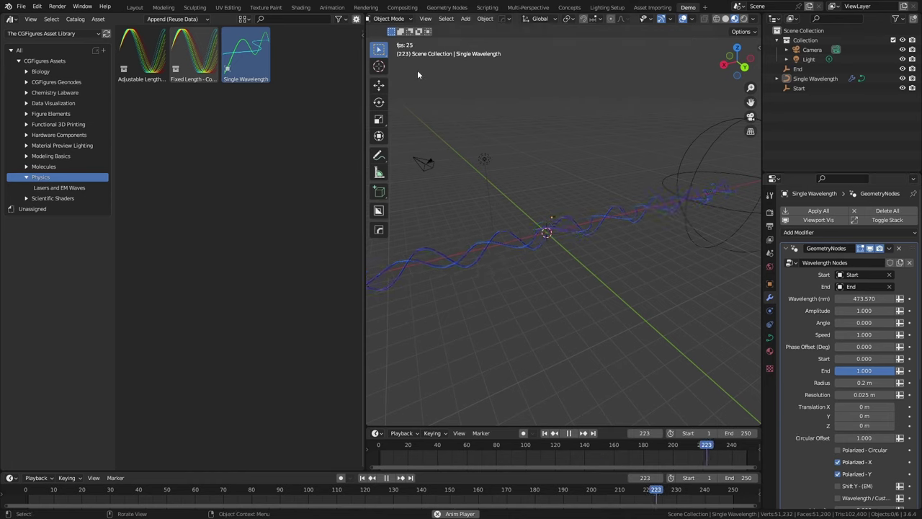
pyautogui.click(837, 449)
pyautogui.click(837, 497)
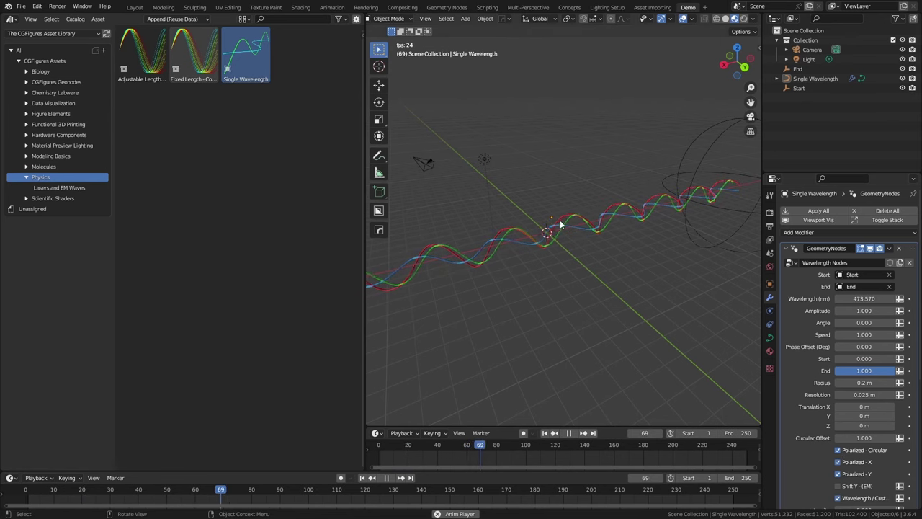
pyautogui.moveTo(569, 249); pyautogui.dragTo(585, 256, button='middle')
pyautogui.scroll(-4, 575, 234)
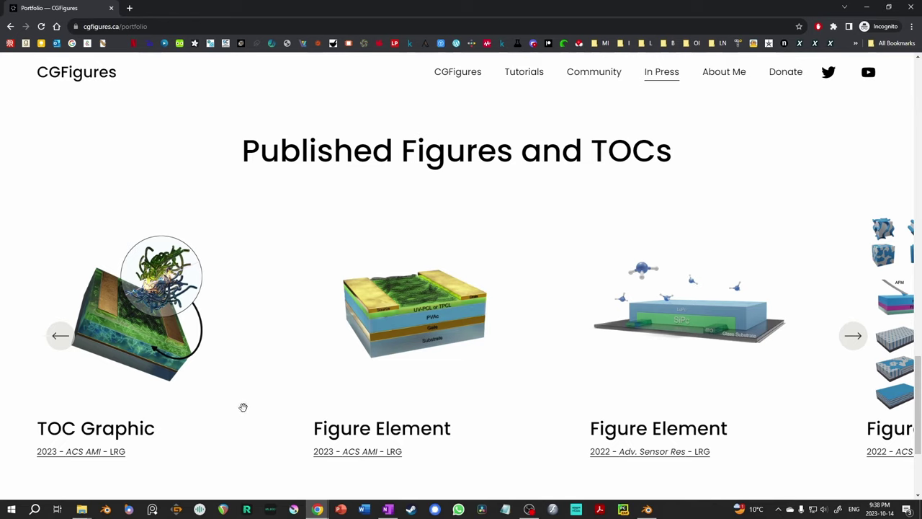
# Scroll up to the Journal Covers heading, then down through the Materials Chemistry C and Advanced Materials Technologies covers.
pyautogui.scroll(10, 635, 372)
pyautogui.scroll(6, 617, 385)
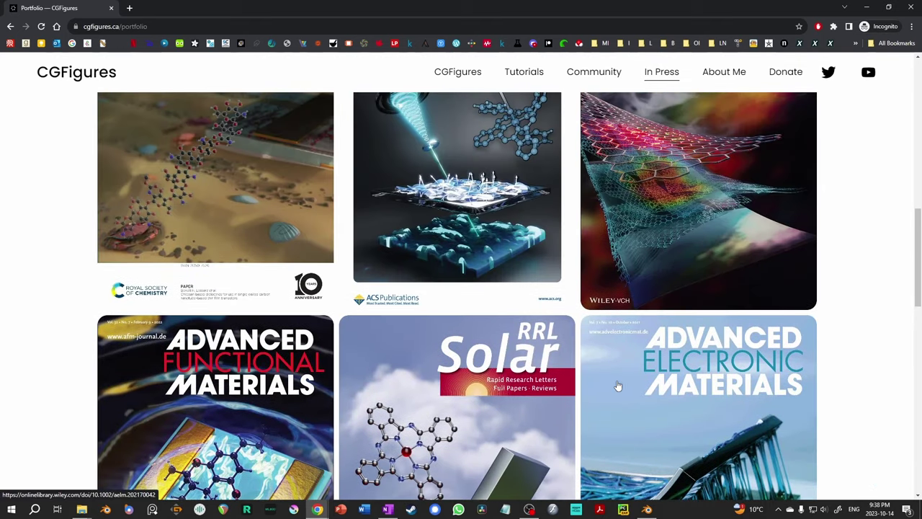
pyautogui.scroll(4, 610, 390)
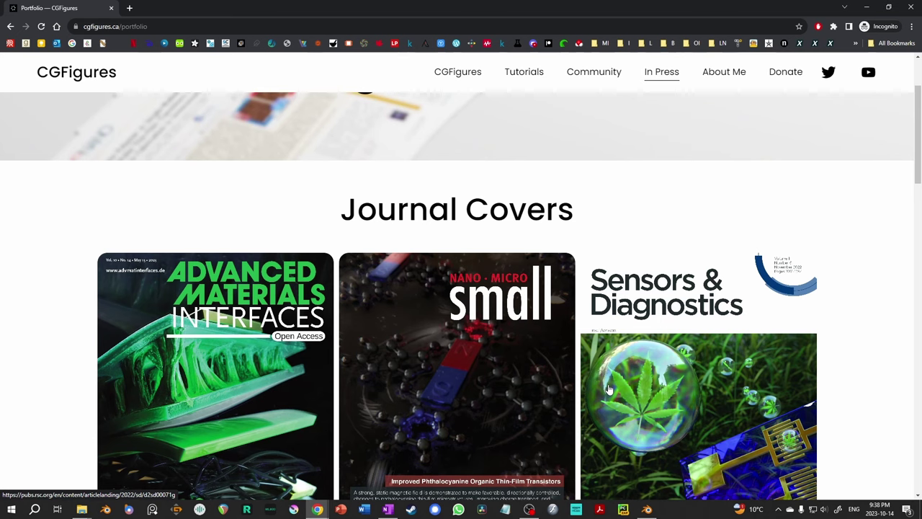
pyautogui.scroll(-3, 609, 389)
pyautogui.scroll(-2, 608, 389)
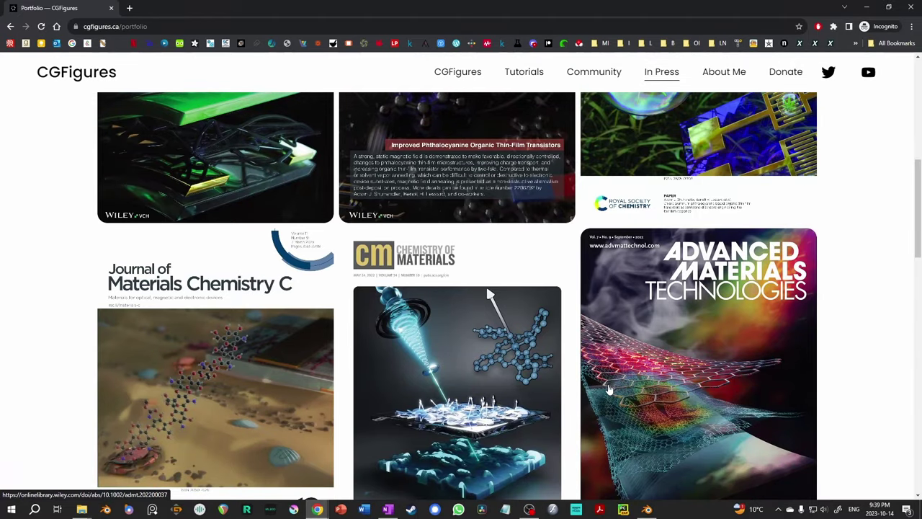